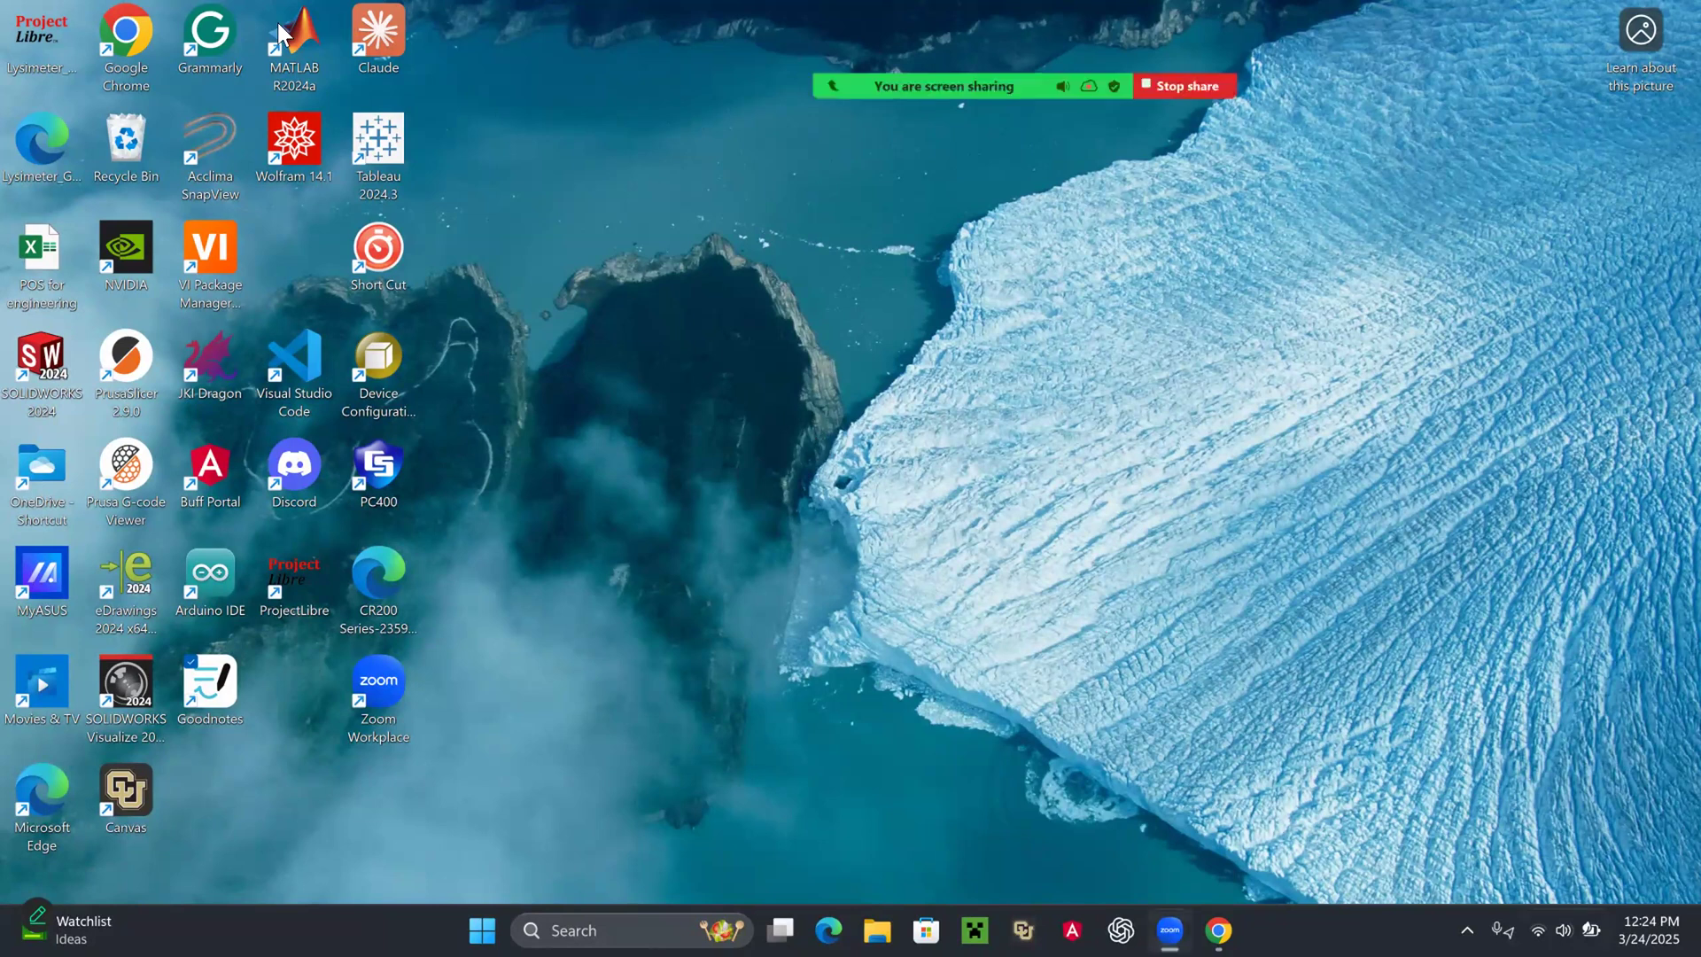
Open Google Chrome from the desktop and maximize its window.
{"action": "left_click", "coordinate": [116, 40]}
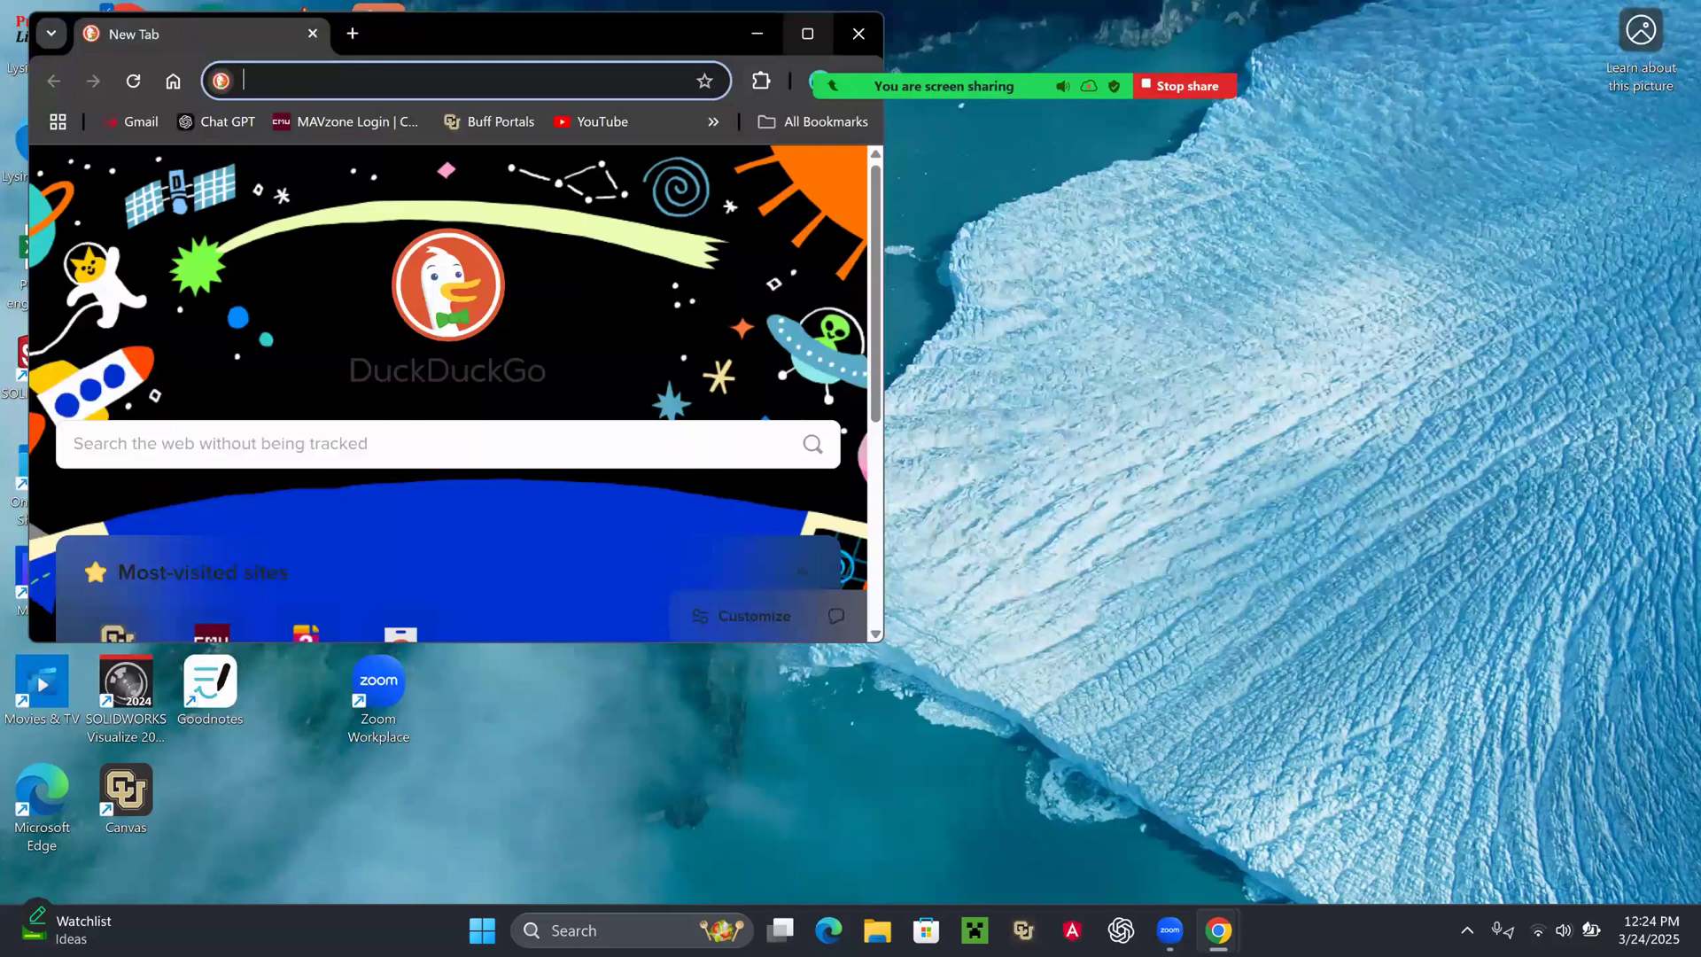
{"action": "mouse_move", "coordinate": [1217, 930]}
{"action": "left_click", "coordinate": [1223, 736]}
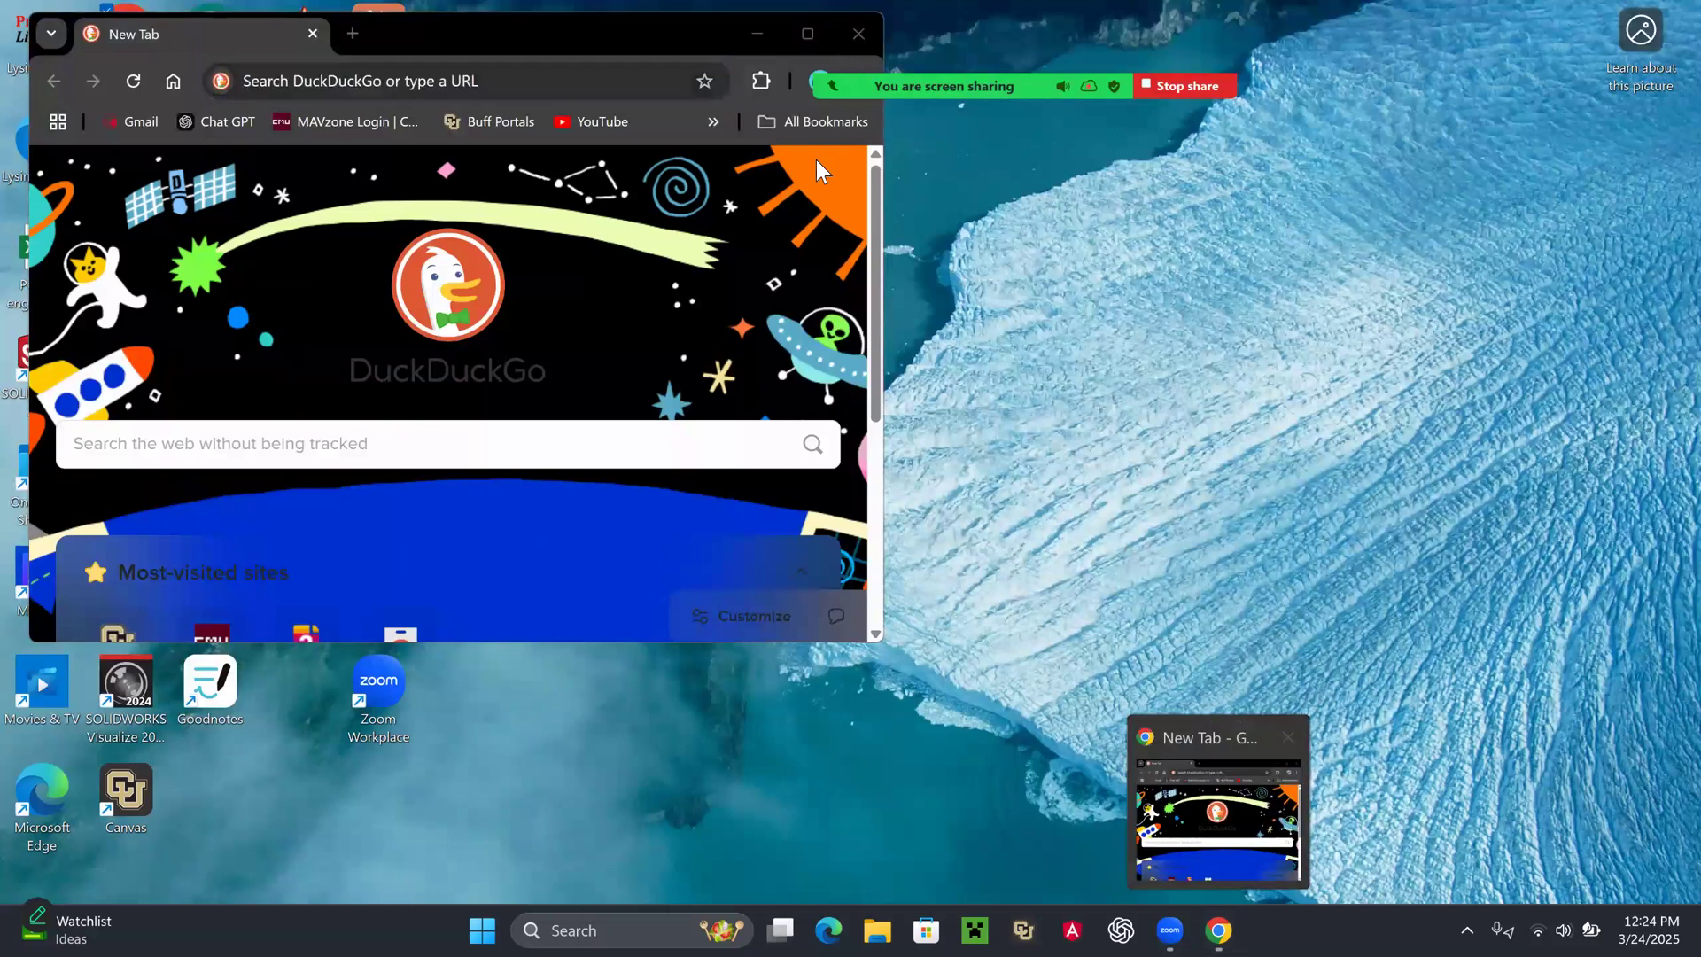
{"action": "double_click", "coordinate": [589, 35]}
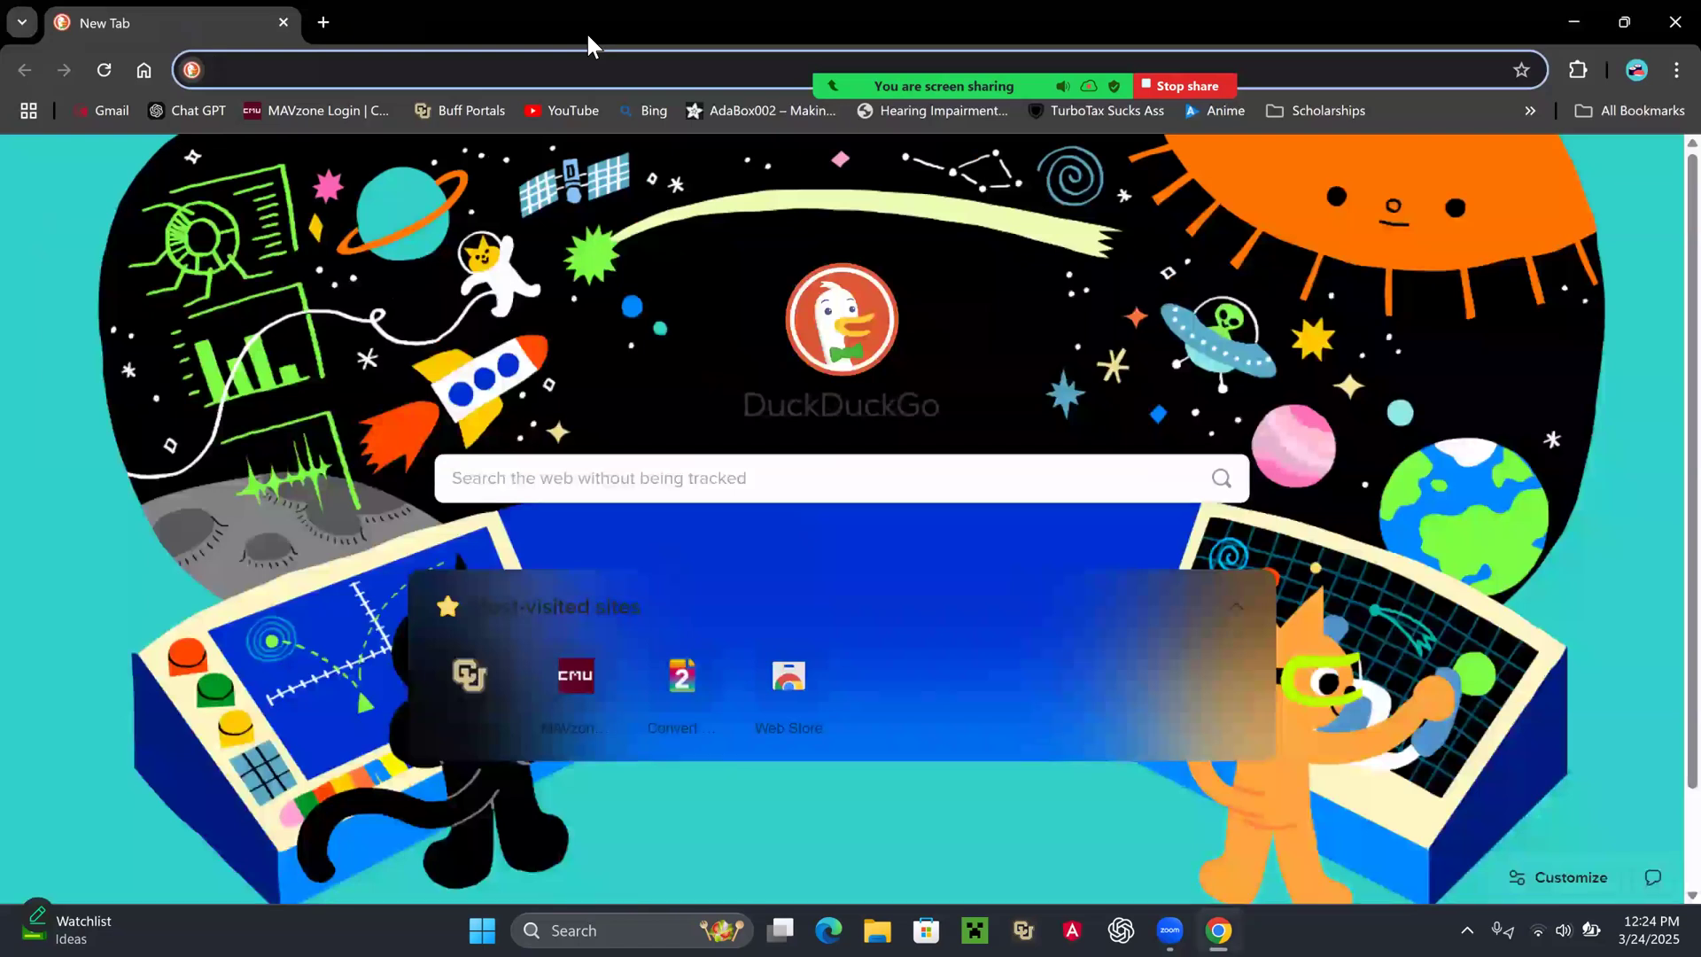
Search the web for "google sheets", open Google Sheets from the results and create a blank spreadsheet.
{"action": "type", "text": "google sheets"}
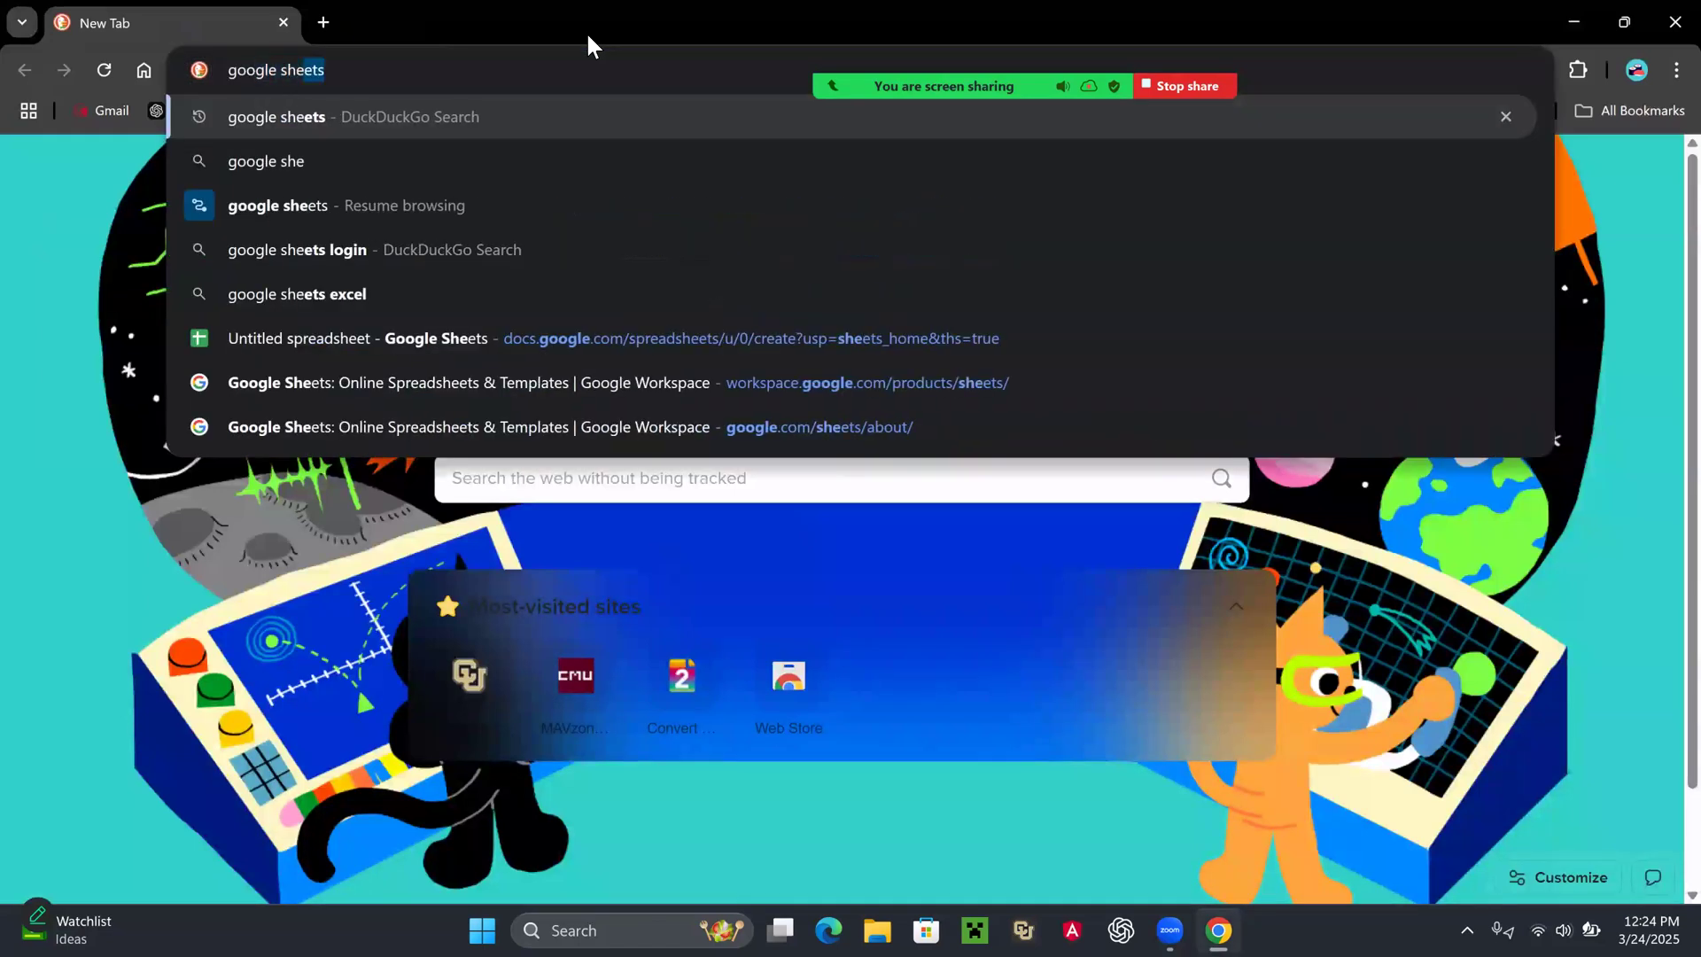
{"action": "key", "text": "Return"}
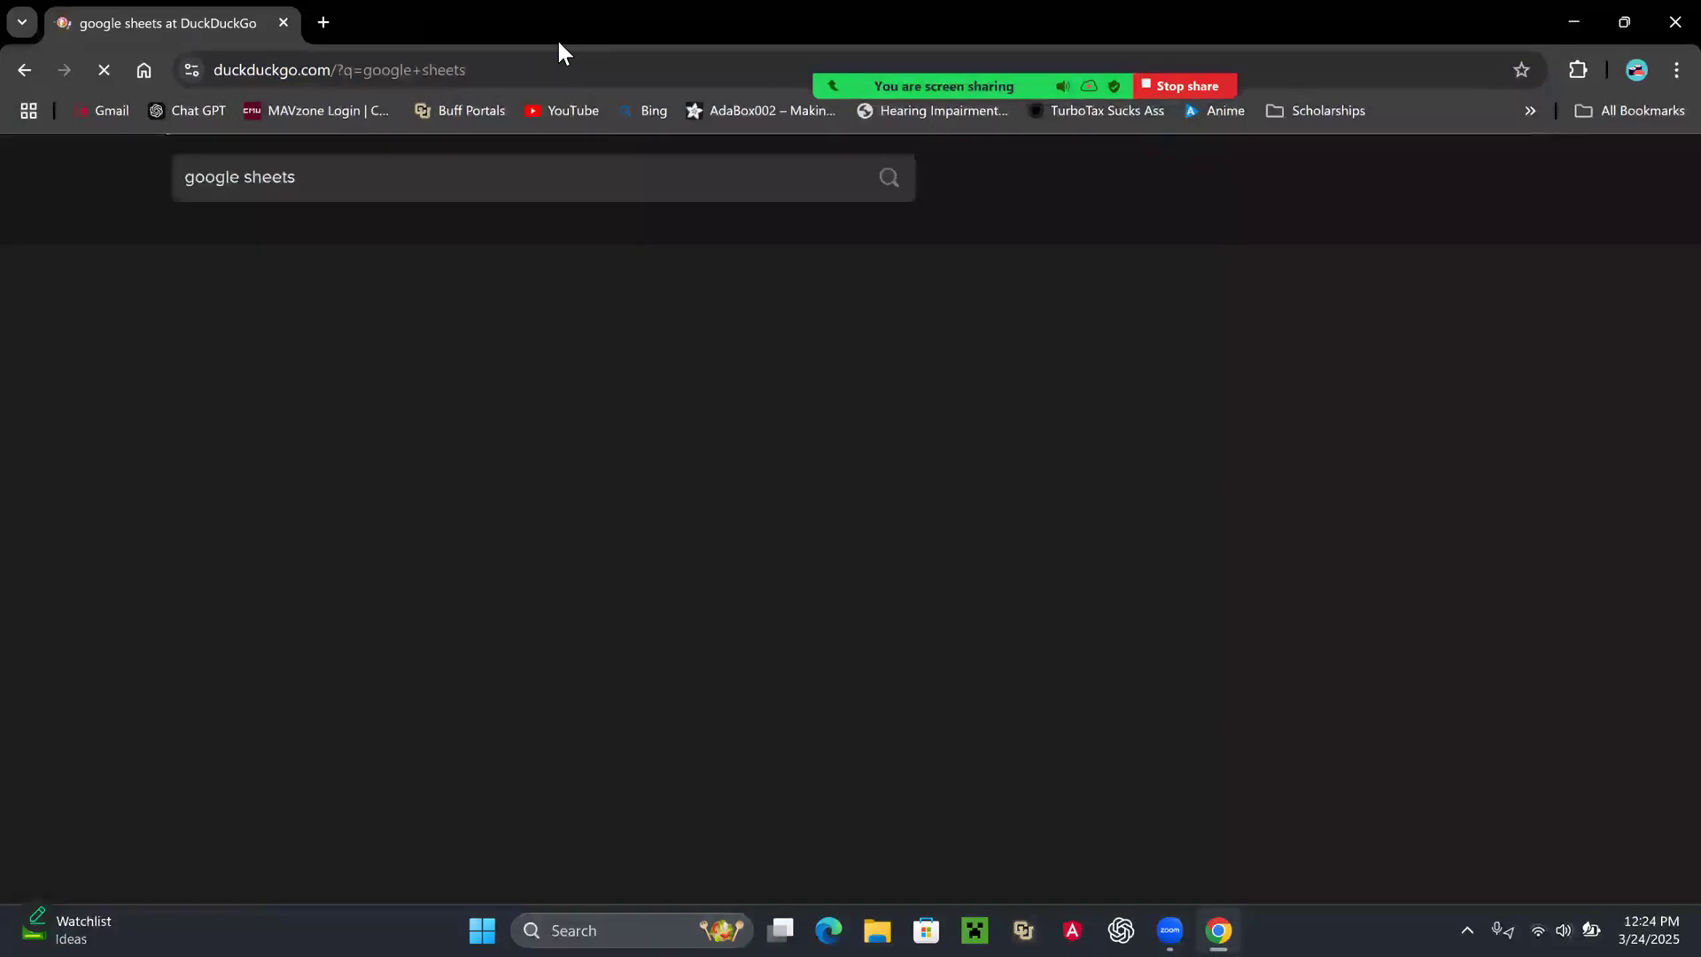
{"action": "left_click", "coordinate": [462, 542]}
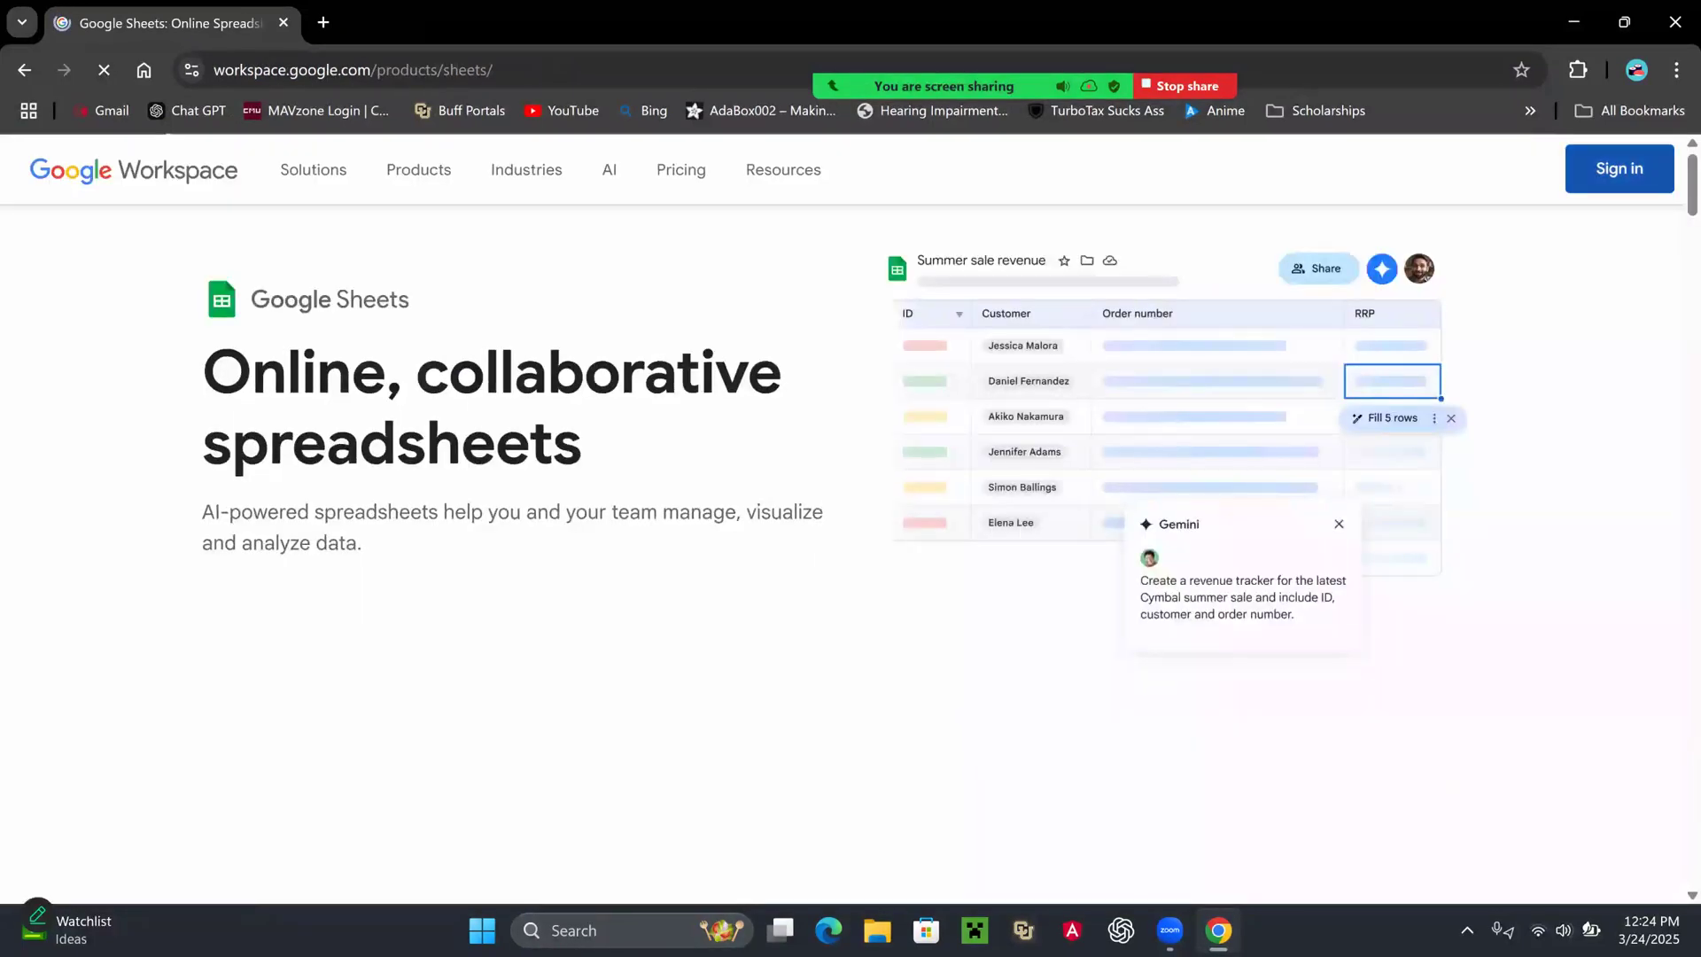
{"action": "left_click", "coordinate": [478, 503]}
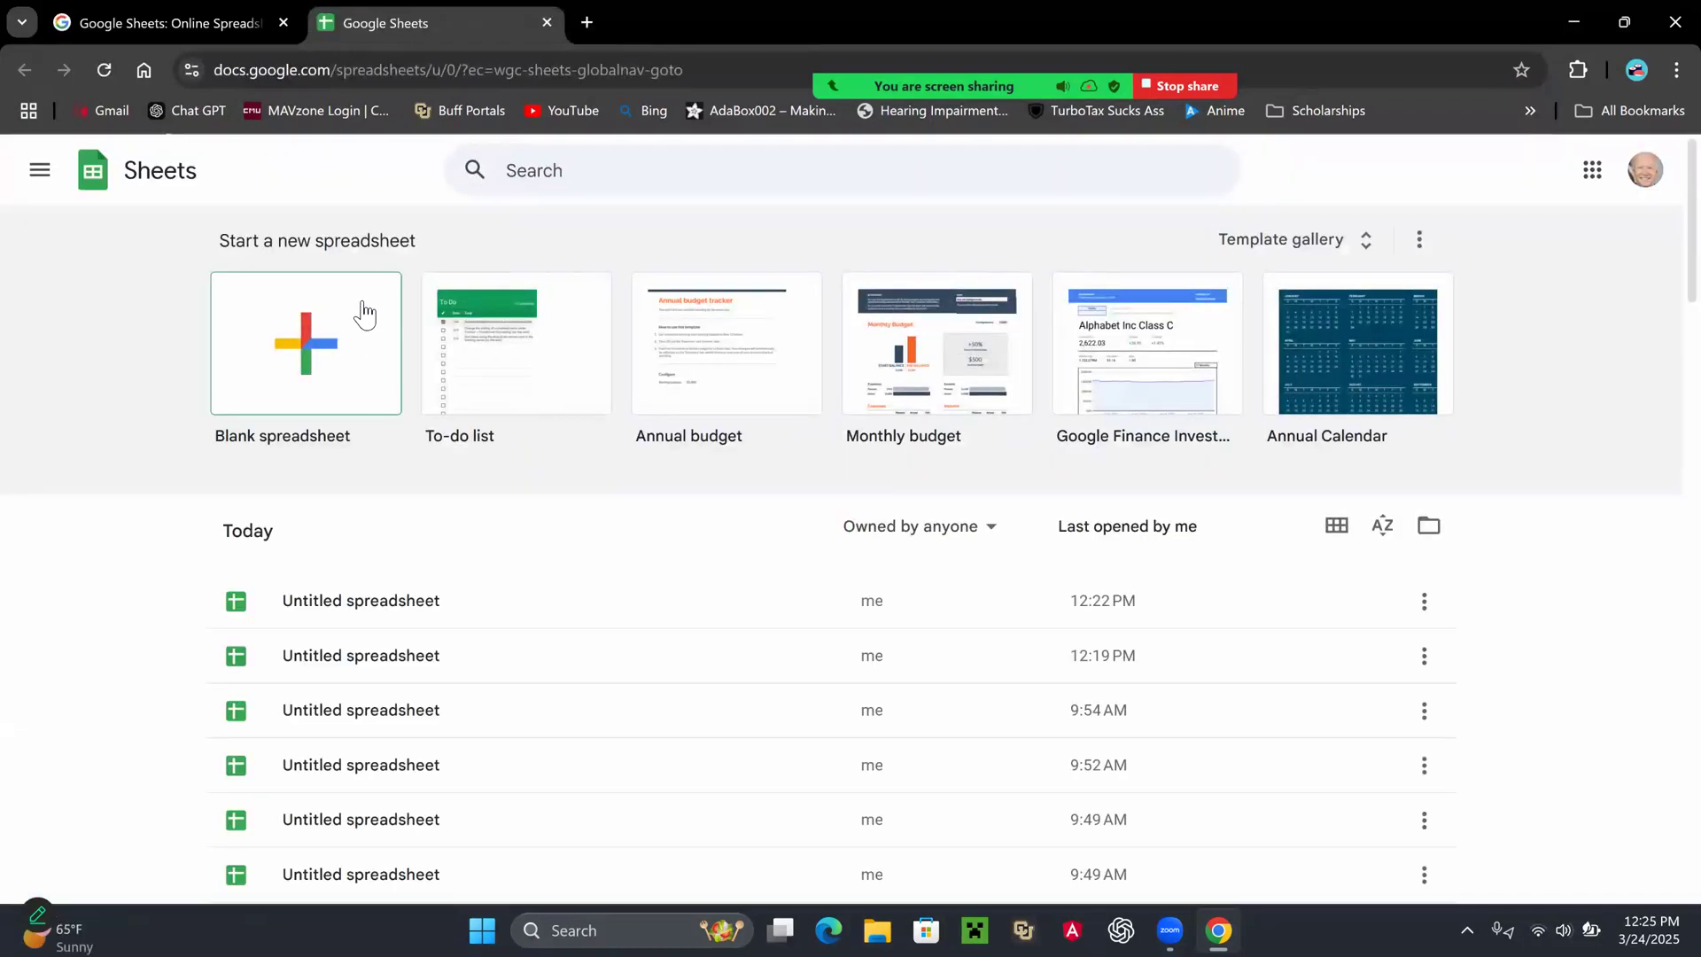
{"action": "left_click", "coordinate": [371, 314]}
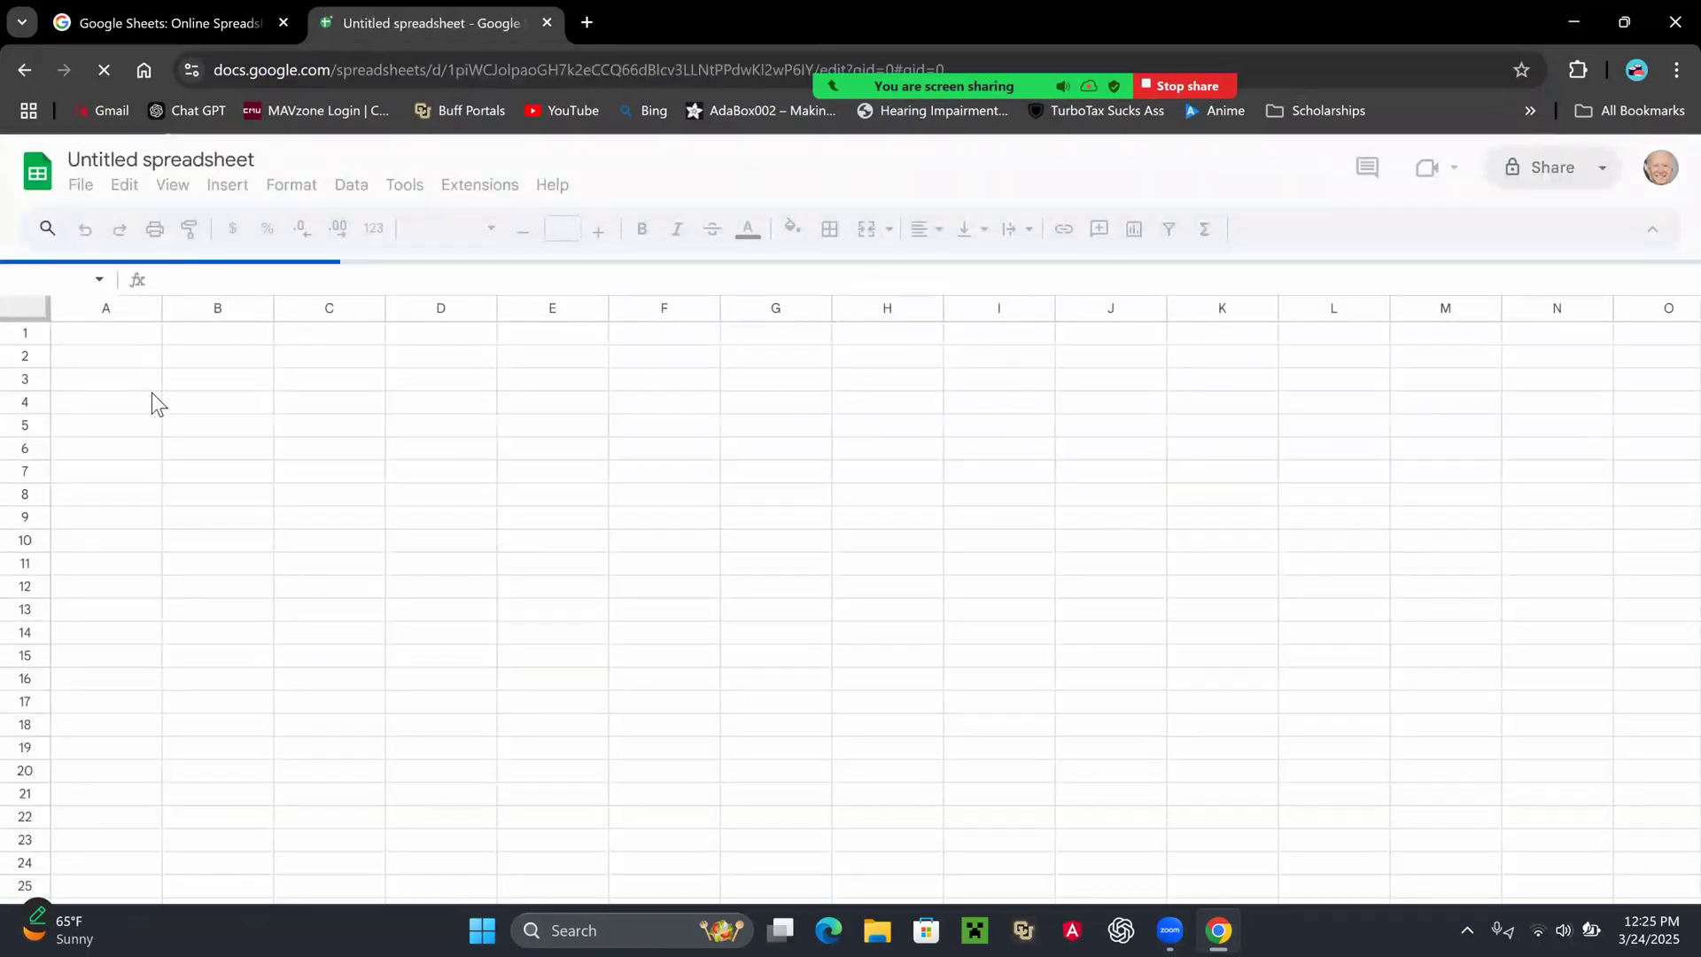
Upload YPODK2_2025_02_16 from the Secure Digital storage device (D:) as the file to import into the spreadsheet.
{"action": "left_click", "coordinate": [81, 184]}
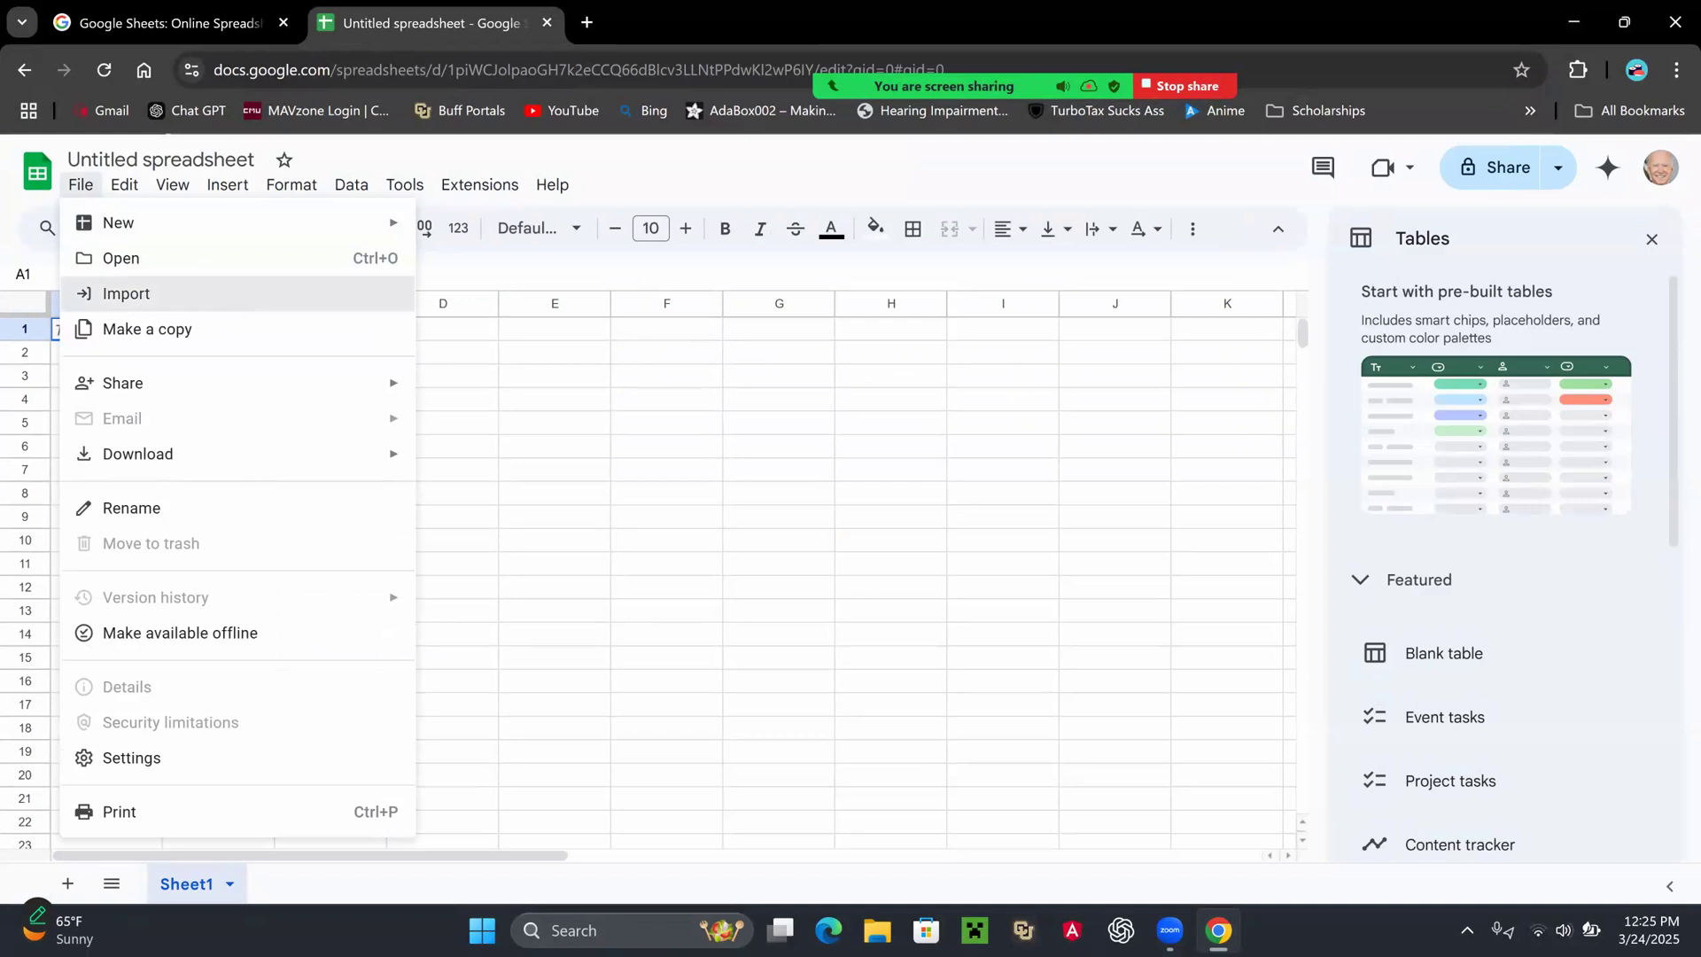
{"action": "left_click", "coordinate": [237, 302]}
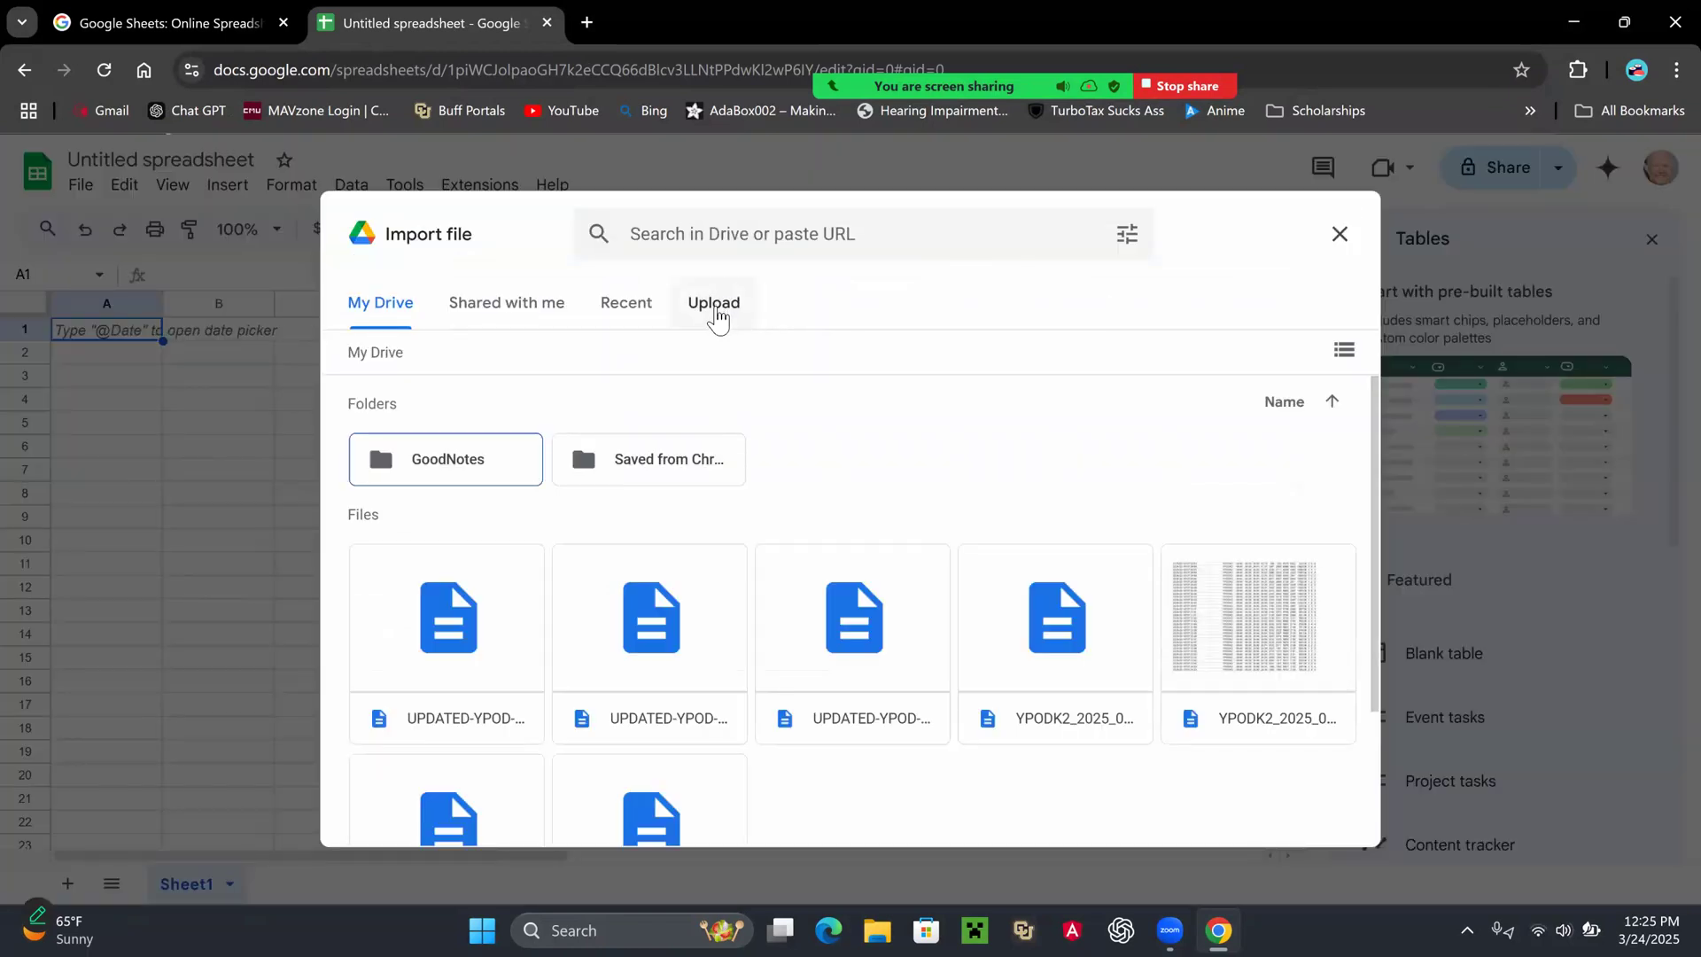
{"action": "left_click", "coordinate": [714, 302]}
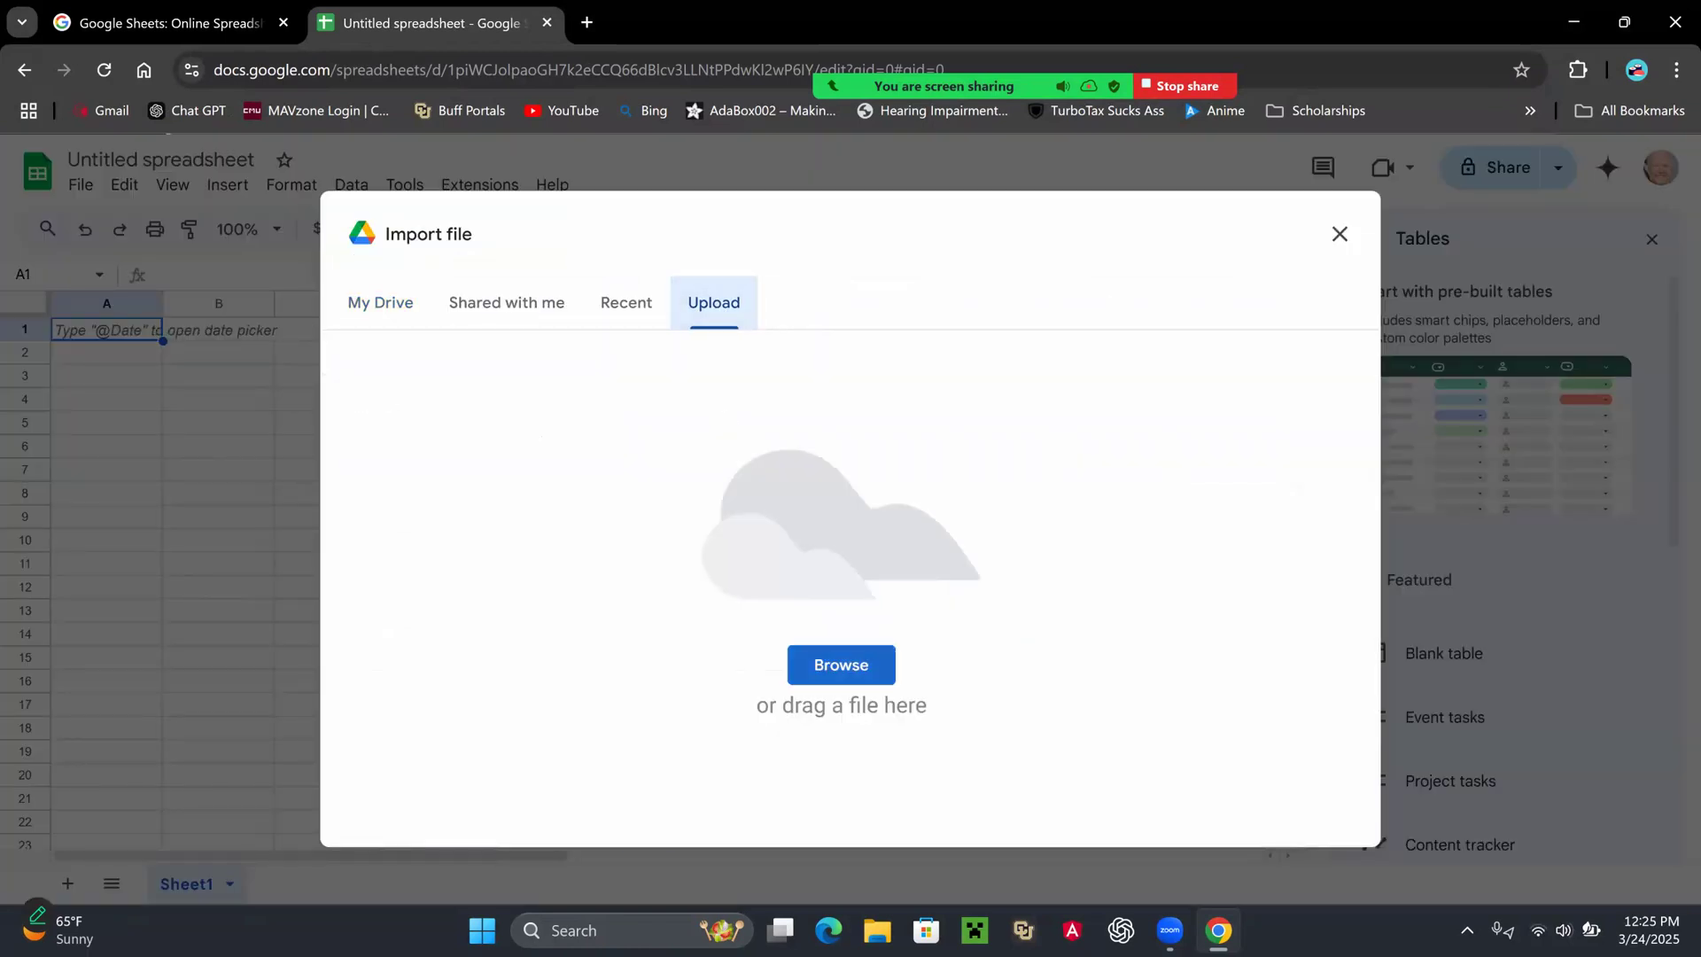
{"action": "left_click", "coordinate": [840, 665]}
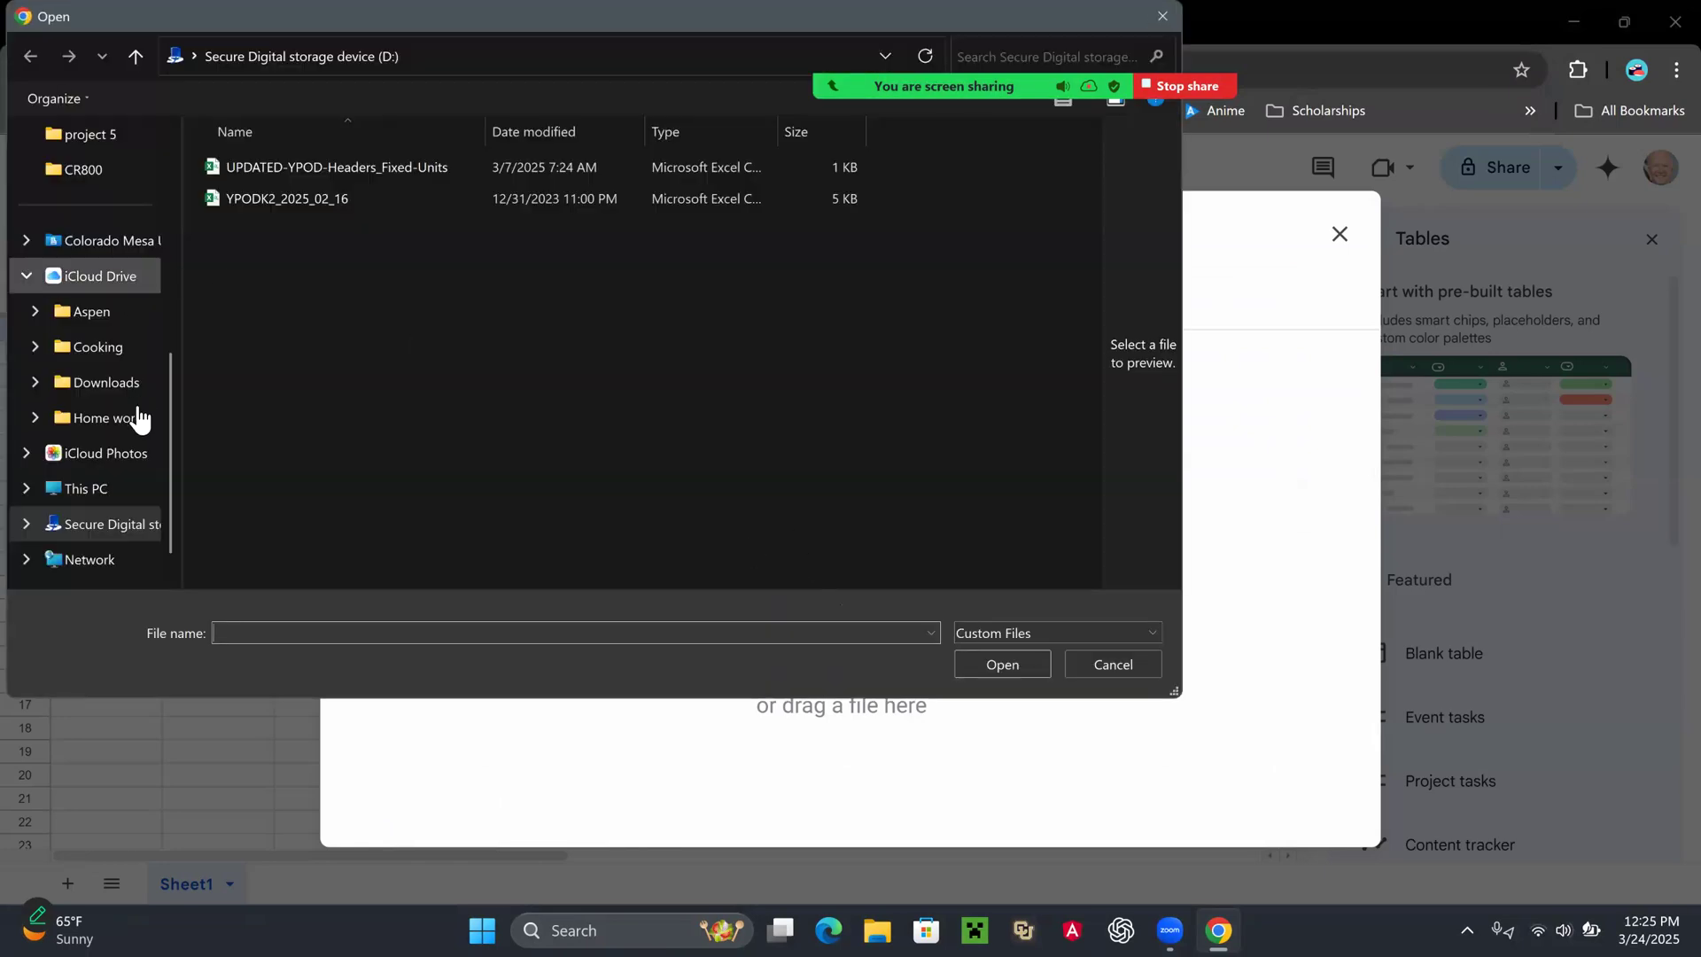
{"action": "scroll", "coordinate": [36, 429], "scroll_direction": "up", "scroll_amount": 4}
{"action": "scroll", "coordinate": [40, 416], "scroll_direction": "down", "scroll_amount": 4}
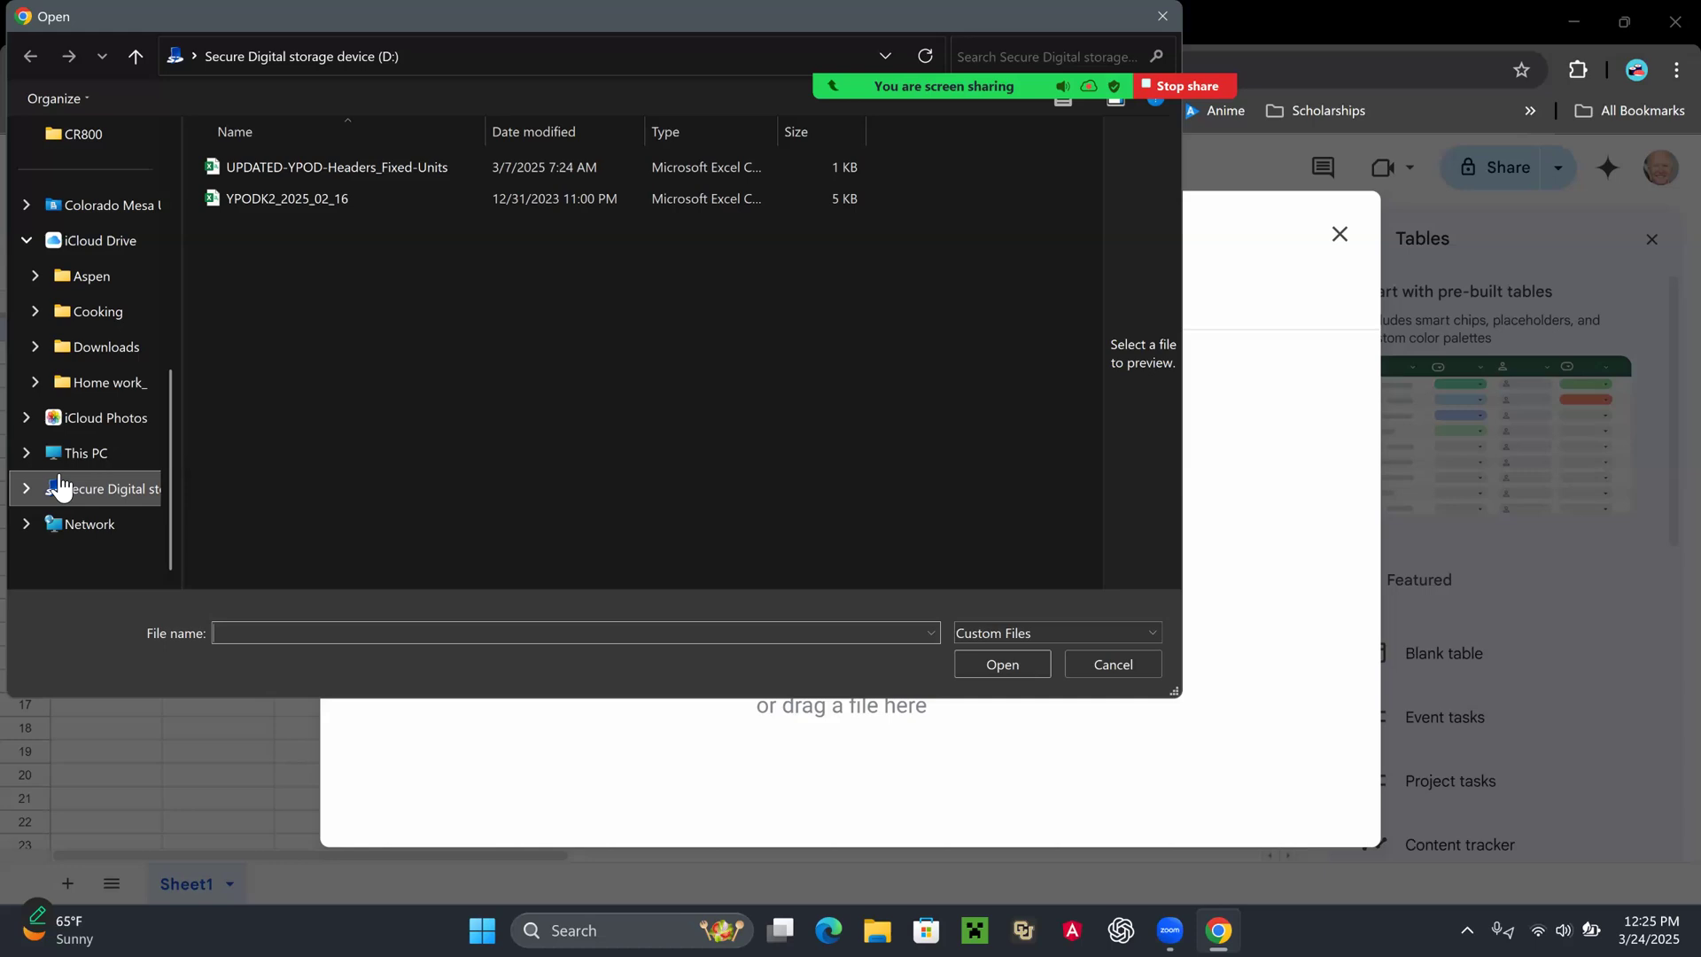
{"action": "left_click", "coordinate": [133, 444]}
{"action": "double_click", "coordinate": [709, 193]}
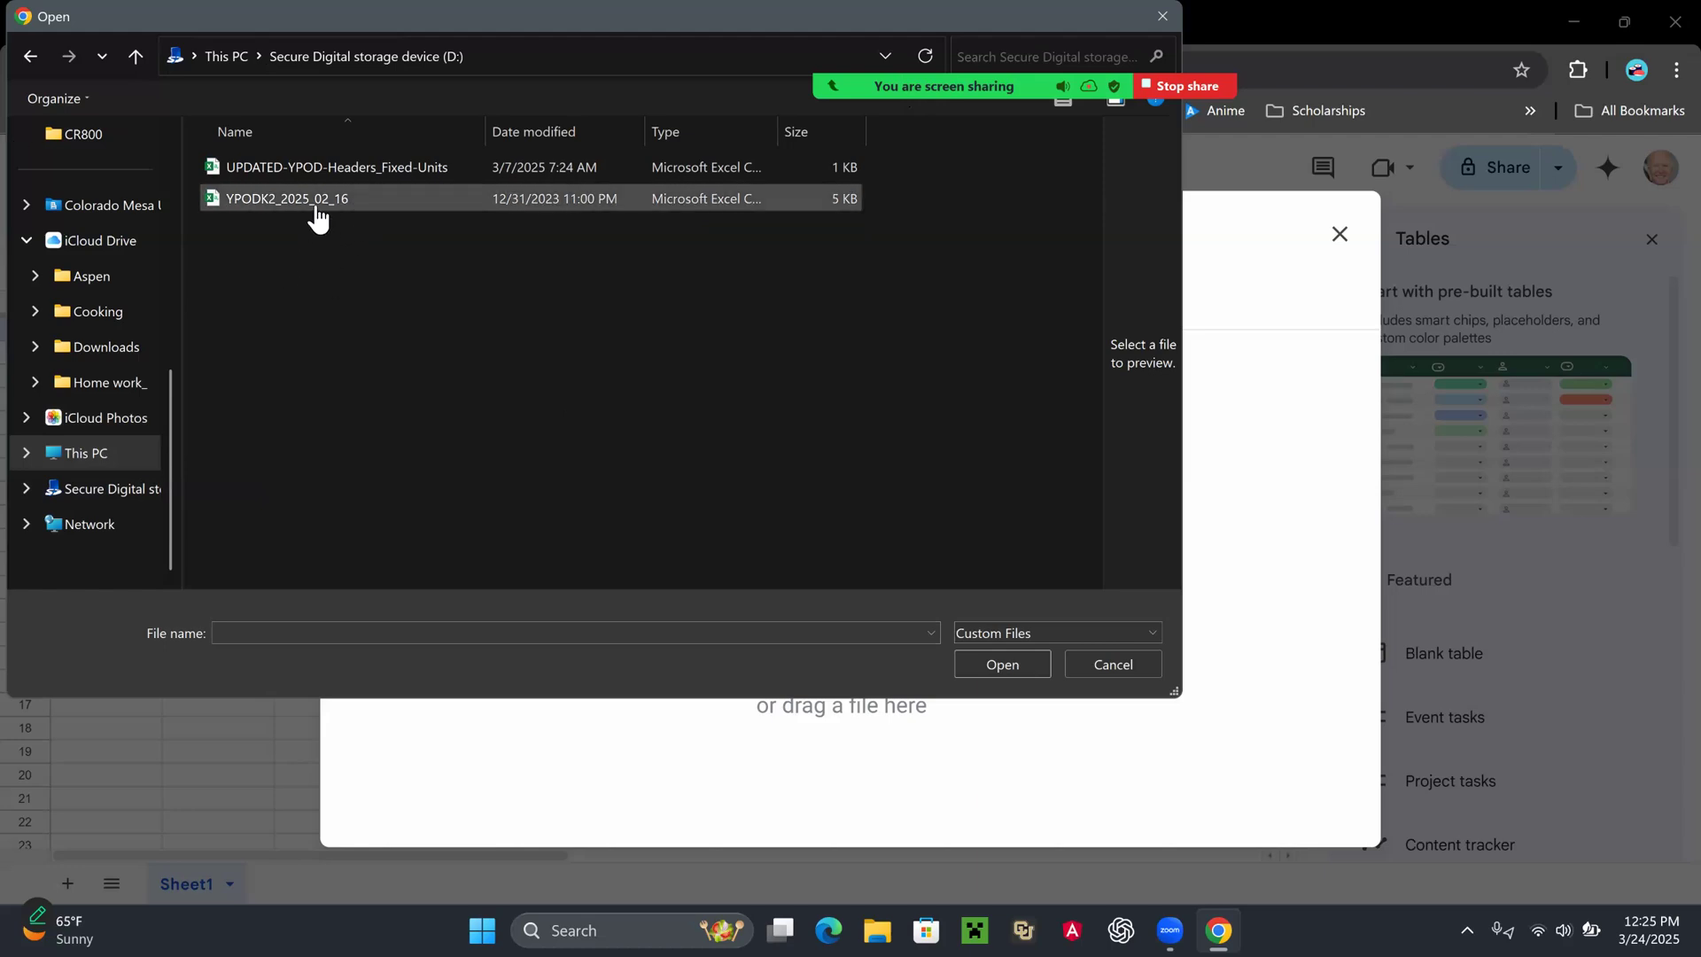
{"action": "left_click", "coordinate": [368, 209]}
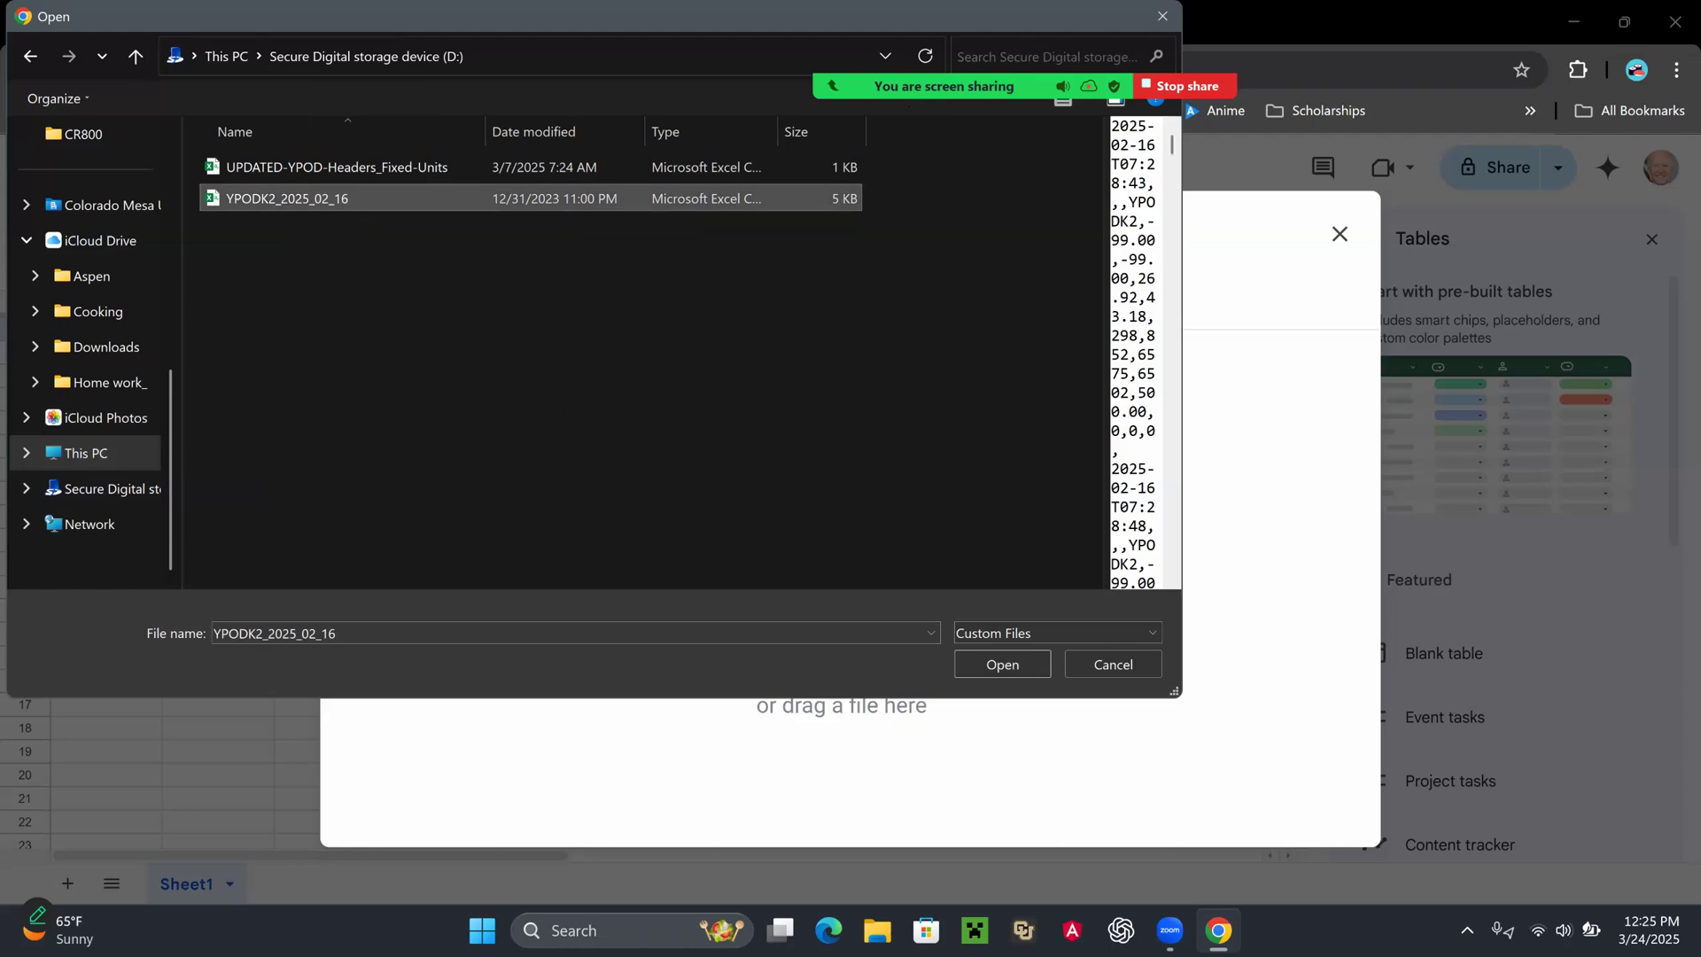
{"action": "left_click", "coordinate": [1002, 664]}
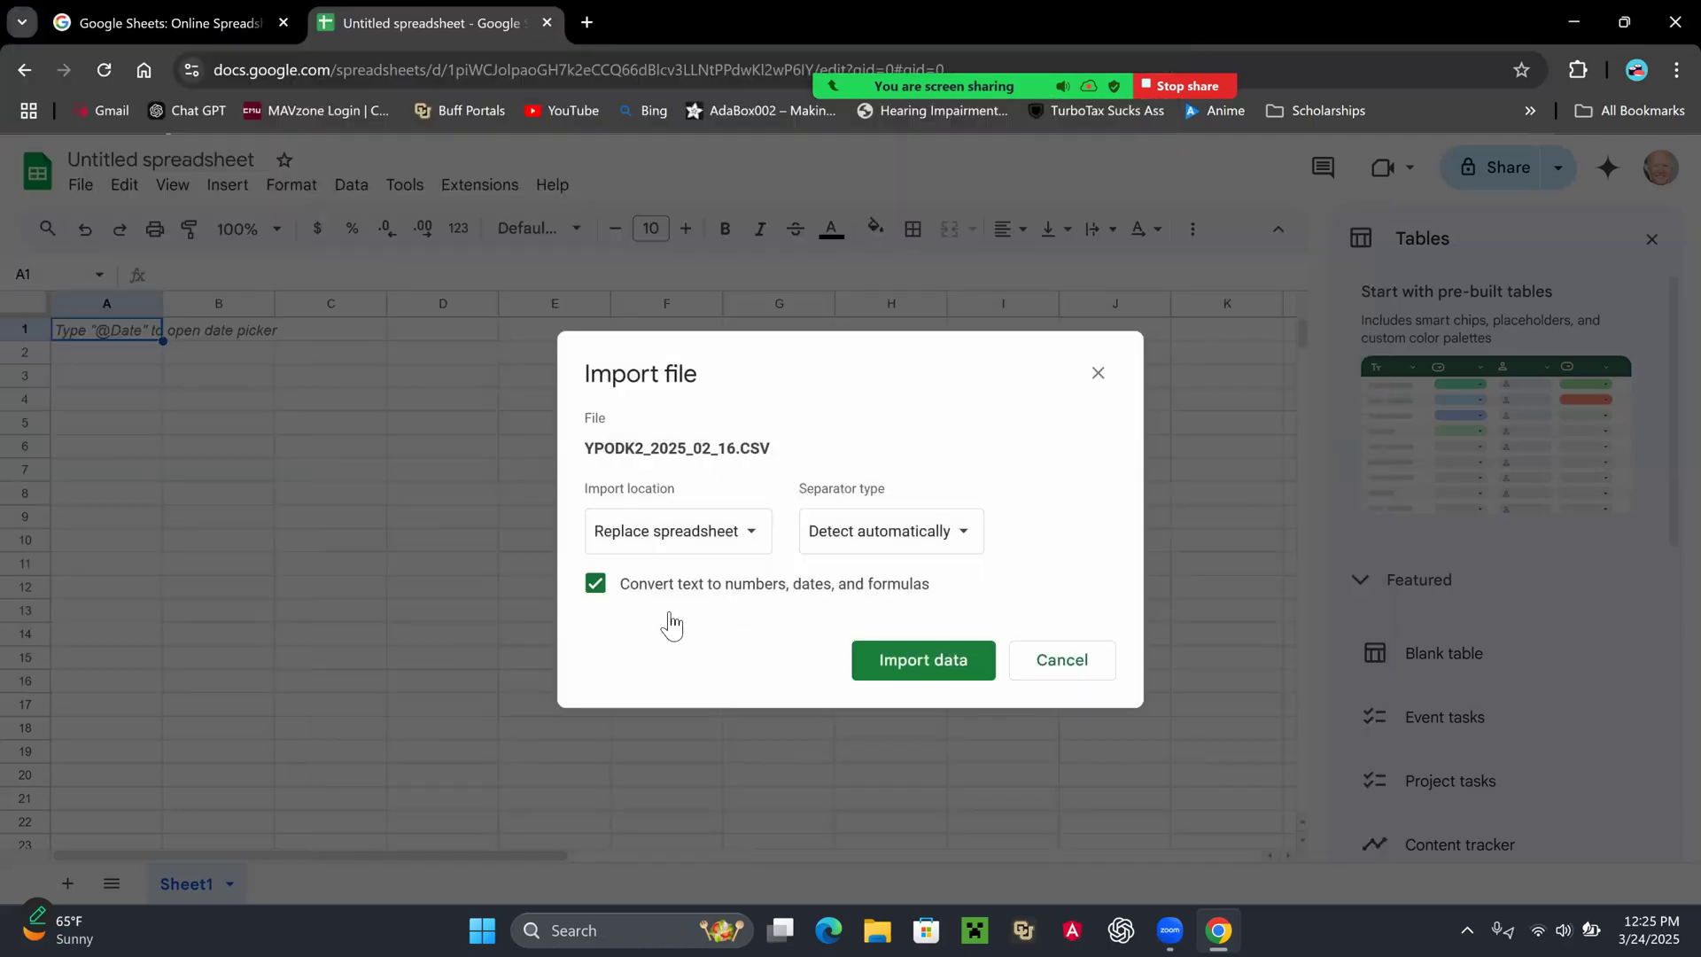
Turn off converting text to numbers, dates, and formulas, and import the data with Replace spreadsheet as the location.
{"action": "left_click", "coordinate": [609, 590]}
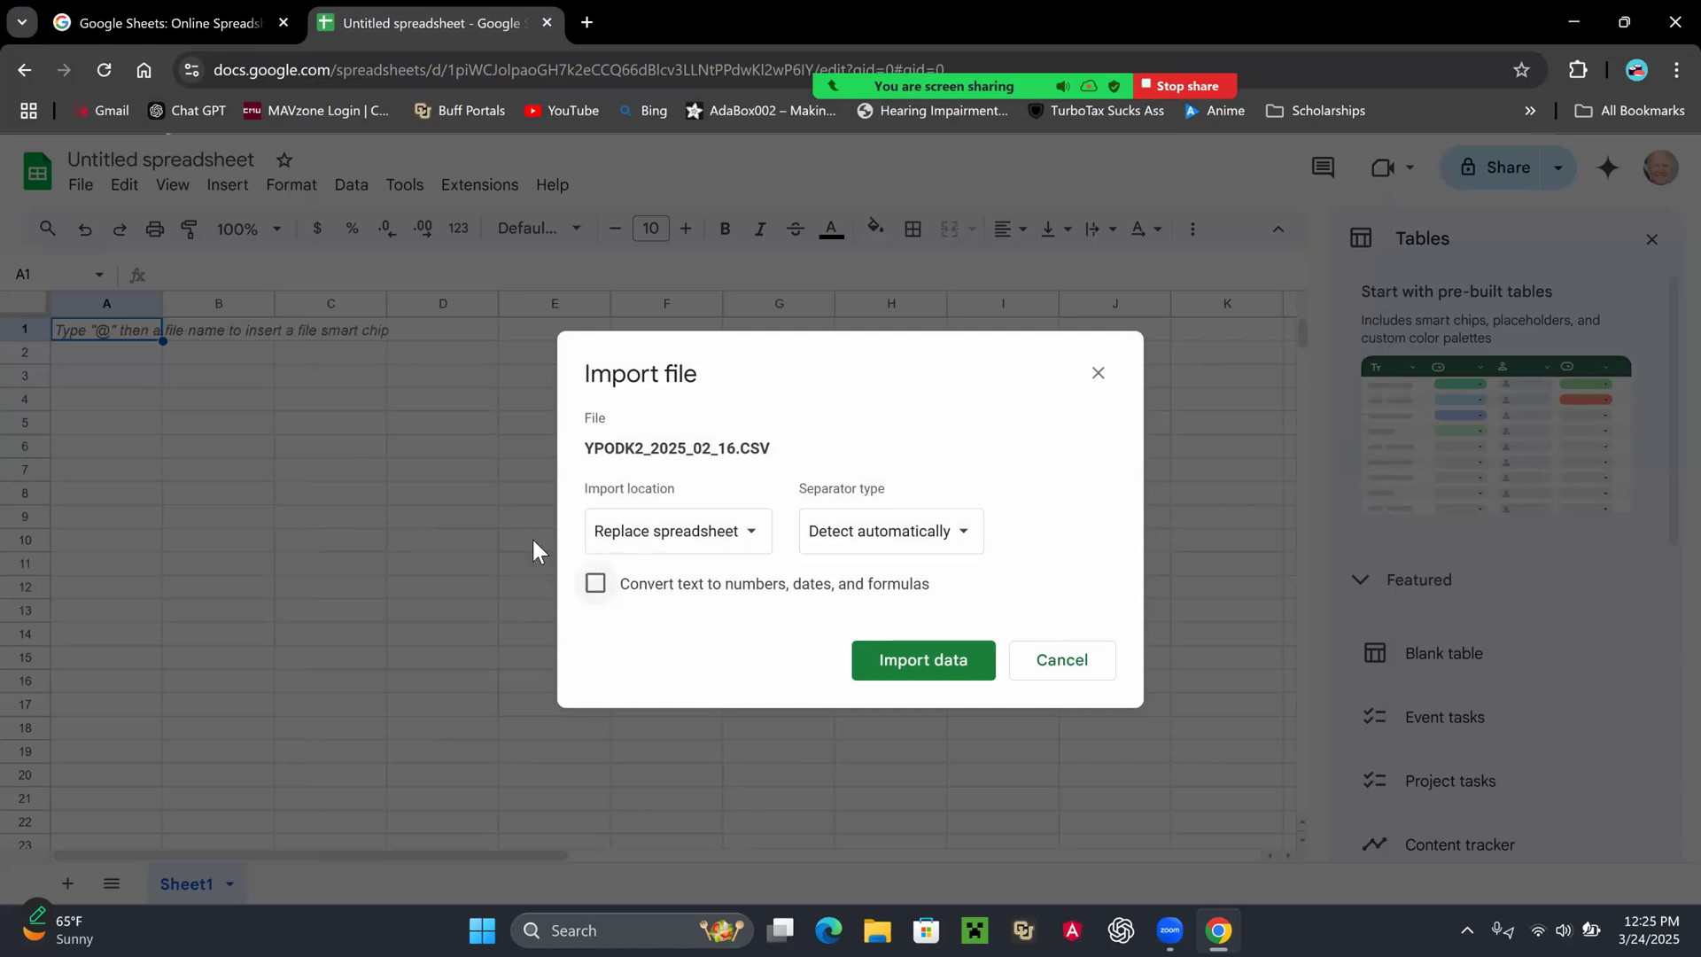
{"action": "left_click", "coordinate": [923, 660]}
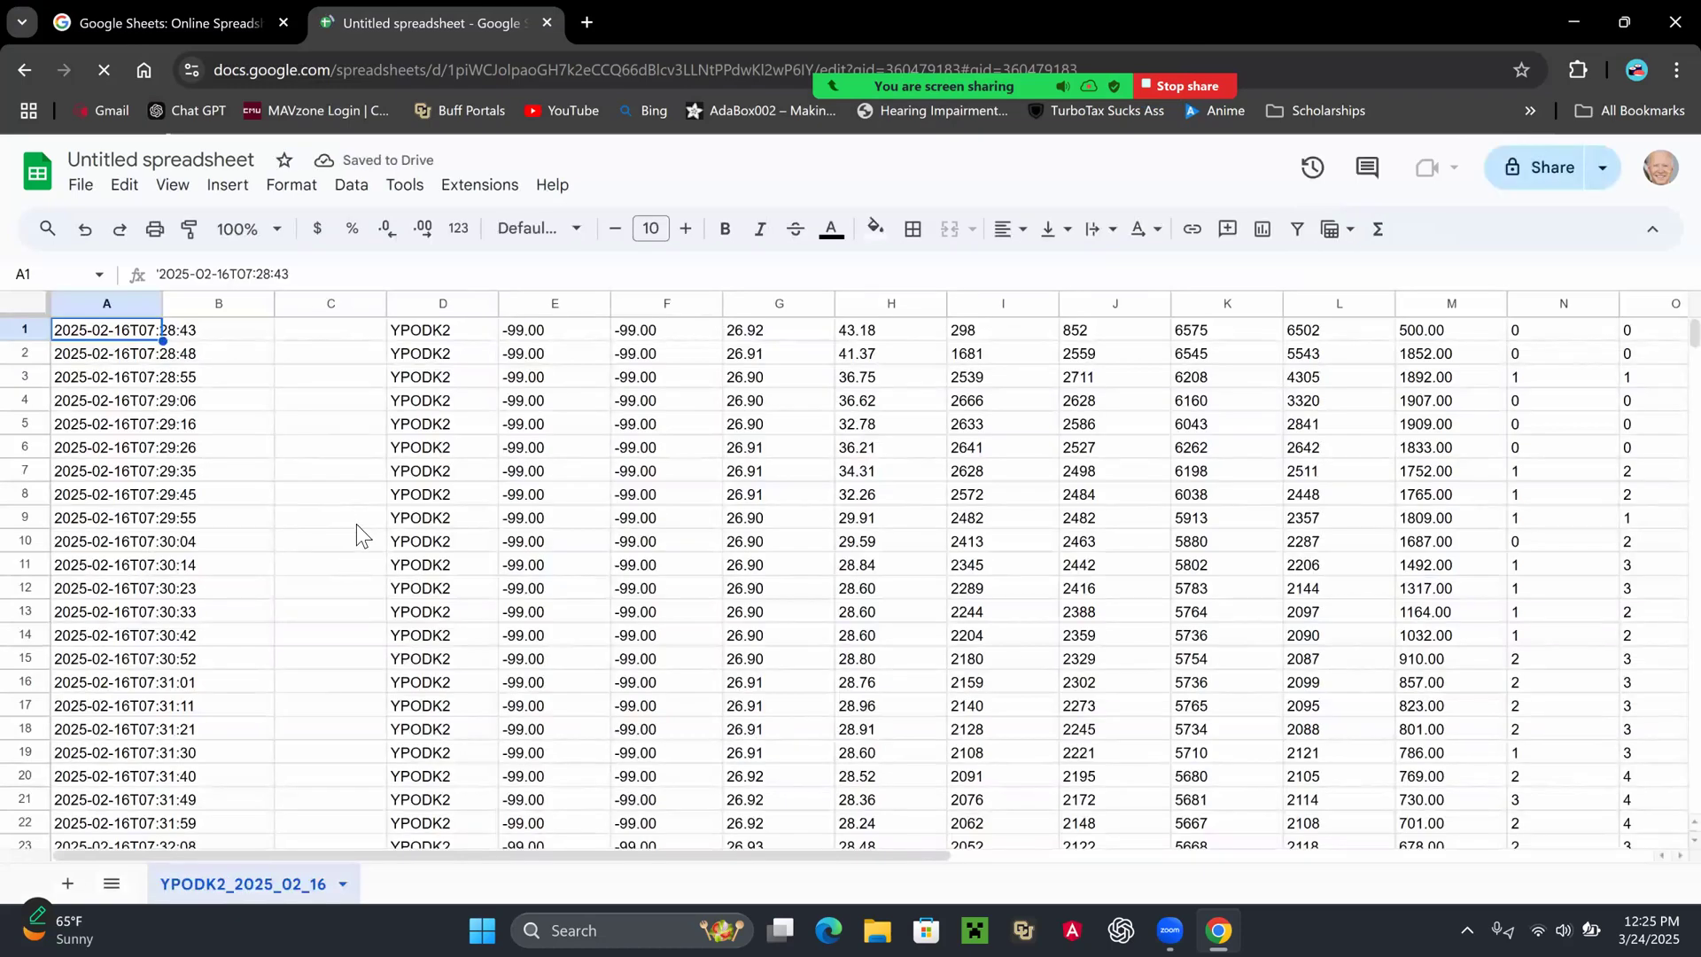
{"action": "left_click", "coordinate": [356, 523]}
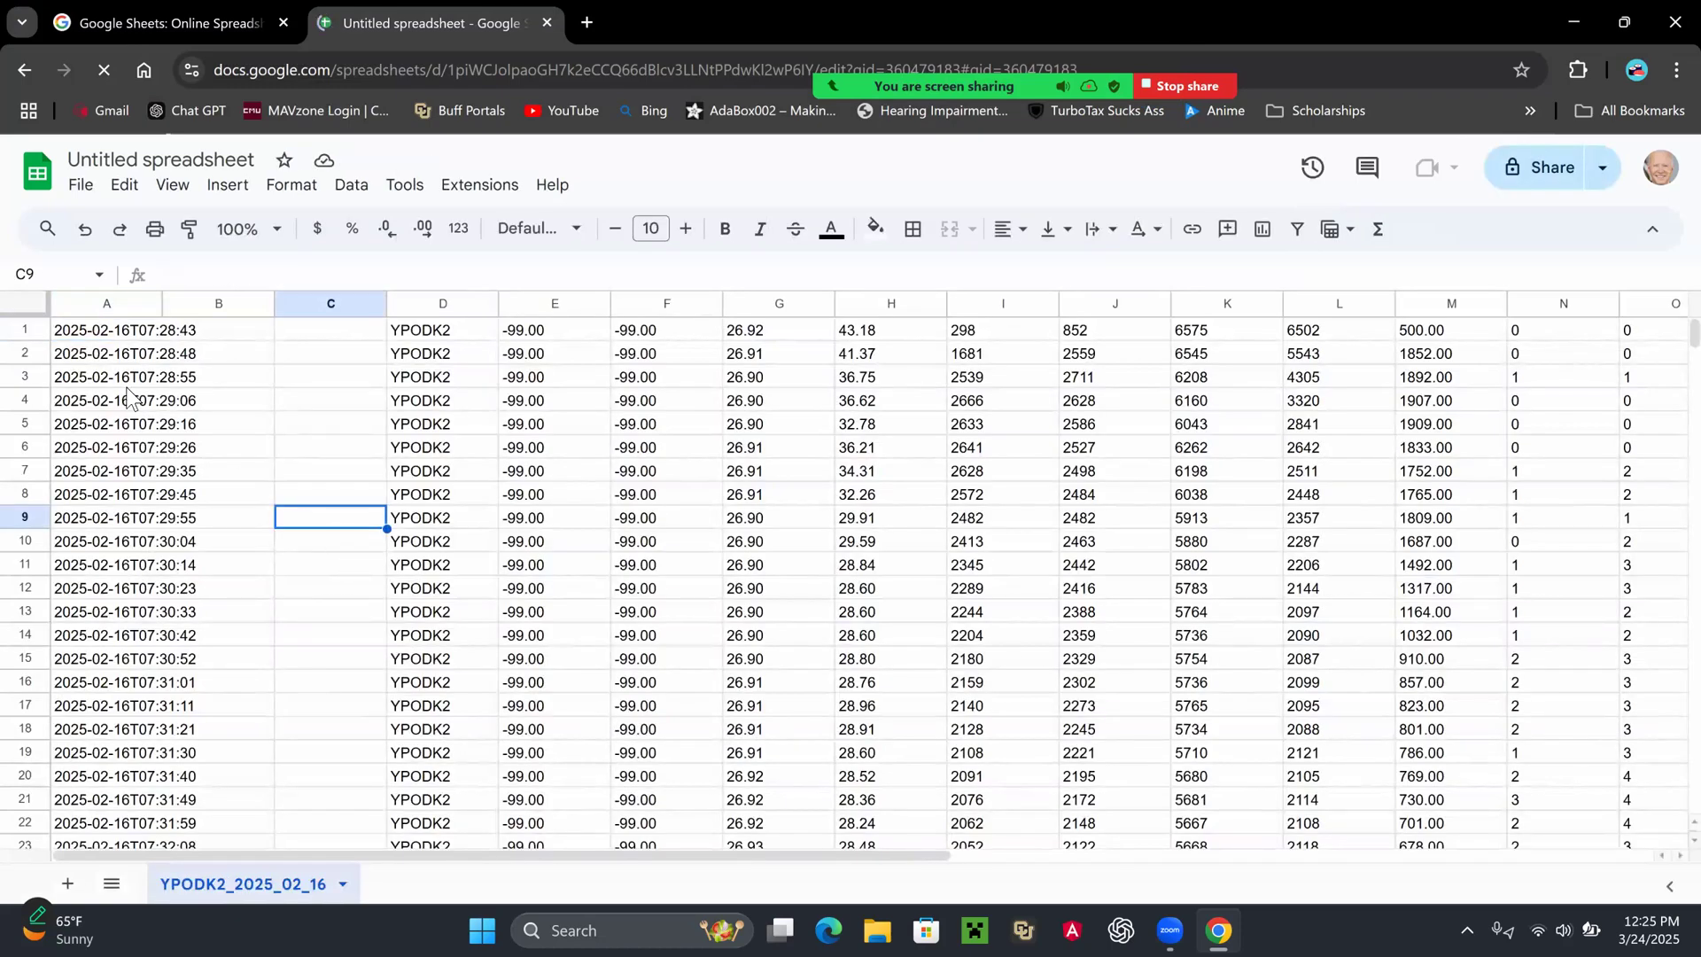
Insert one empty row above row 1 of the imported data.
{"action": "left_click", "coordinate": [30, 331]}
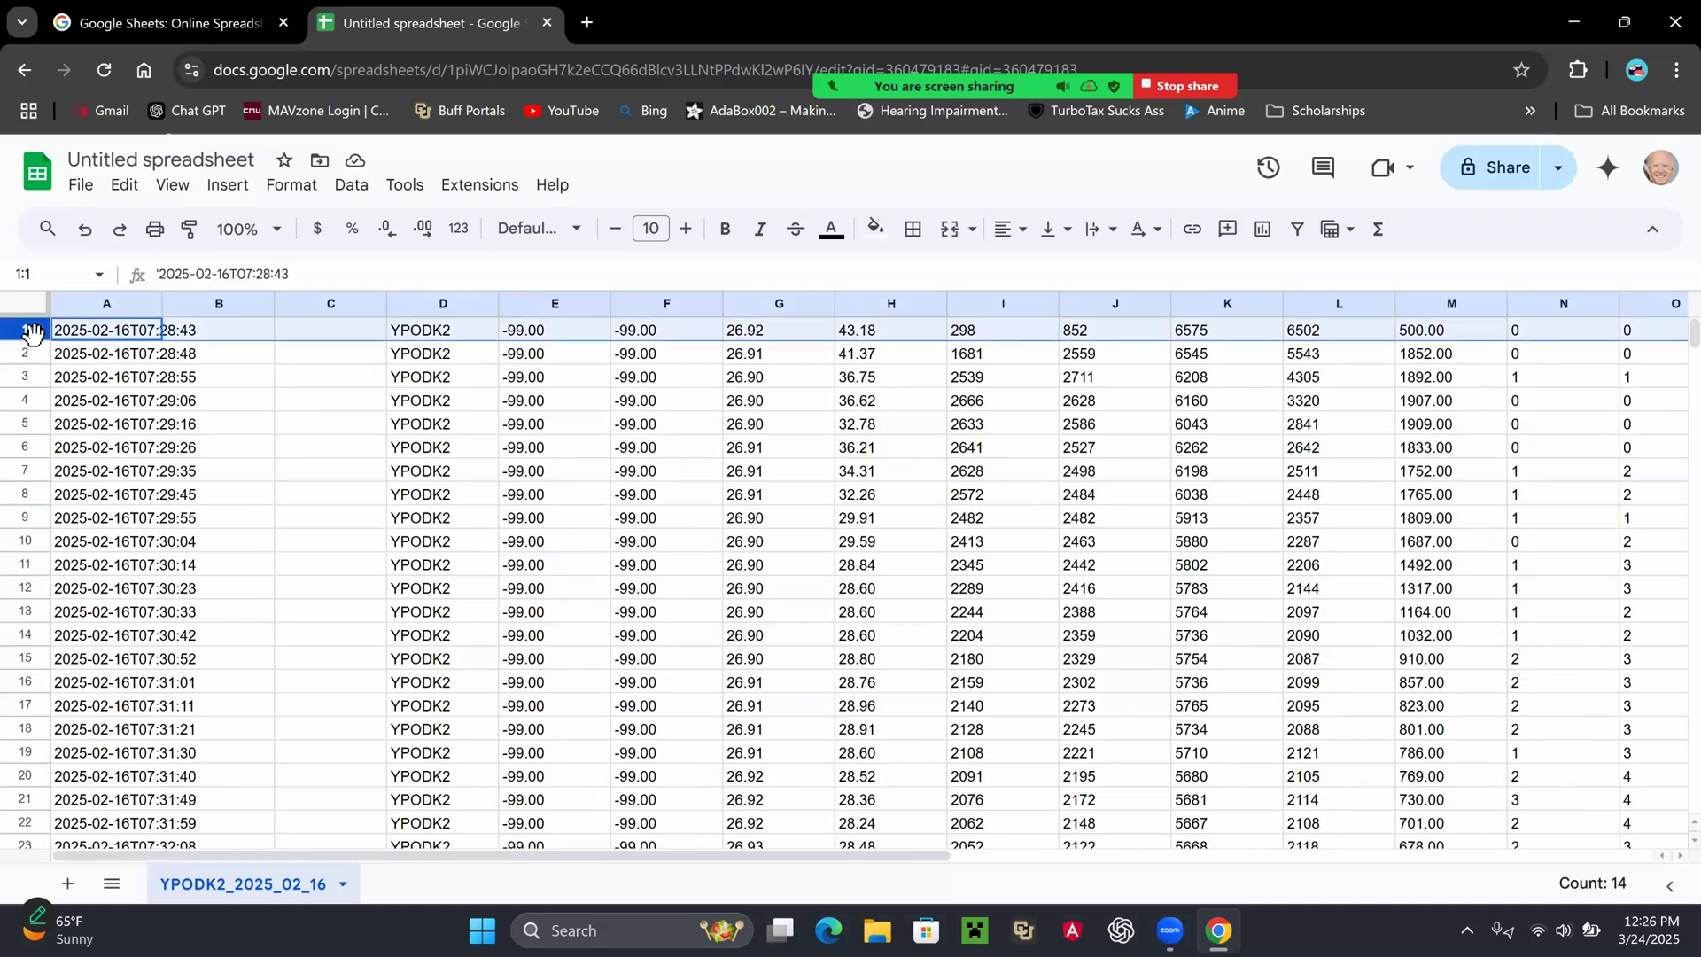
{"action": "right_click", "coordinate": [31, 336]}
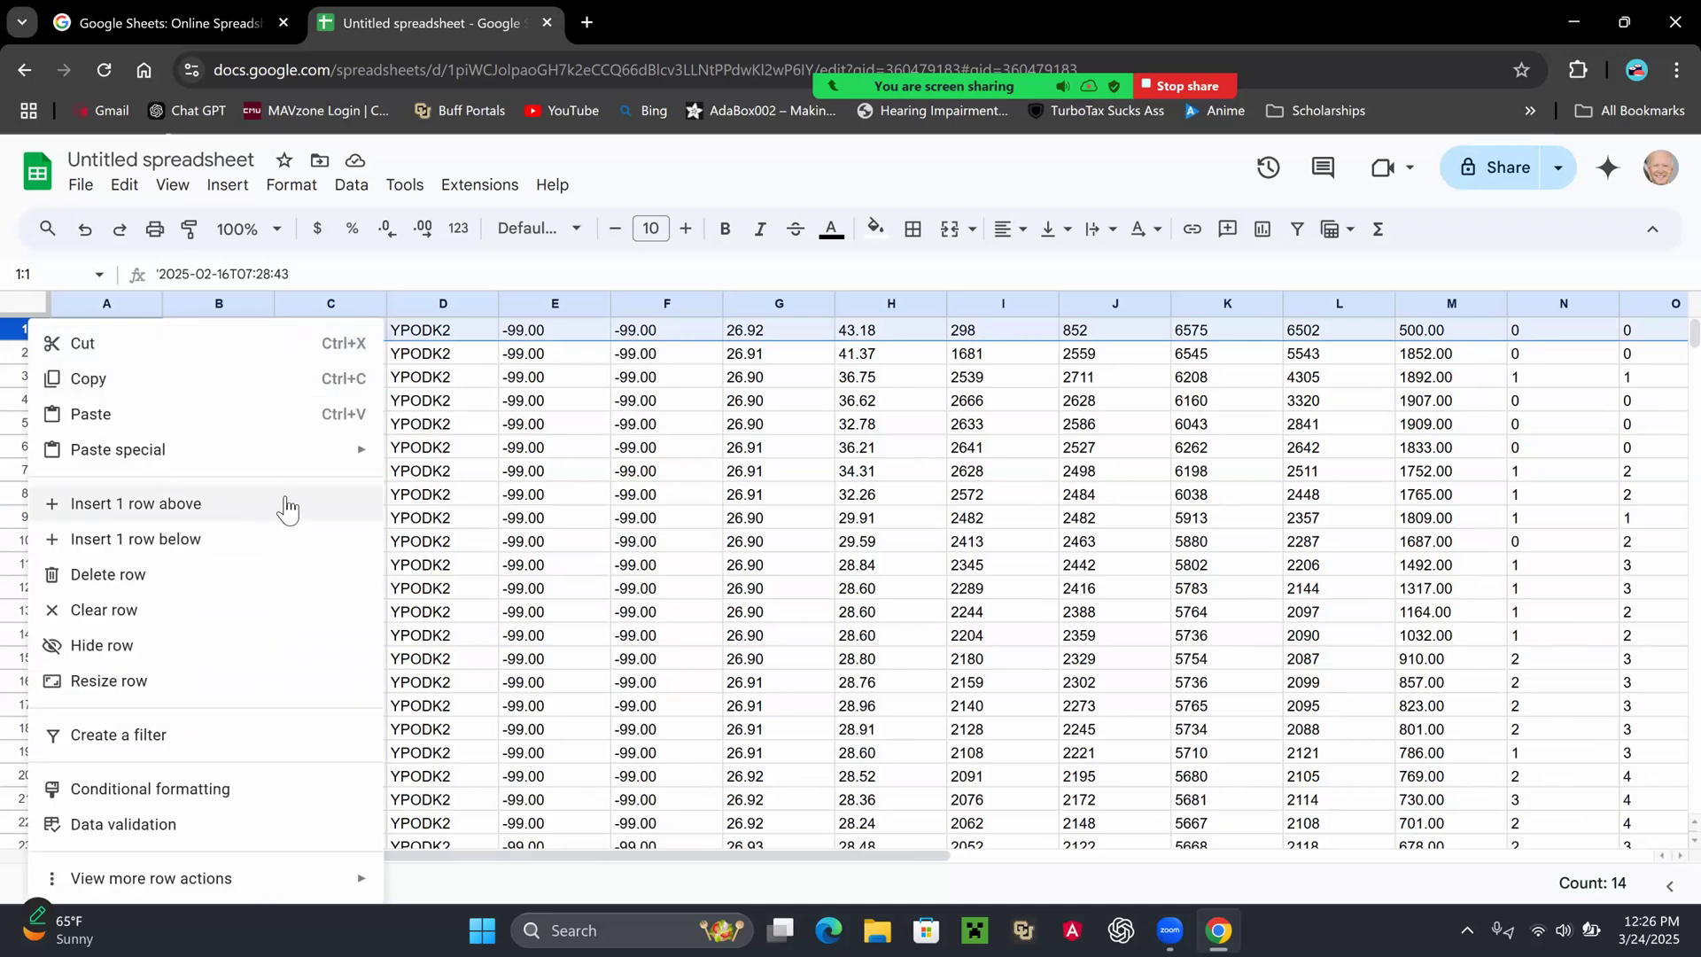
{"action": "left_click", "coordinate": [286, 505]}
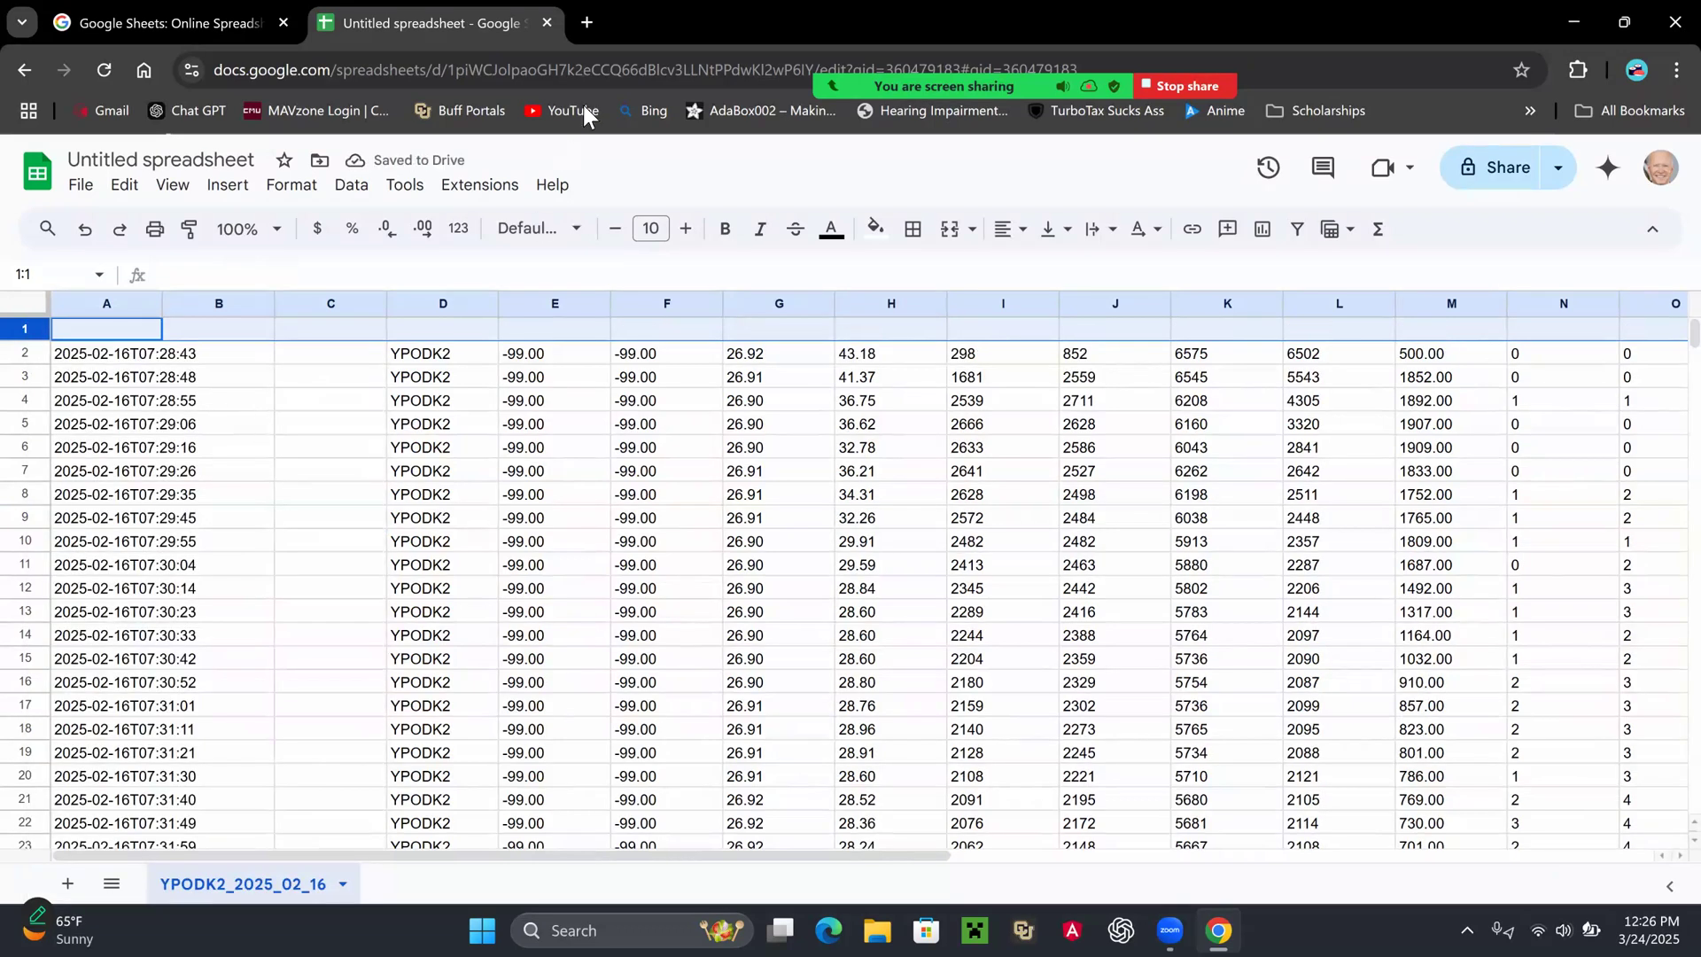
Open Google Sheets in a new browser tab through a web search and create a second blank spreadsheet, closing the leftover product page.
{"action": "left_click", "coordinate": [585, 22]}
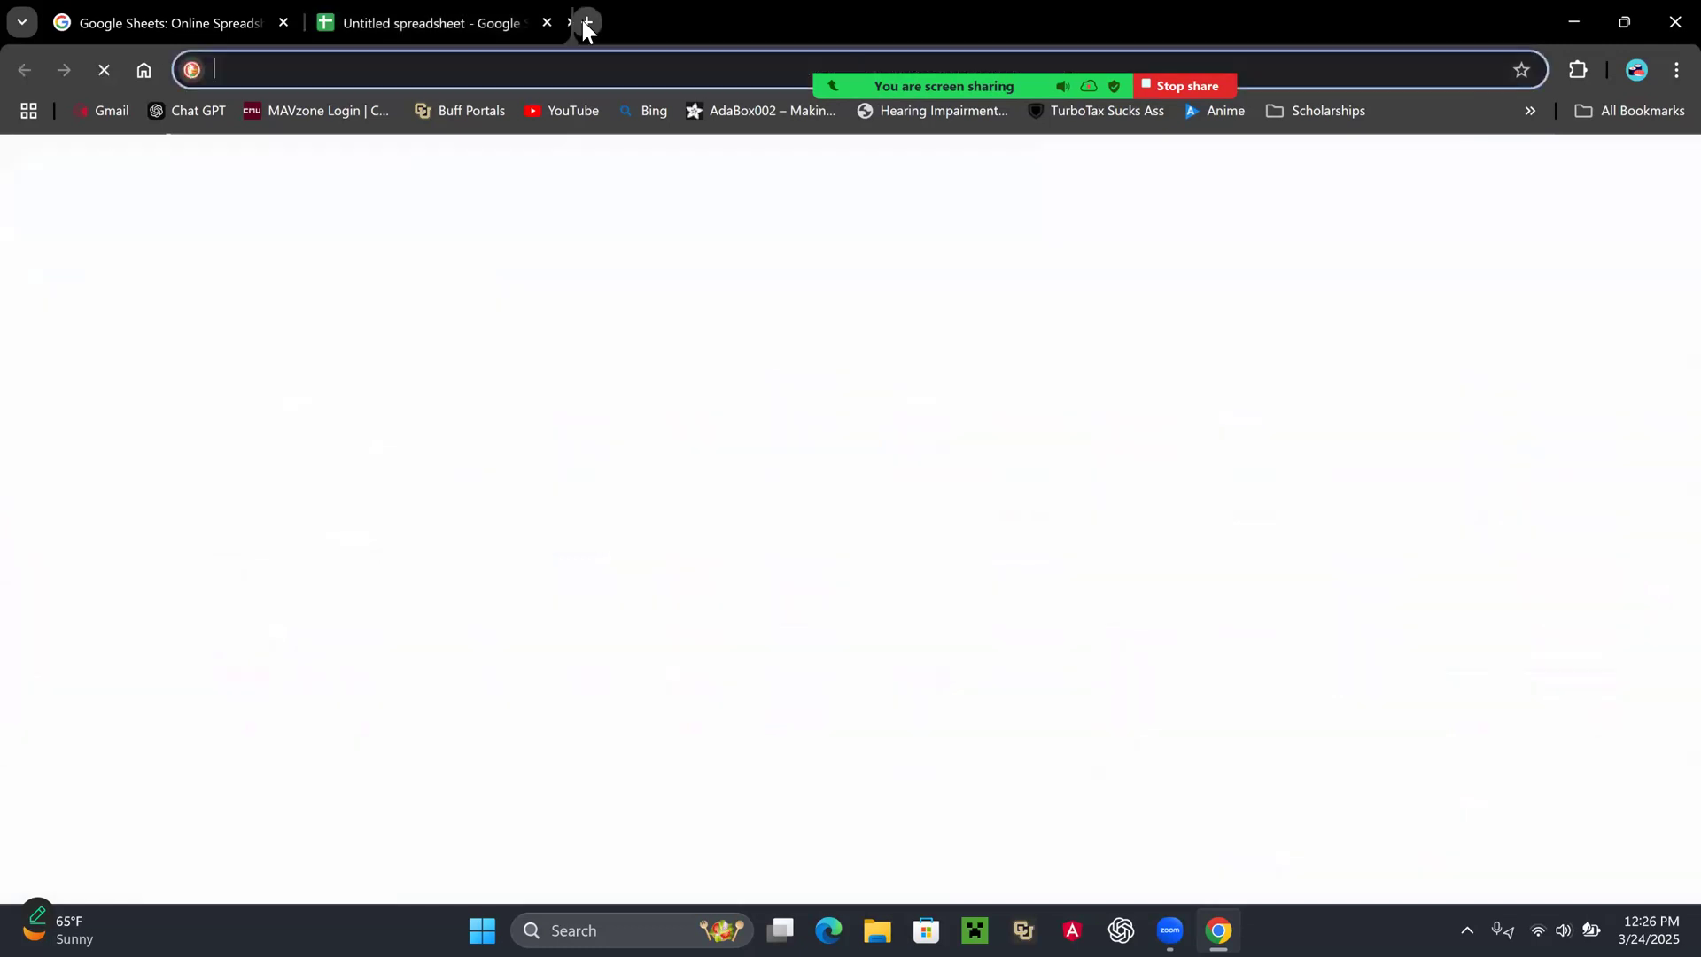
{"action": "type", "text": "google"}
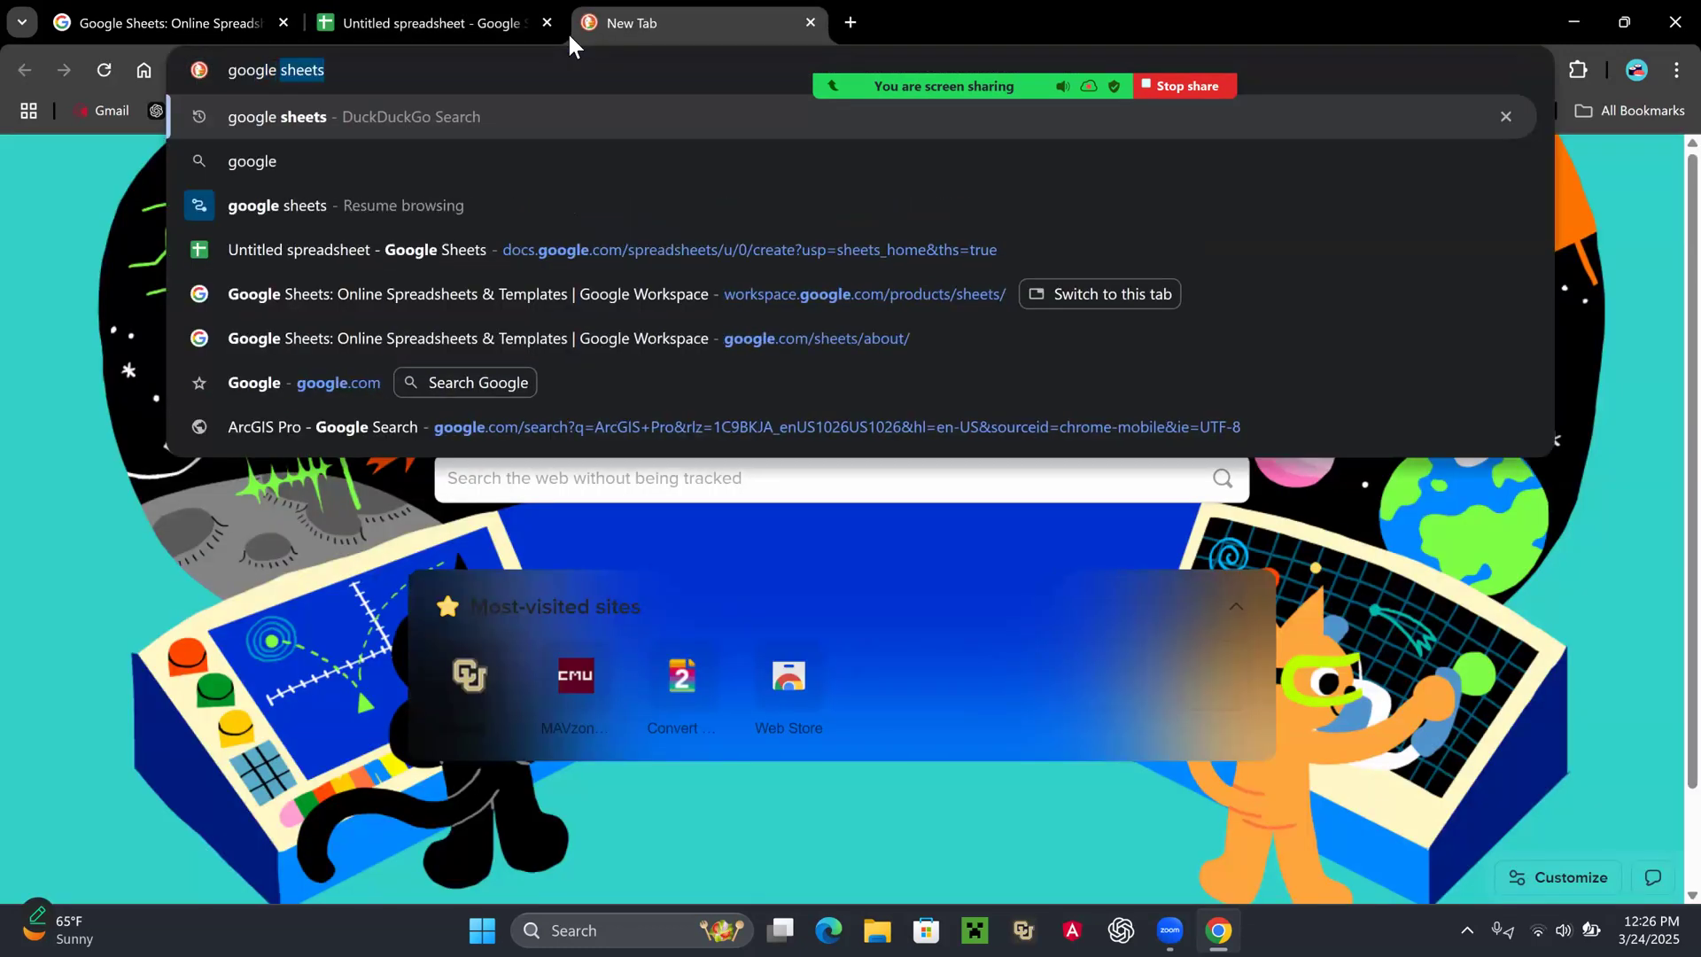
{"action": "key", "text": "Return"}
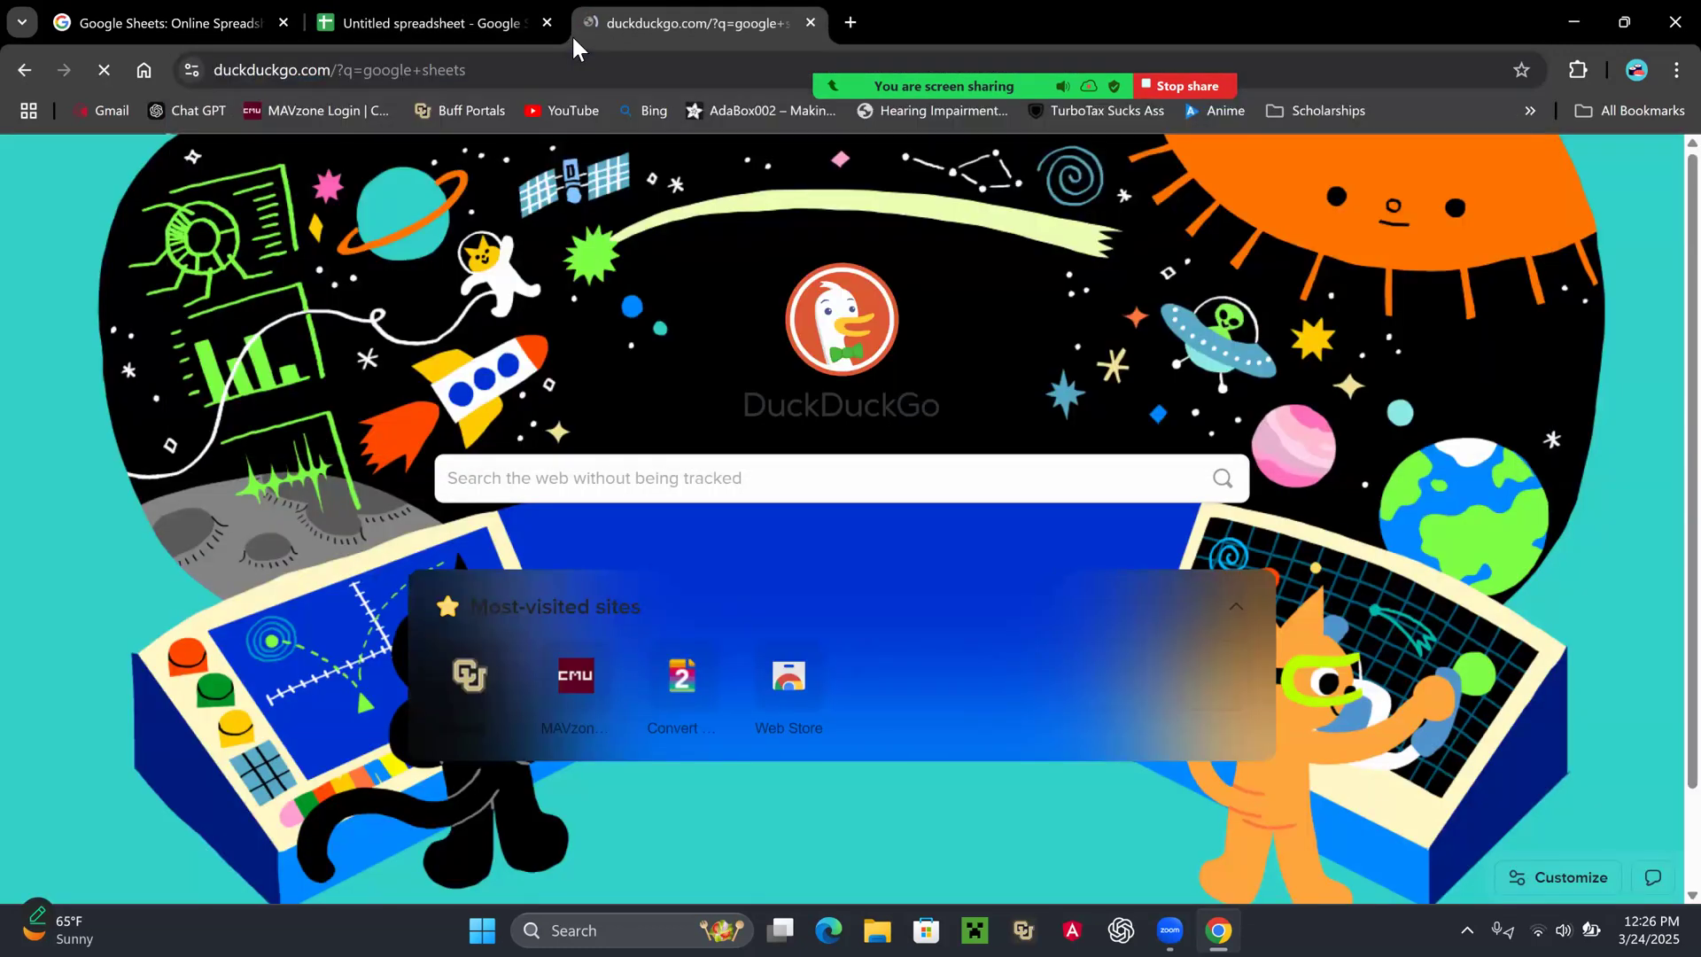
{"action": "left_click", "coordinate": [340, 528]}
{"action": "left_click", "coordinate": [1619, 169]}
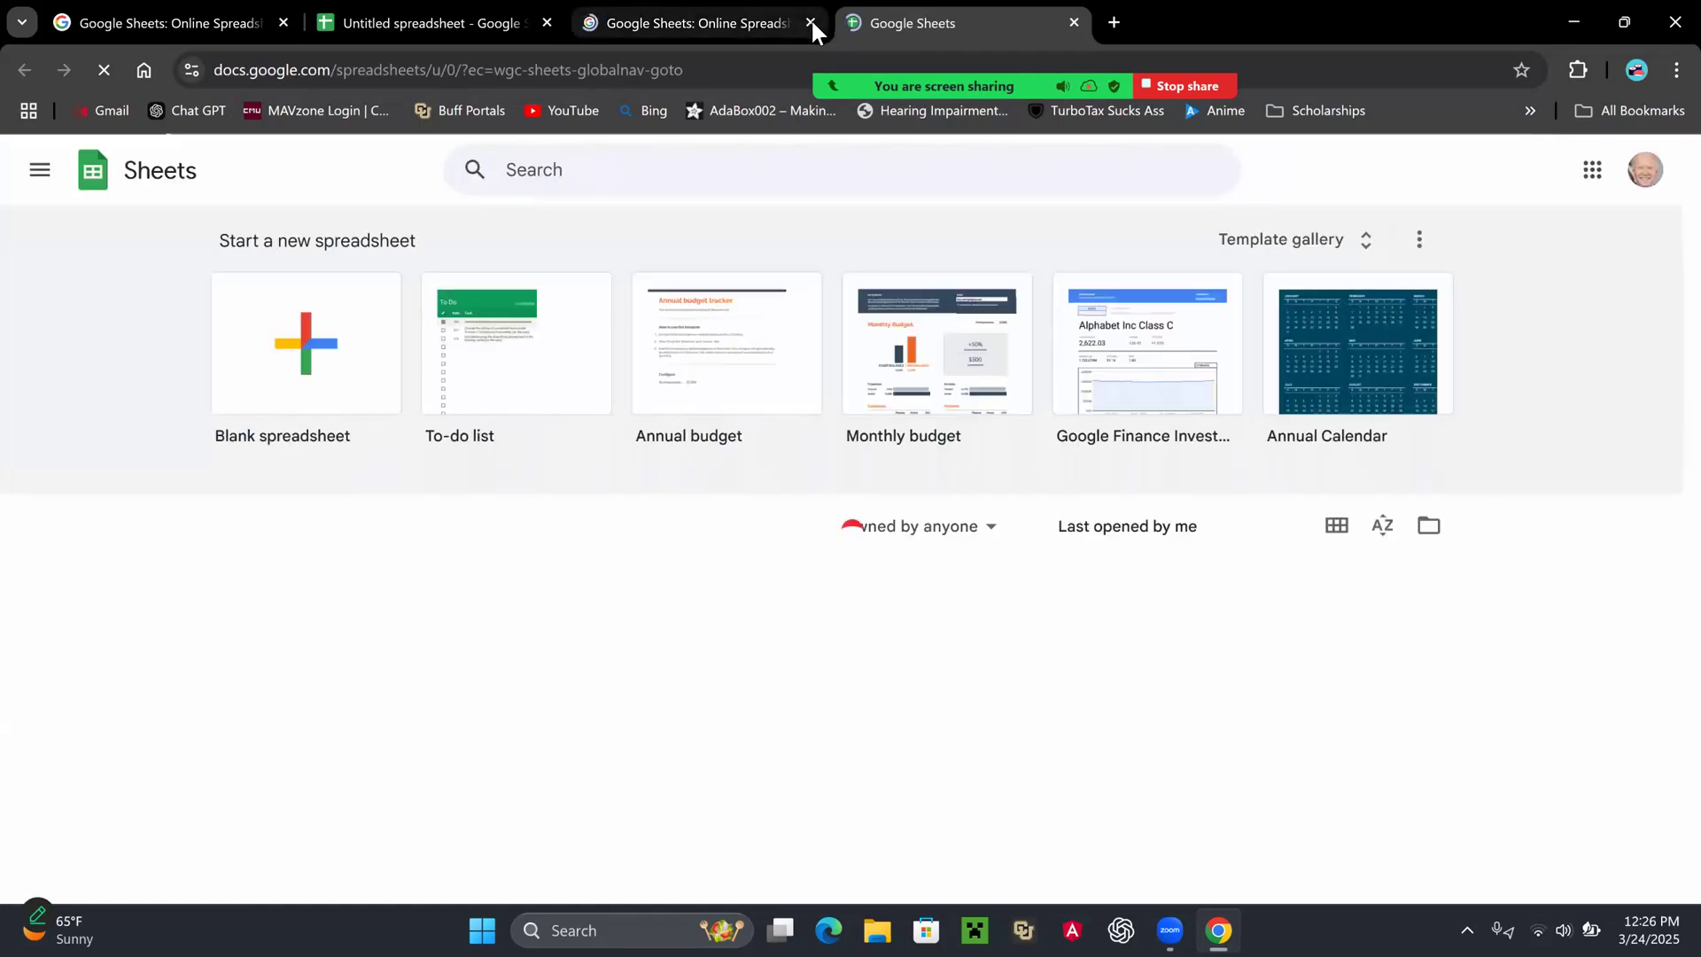
{"action": "left_click", "coordinate": [810, 22]}
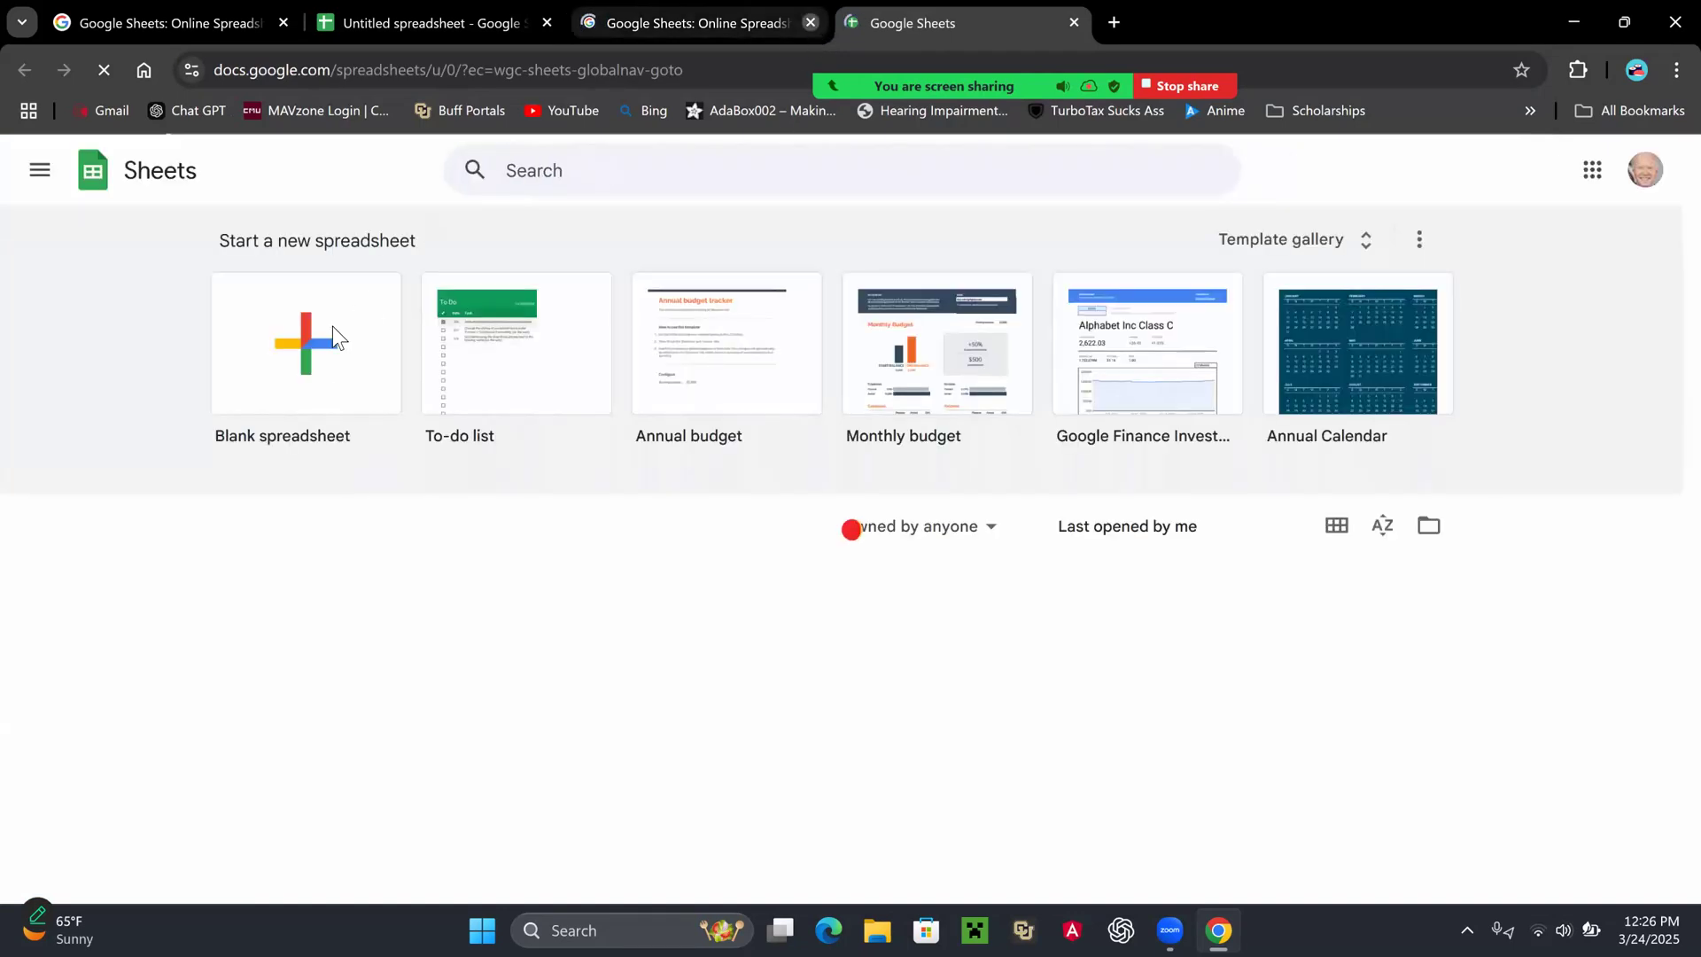
{"action": "left_click", "coordinate": [361, 383]}
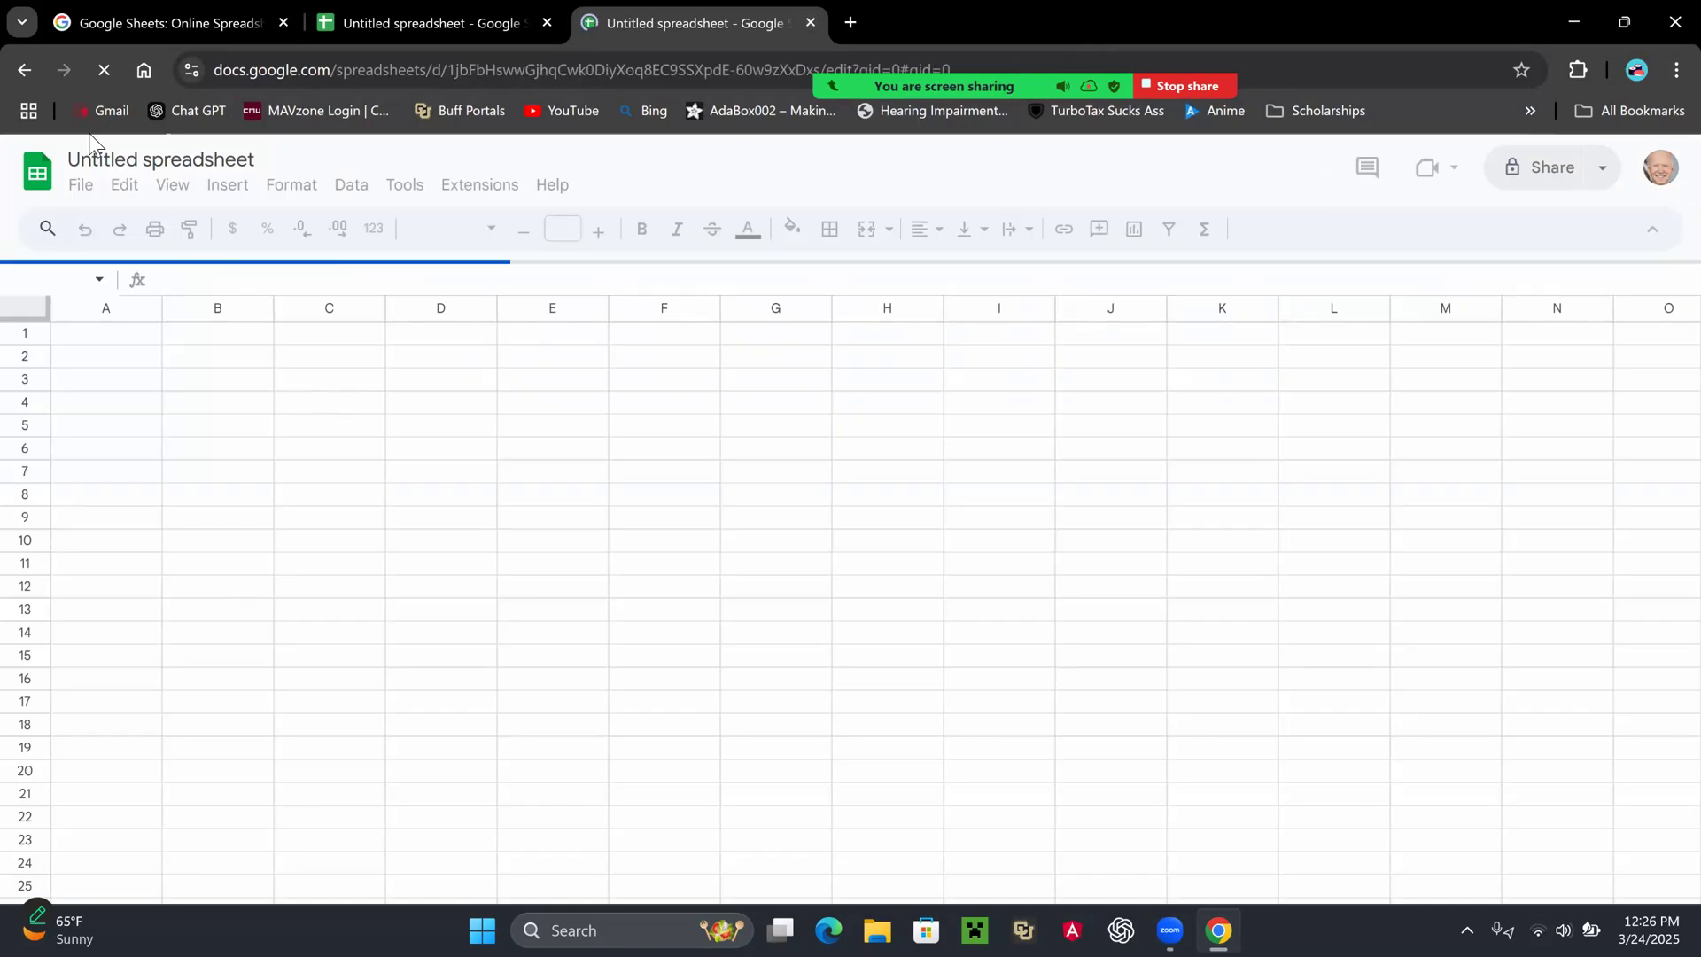
Import UPDATED-YPOD-Headers_Fixed-Units from the Secure Digital storage device (D:) with Replace spreadsheet and conversion of text to numbers, dates, and formulas turned off.
{"action": "left_click", "coordinate": [81, 185]}
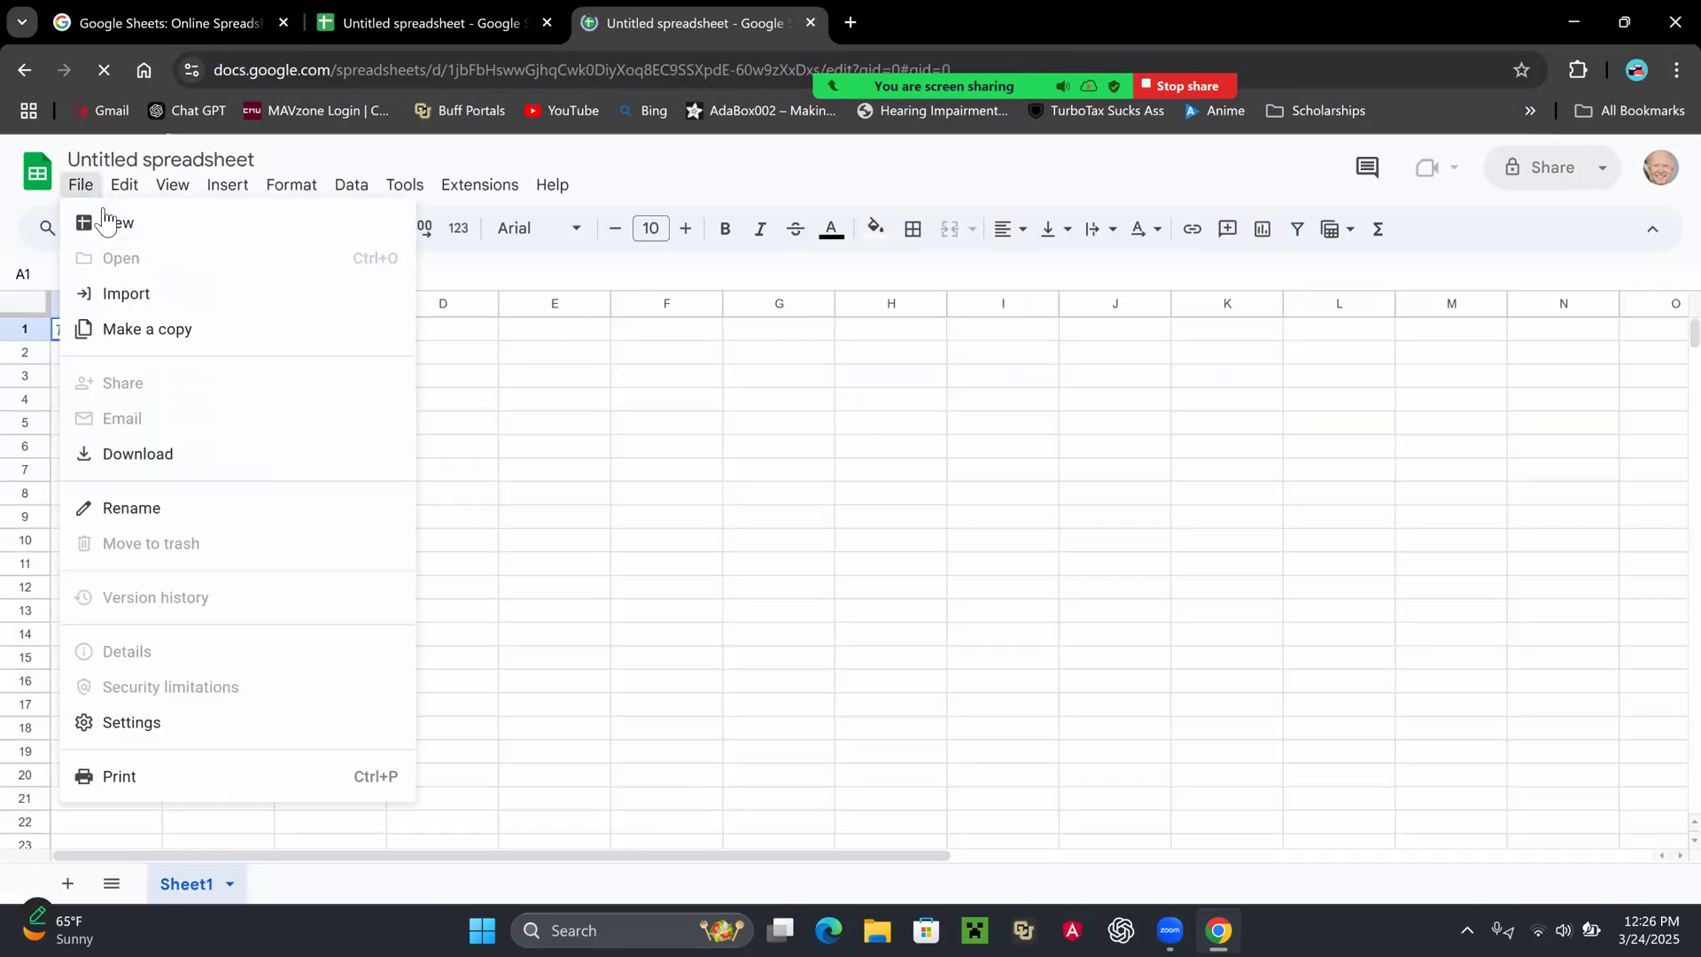
{"action": "left_click", "coordinate": [81, 185]}
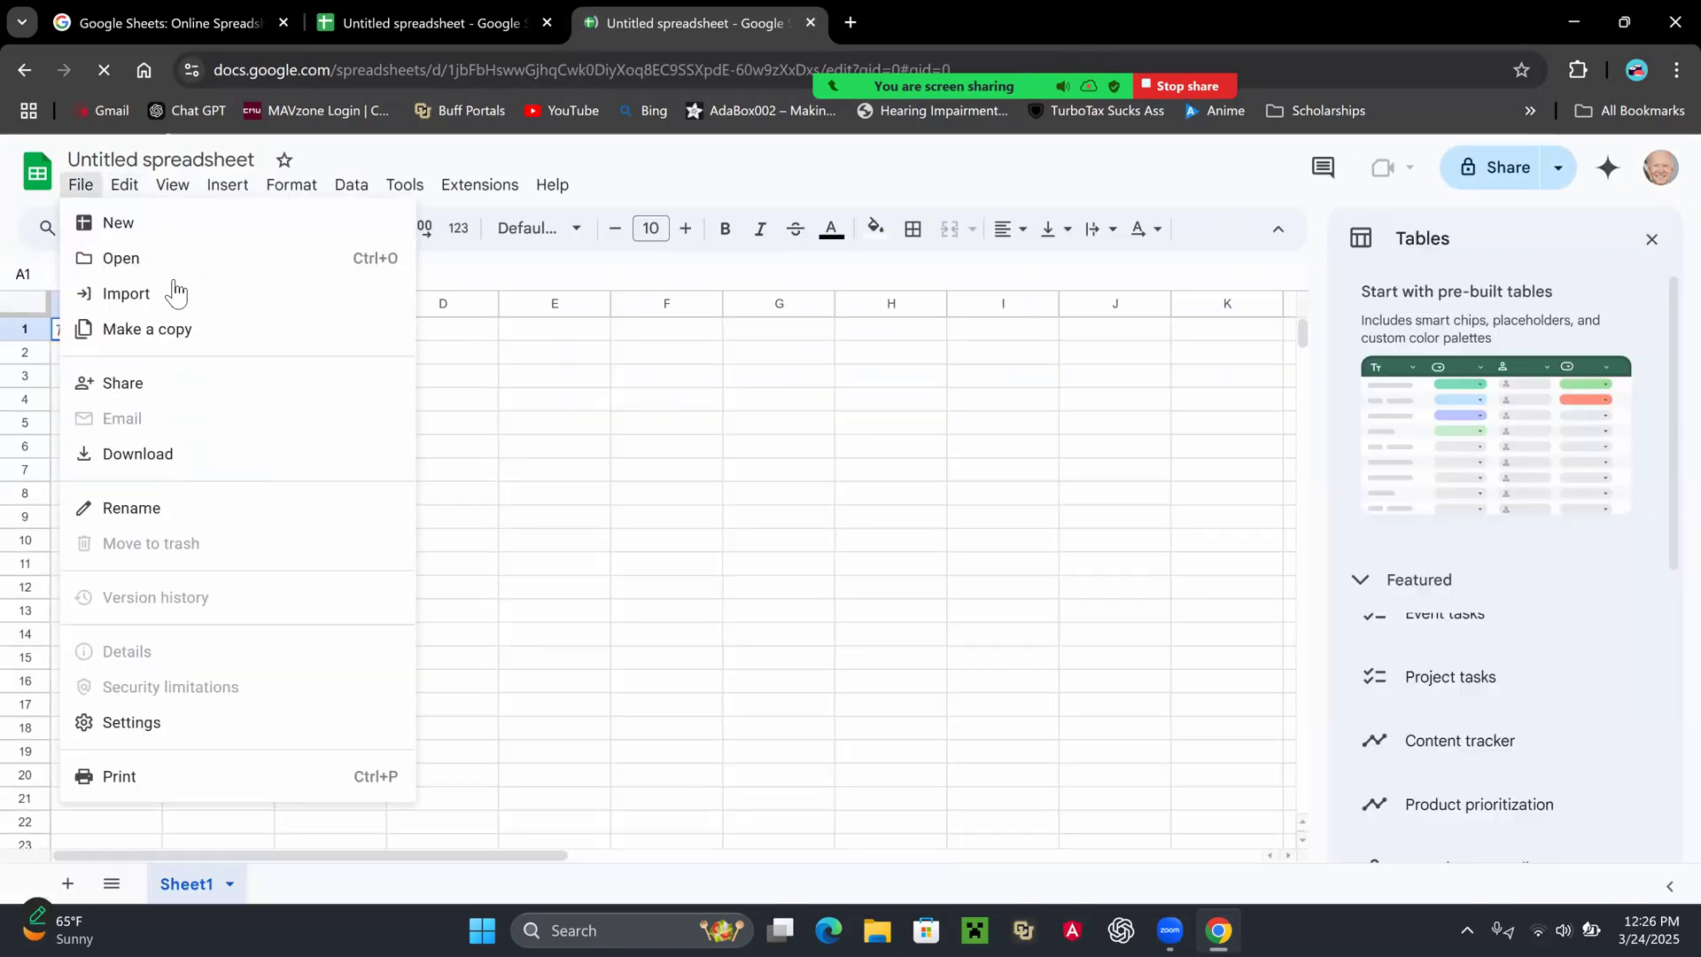
{"action": "left_click", "coordinate": [175, 292]}
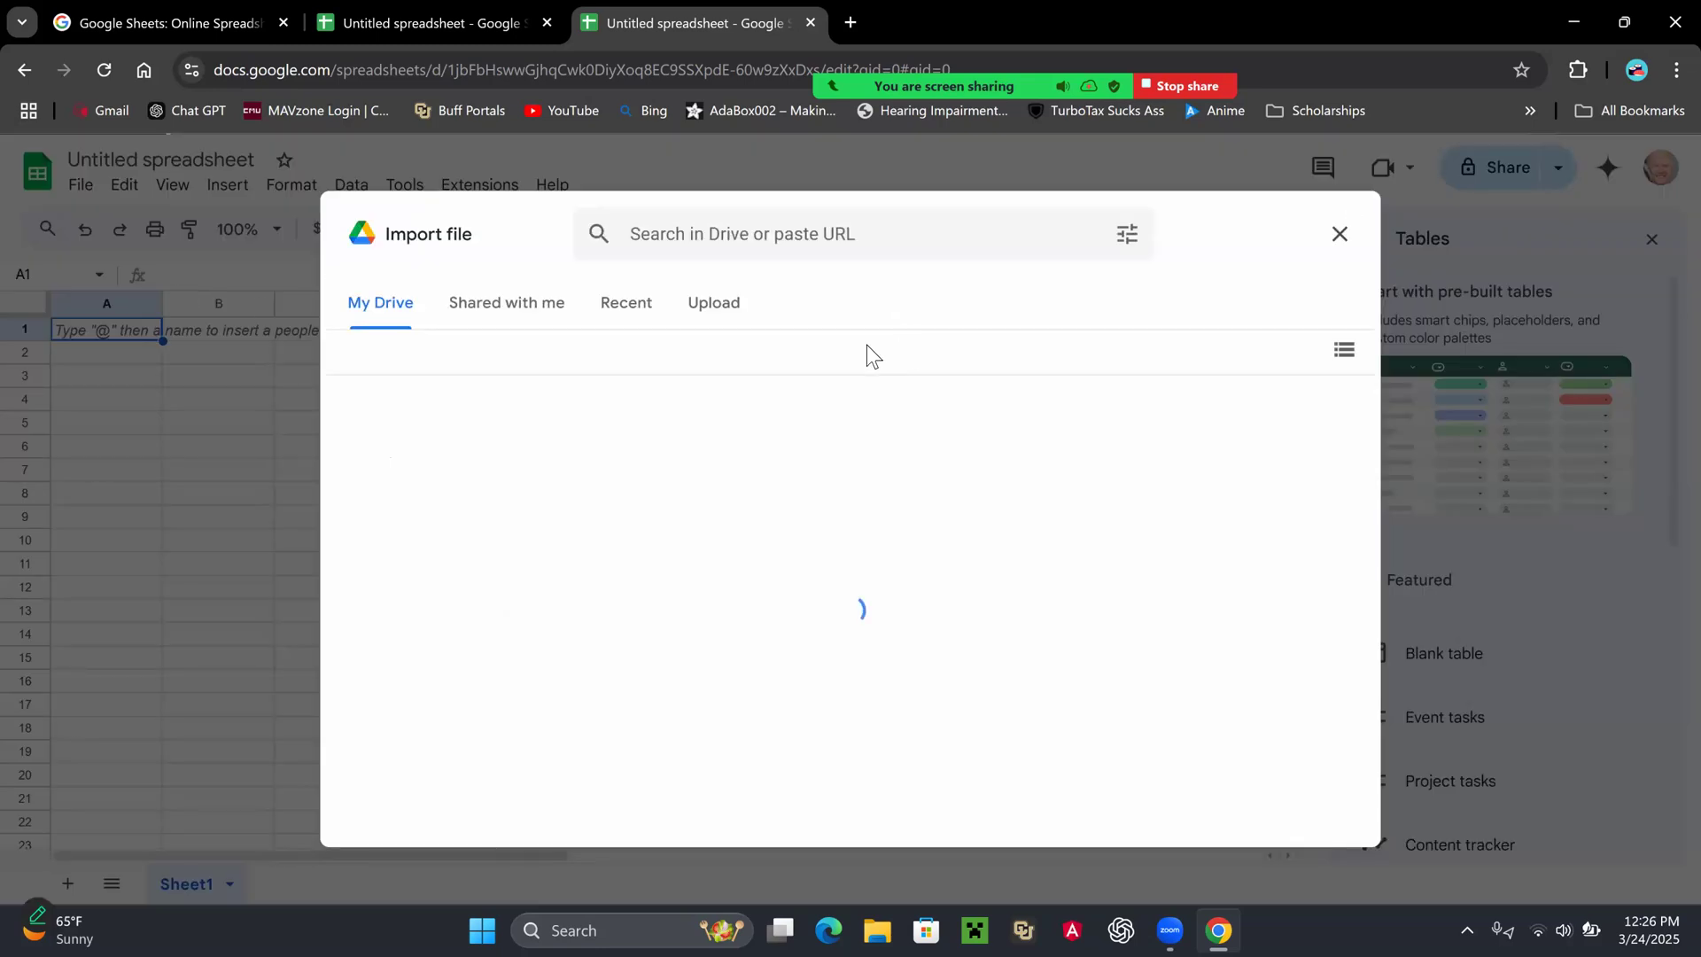
{"action": "left_click", "coordinate": [713, 310]}
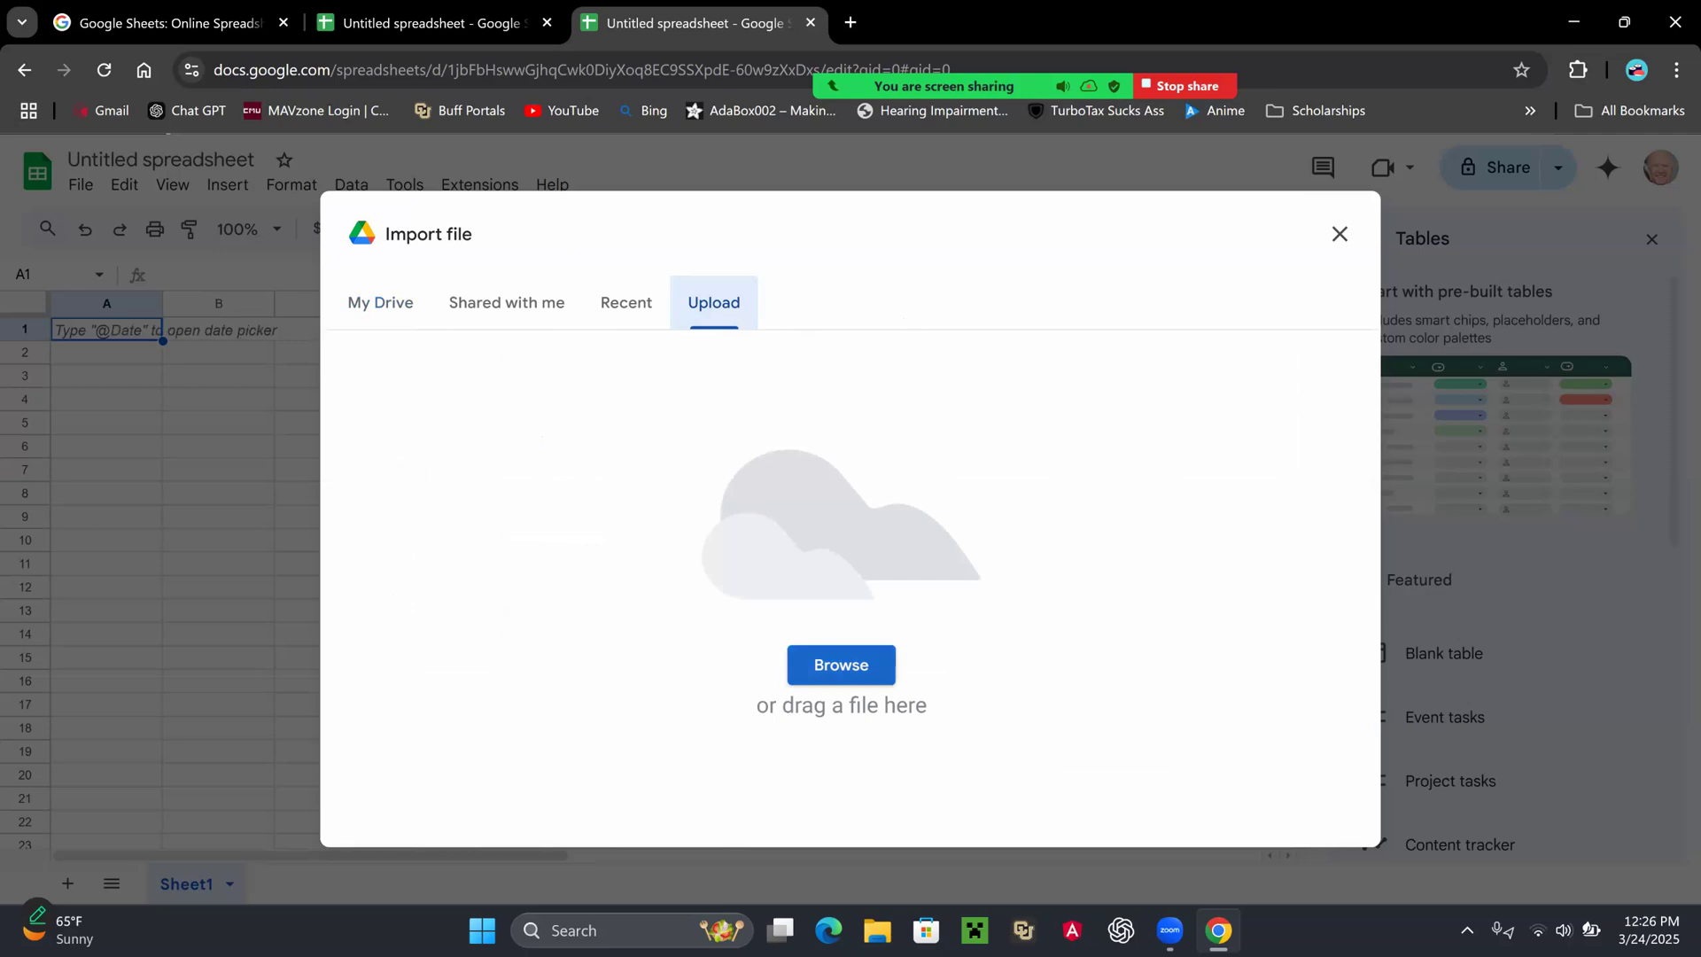
{"action": "left_click", "coordinate": [840, 665]}
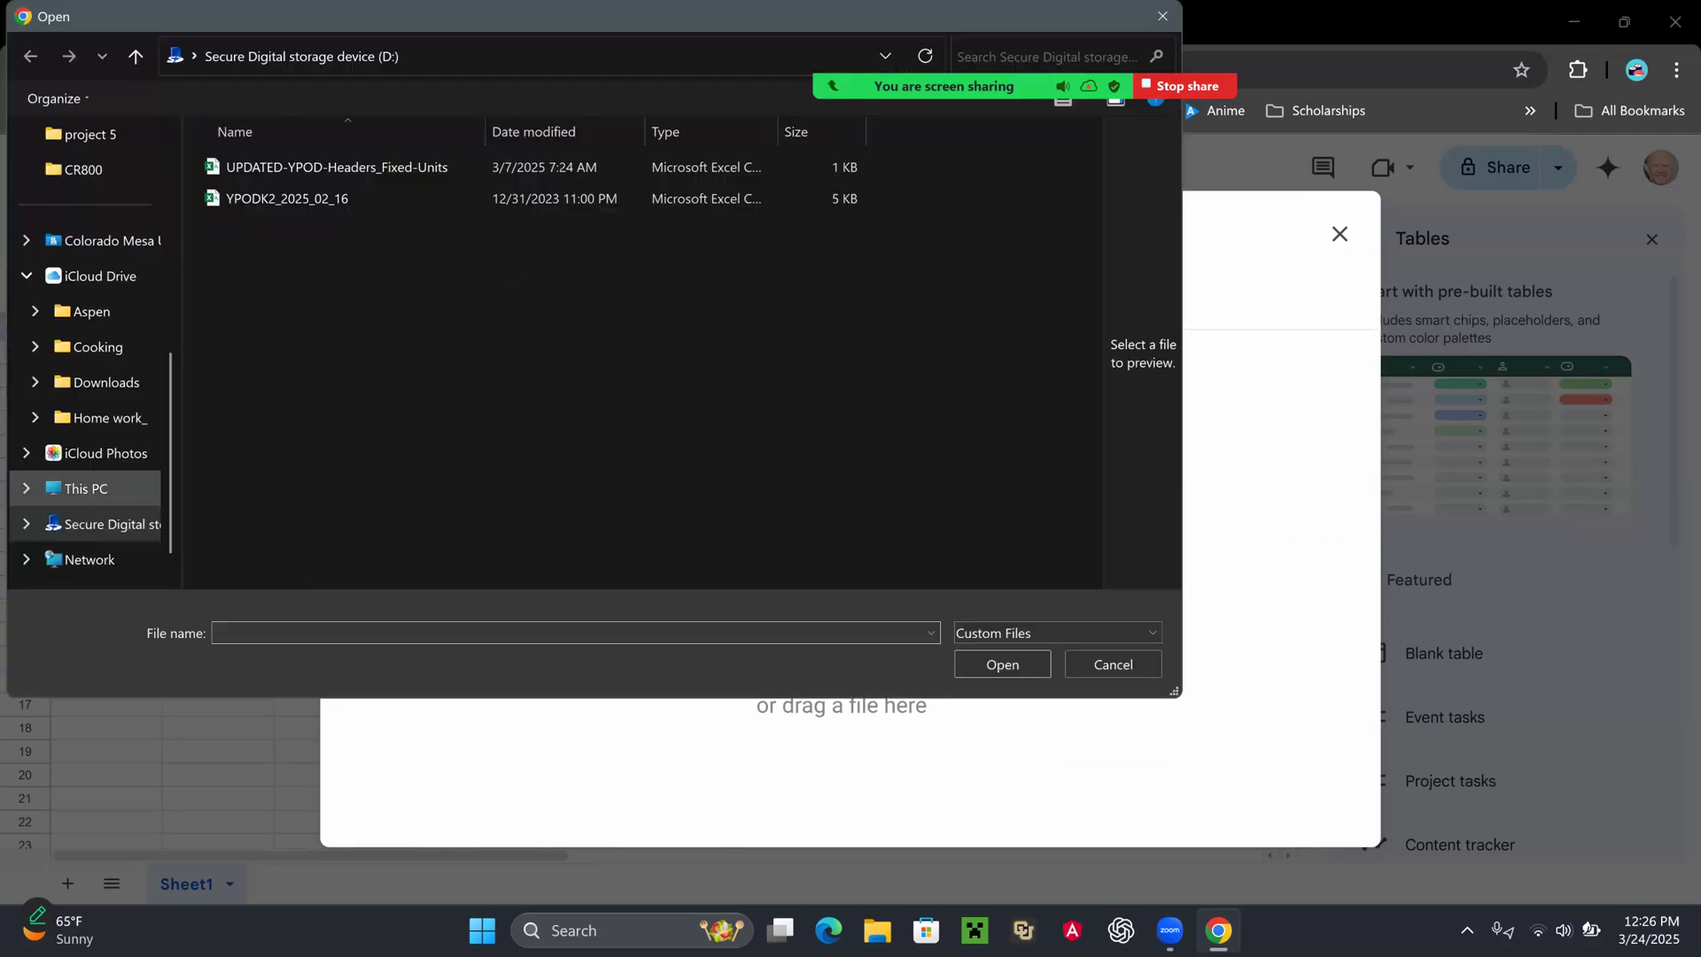
{"action": "left_click", "coordinate": [135, 488]}
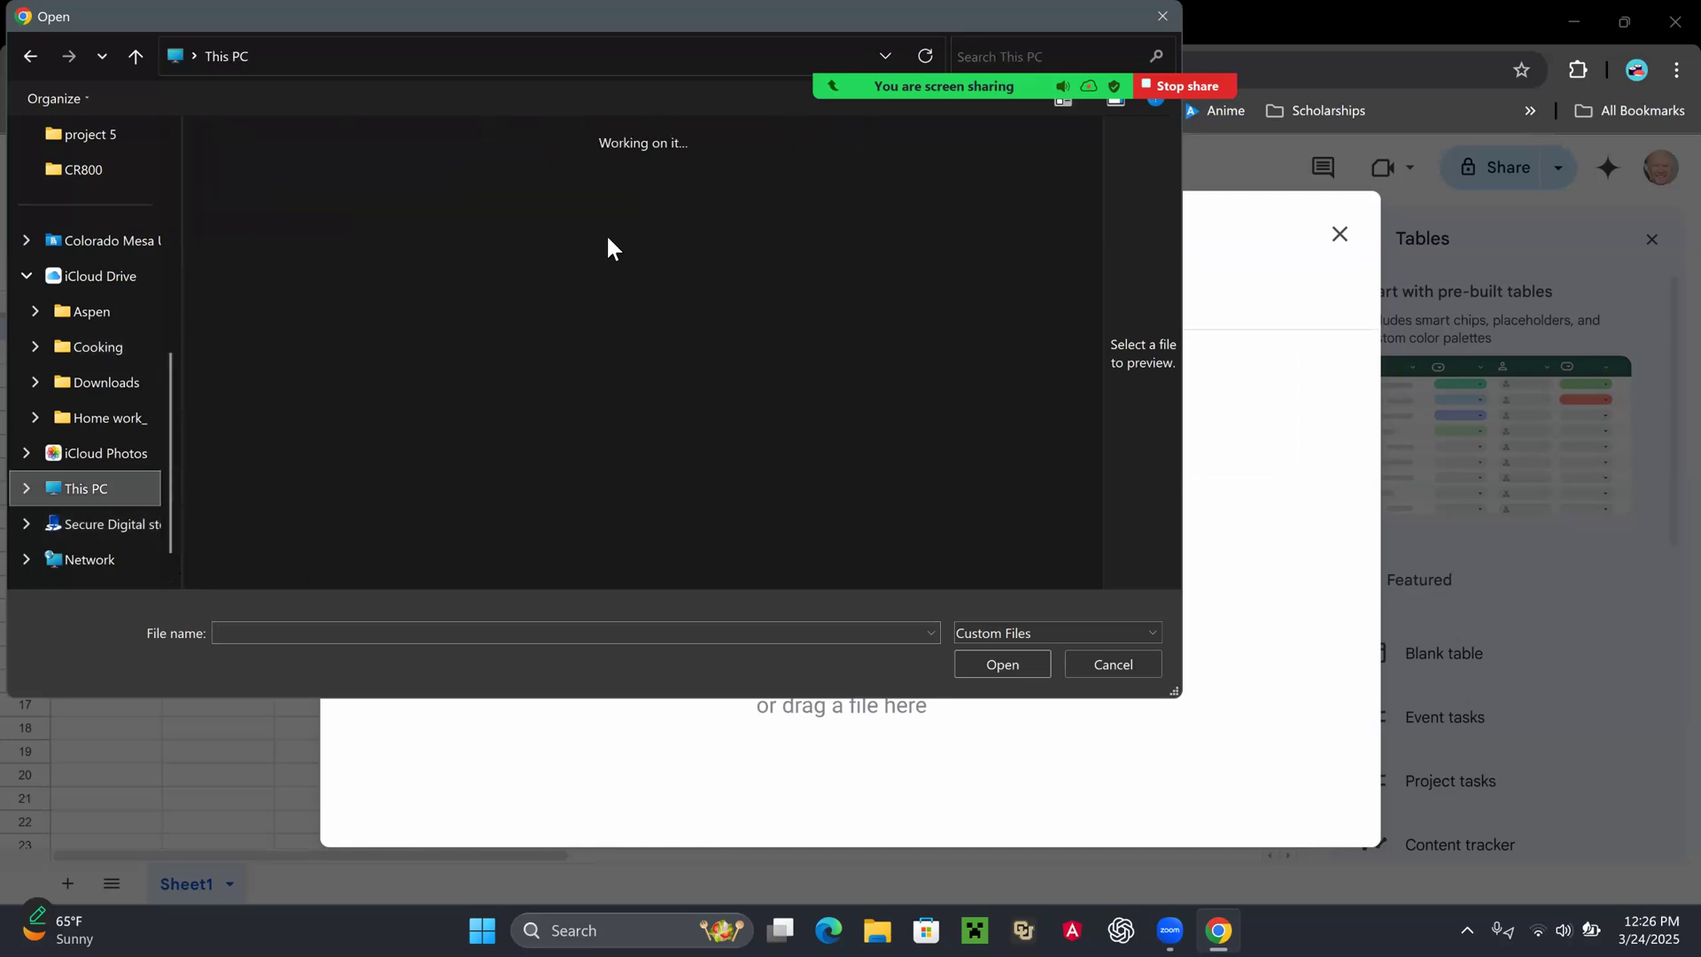
{"action": "double_click", "coordinate": [728, 199]}
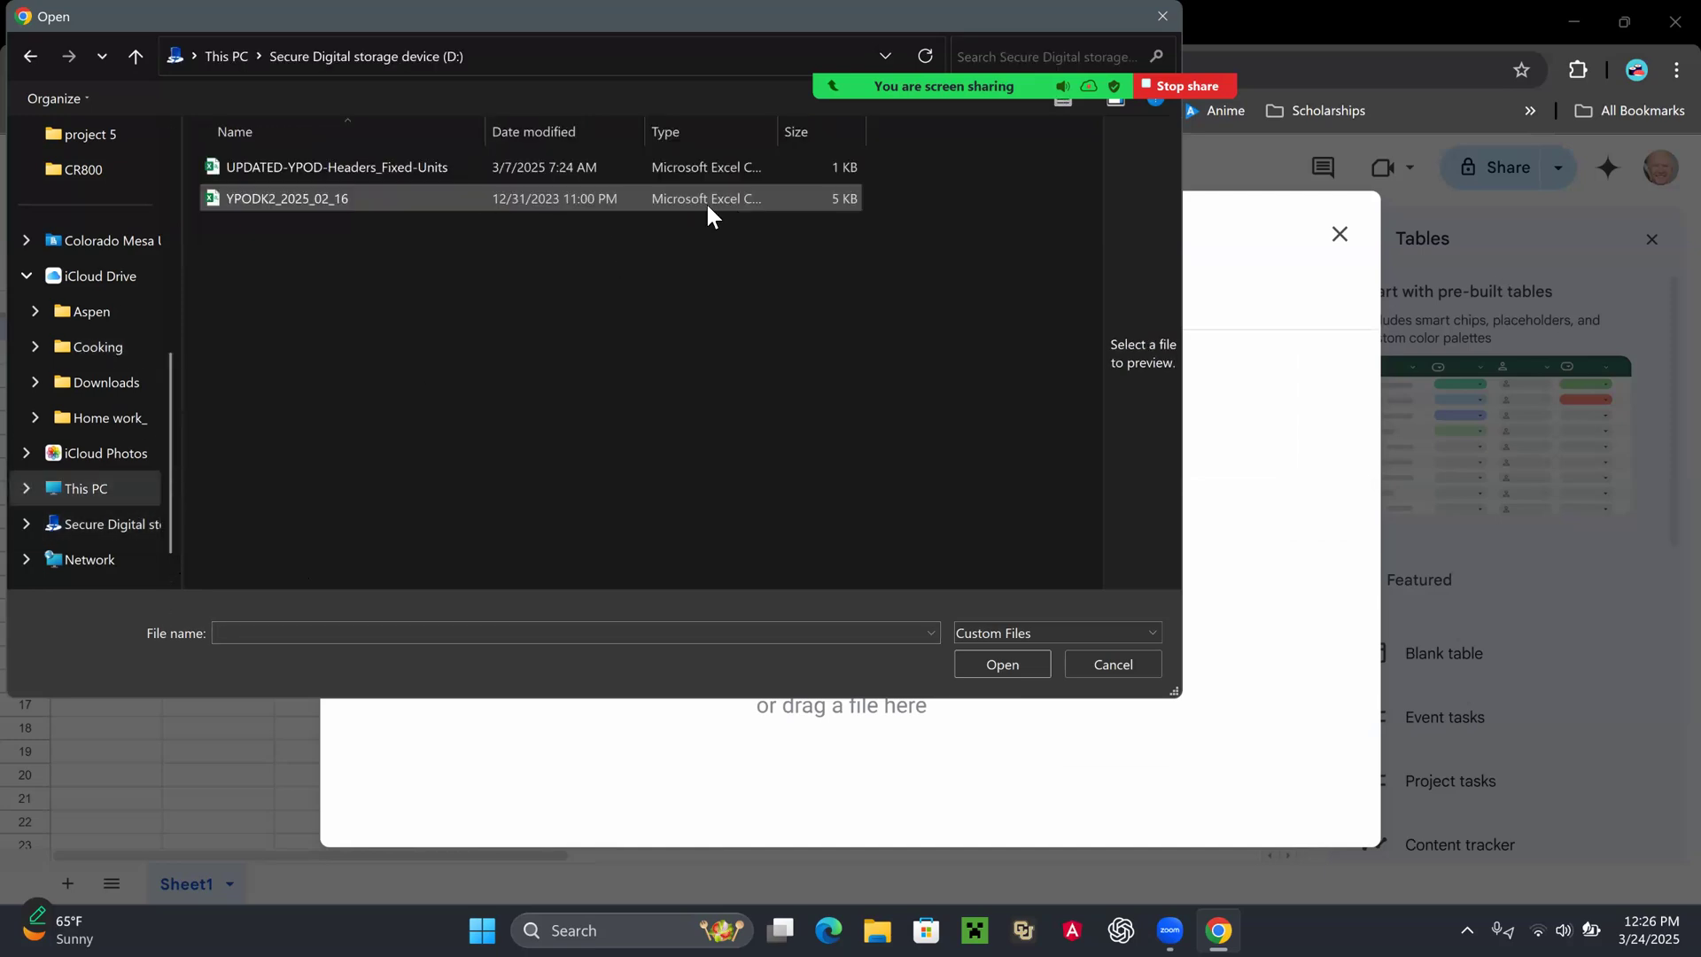
{"action": "left_click", "coordinate": [391, 169]}
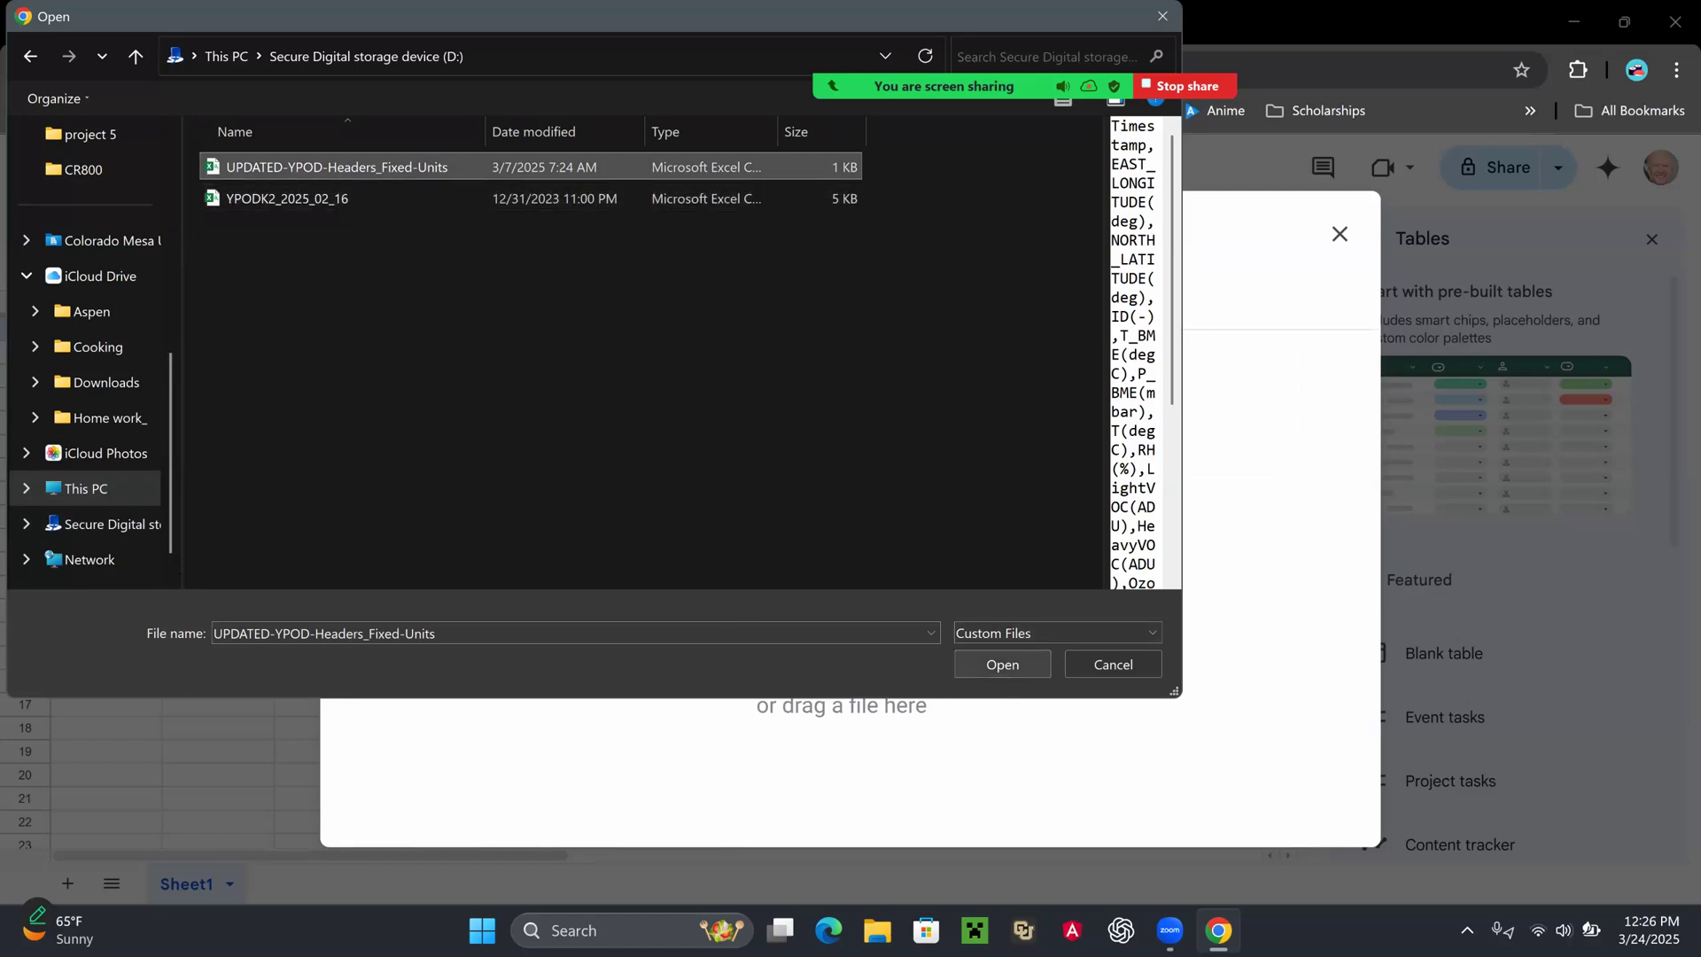
{"action": "left_click", "coordinate": [1001, 664]}
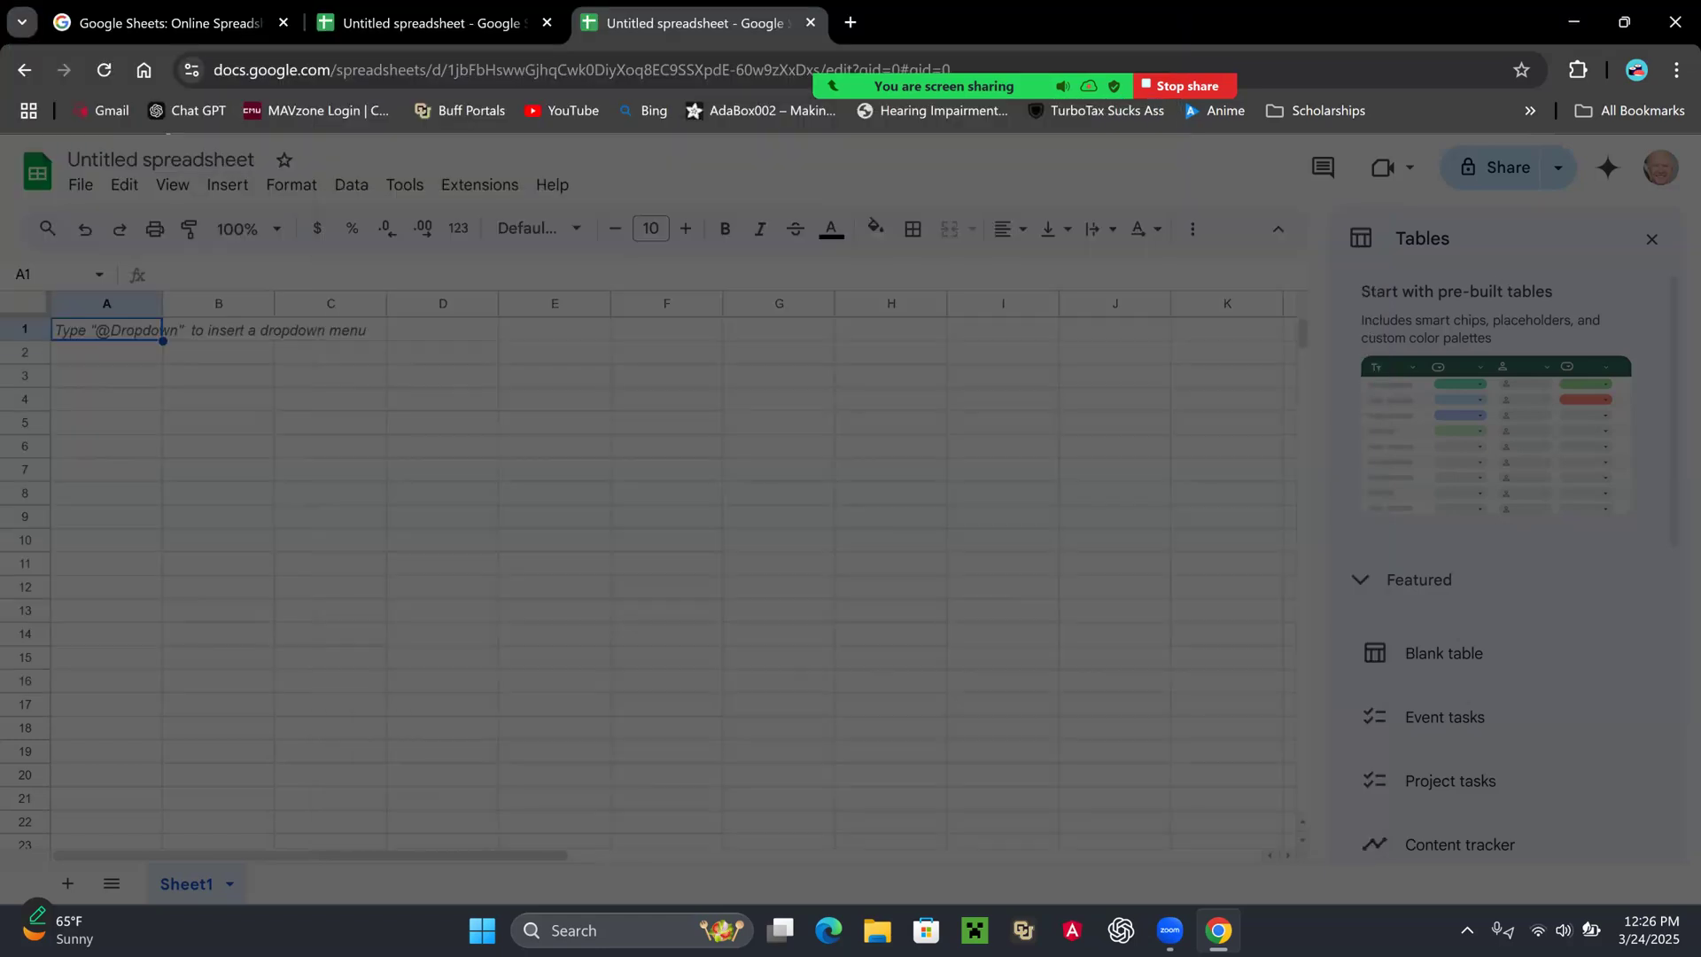
{"action": "left_click", "coordinate": [595, 586]}
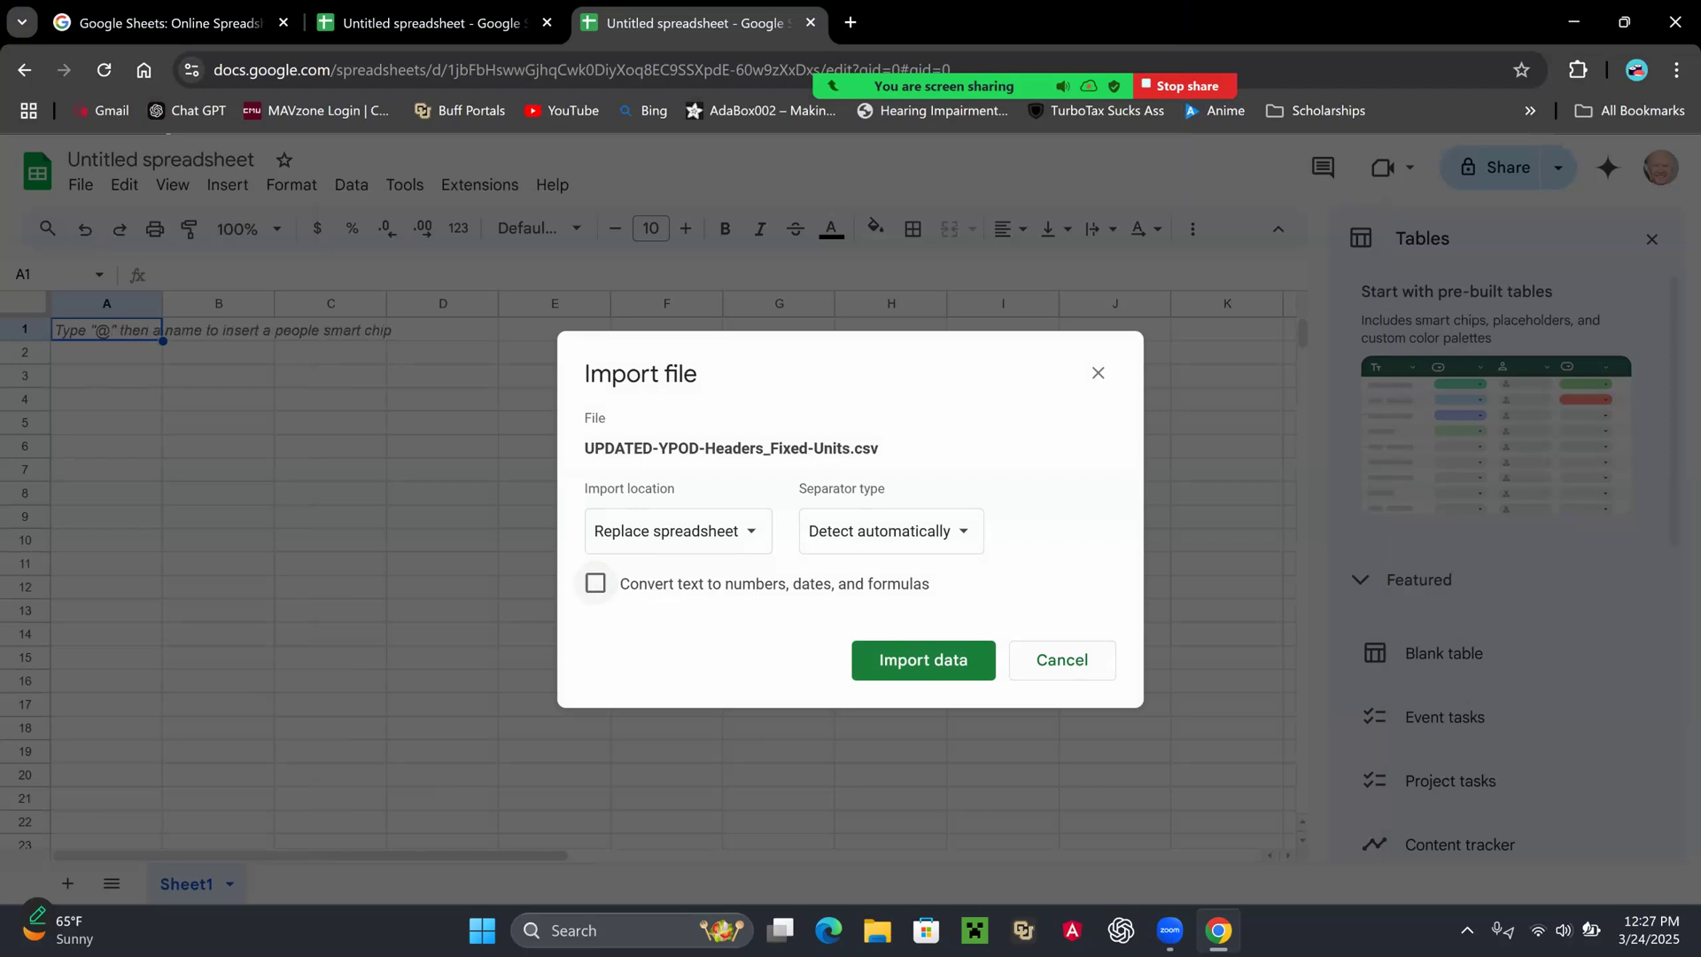
{"action": "left_click", "coordinate": [923, 659]}
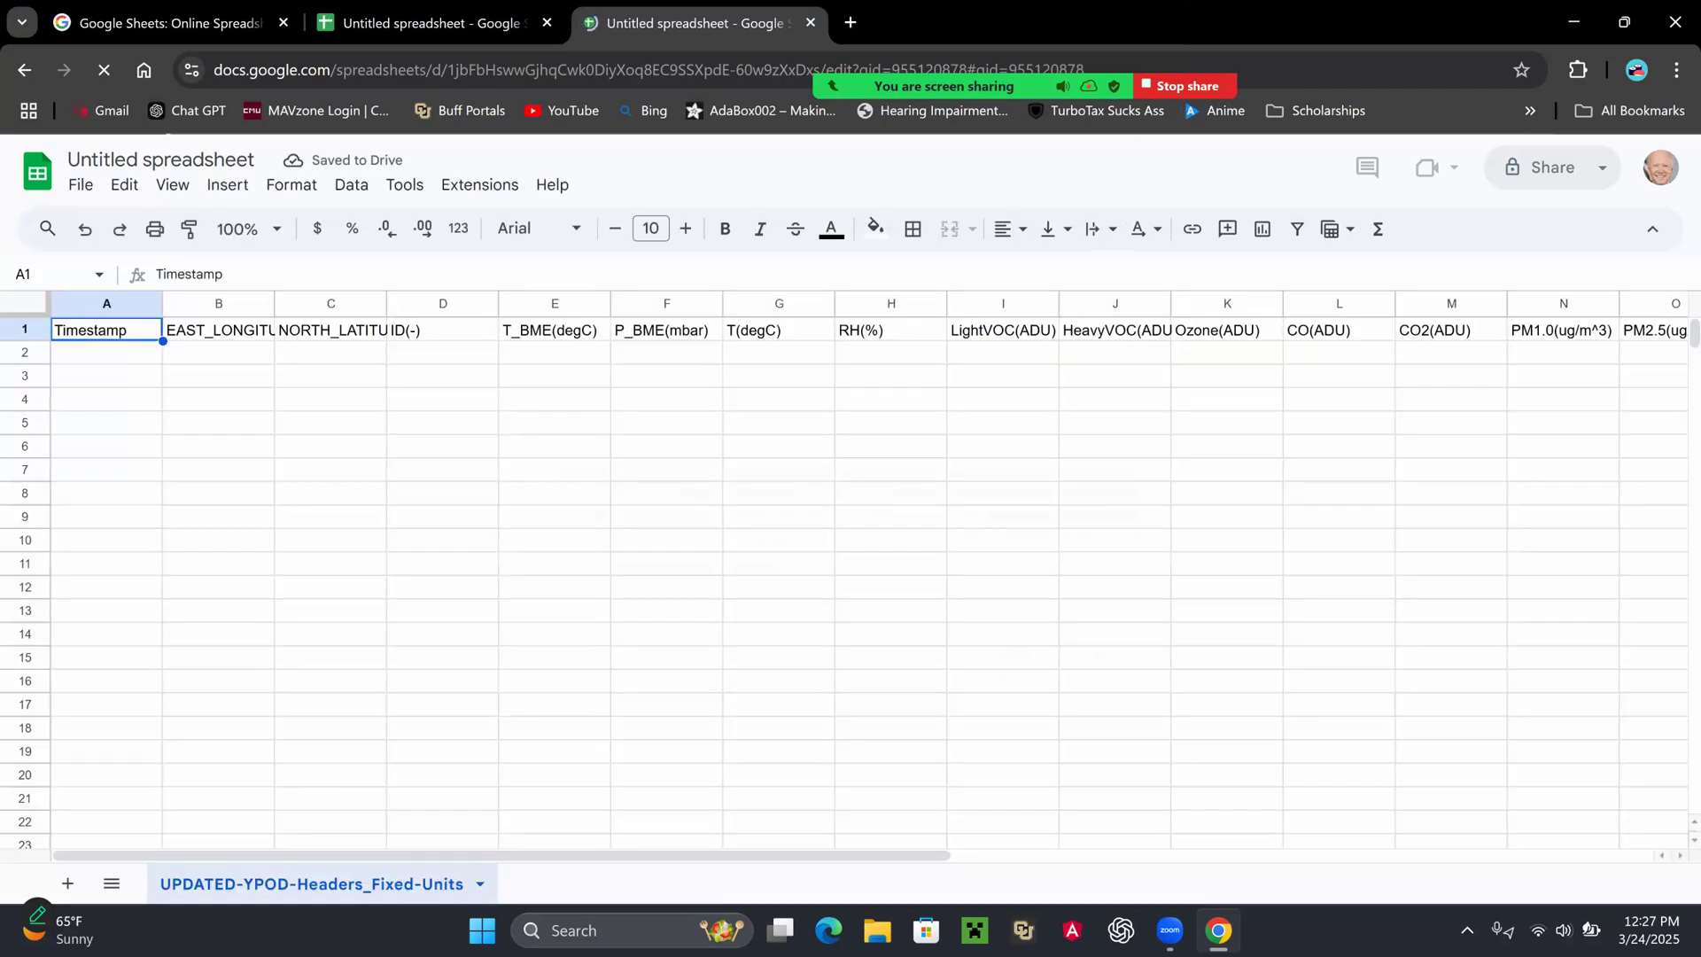
Copy header row 1 from the headers spreadsheet and paste it into empty row 1 of the YPODK2_2025_02_16 spreadsheet.
{"action": "left_click", "coordinate": [25, 330]}
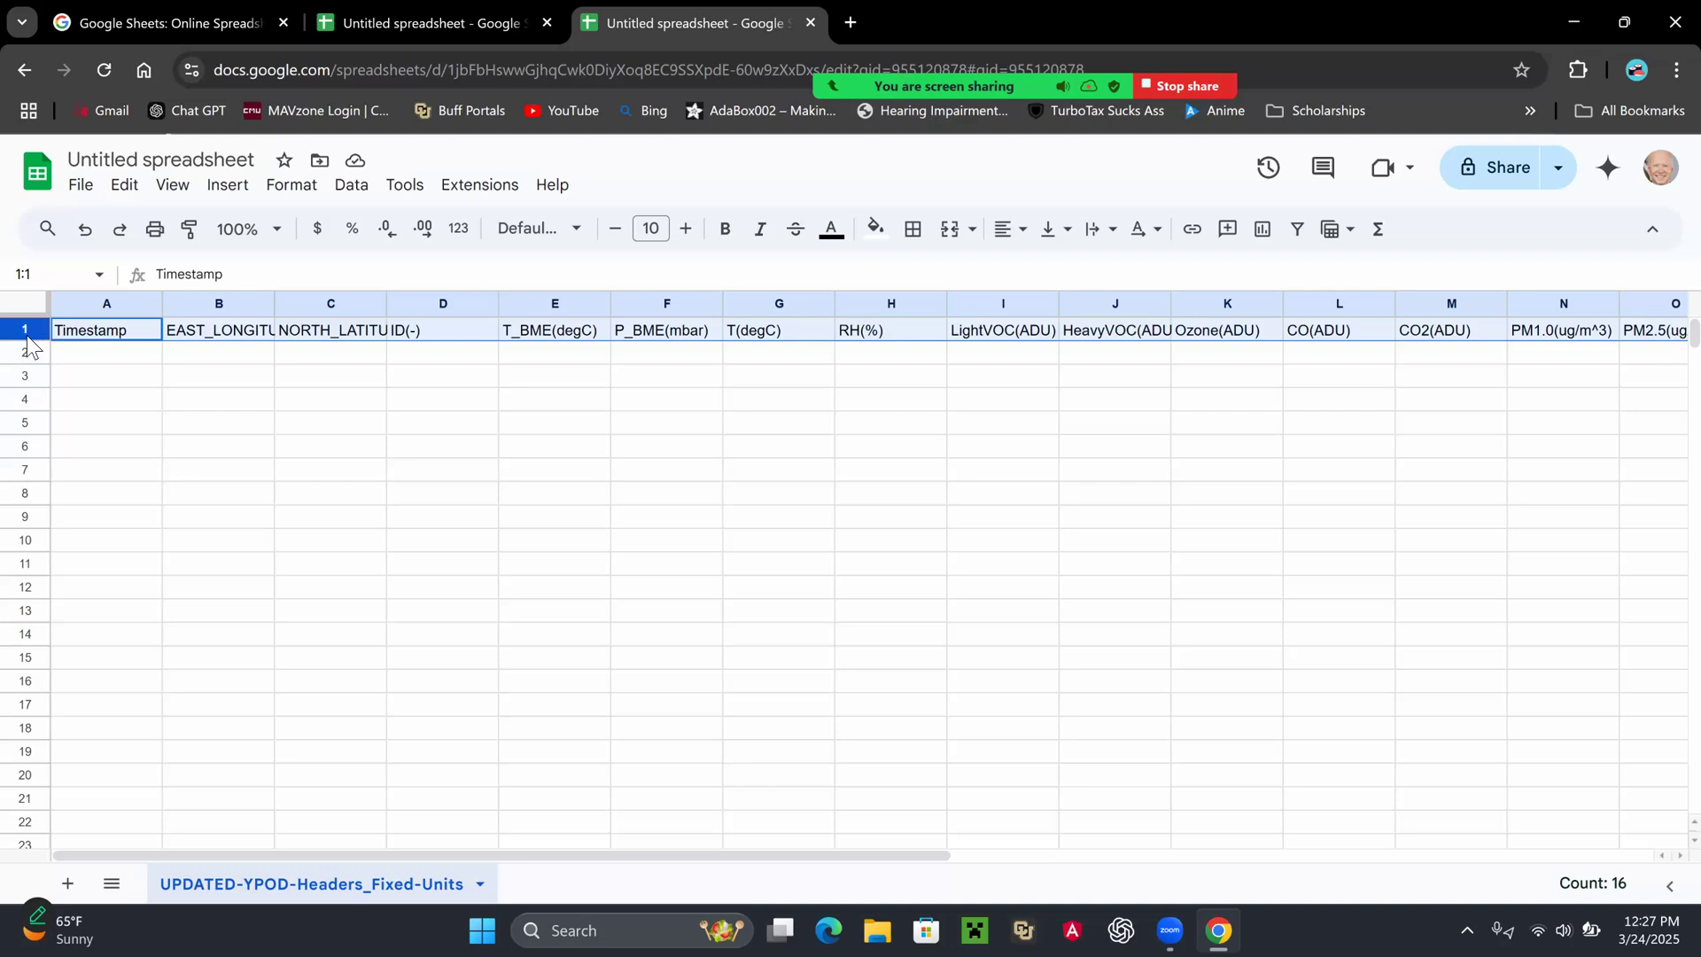
{"action": "right_click", "coordinate": [31, 332]}
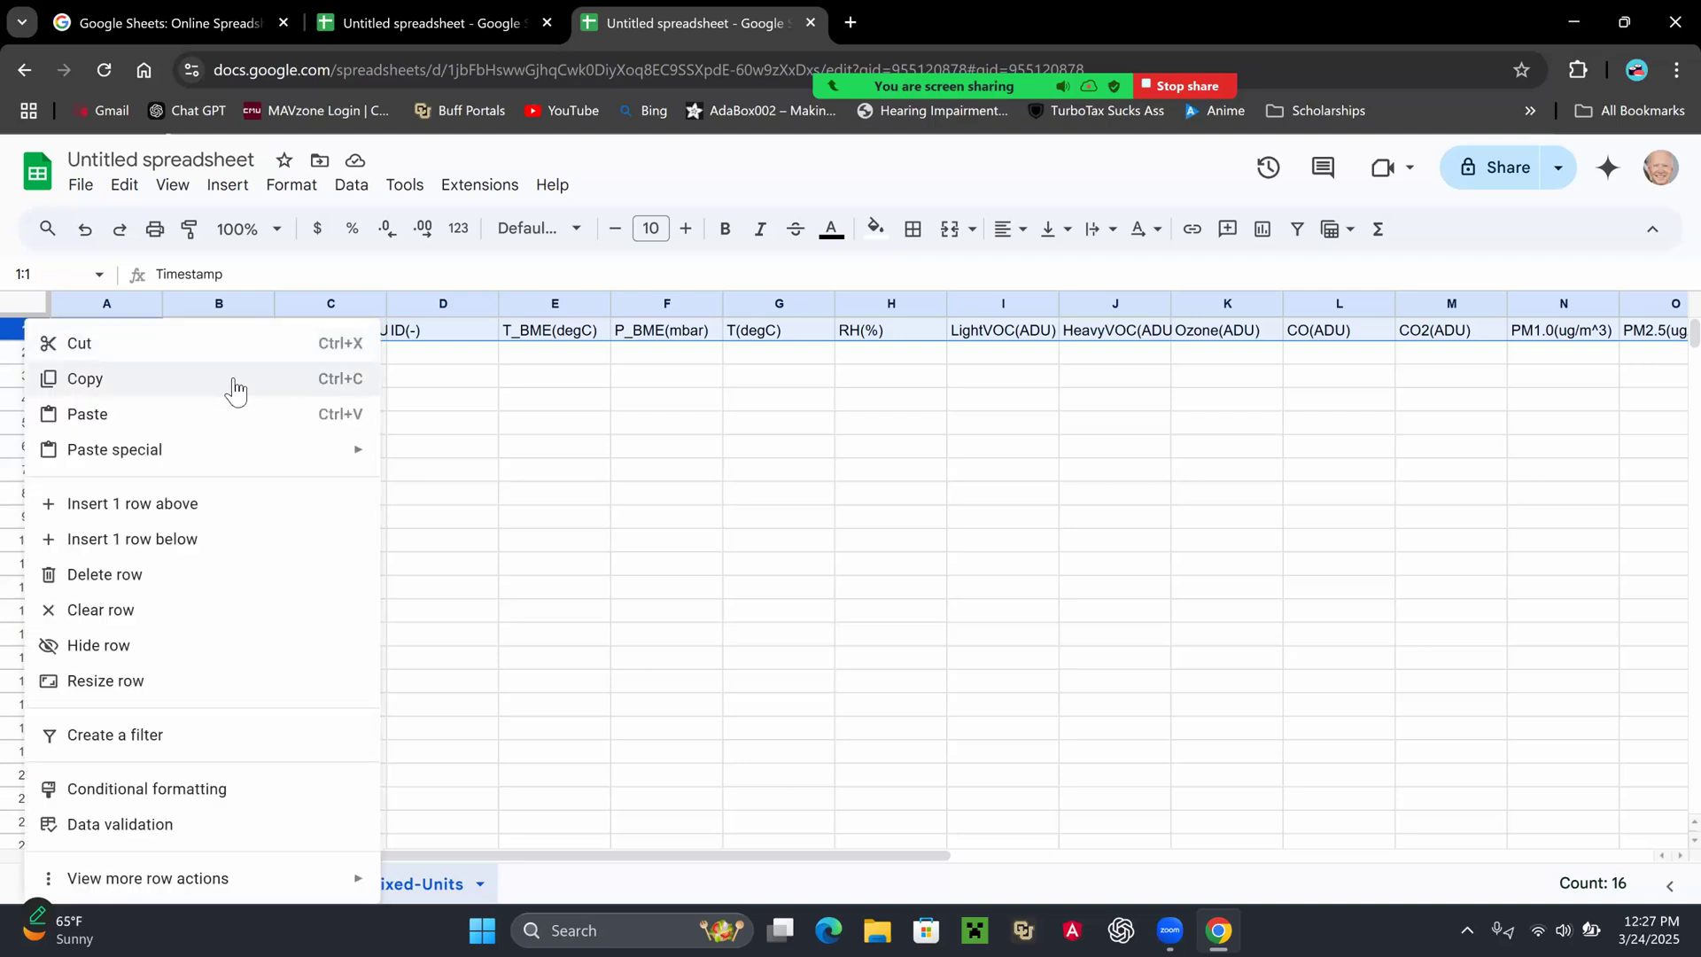
{"action": "left_click", "coordinate": [232, 386]}
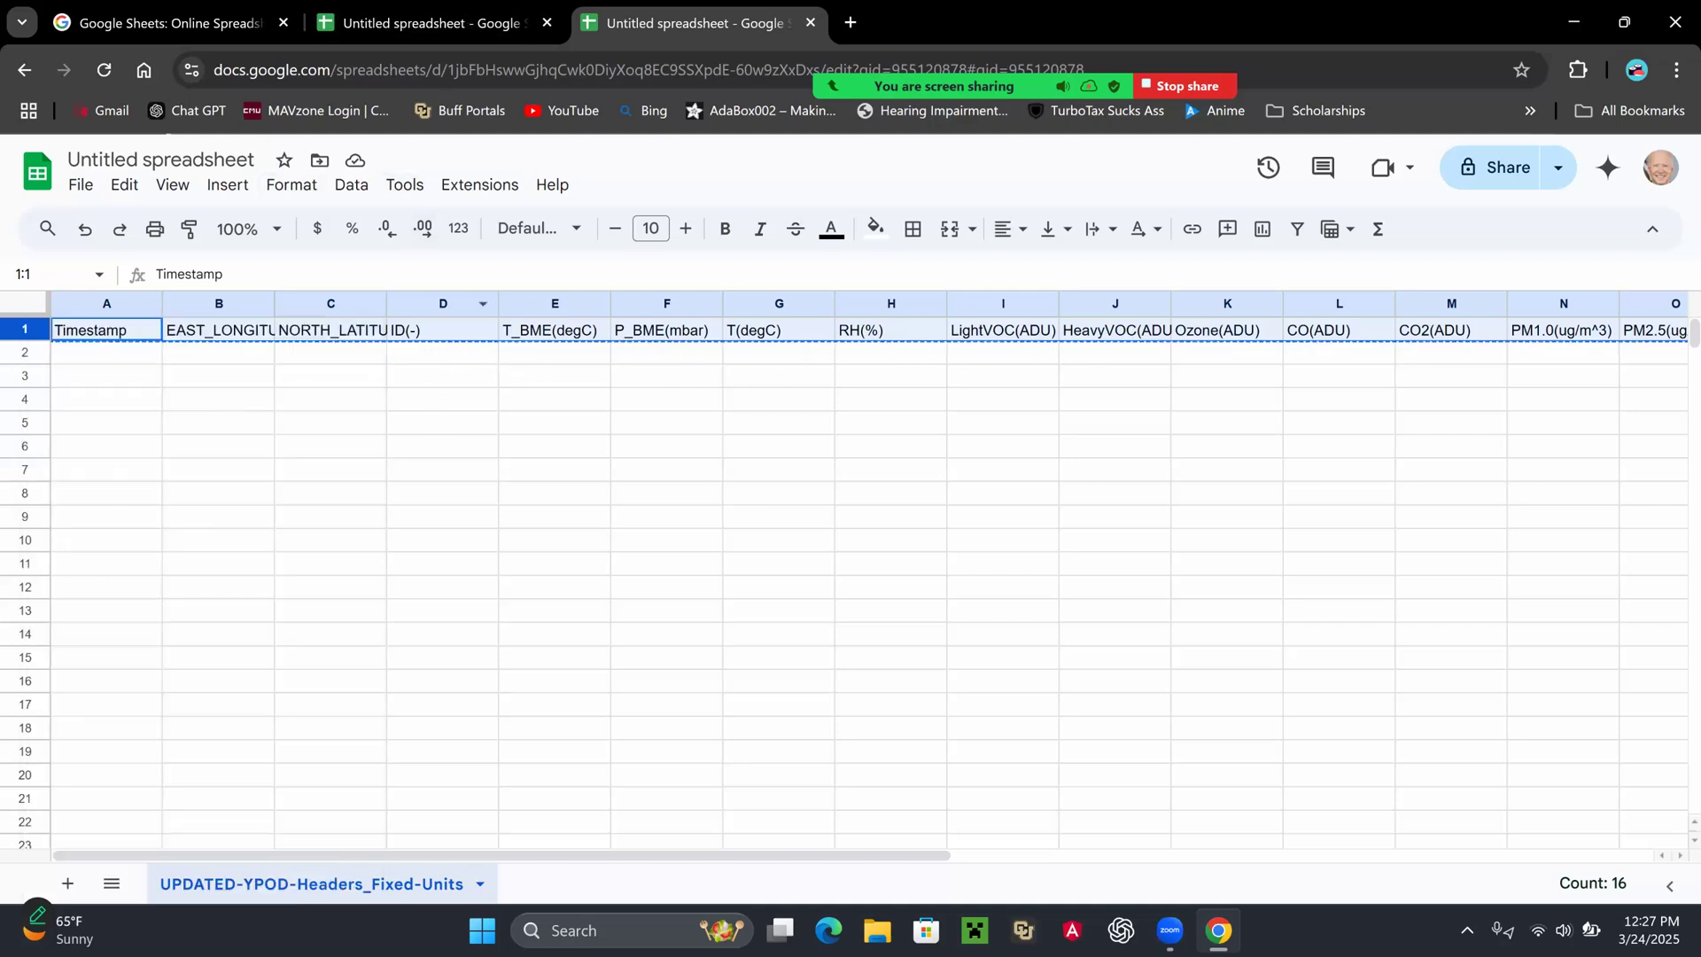
{"action": "left_click", "coordinate": [469, 10]}
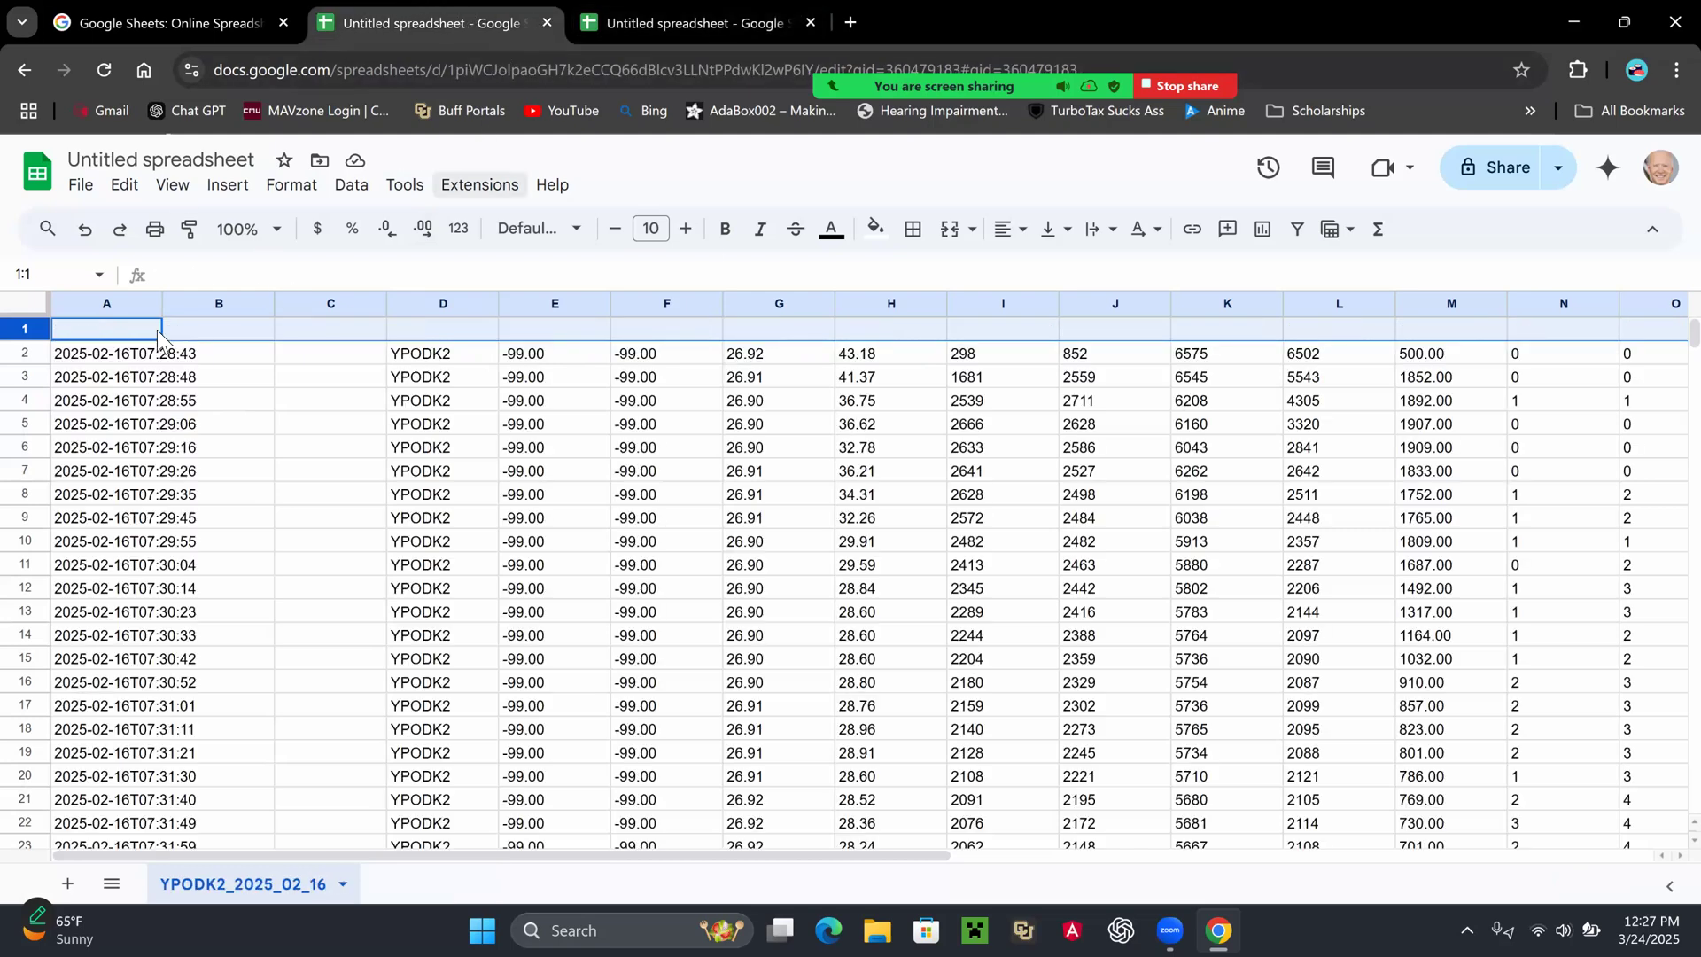
{"action": "right_click", "coordinate": [31, 333]}
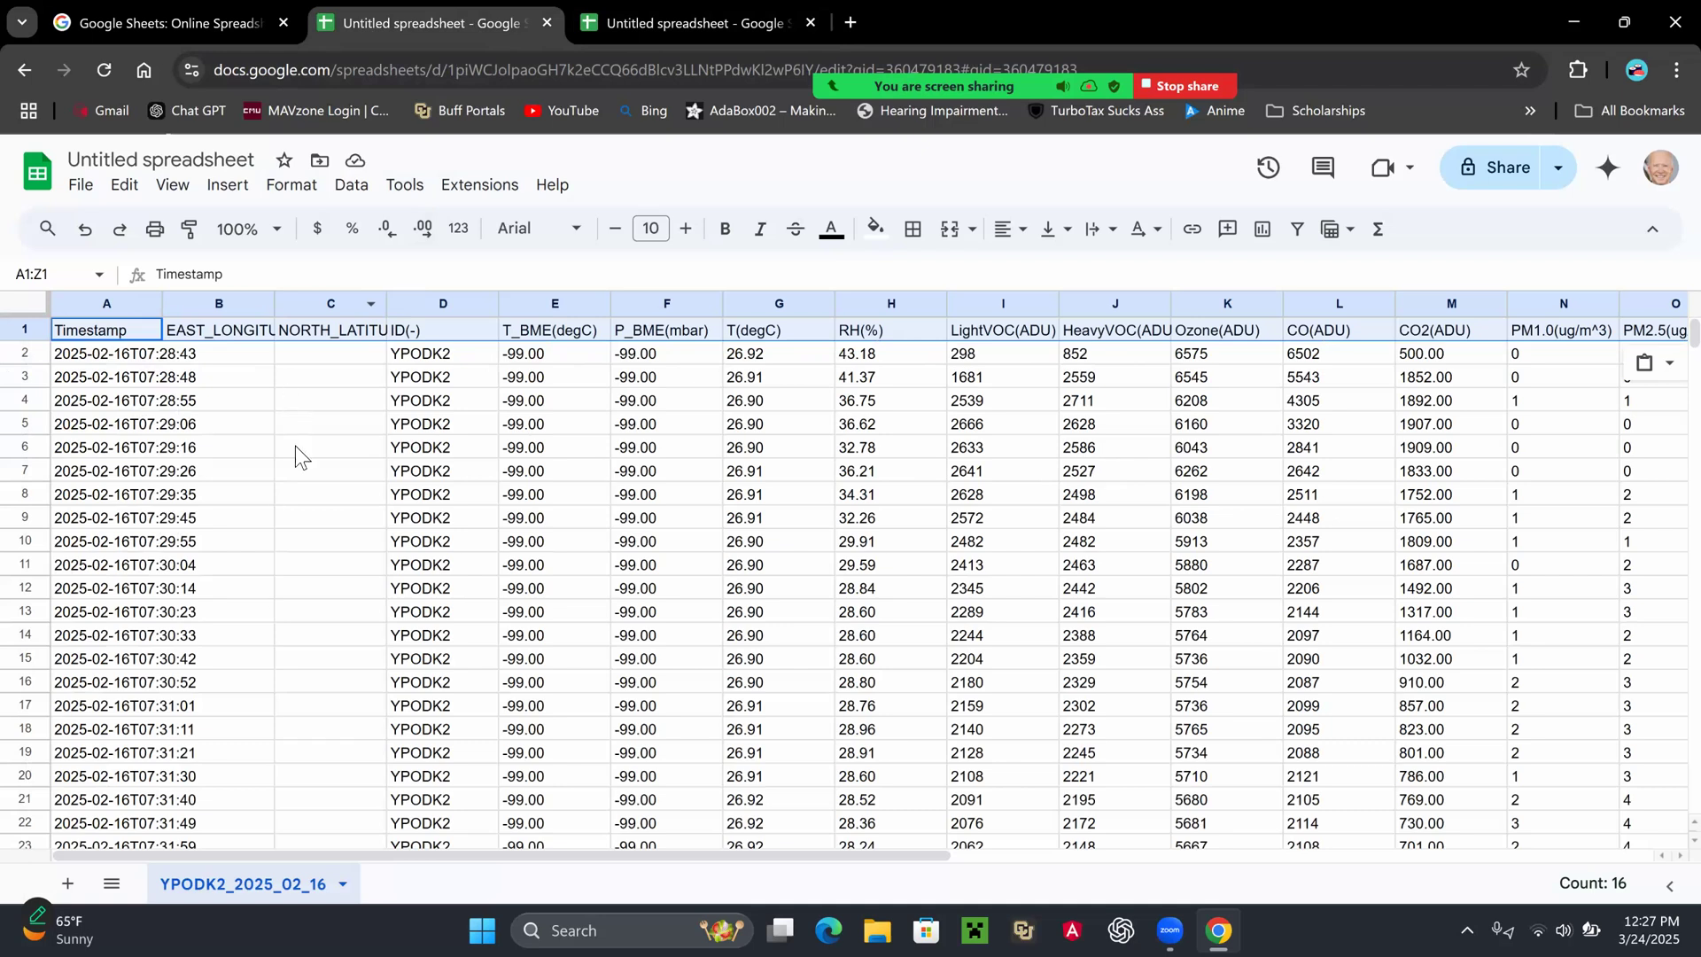
Widen columns A, B and C so the timestamps and the longitude and latitude headers have more room.
{"action": "left_click", "coordinate": [330, 447]}
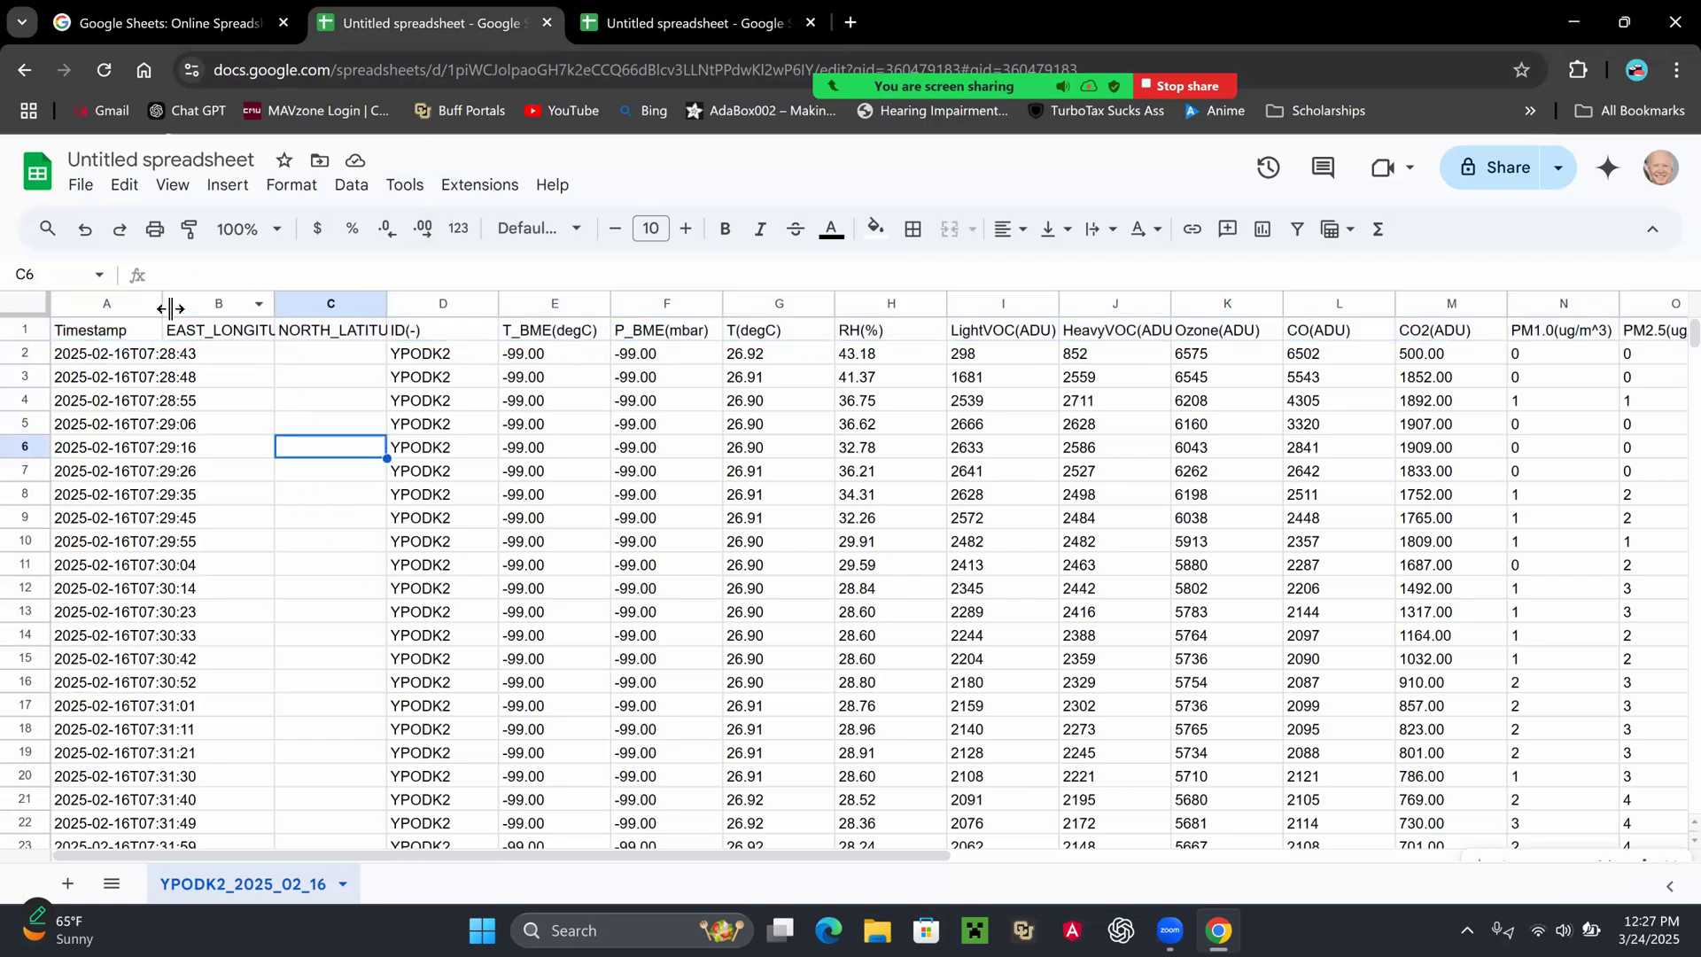
{"action": "left_click", "coordinate": [340, 610]}
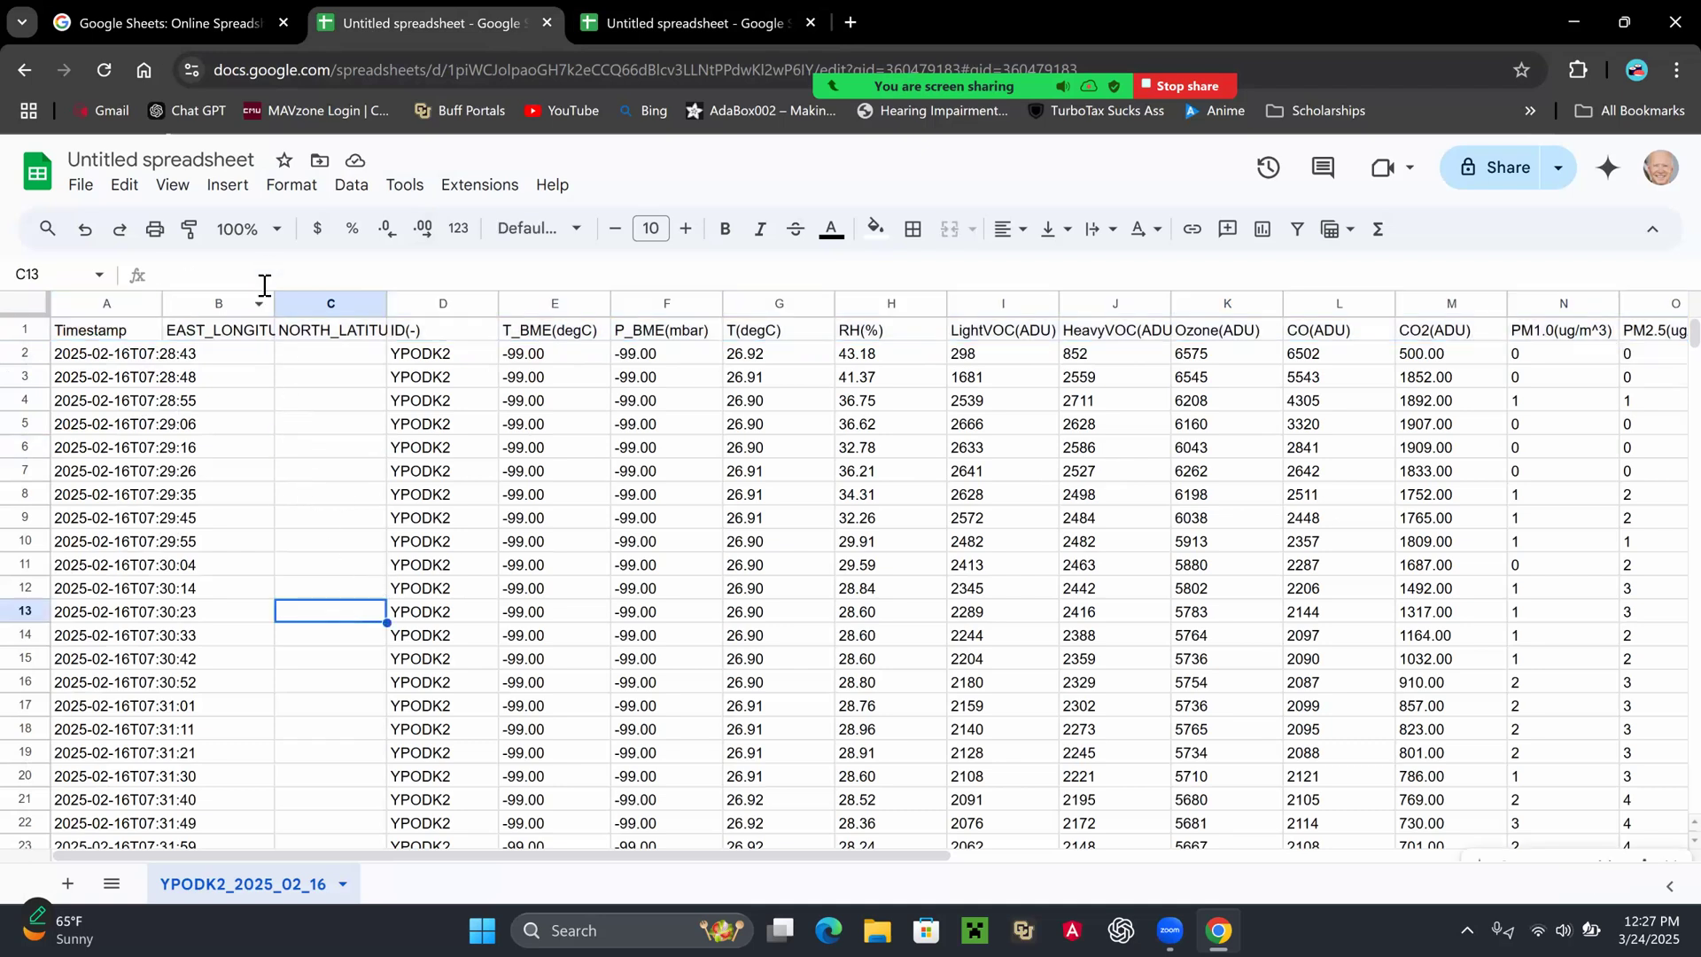
{"action": "left_click_drag", "start_coordinate": [172, 304], "coordinate": [203, 309]}
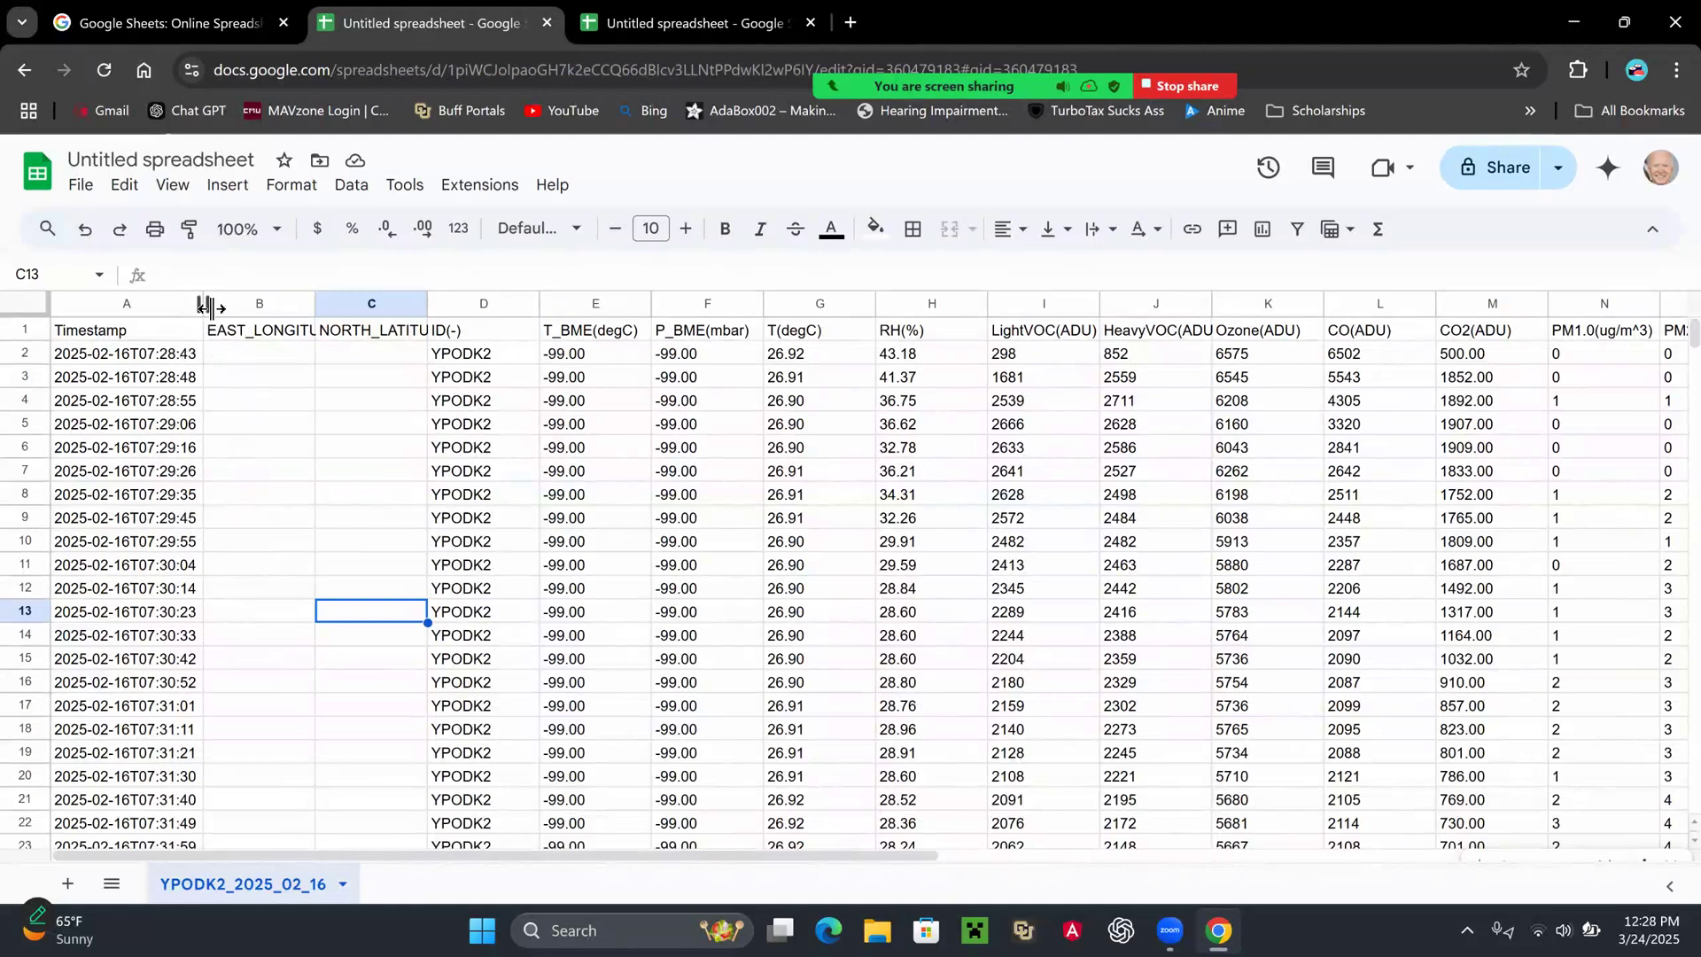
{"action": "left_click_drag", "start_coordinate": [208, 308], "coordinate": [228, 307]}
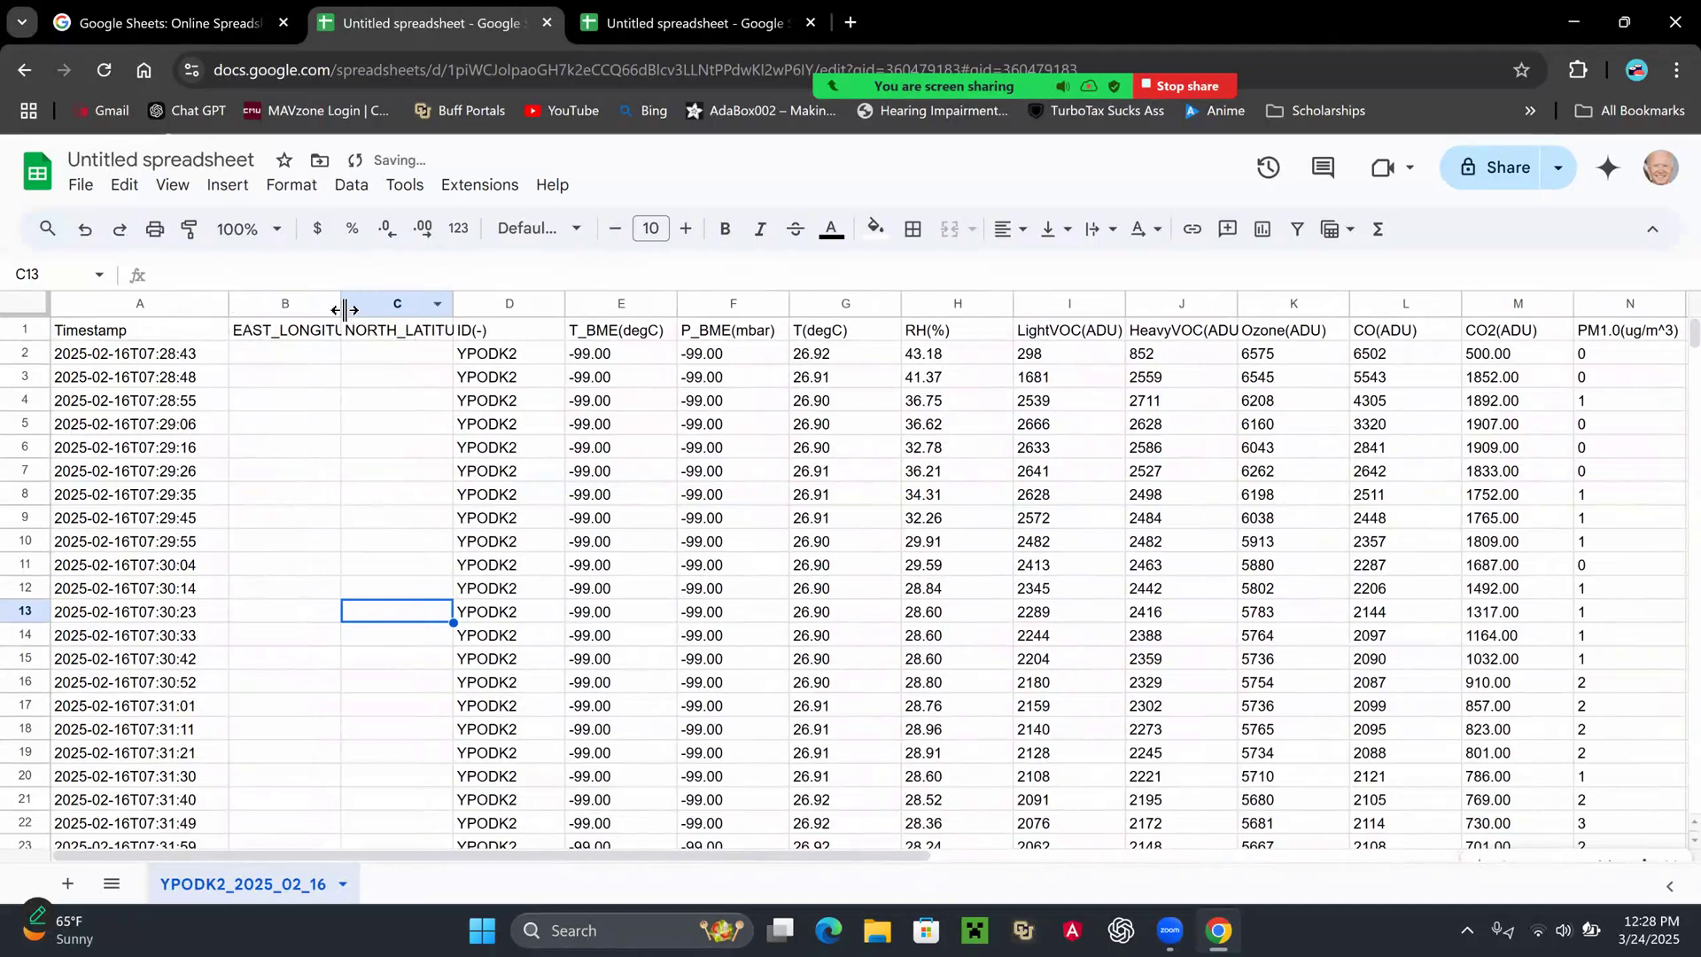
{"action": "left_click_drag", "start_coordinate": [350, 305], "coordinate": [374, 302]}
{"action": "left_click_drag", "start_coordinate": [485, 302], "coordinate": [550, 302]}
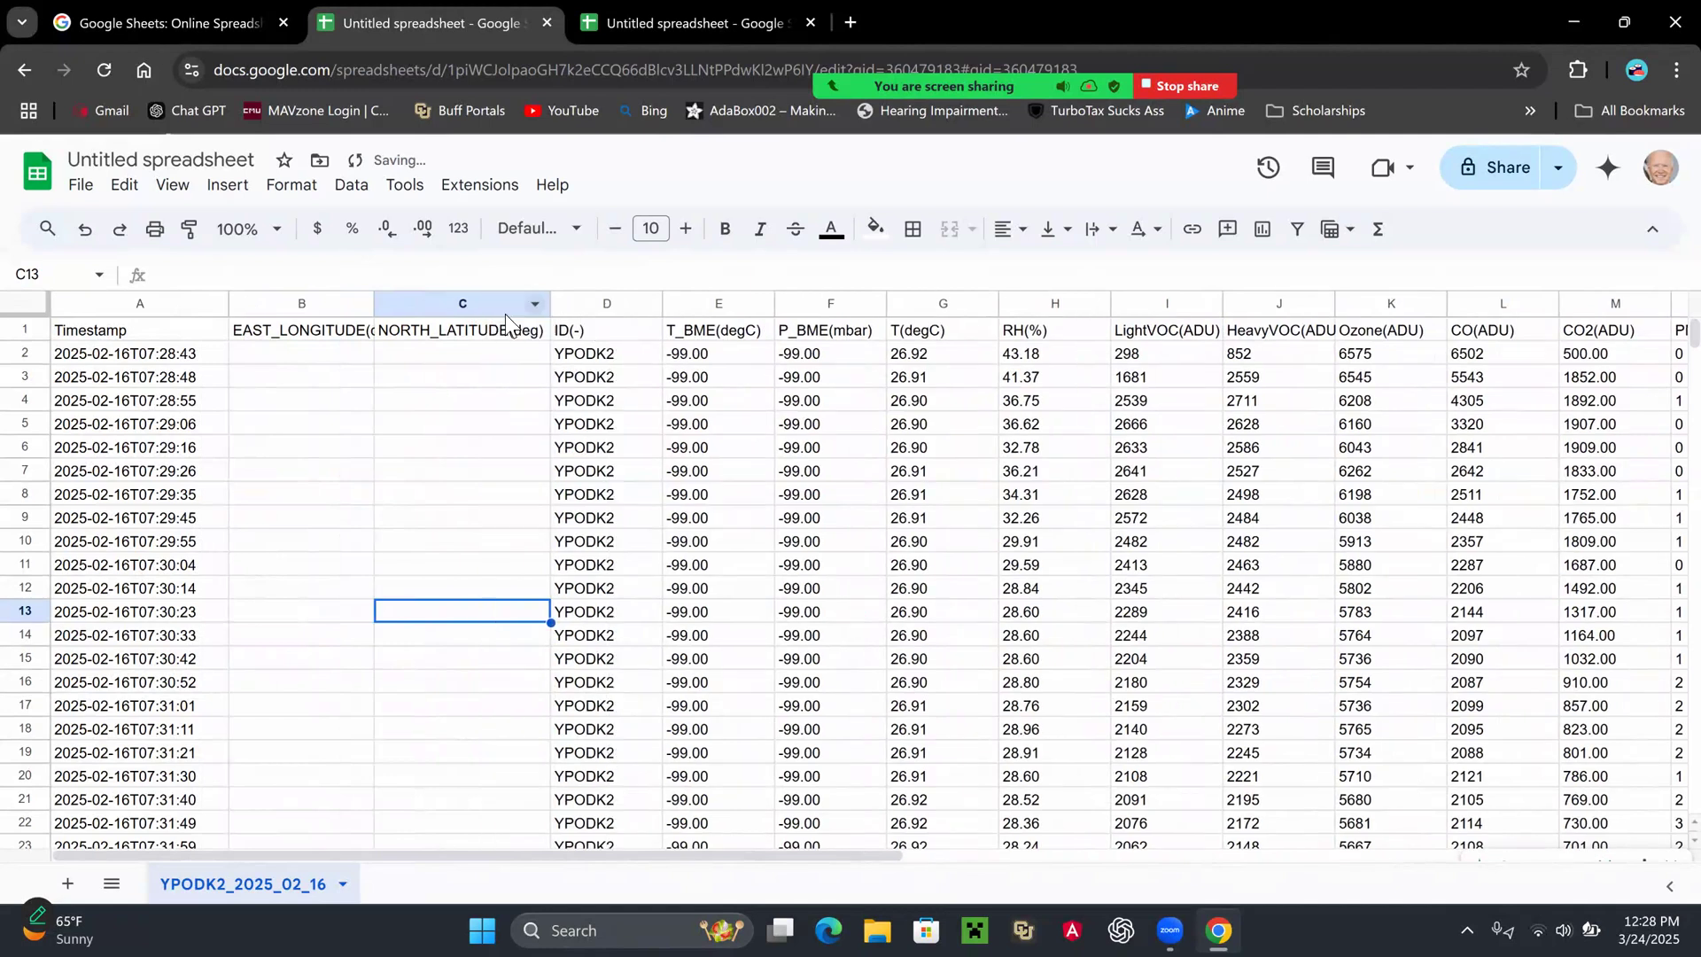
Enter 1 in cell B2 under the EAST_LONGITUDE header.
{"action": "double_click", "coordinate": [346, 355]}
{"action": "left_click", "coordinate": [414, 349]}
{"action": "left_click", "coordinate": [342, 354]}
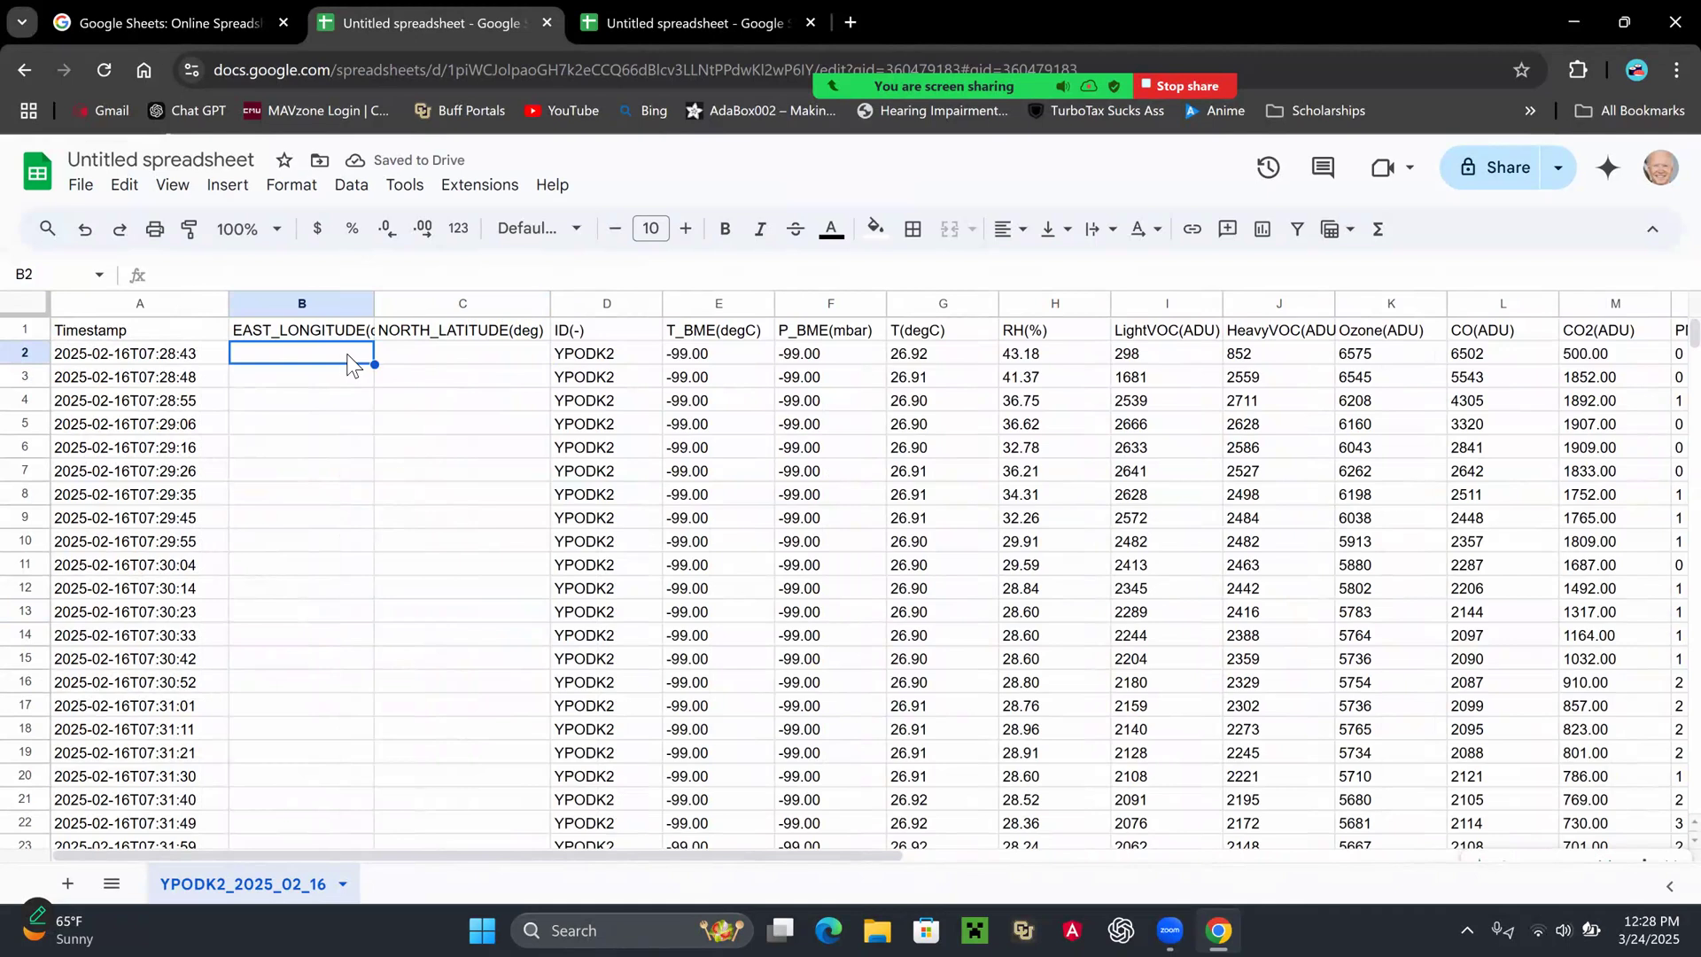
{"action": "left_click", "coordinate": [350, 348]}
{"action": "type", "text": "1"}
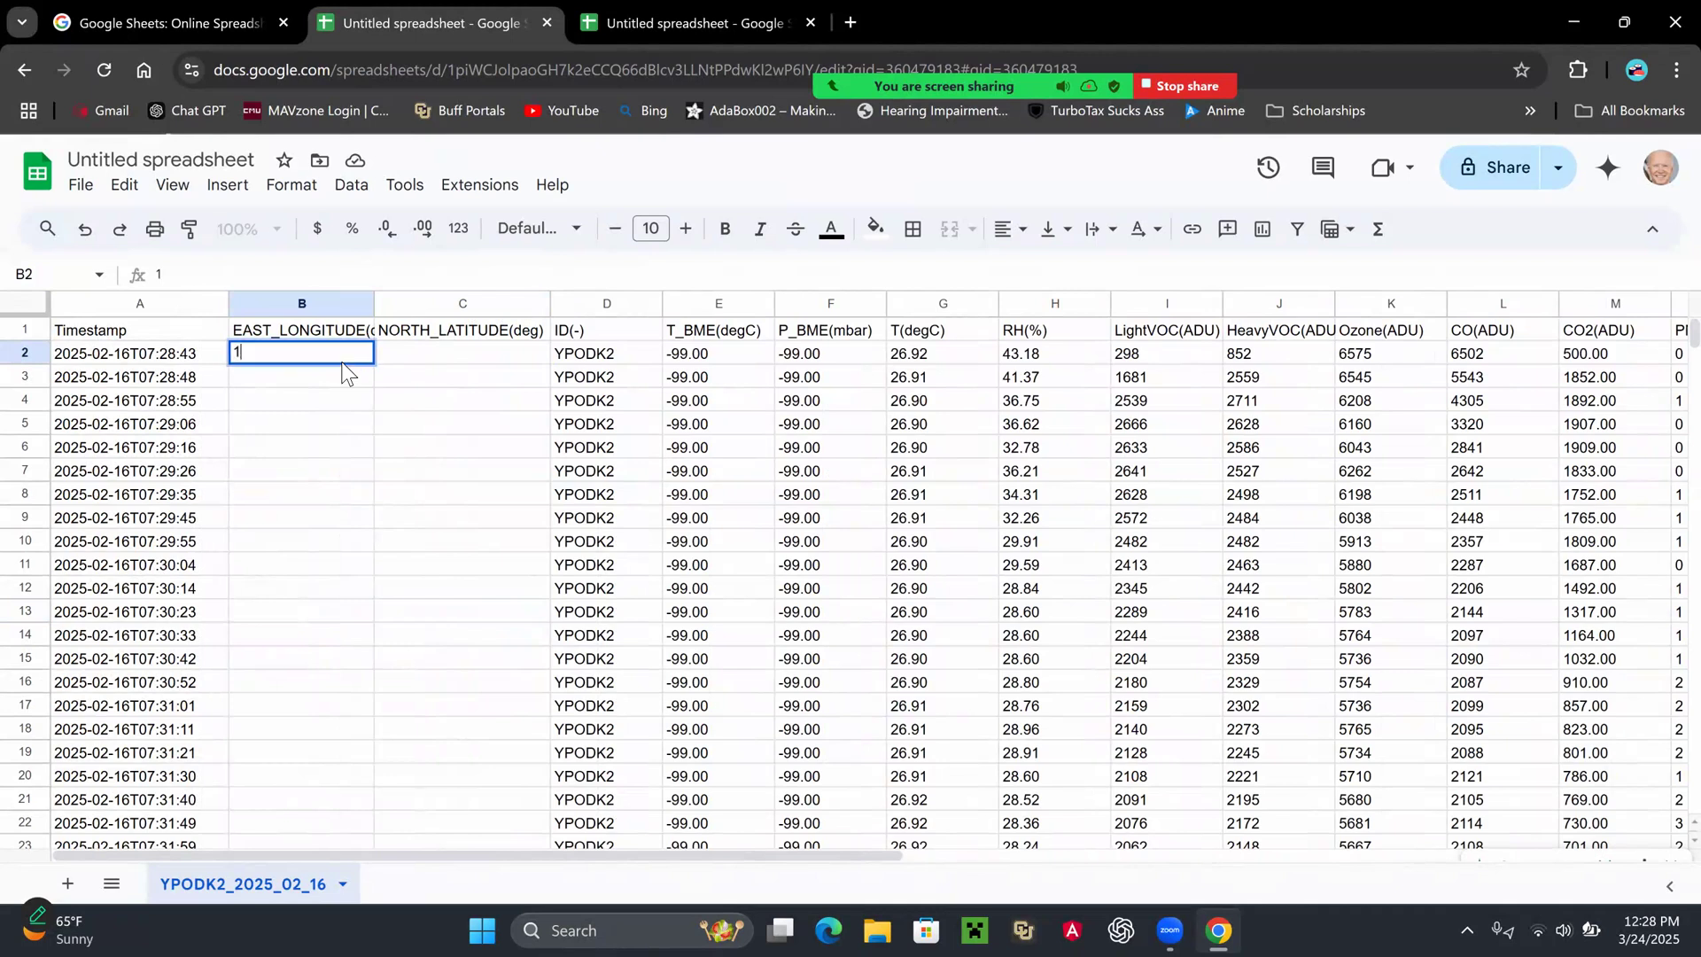
{"action": "key", "text": "Return"}
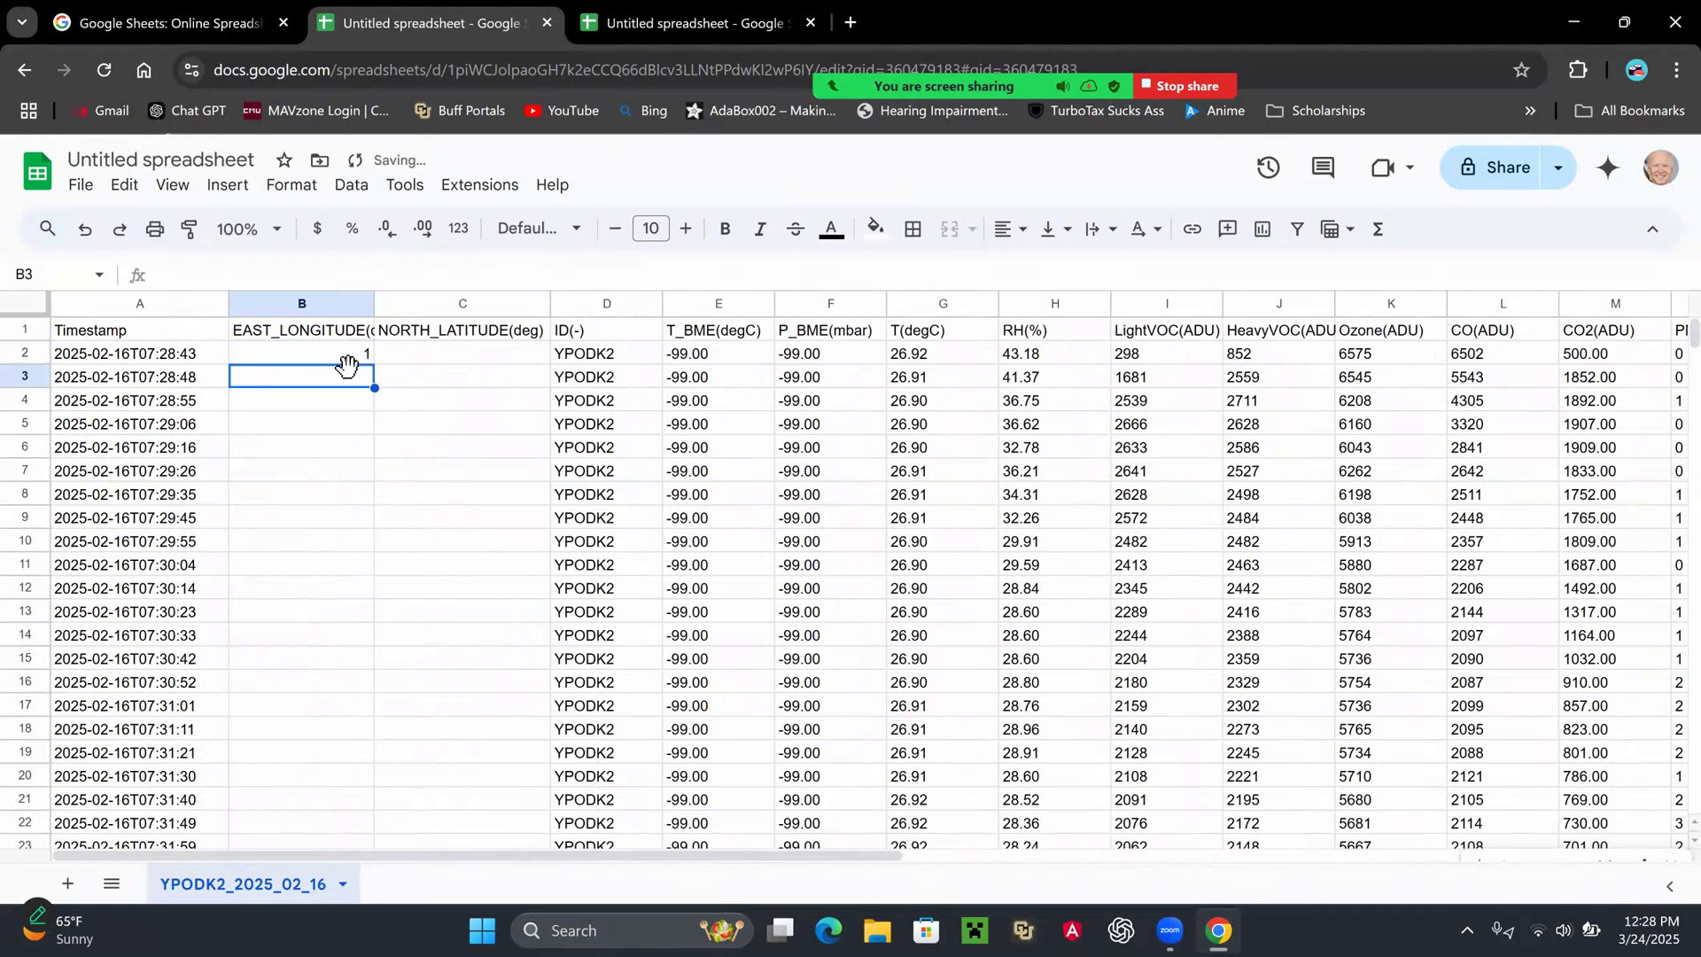
Fill the value from B2 down to row 58 and across into the NORTH_LATITUDE column.
{"action": "left_click", "coordinate": [335, 355]}
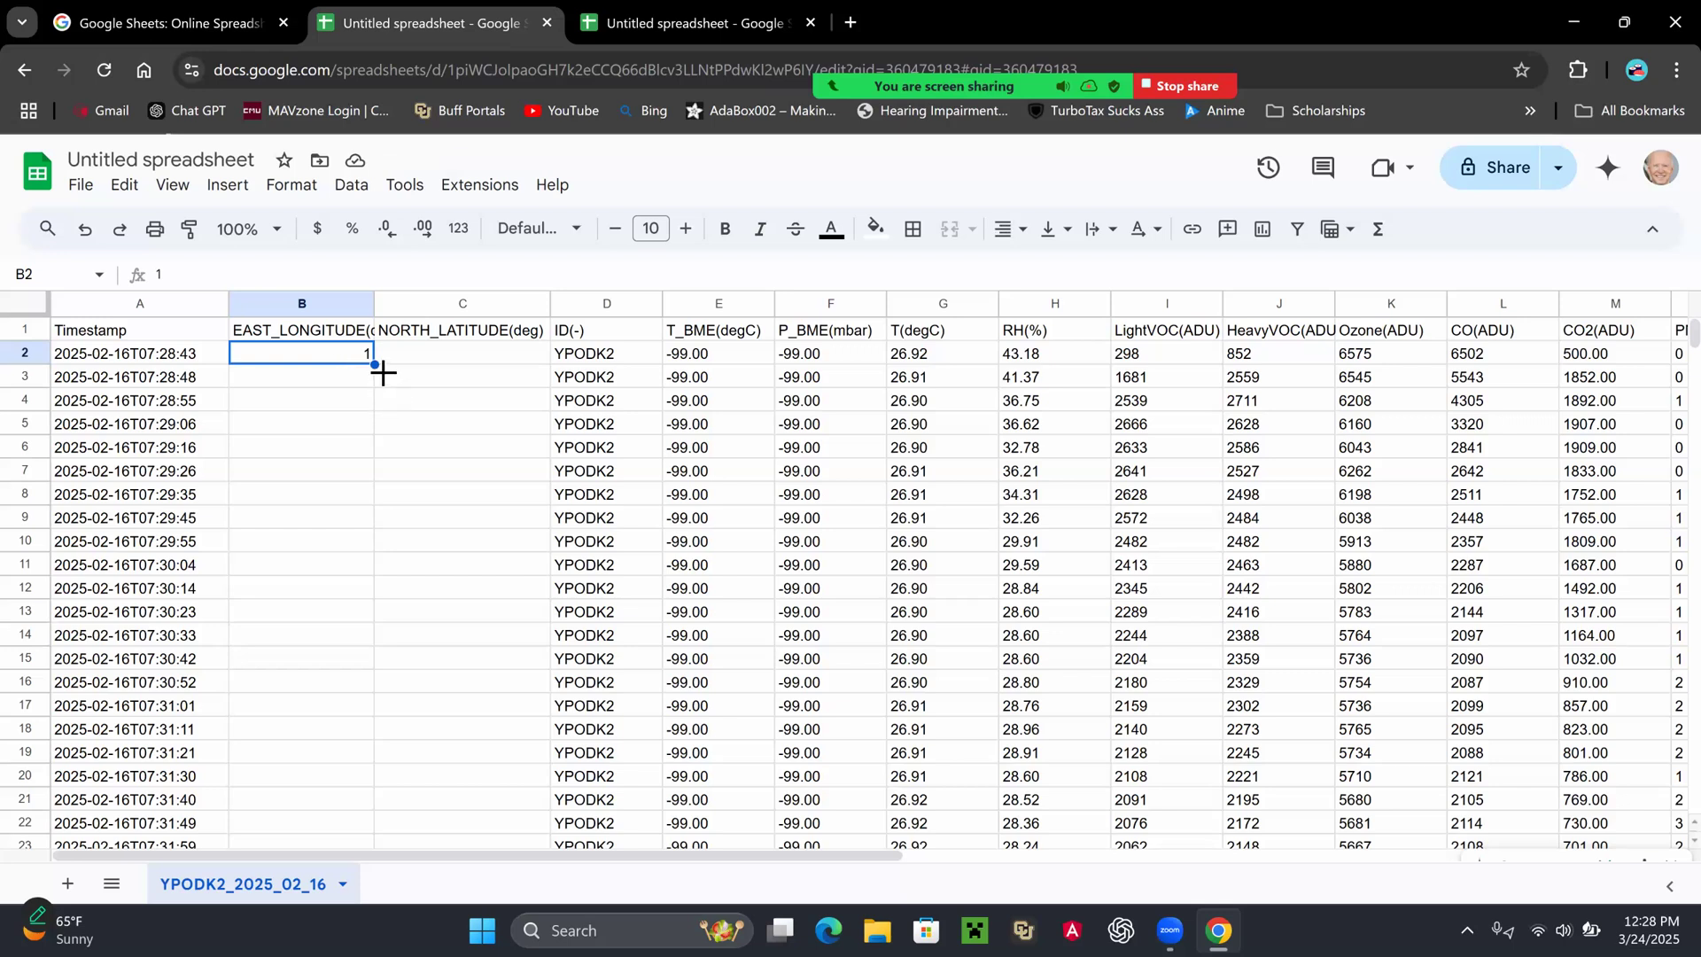
{"action": "left_click_drag", "start_coordinate": [382, 373], "coordinate": [335, 581]}
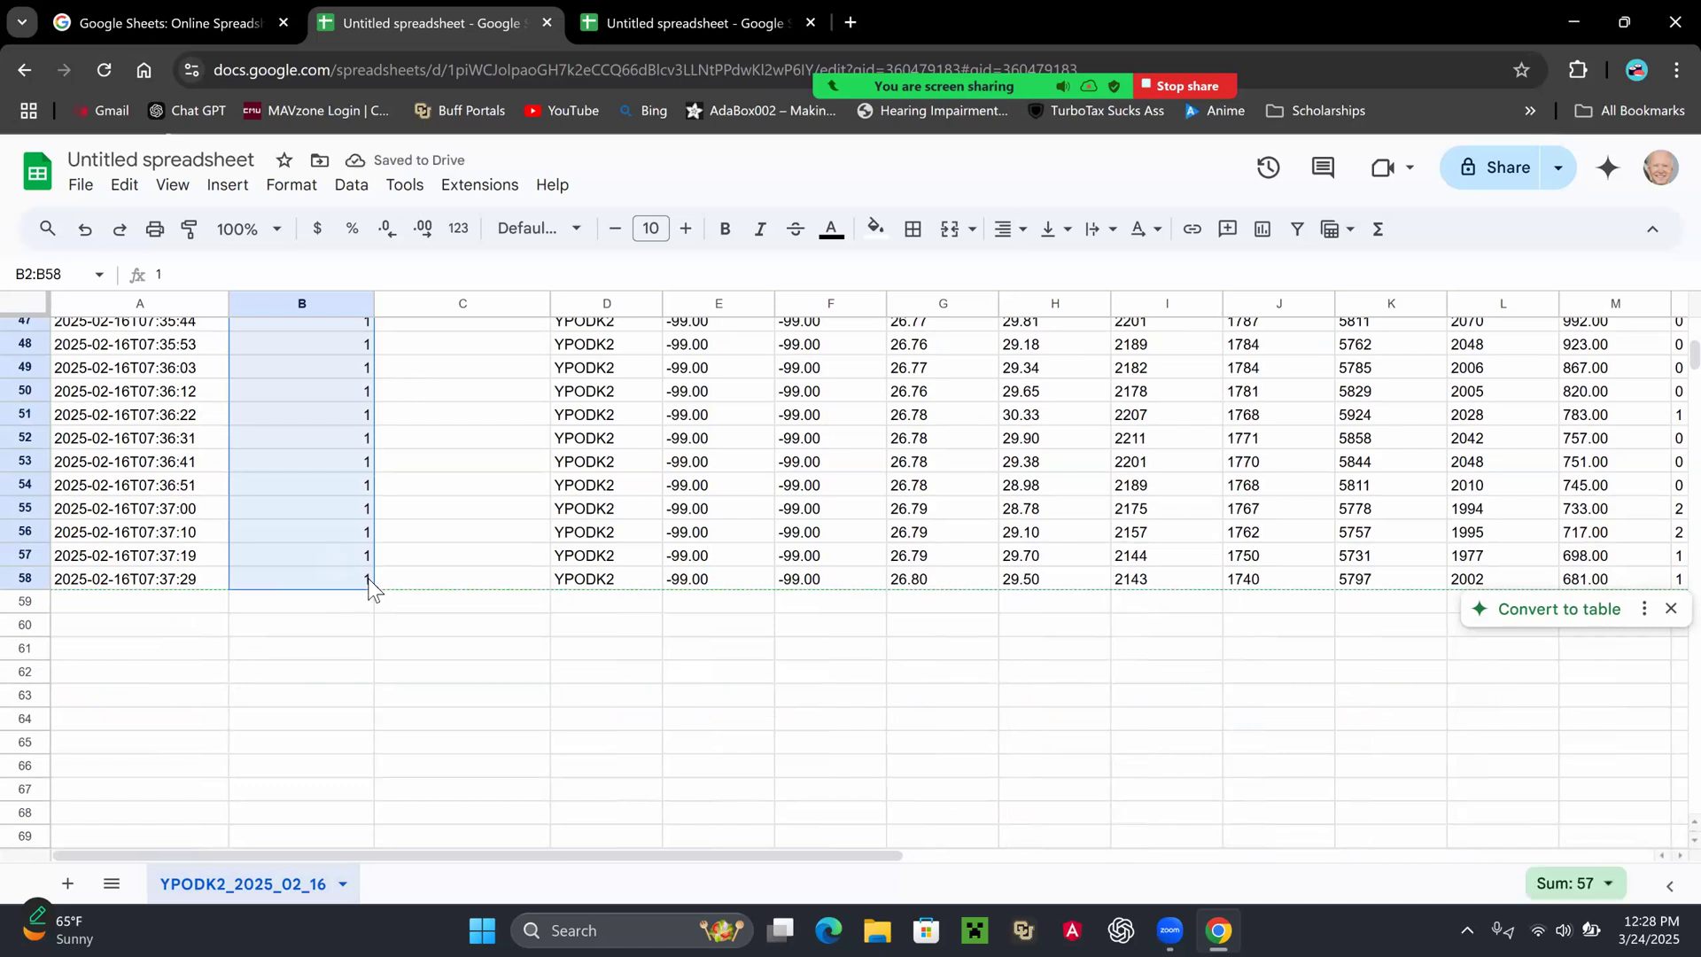
{"action": "left_click_drag", "start_coordinate": [380, 597], "coordinate": [549, 592]}
{"action": "left_click", "coordinate": [463, 647]}
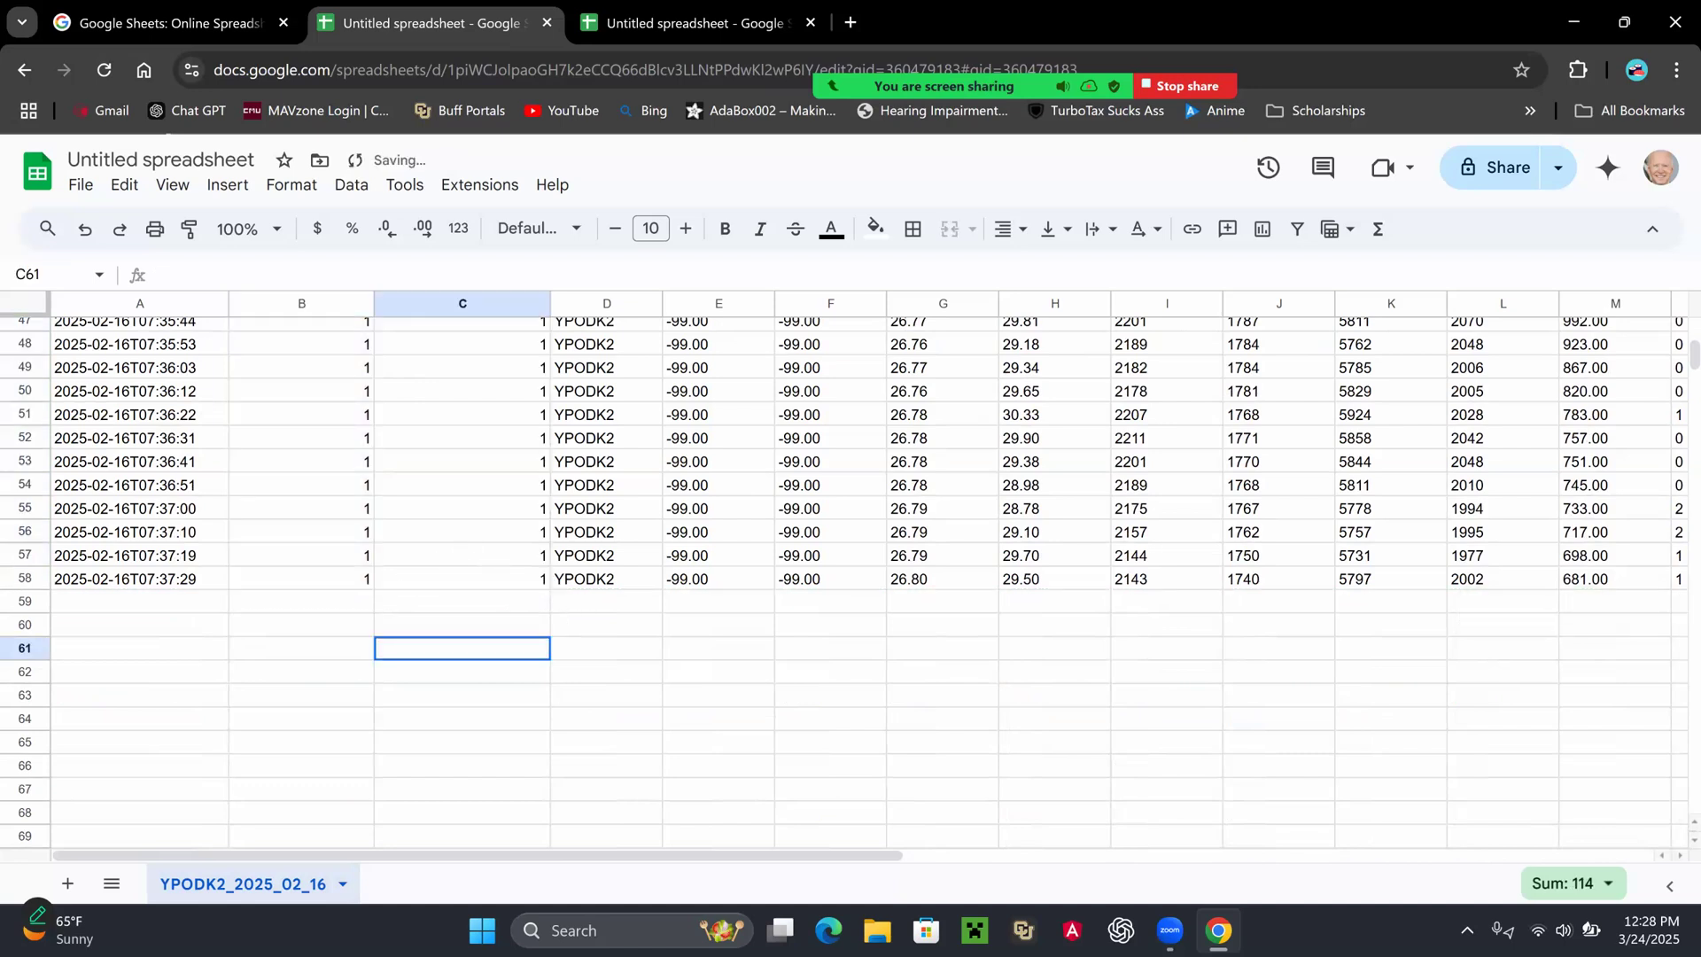
{"action": "scroll", "coordinate": [338, 475], "scroll_direction": "up", "scroll_amount": 10}
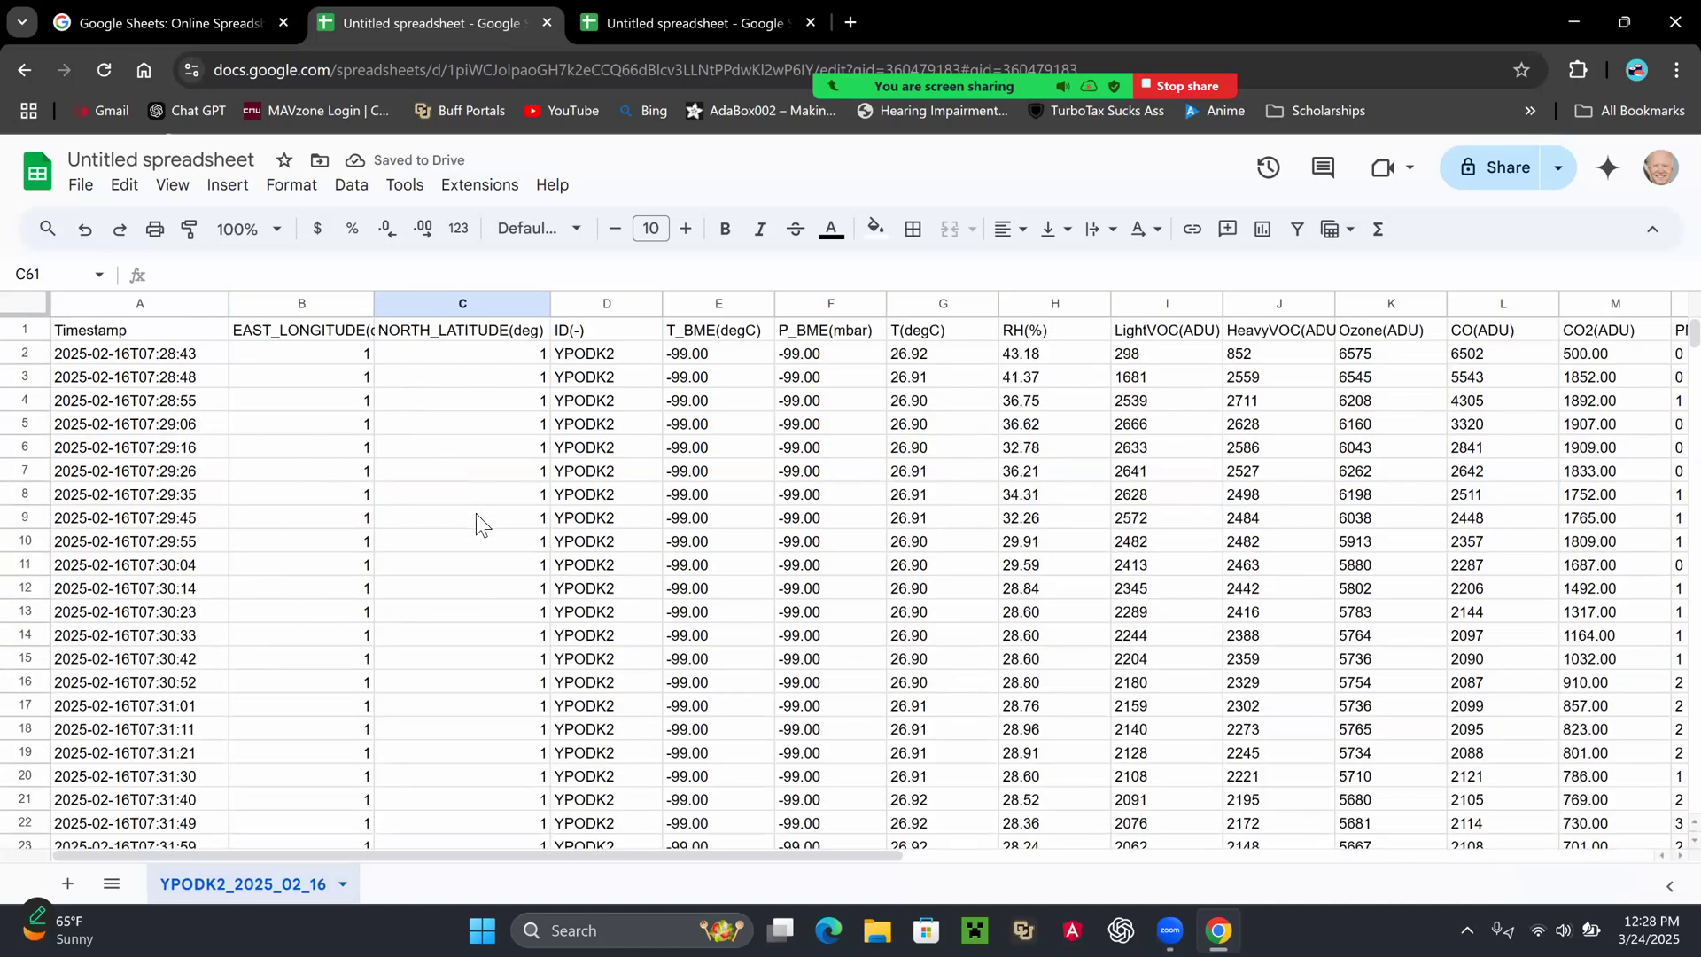
Start downloading the YPODK2_2025_02_16 sheet as a Comma Separated Values (.csv) file into the Downloads folder.
{"action": "left_click", "coordinate": [85, 186]}
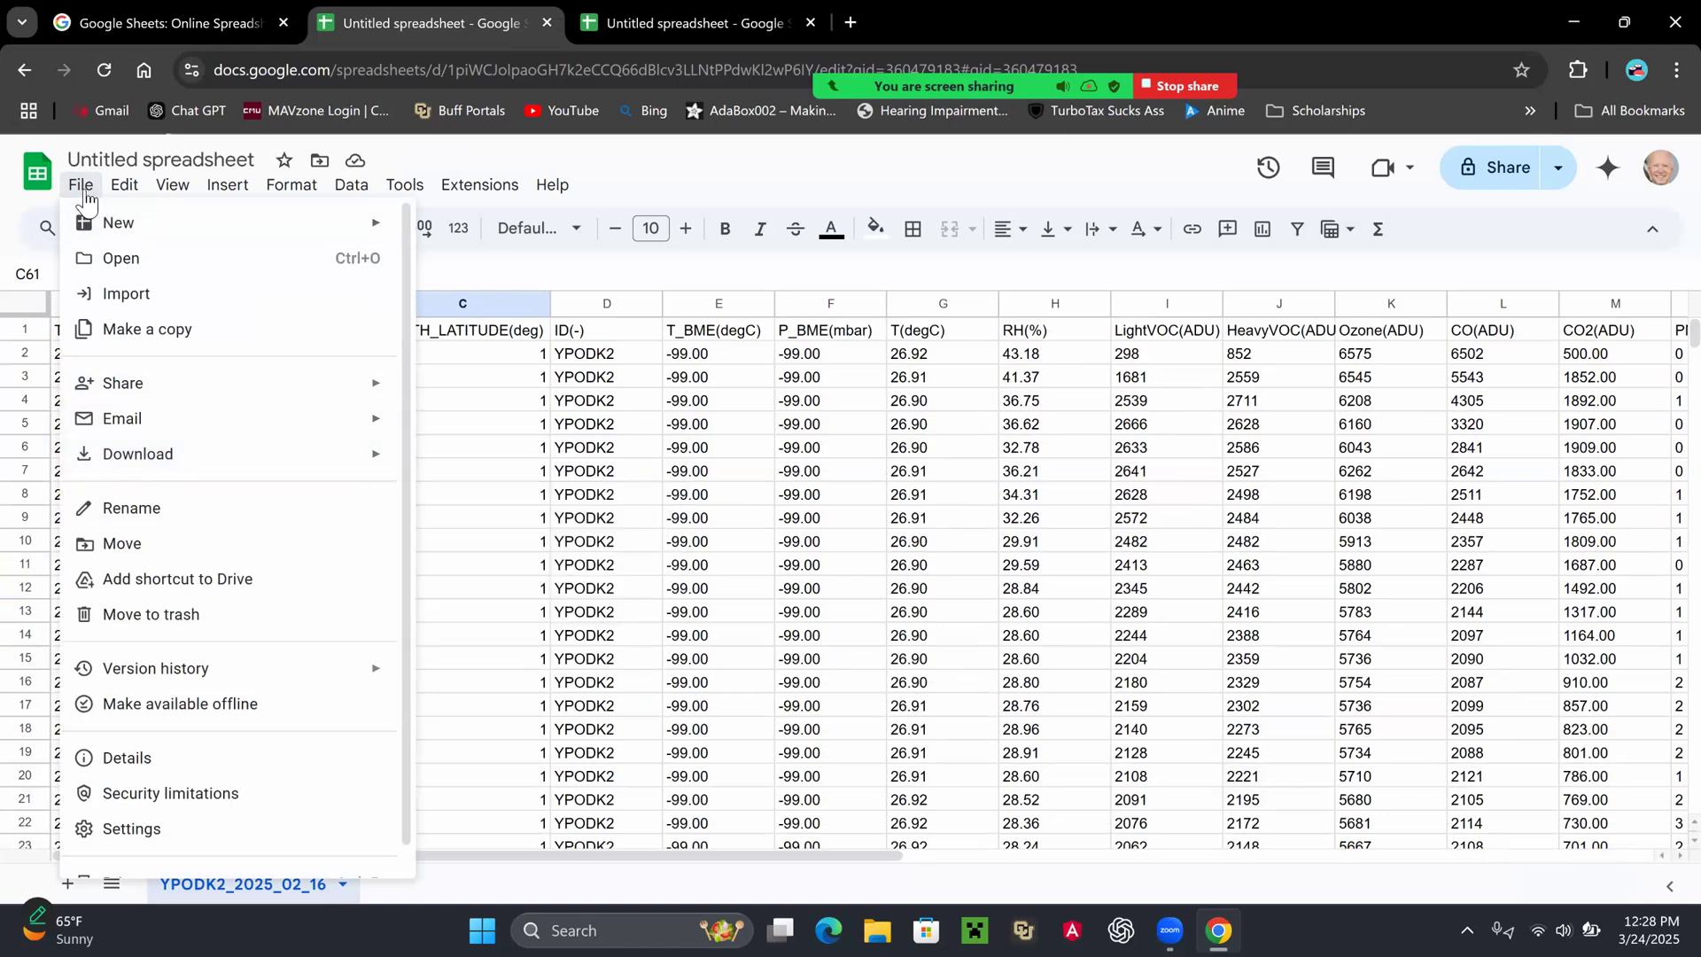
{"action": "left_click", "coordinate": [277, 466]}
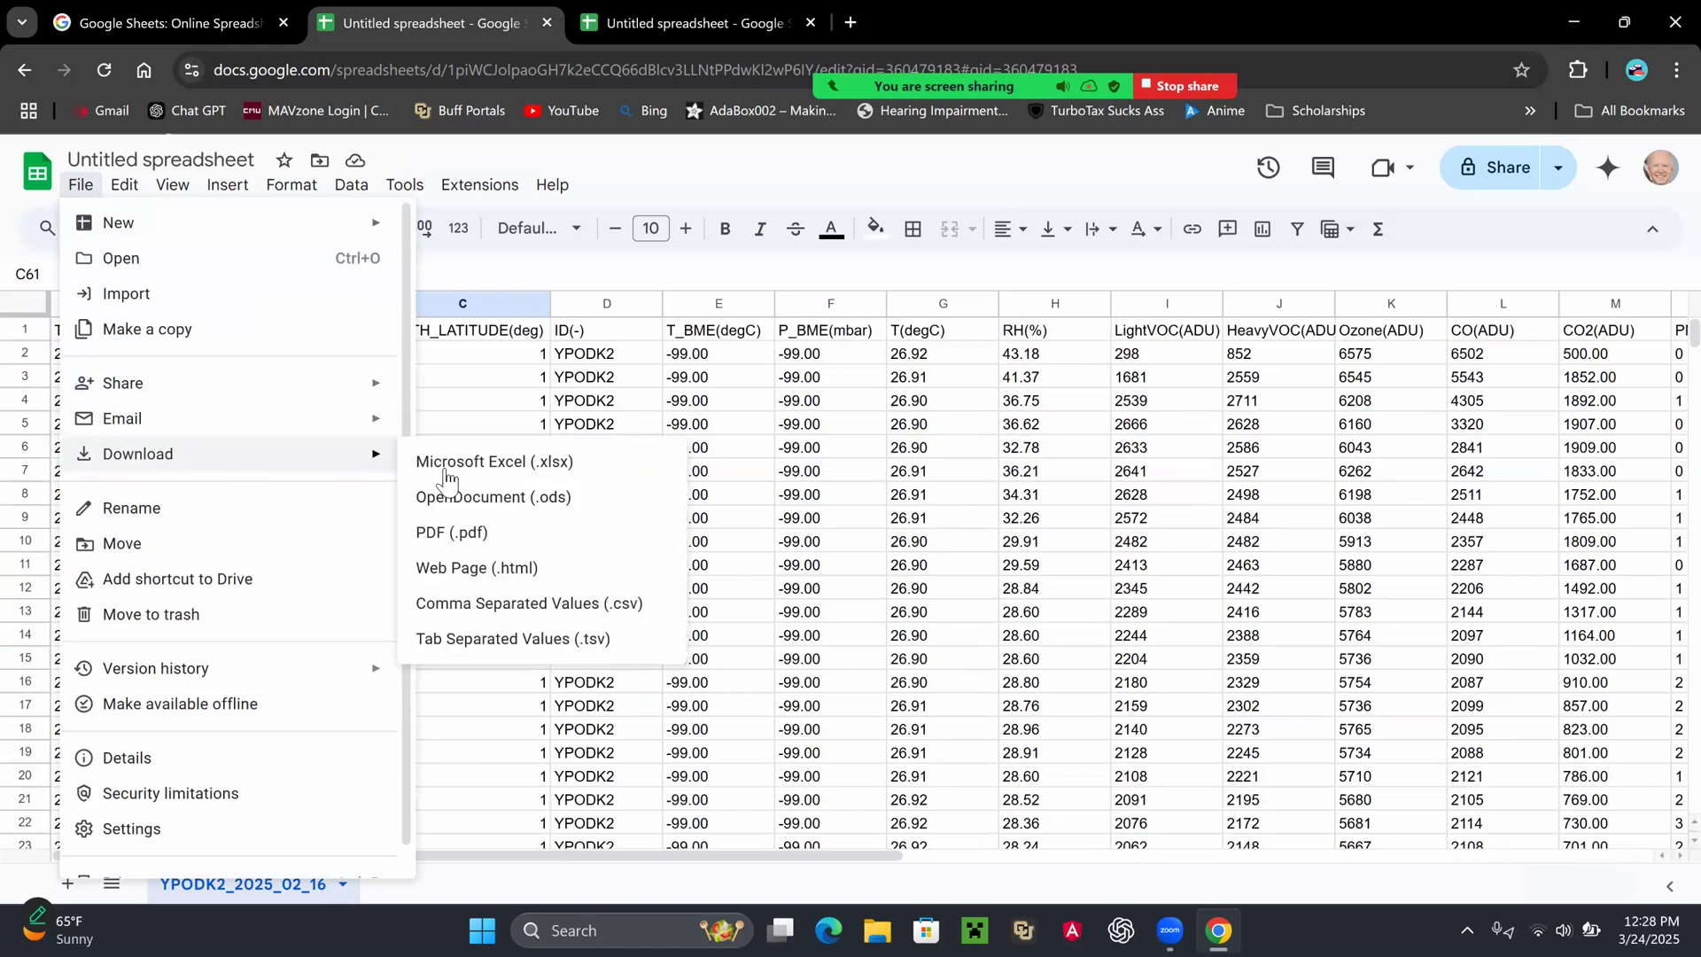
{"action": "left_click", "coordinate": [589, 606]}
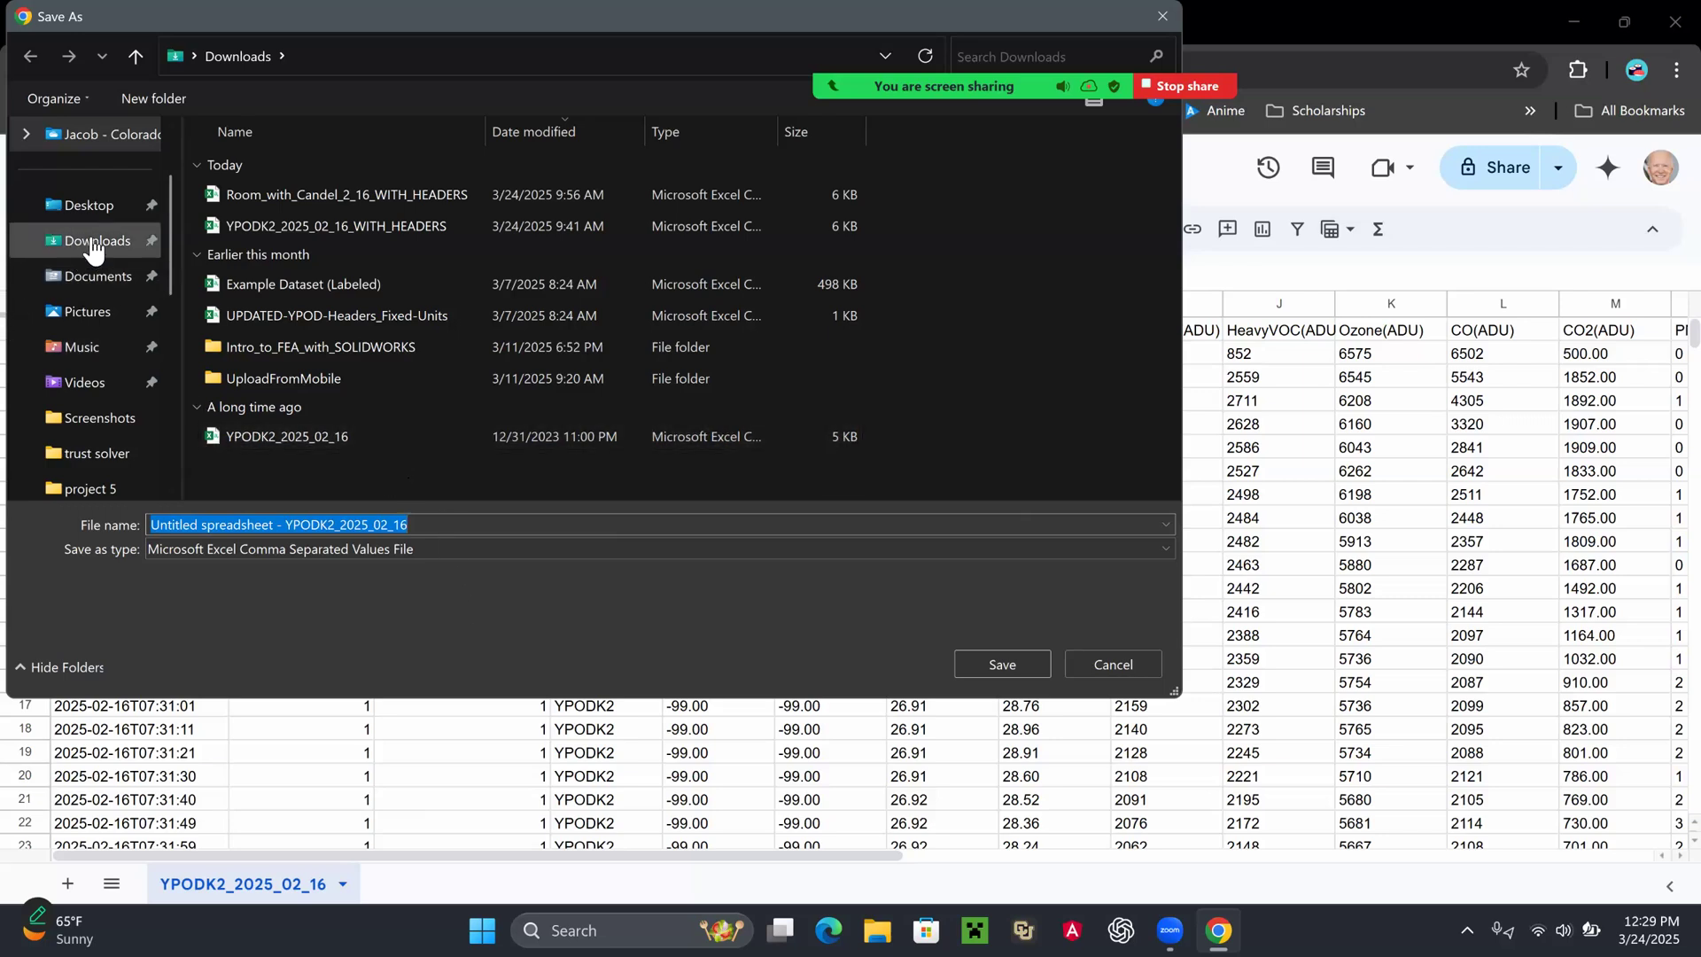
{"action": "left_click", "coordinate": [140, 253]}
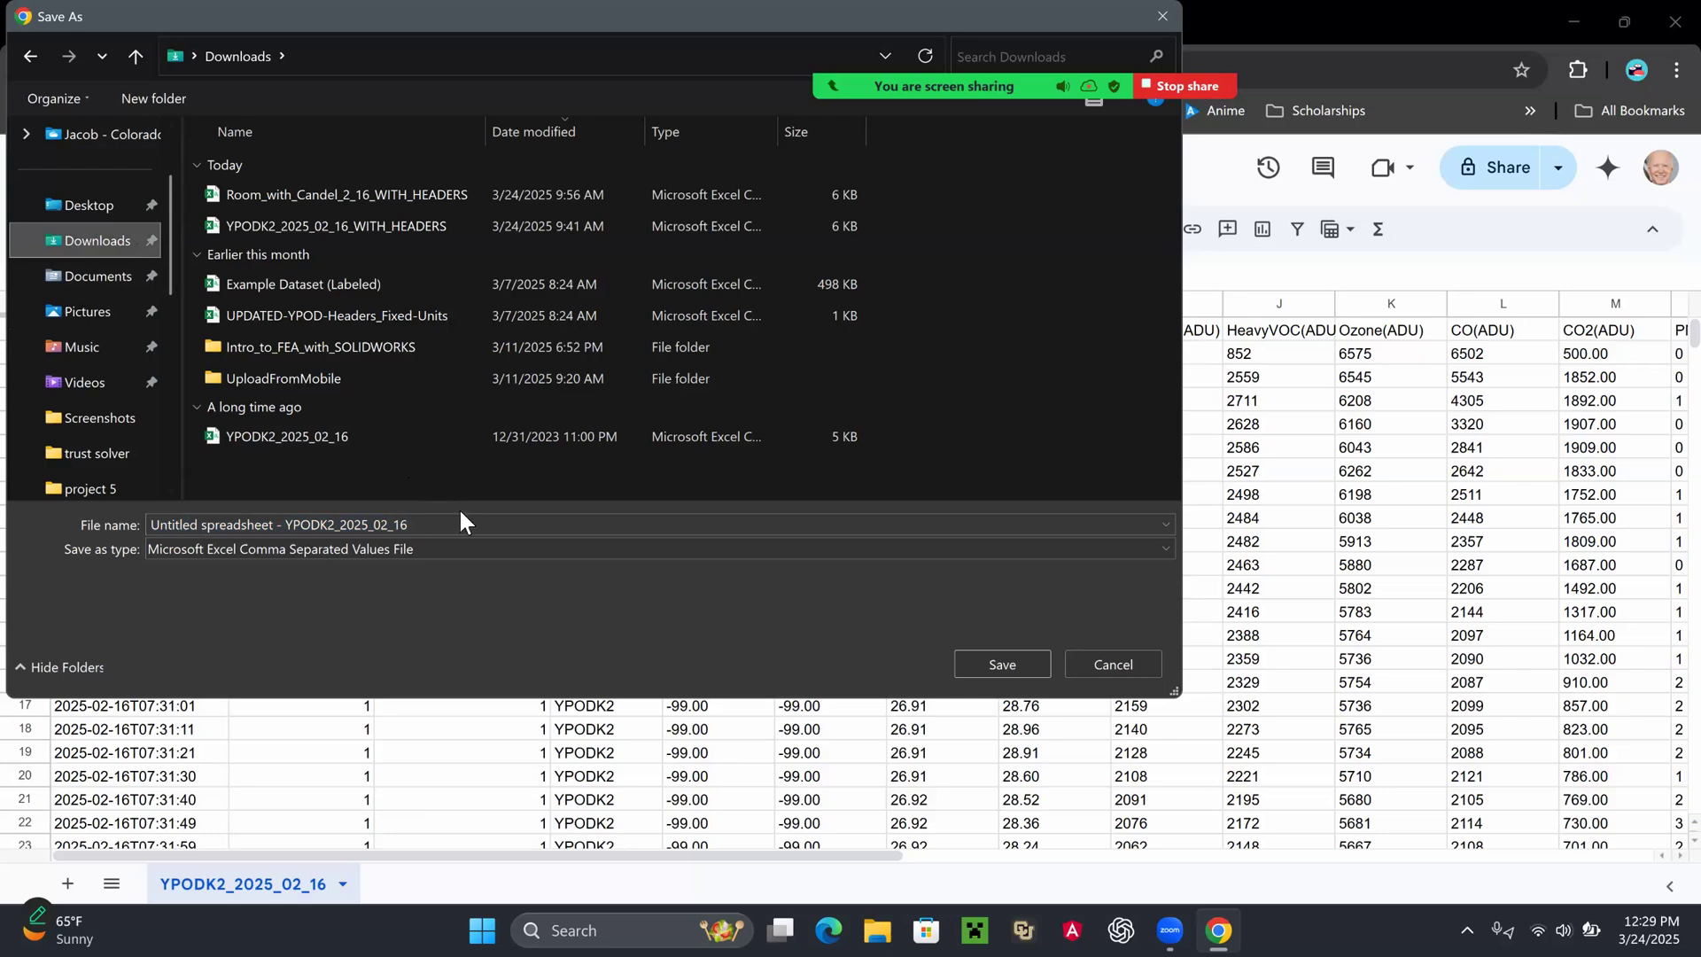
Save the CSV as Room_with_Candel_2_16_WITH_HEADERS, replacing the existing file of that name.
{"action": "left_click_drag", "start_coordinate": [467, 525], "coordinate": [102, 529]}
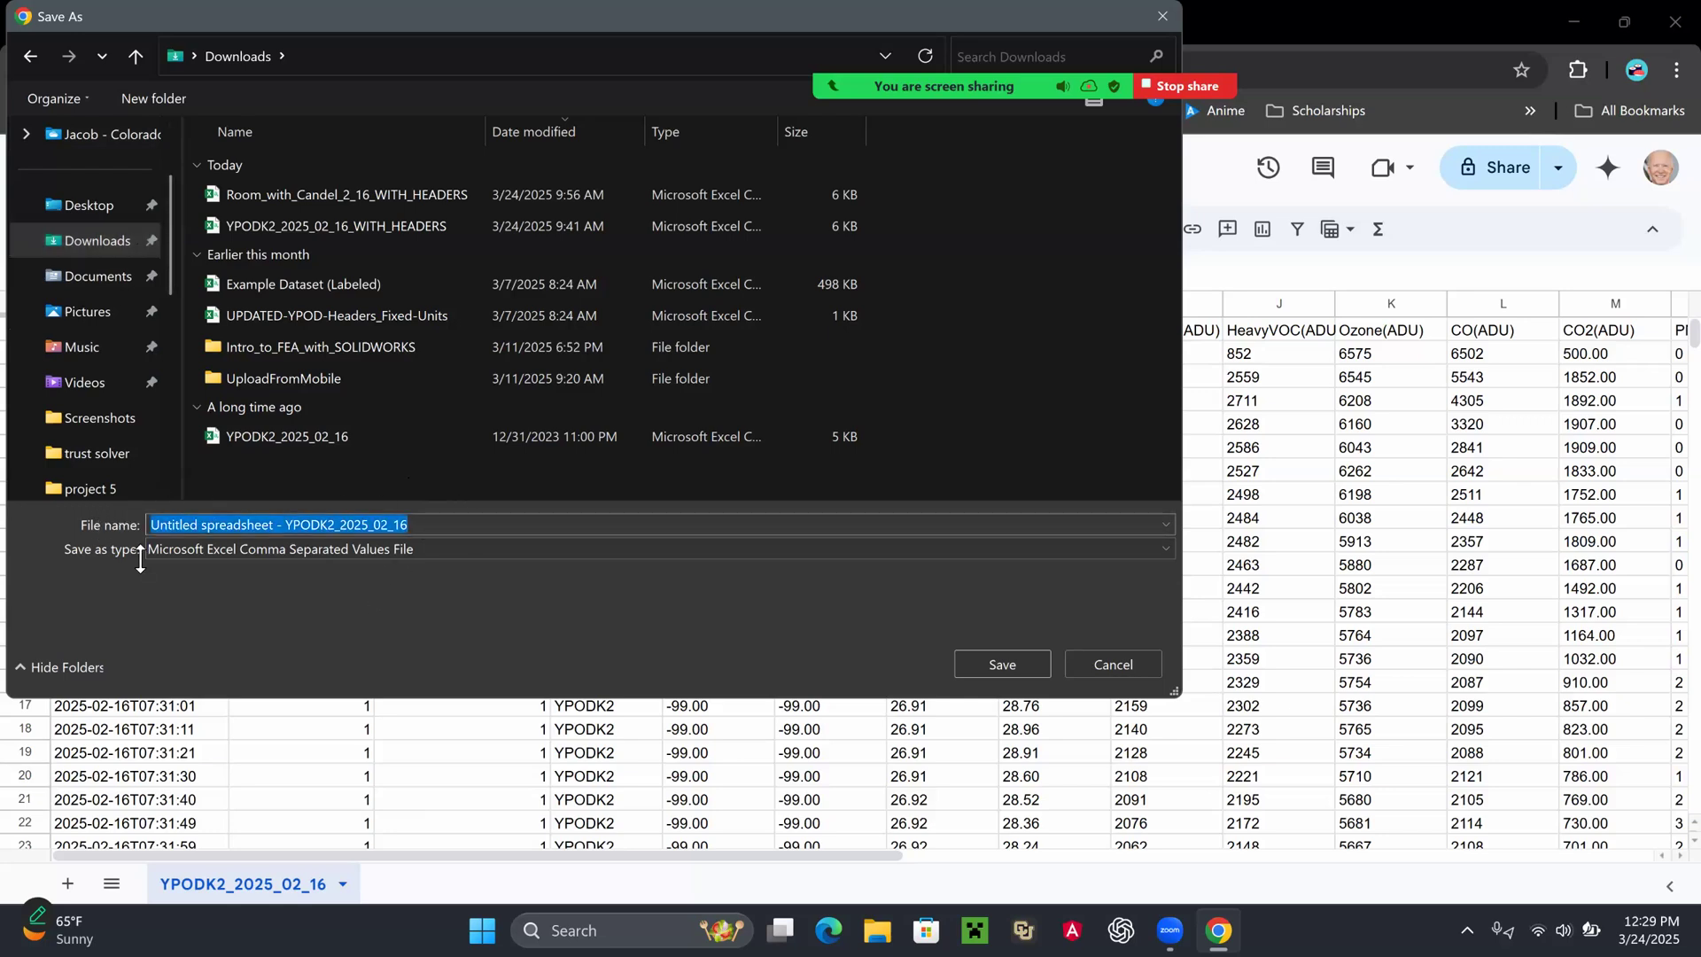
{"action": "key", "text": "BackSpace"}
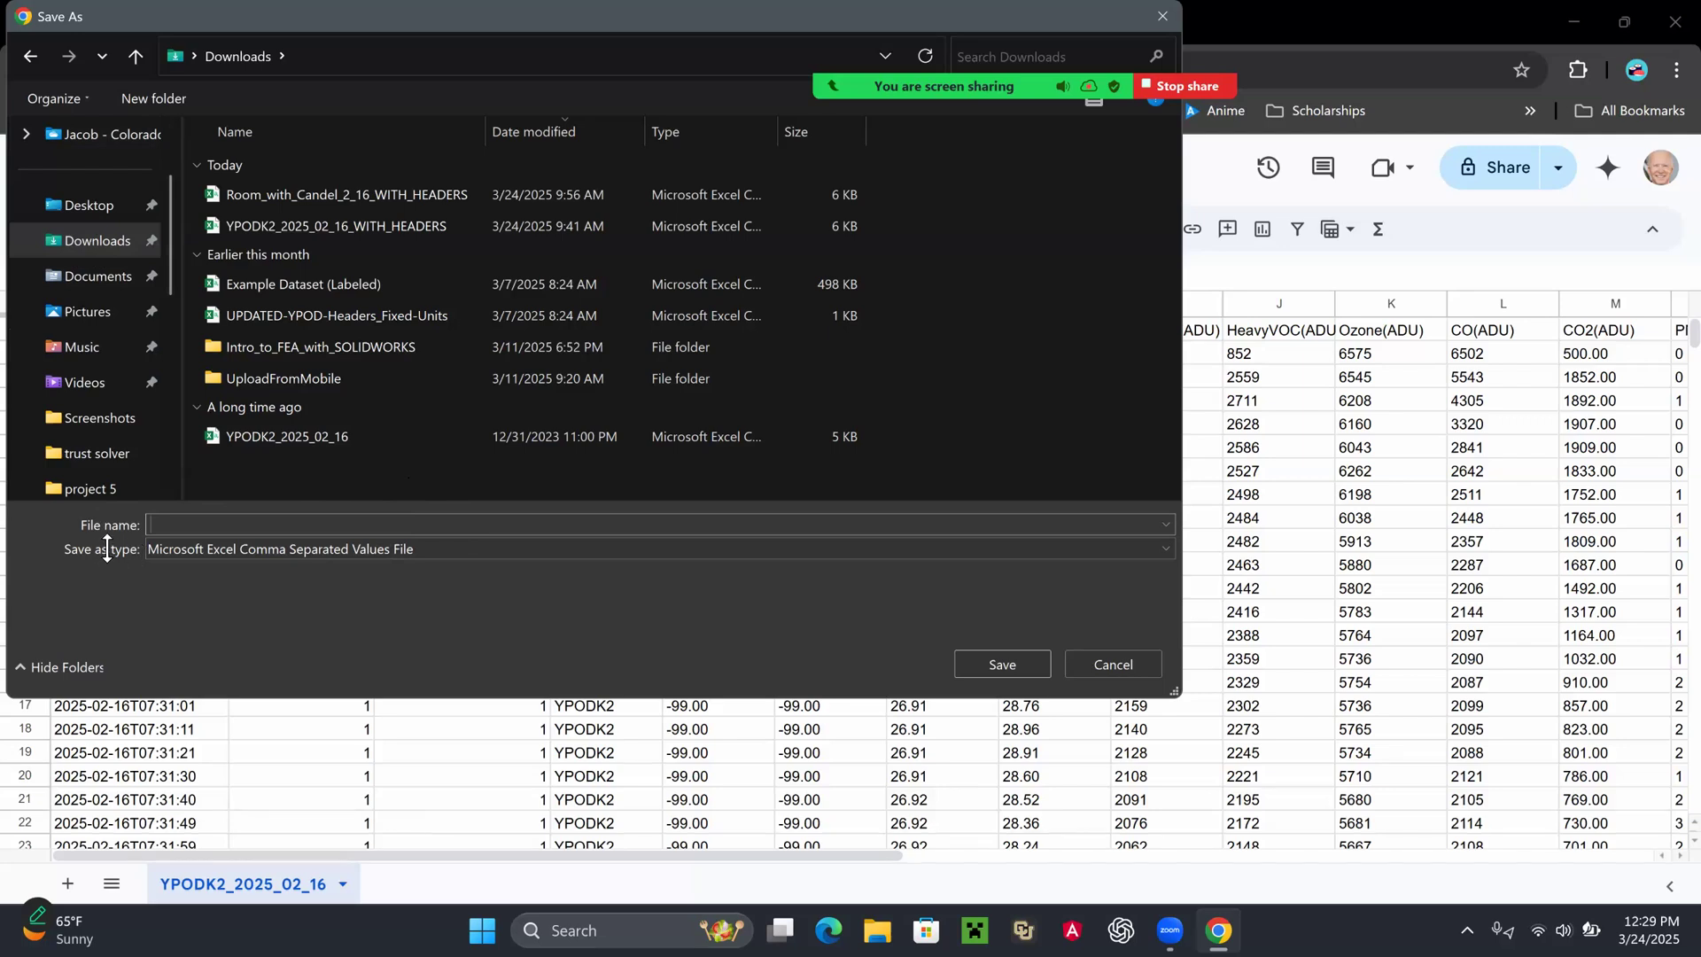
{"action": "left_click", "coordinate": [320, 194]}
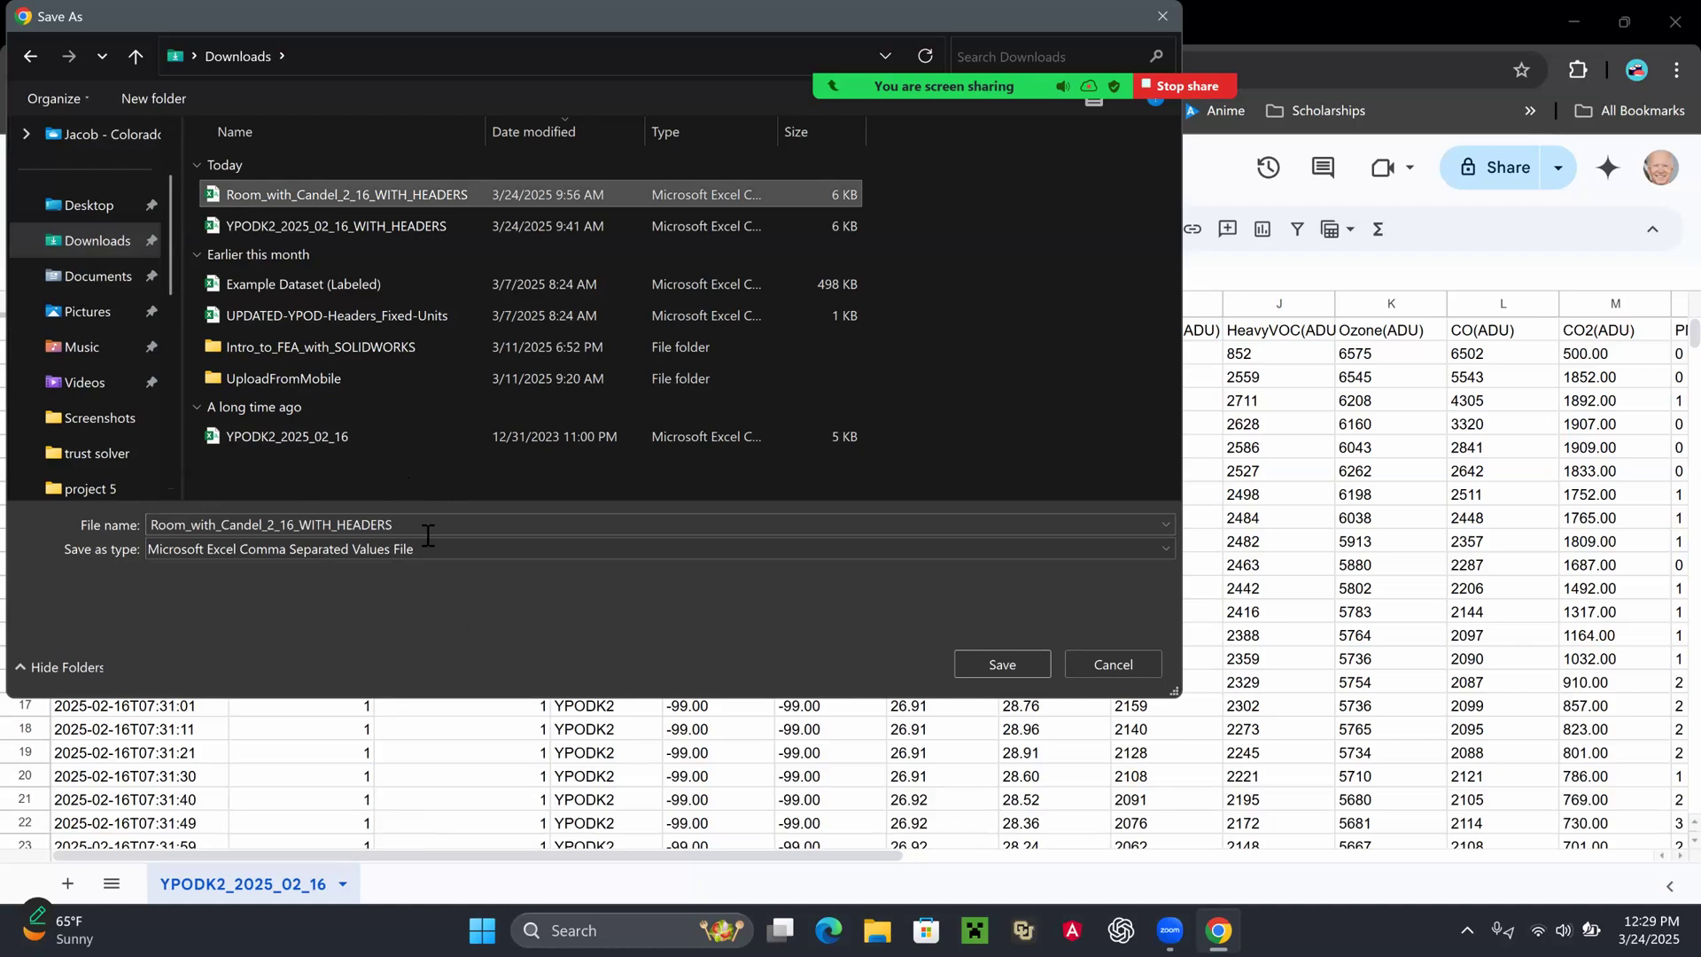
{"action": "double_click", "coordinate": [345, 528]}
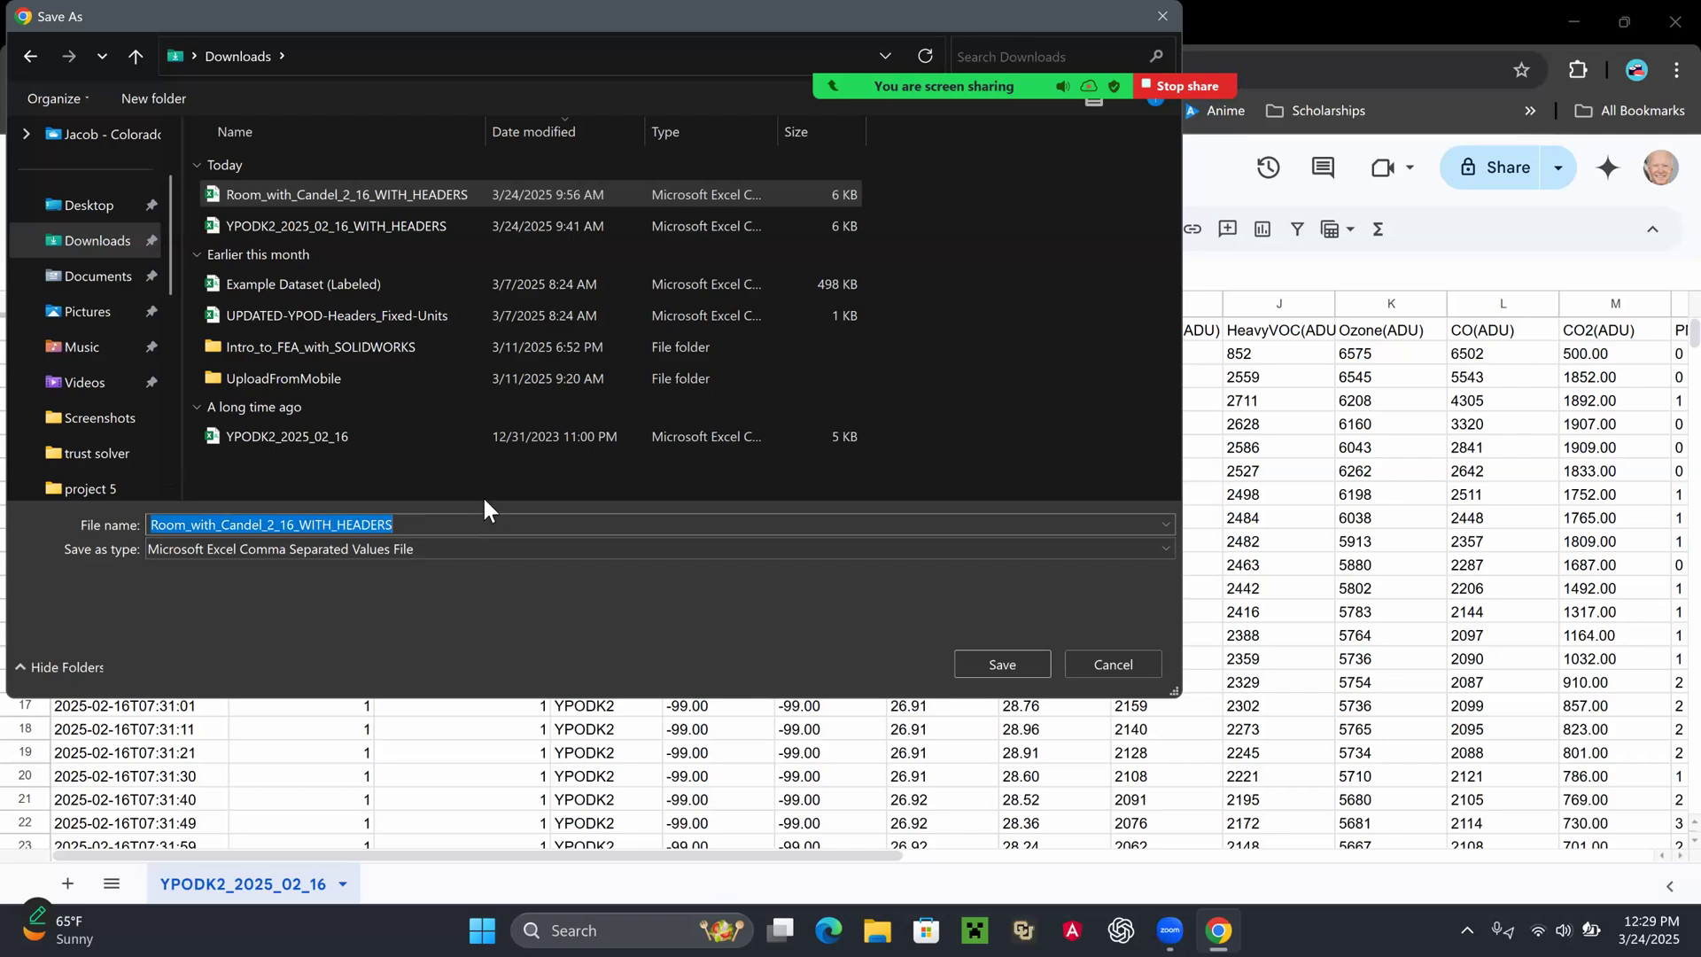
{"action": "left_click", "coordinate": [475, 530]}
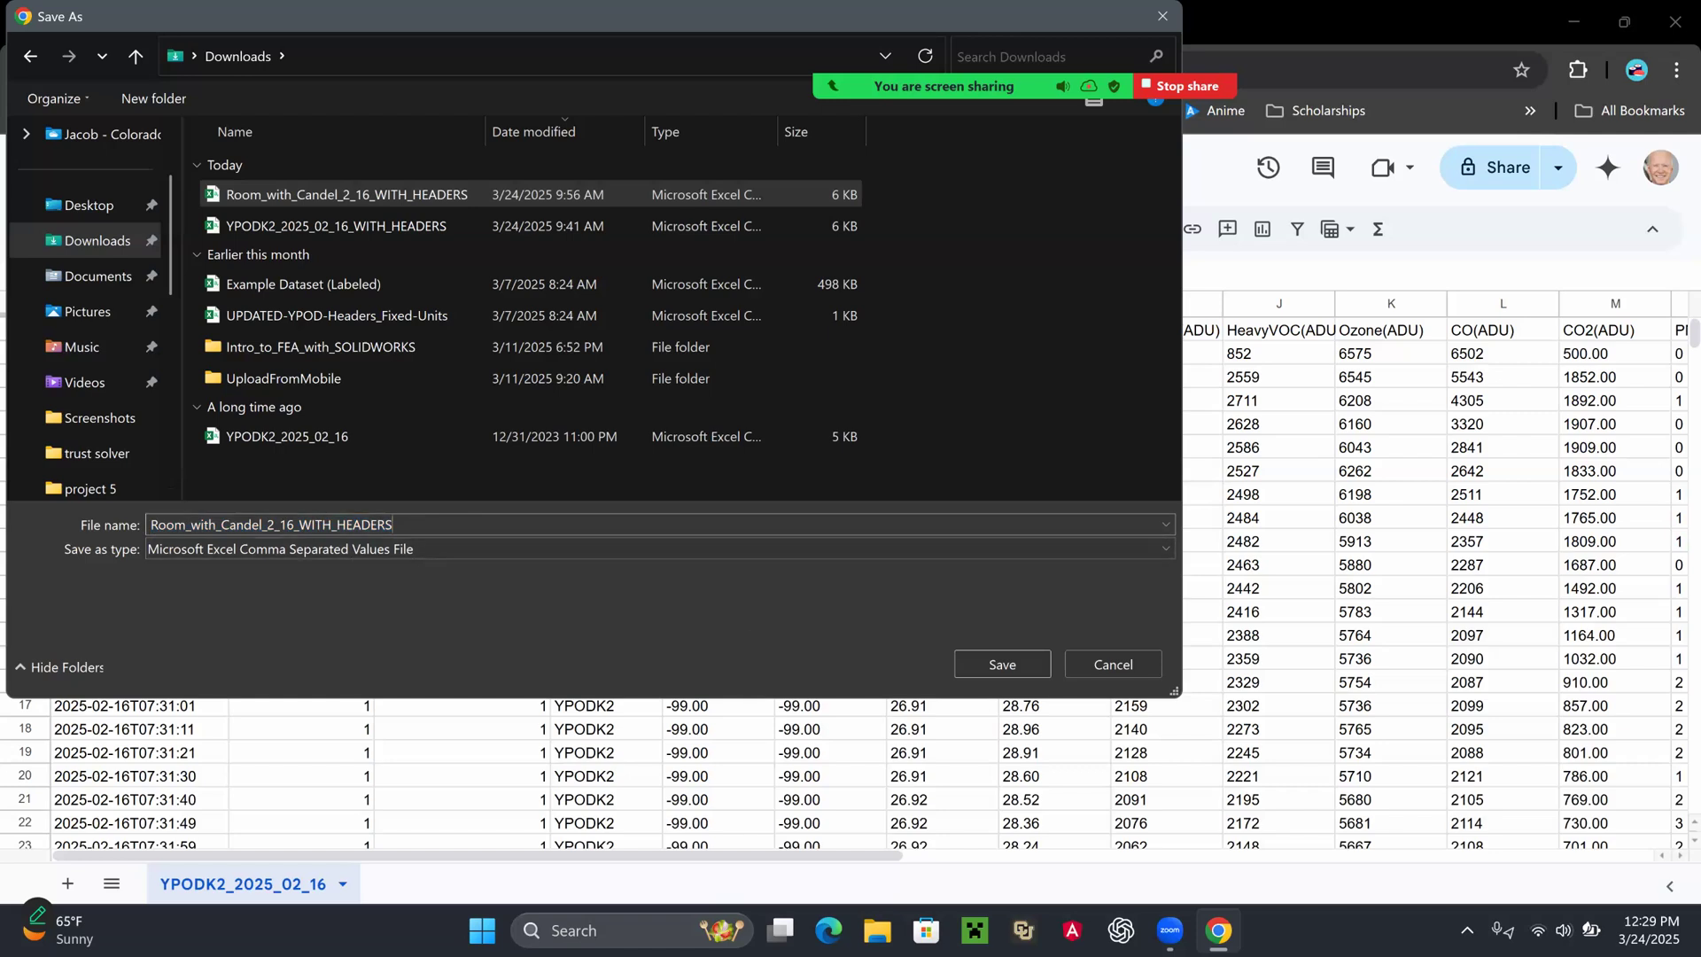
{"action": "left_click", "coordinate": [1002, 664]}
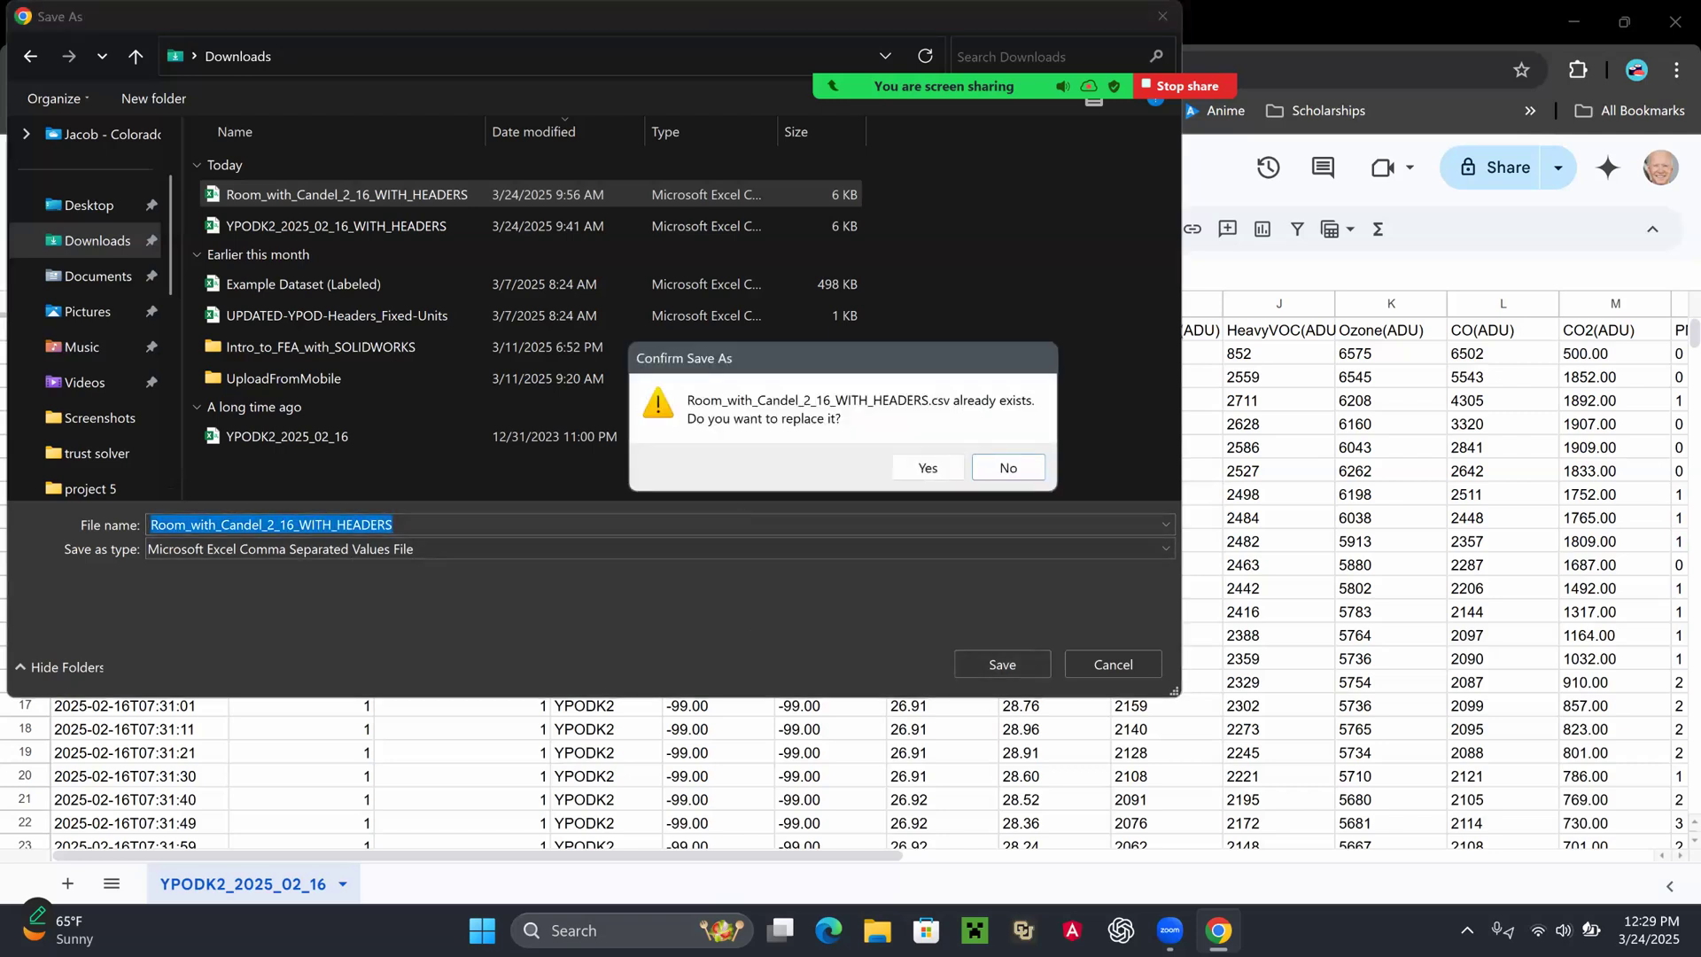
{"action": "left_click", "coordinate": [924, 471]}
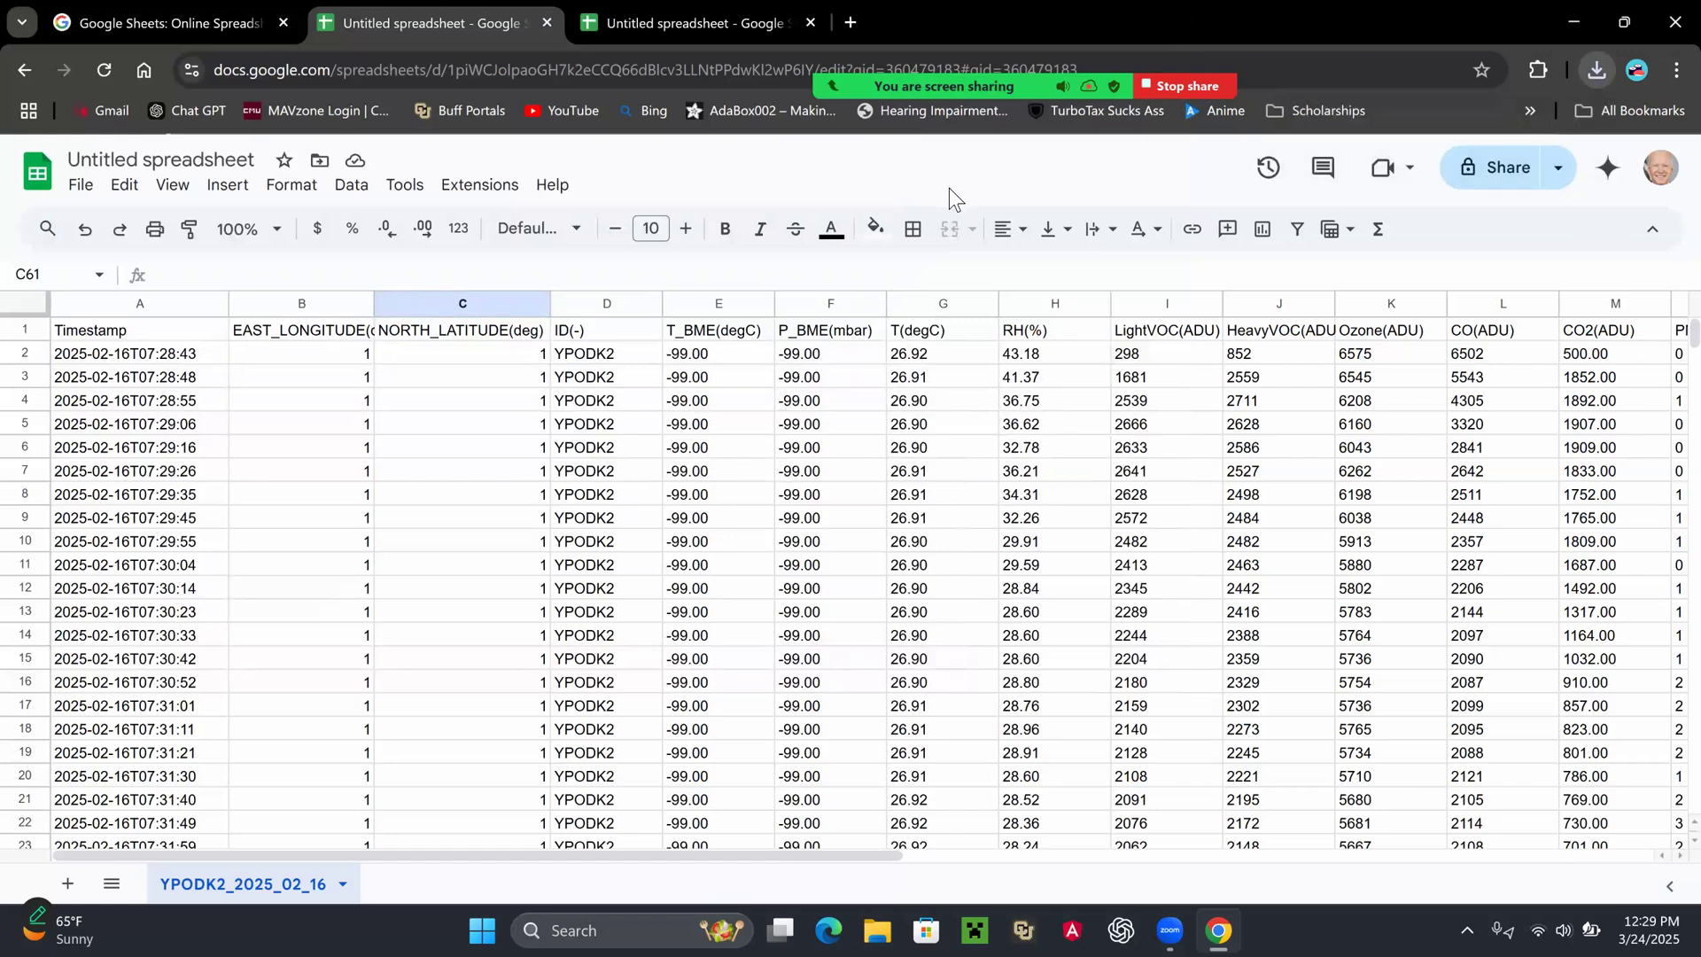
Search the web for "retigo epa" in a new browser tab and open EPA's RETIGO data entry page.
{"action": "left_click", "coordinate": [850, 23]}
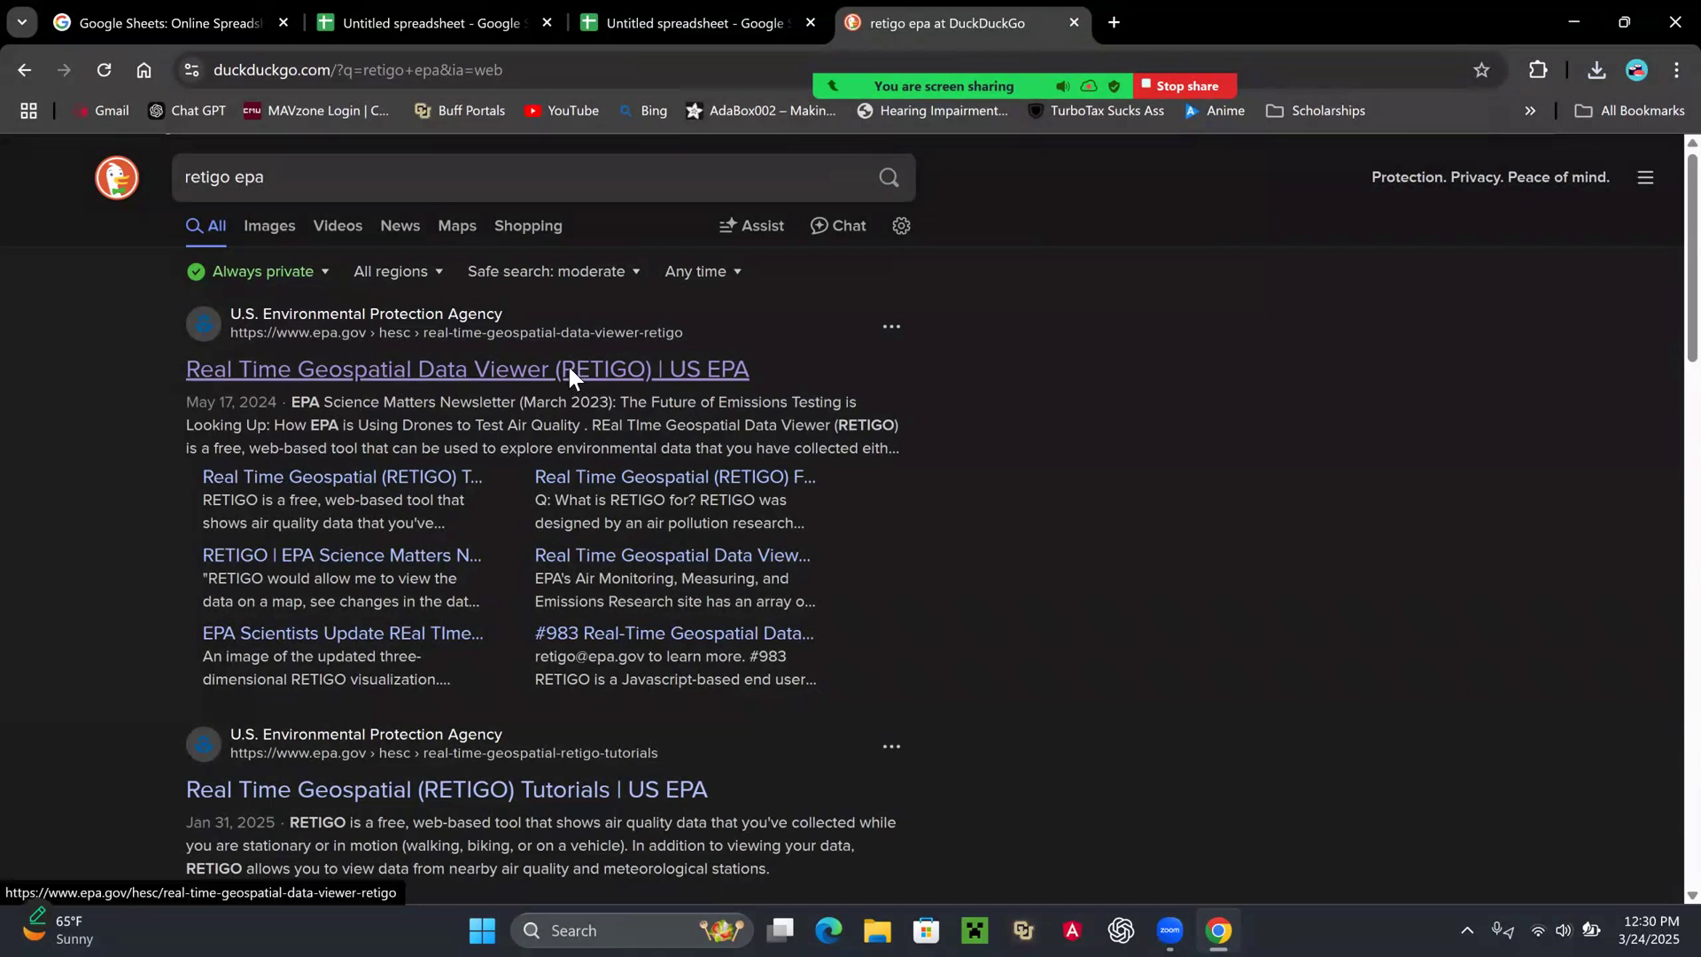
{"action": "left_click", "coordinate": [466, 369]}
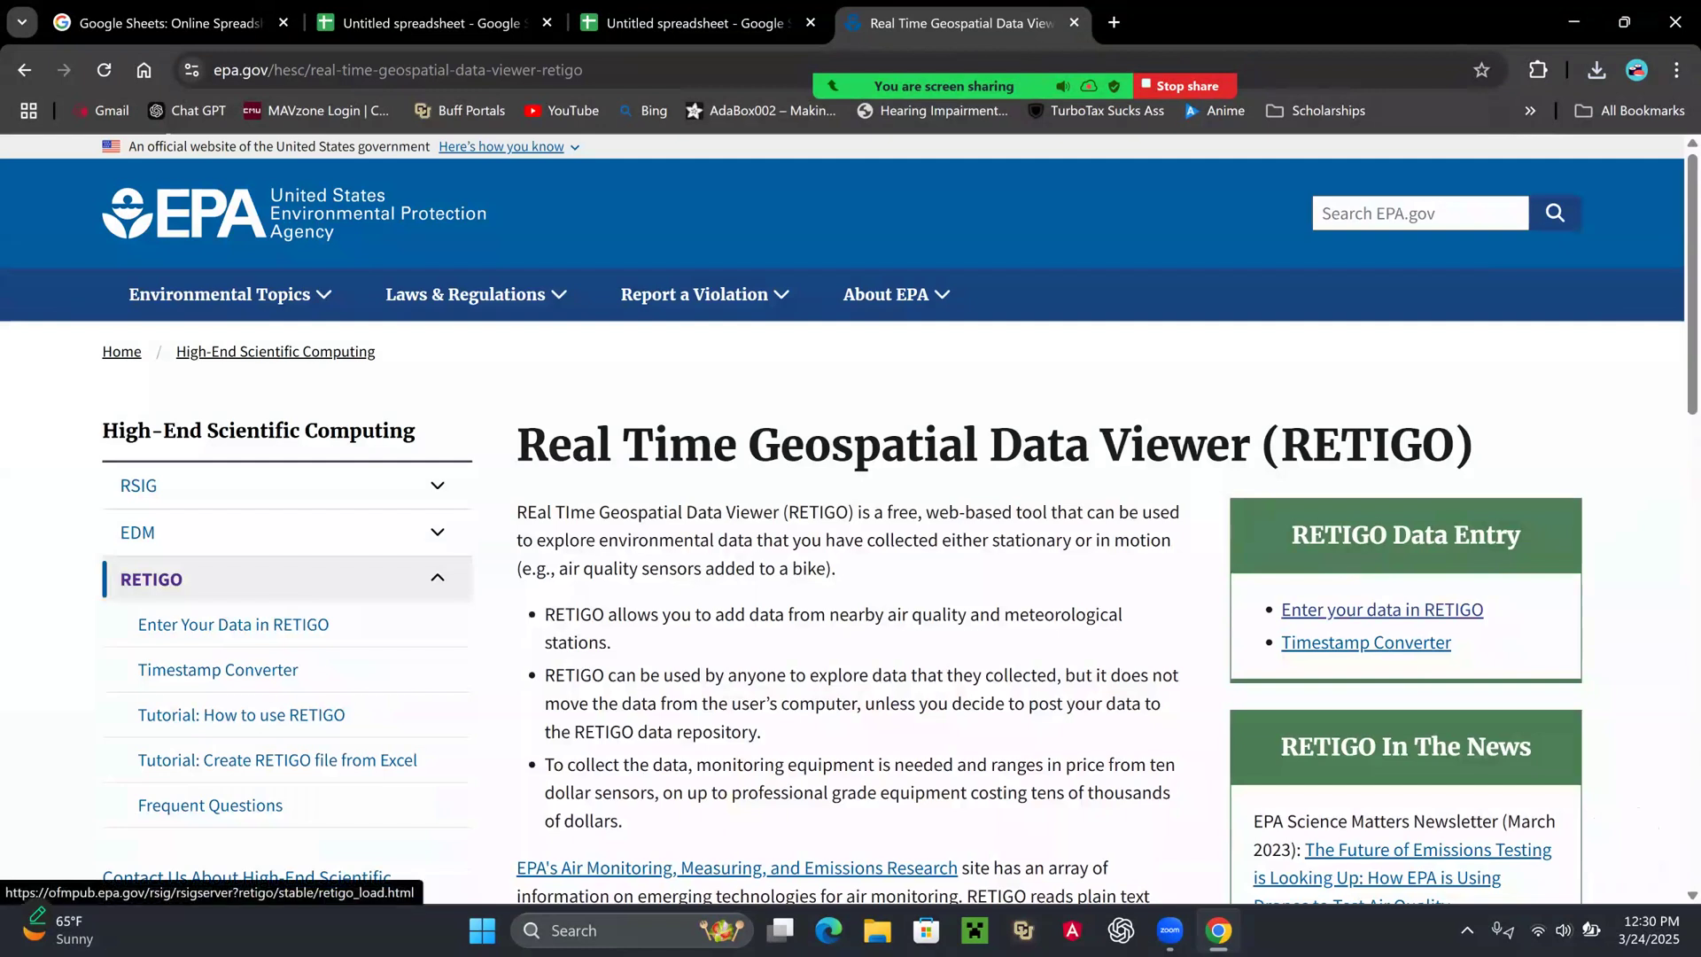
{"action": "left_click", "coordinate": [1382, 609]}
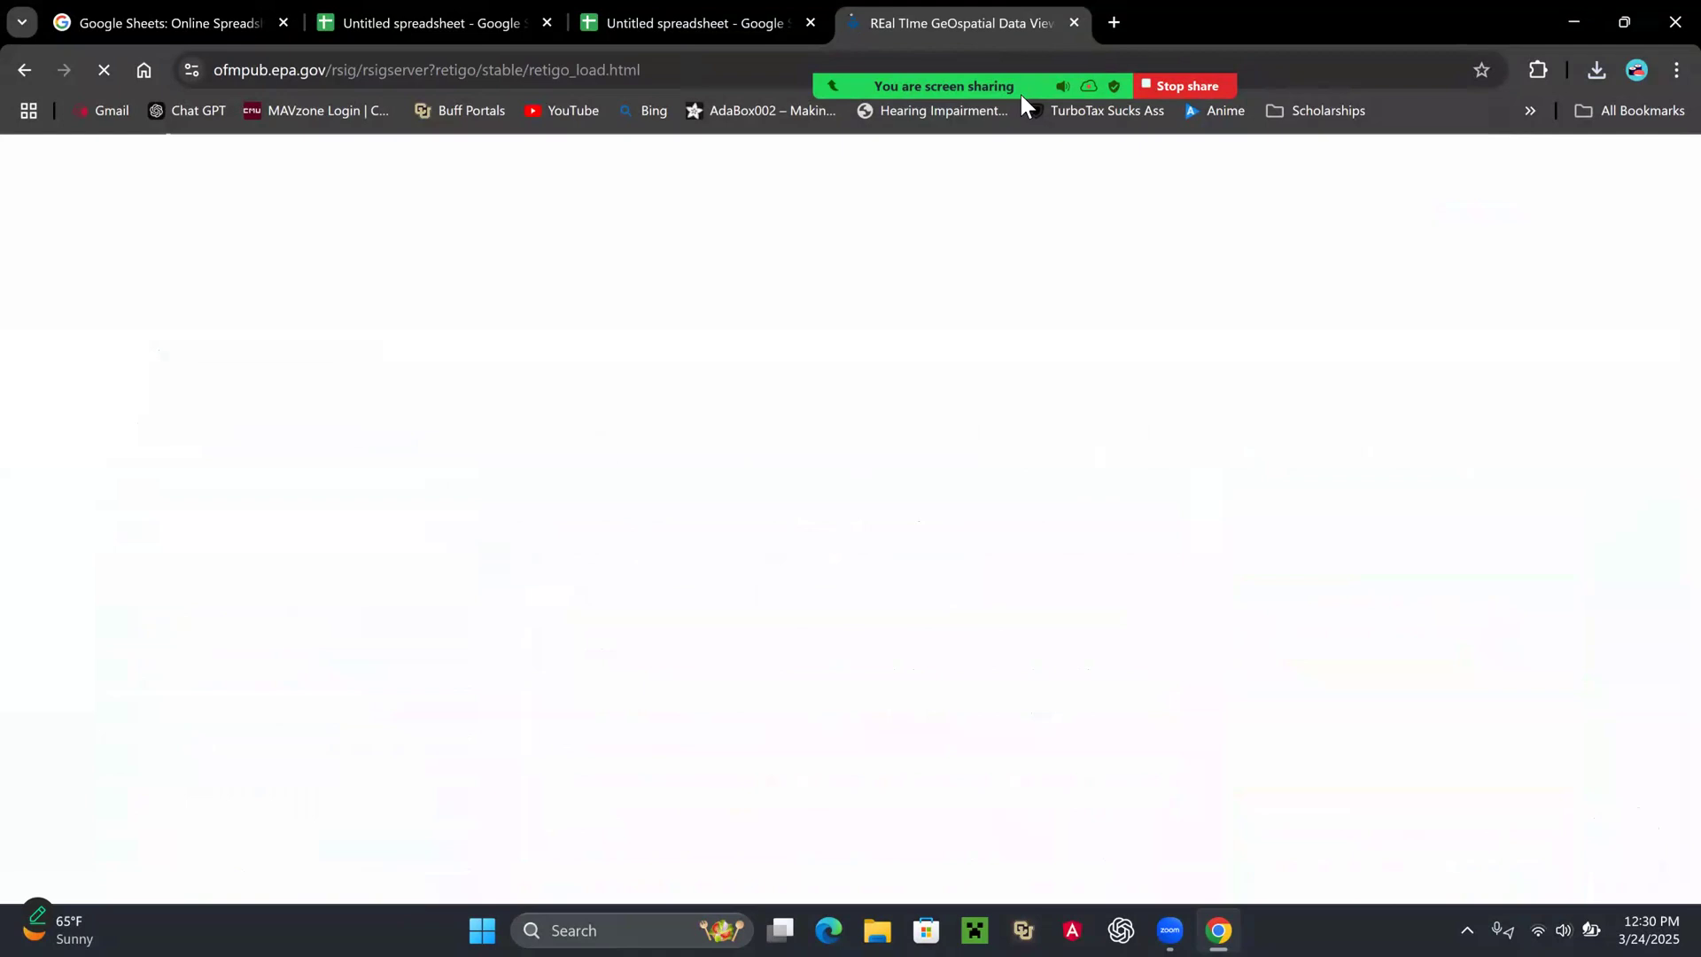
{"action": "mouse_move", "coordinate": [974, 99]}
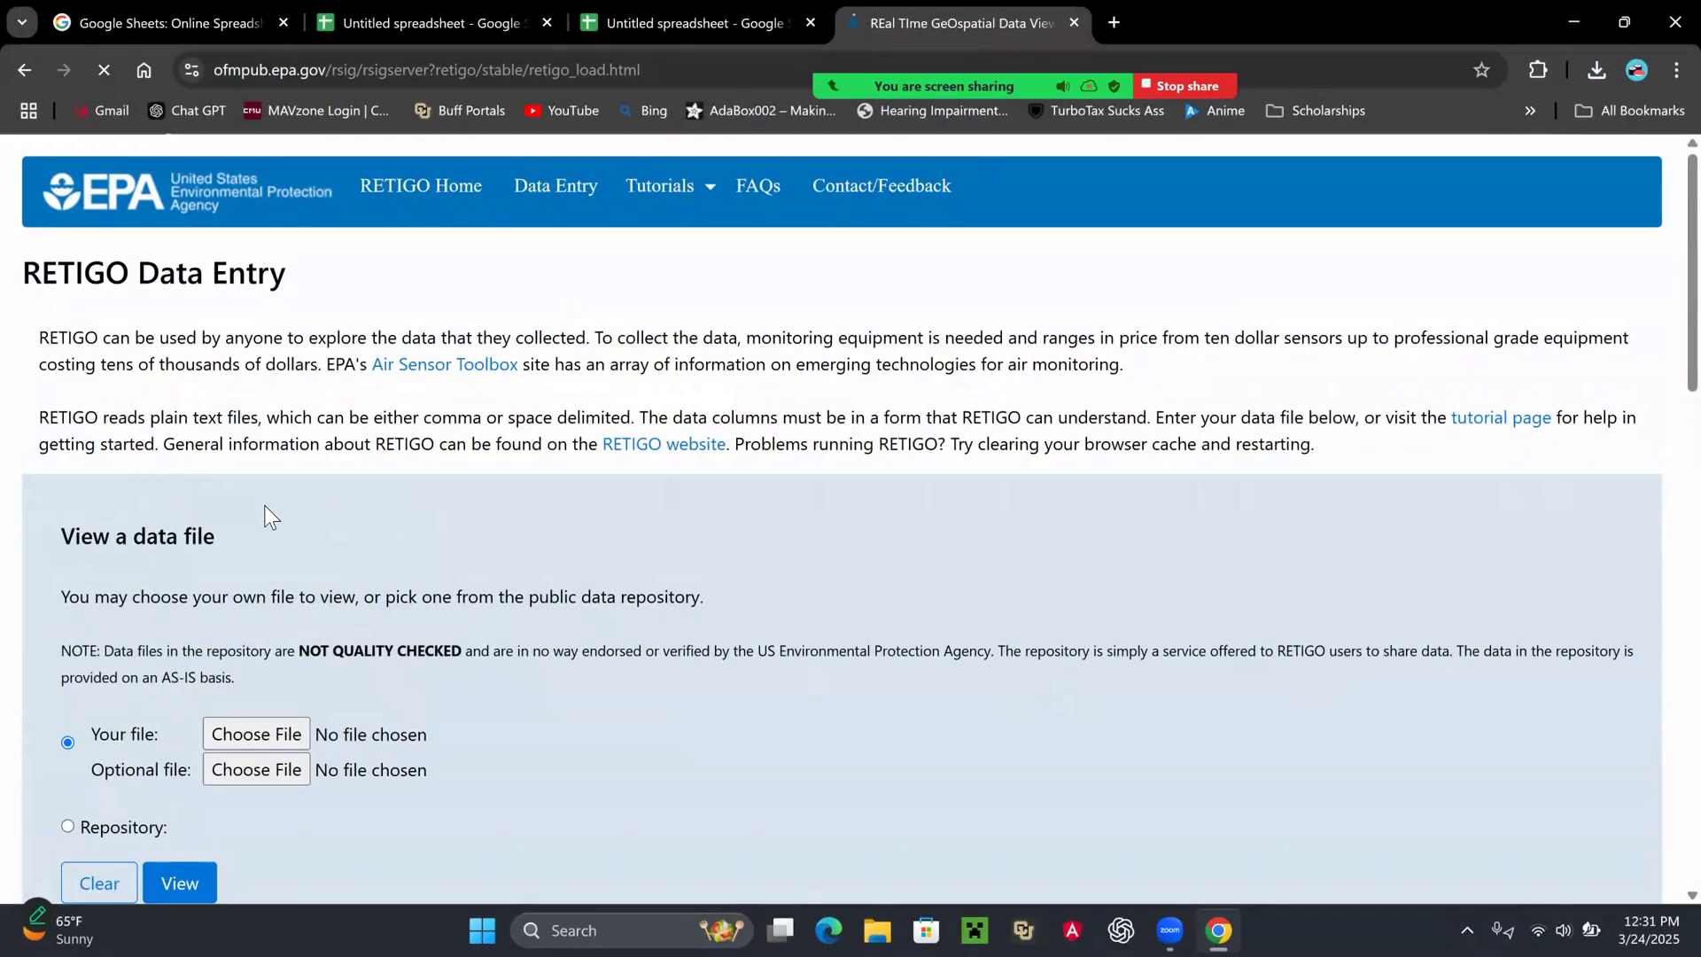
Choose Room_with_Candel_2_16_WITH_HEADERS from Downloads as your own data file in RETIGO and view it.
{"action": "scroll", "coordinate": [263, 503], "scroll_direction": "down", "scroll_amount": 2}
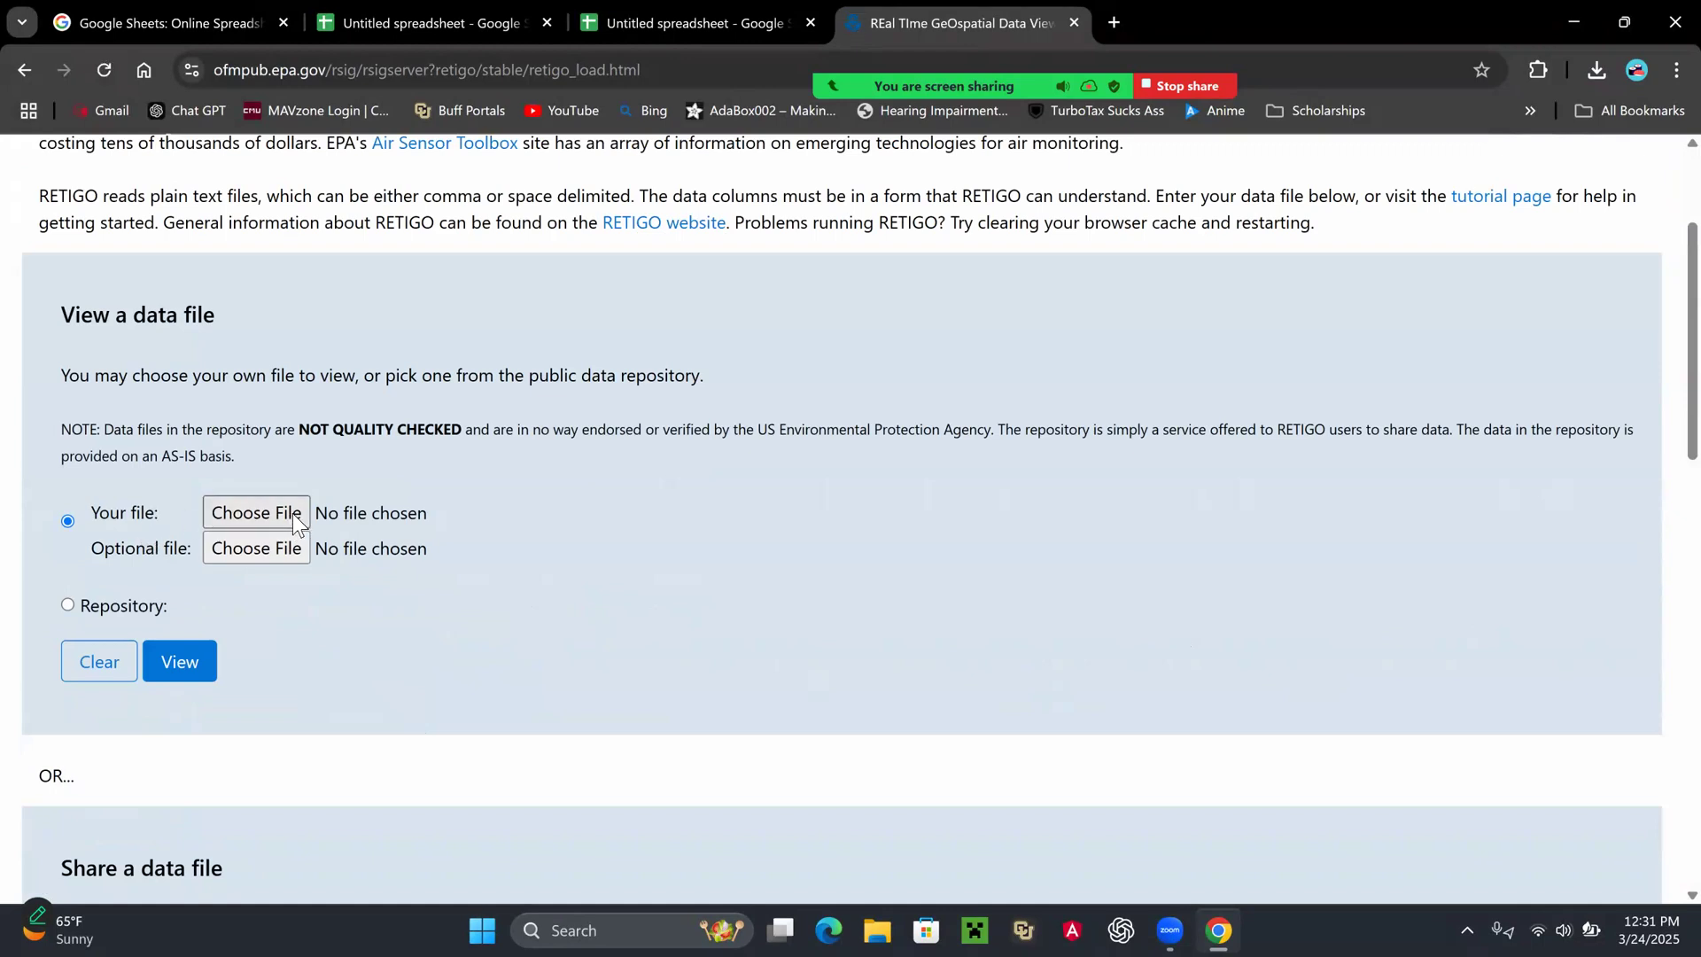
{"action": "left_click", "coordinate": [279, 519]}
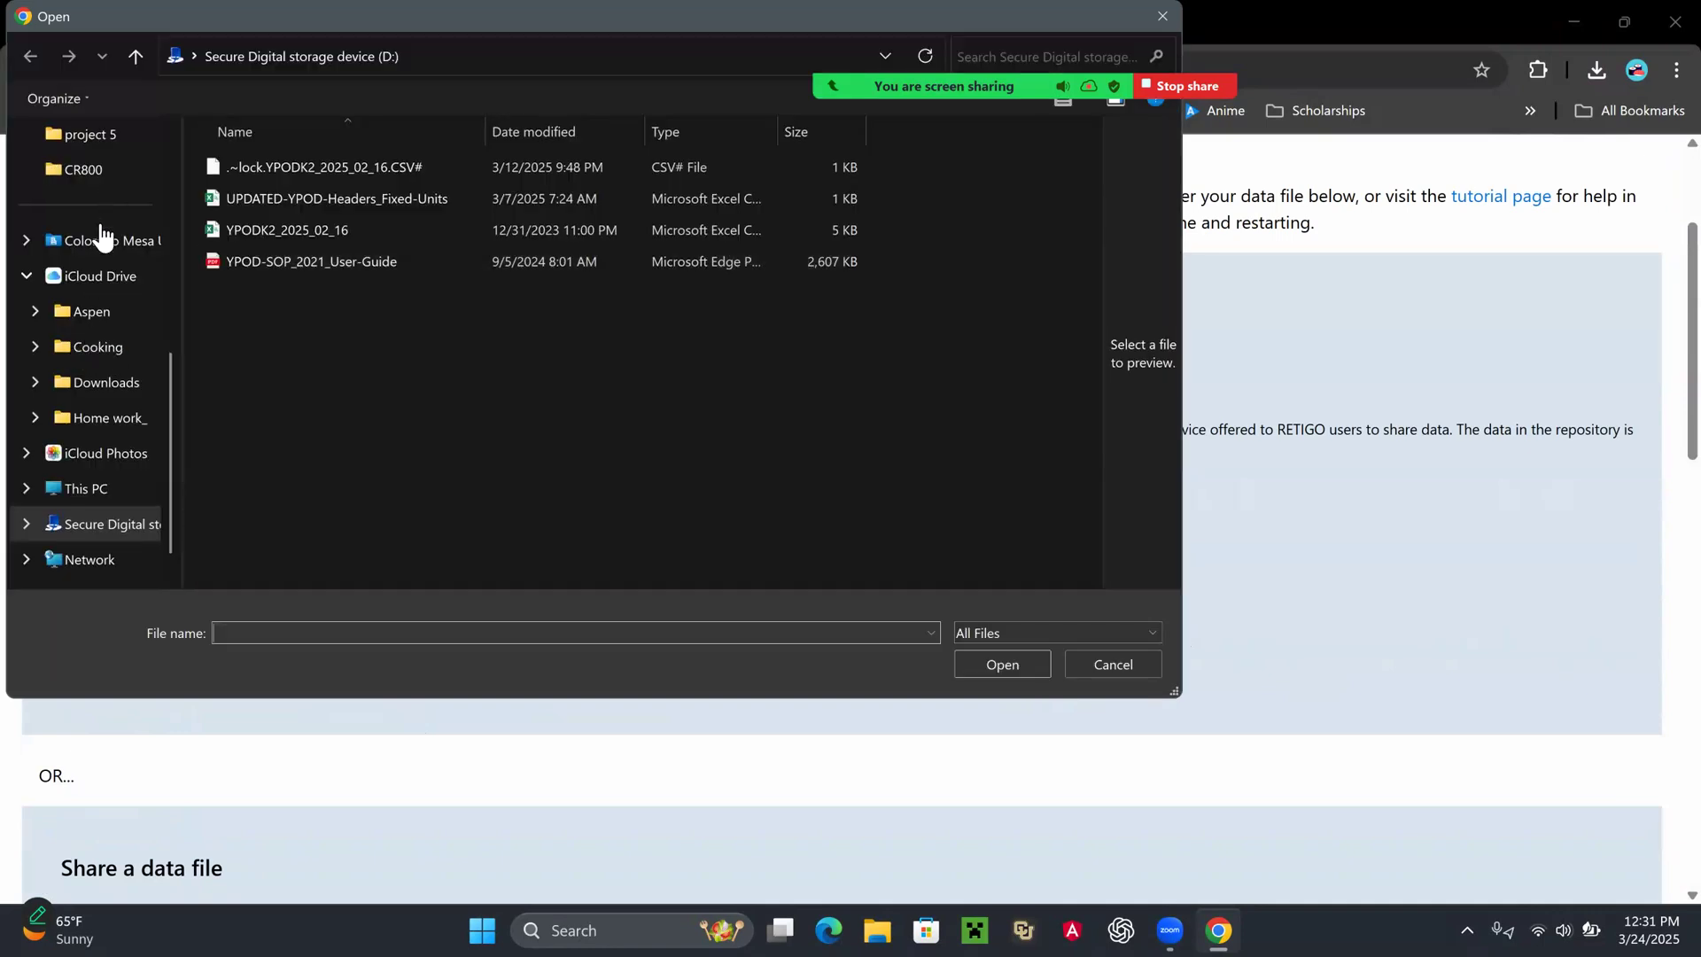
{"action": "scroll", "coordinate": [113, 372], "scroll_direction": "up", "scroll_amount": 8}
{"action": "left_click", "coordinate": [106, 357]}
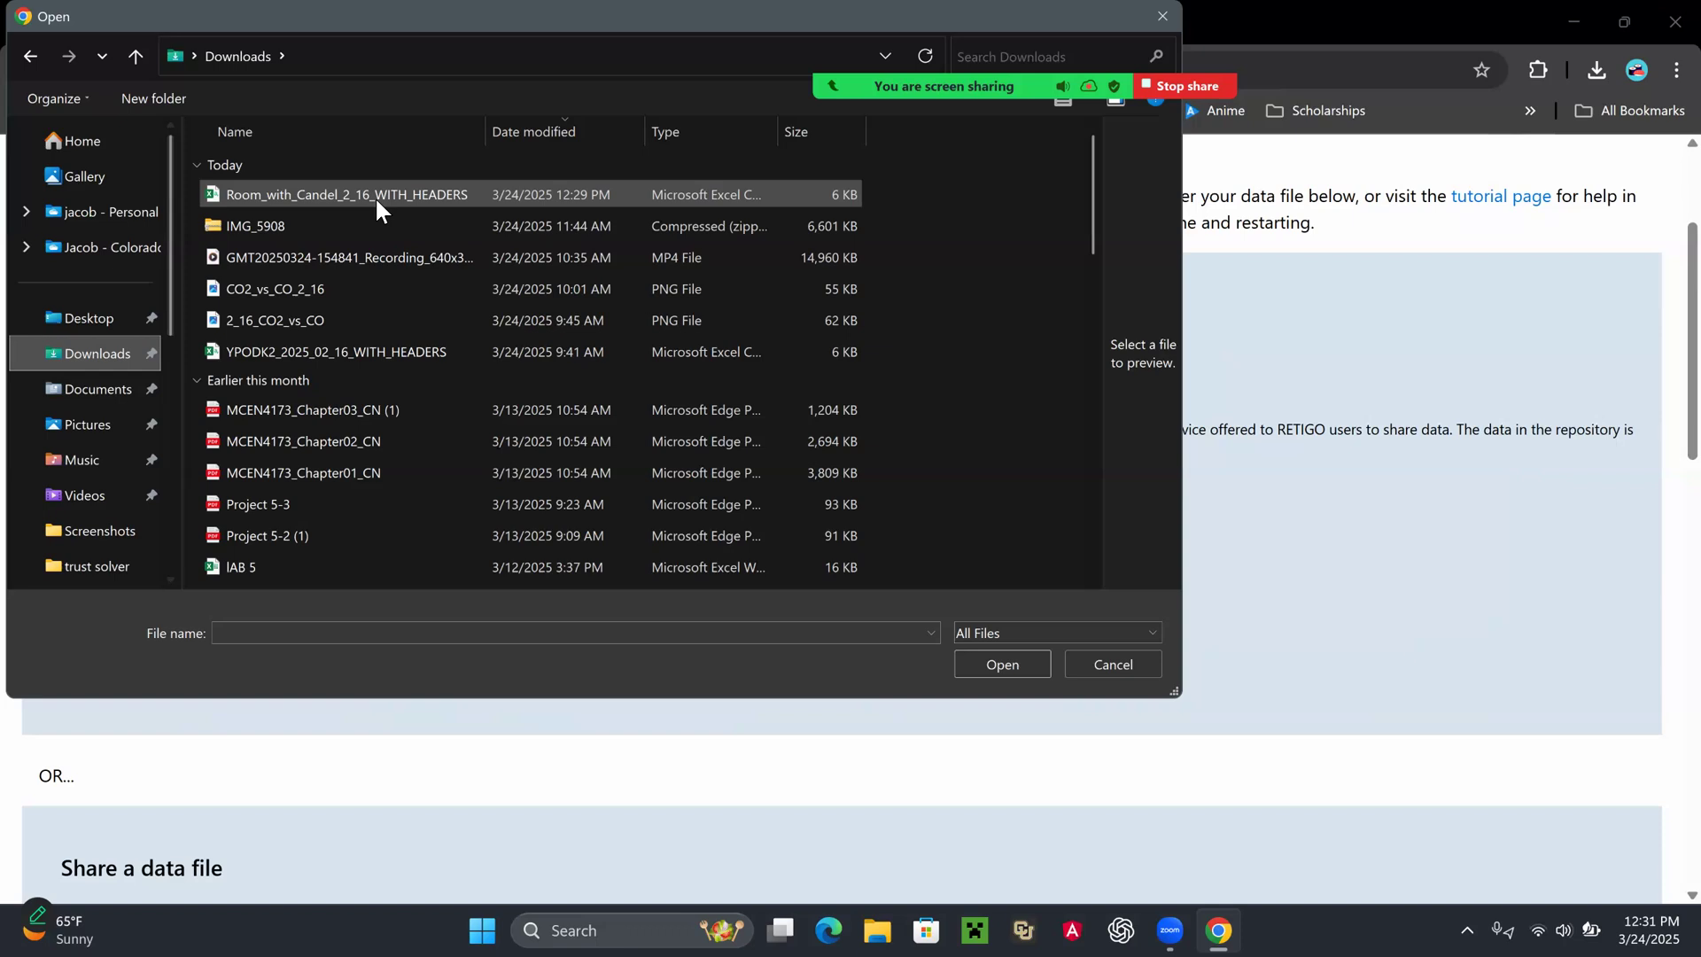
{"action": "left_click", "coordinate": [473, 193]}
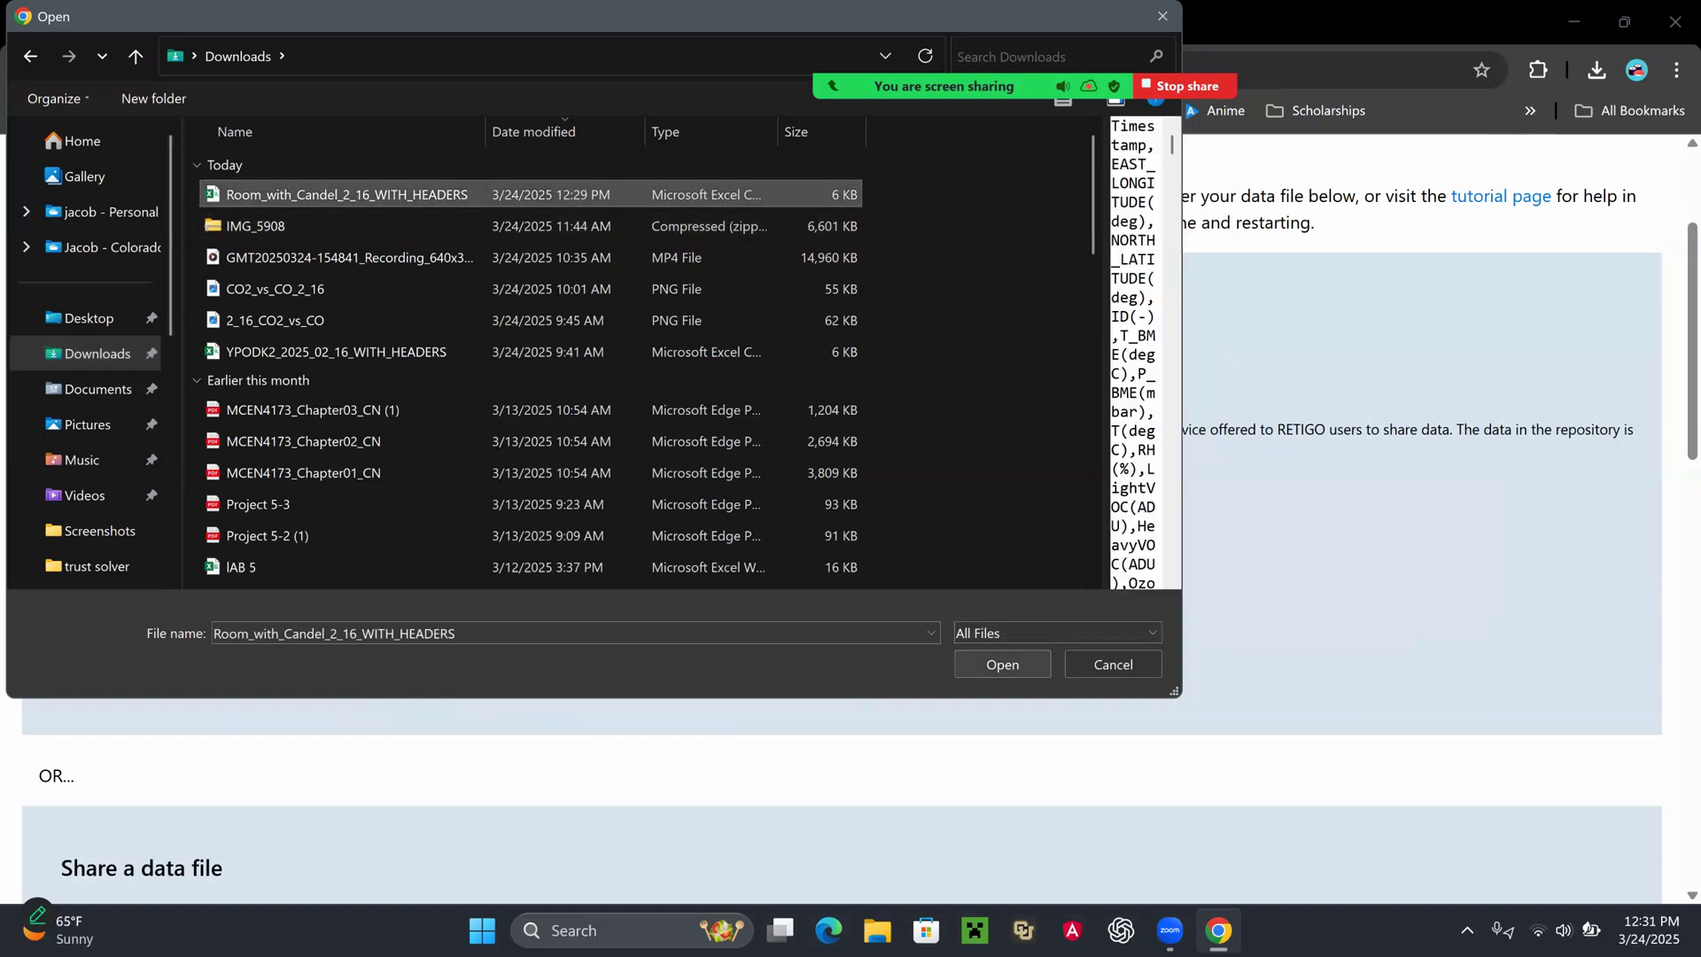
{"action": "left_click", "coordinate": [1007, 664]}
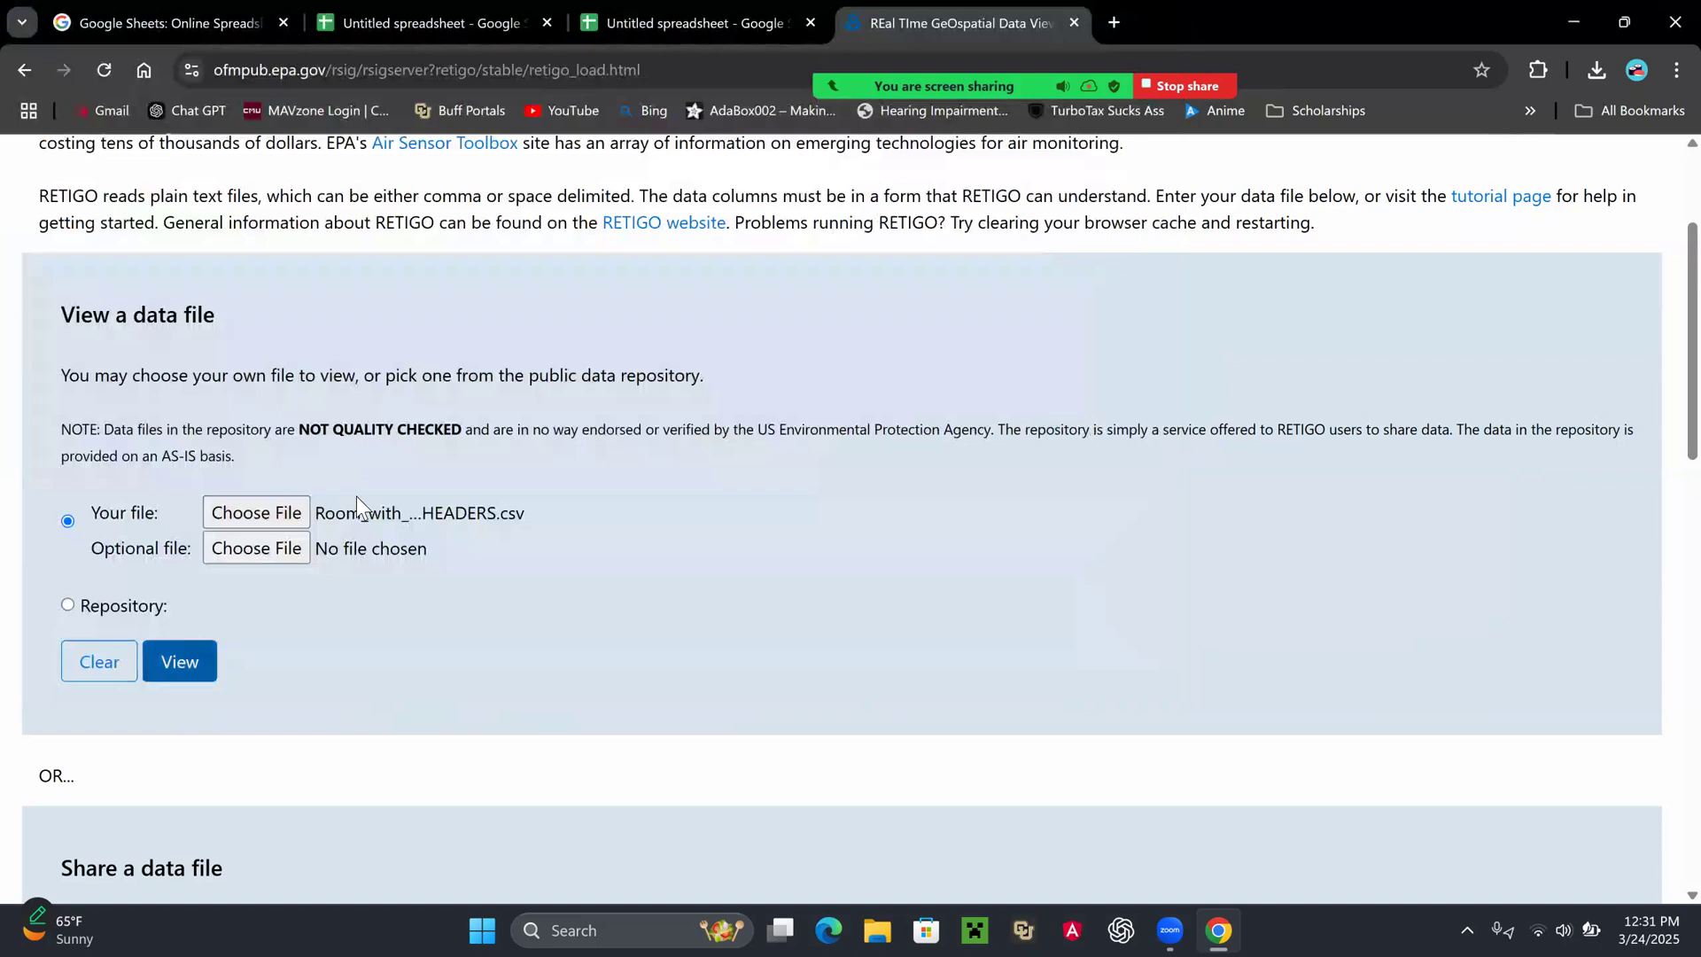
{"action": "left_click", "coordinate": [180, 662]}
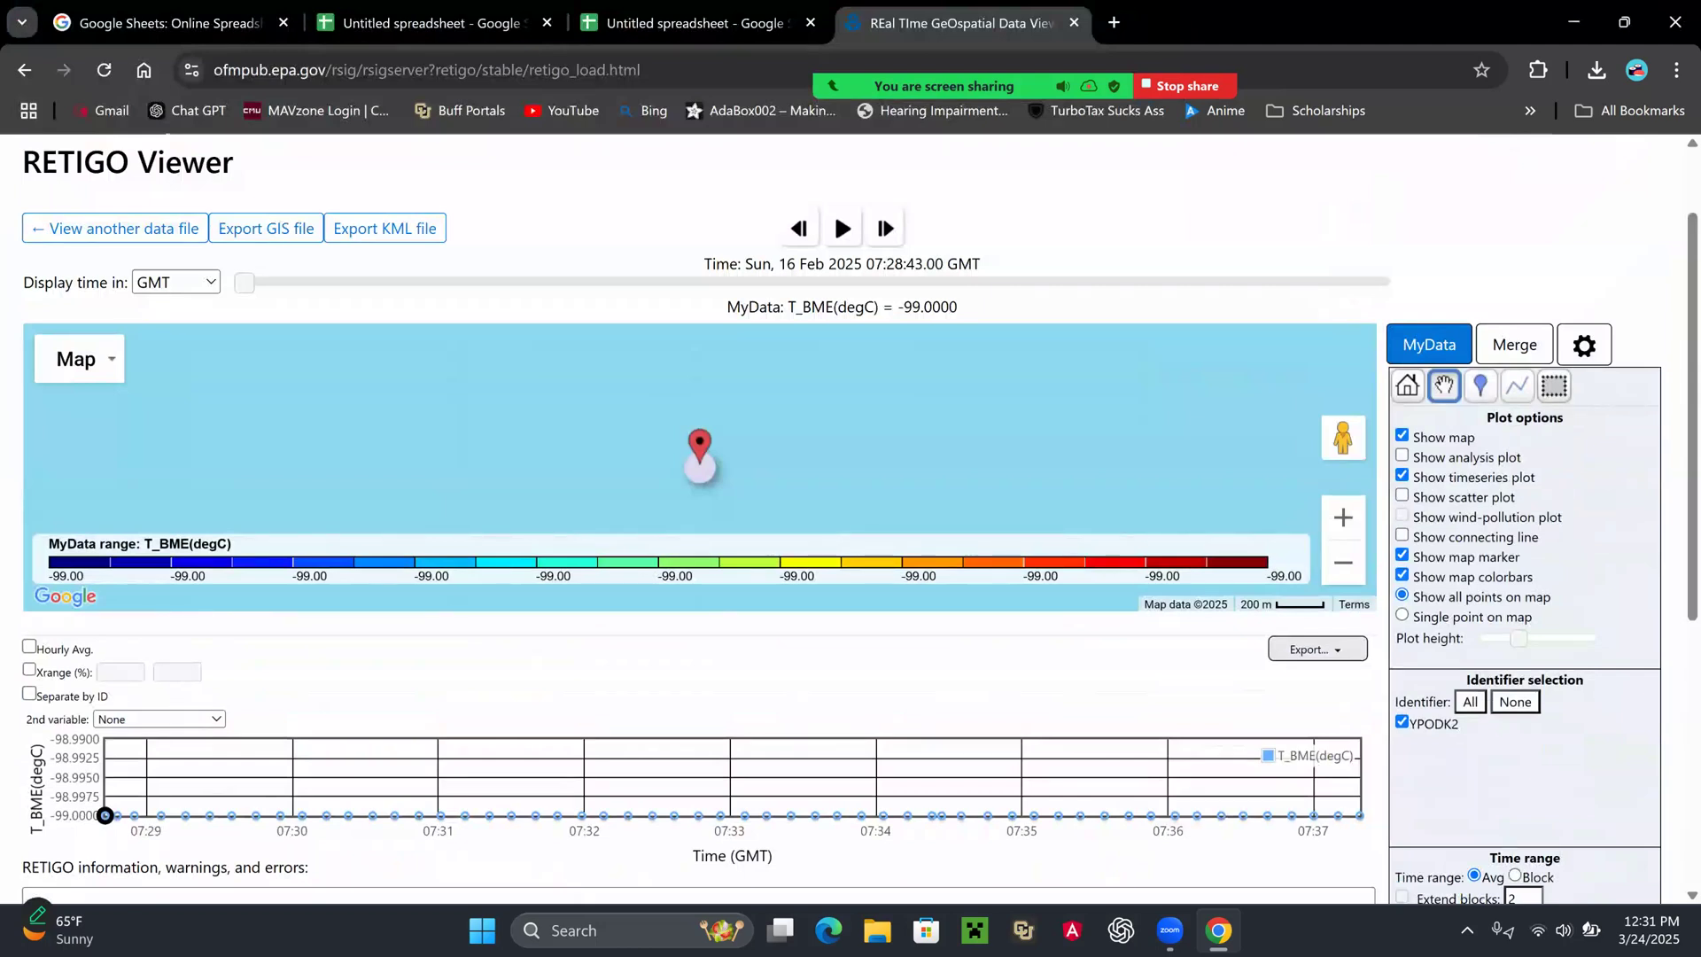
Hide the map and show the scatter plot in the RETIGO viewer.
{"action": "left_click", "coordinate": [1401, 435]}
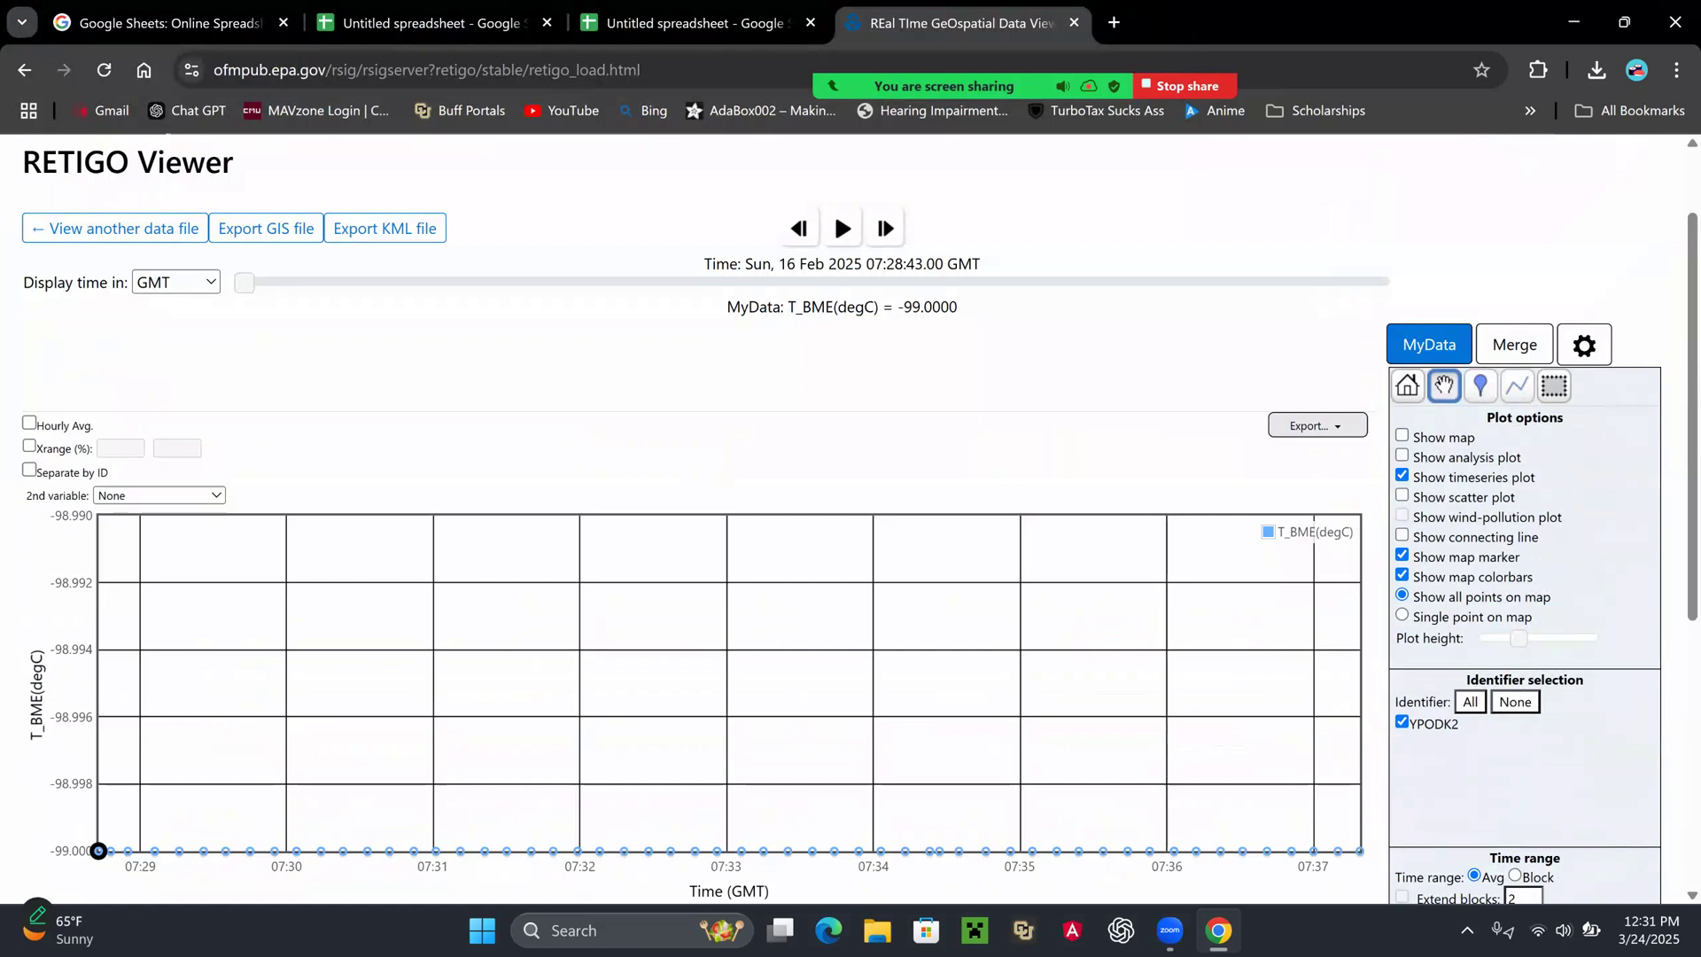
{"action": "left_click", "coordinate": [1401, 495]}
{"action": "left_click", "coordinate": [639, 605]}
{"action": "left_click", "coordinate": [998, 690]}
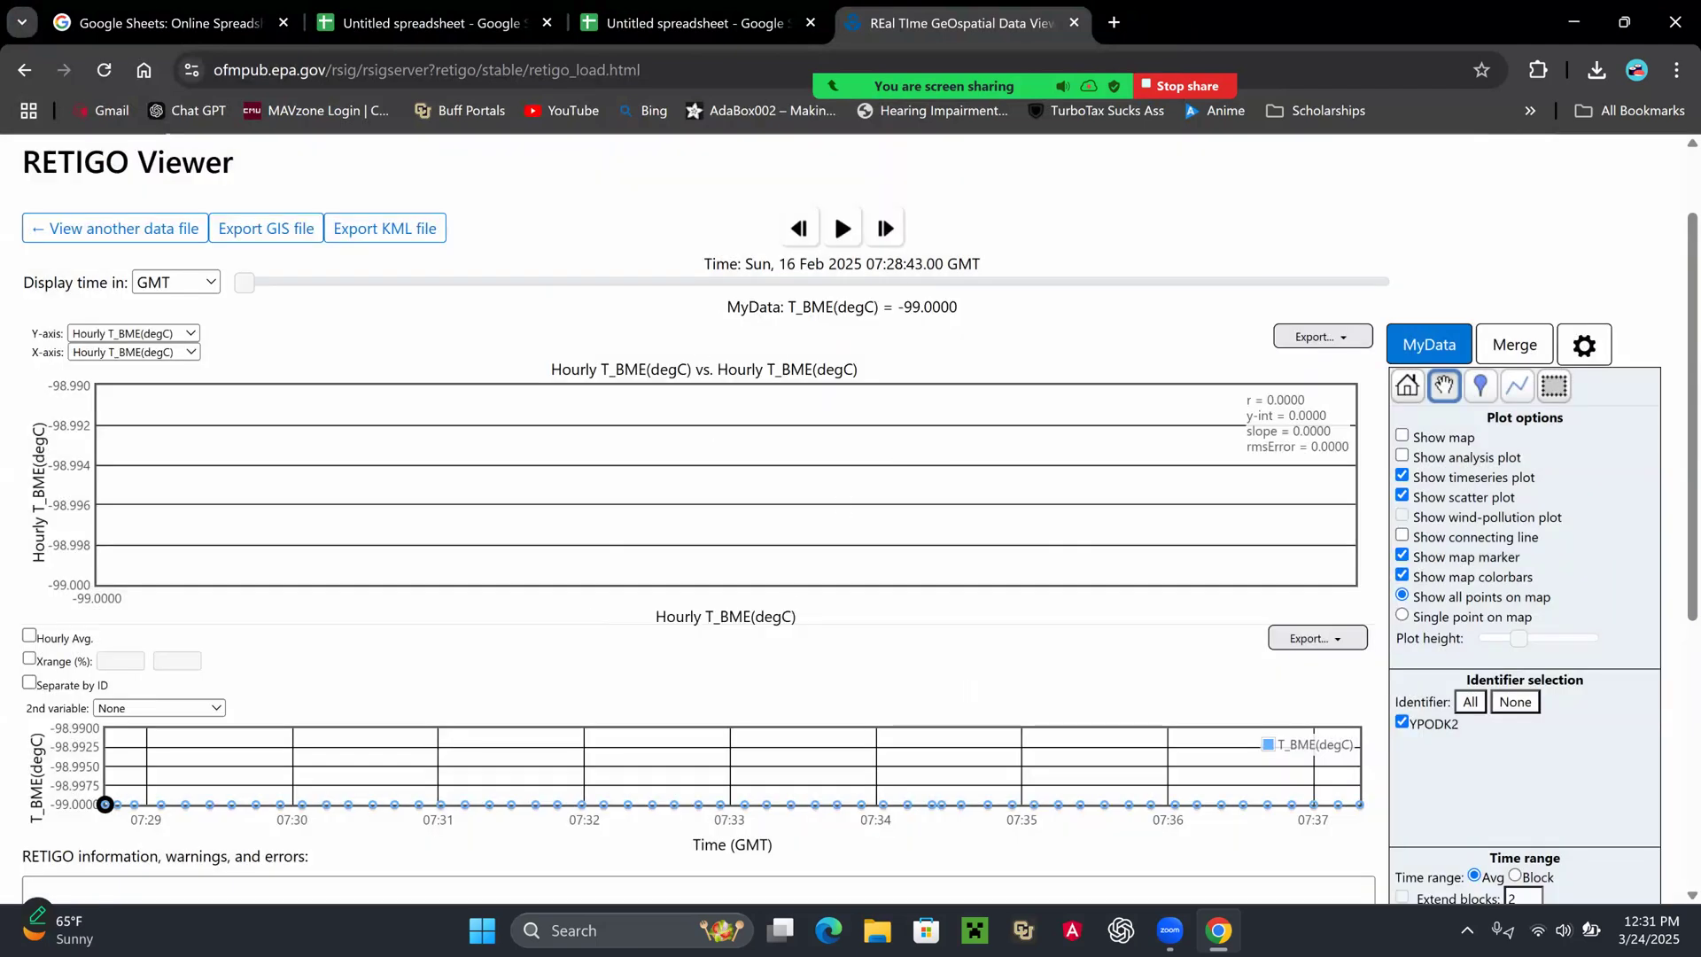
Increase the plot height to its maximum in the plot options.
{"action": "scroll", "coordinate": [850, 518], "scroll_direction": "down", "scroll_amount": 2}
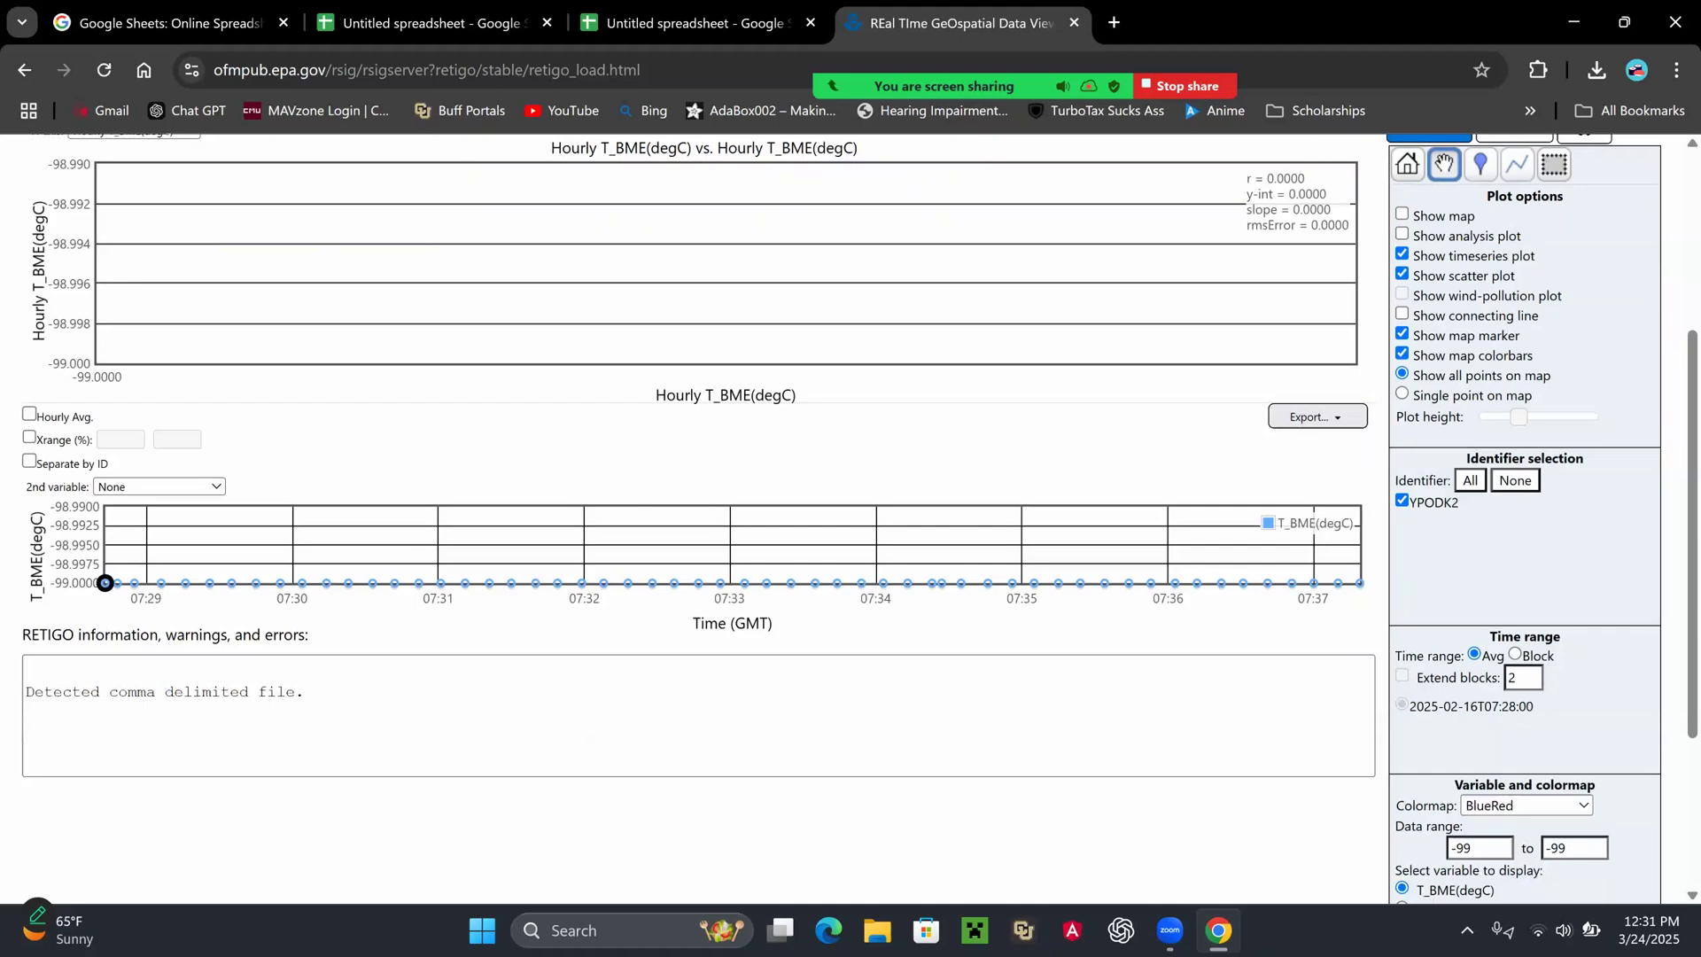
{"action": "scroll", "coordinate": [656, 394], "scroll_direction": "down", "scroll_amount": 2}
{"action": "scroll", "coordinate": [753, 381], "scroll_direction": "up", "scroll_amount": 1}
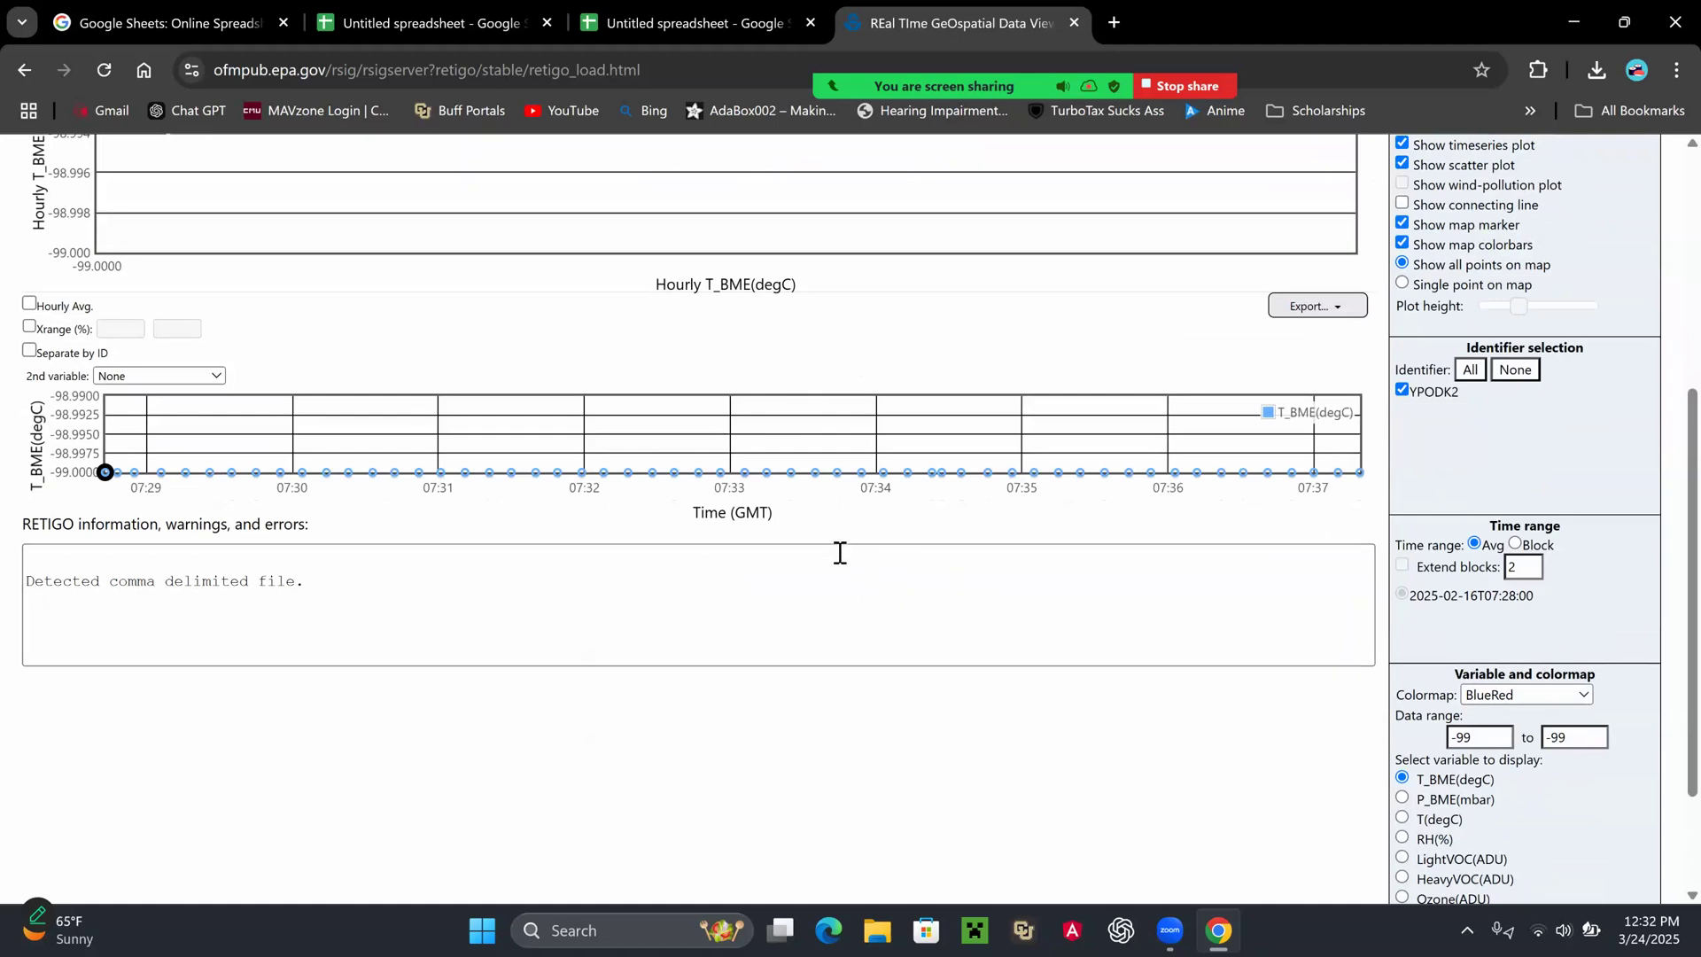
{"action": "scroll", "coordinate": [829, 611], "scroll_direction": "up", "scroll_amount": 2}
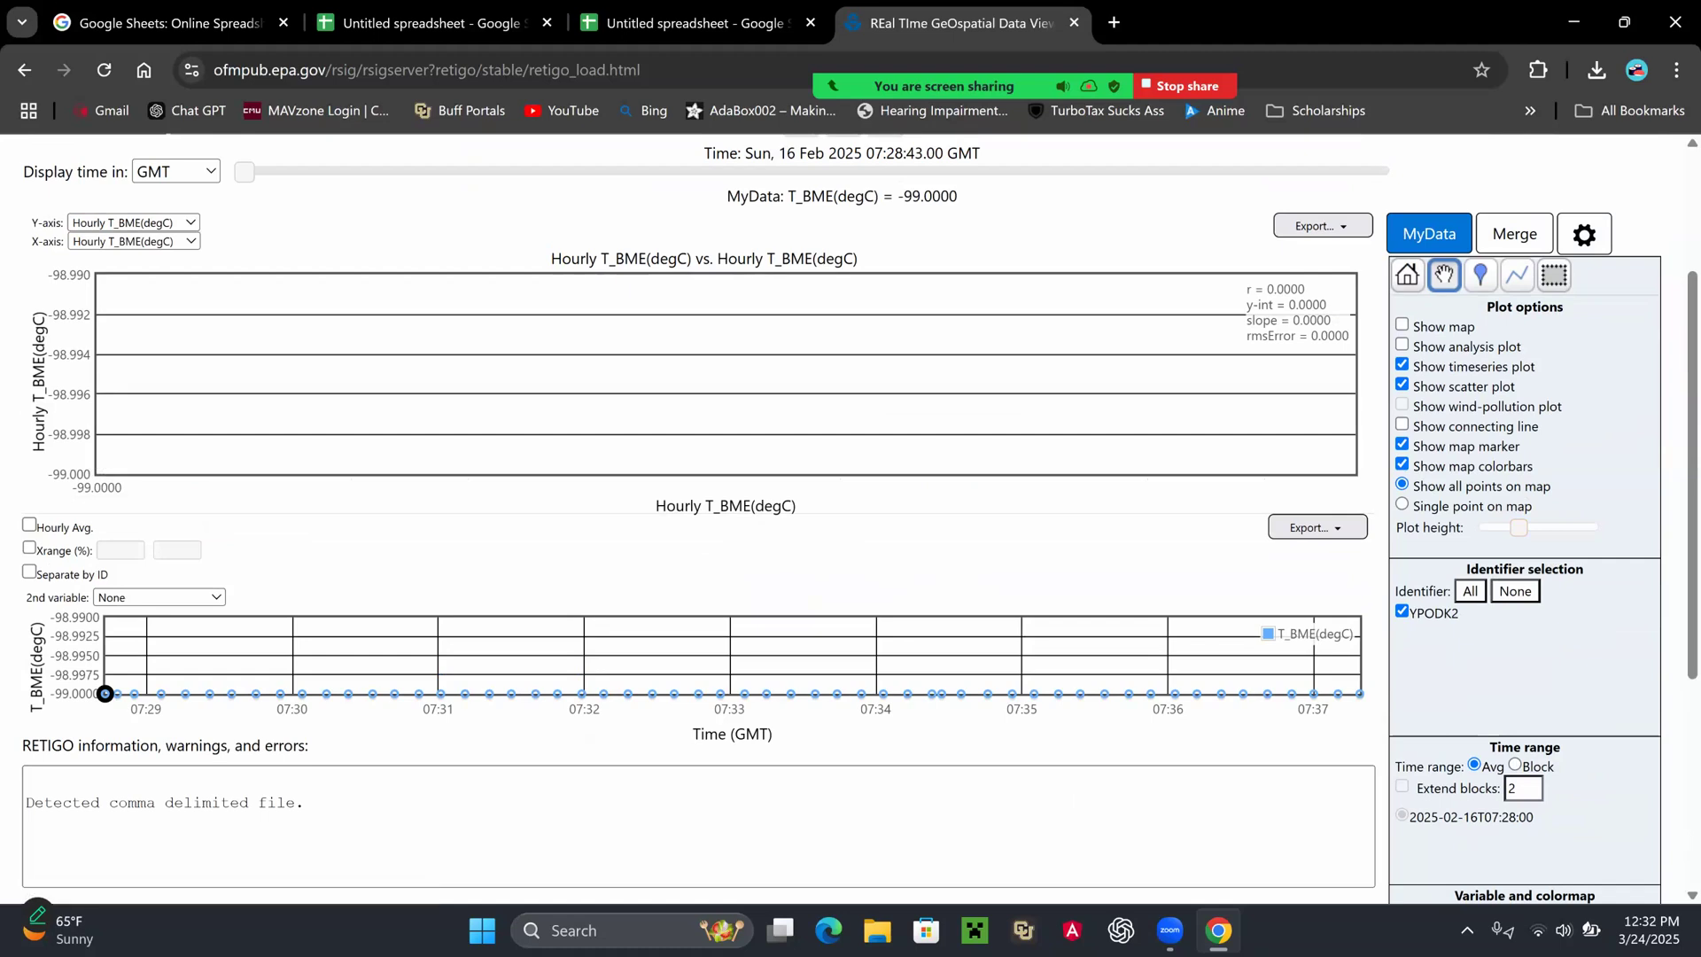
{"action": "left_click_drag", "start_coordinate": [1518, 528], "coordinate": [1597, 528]}
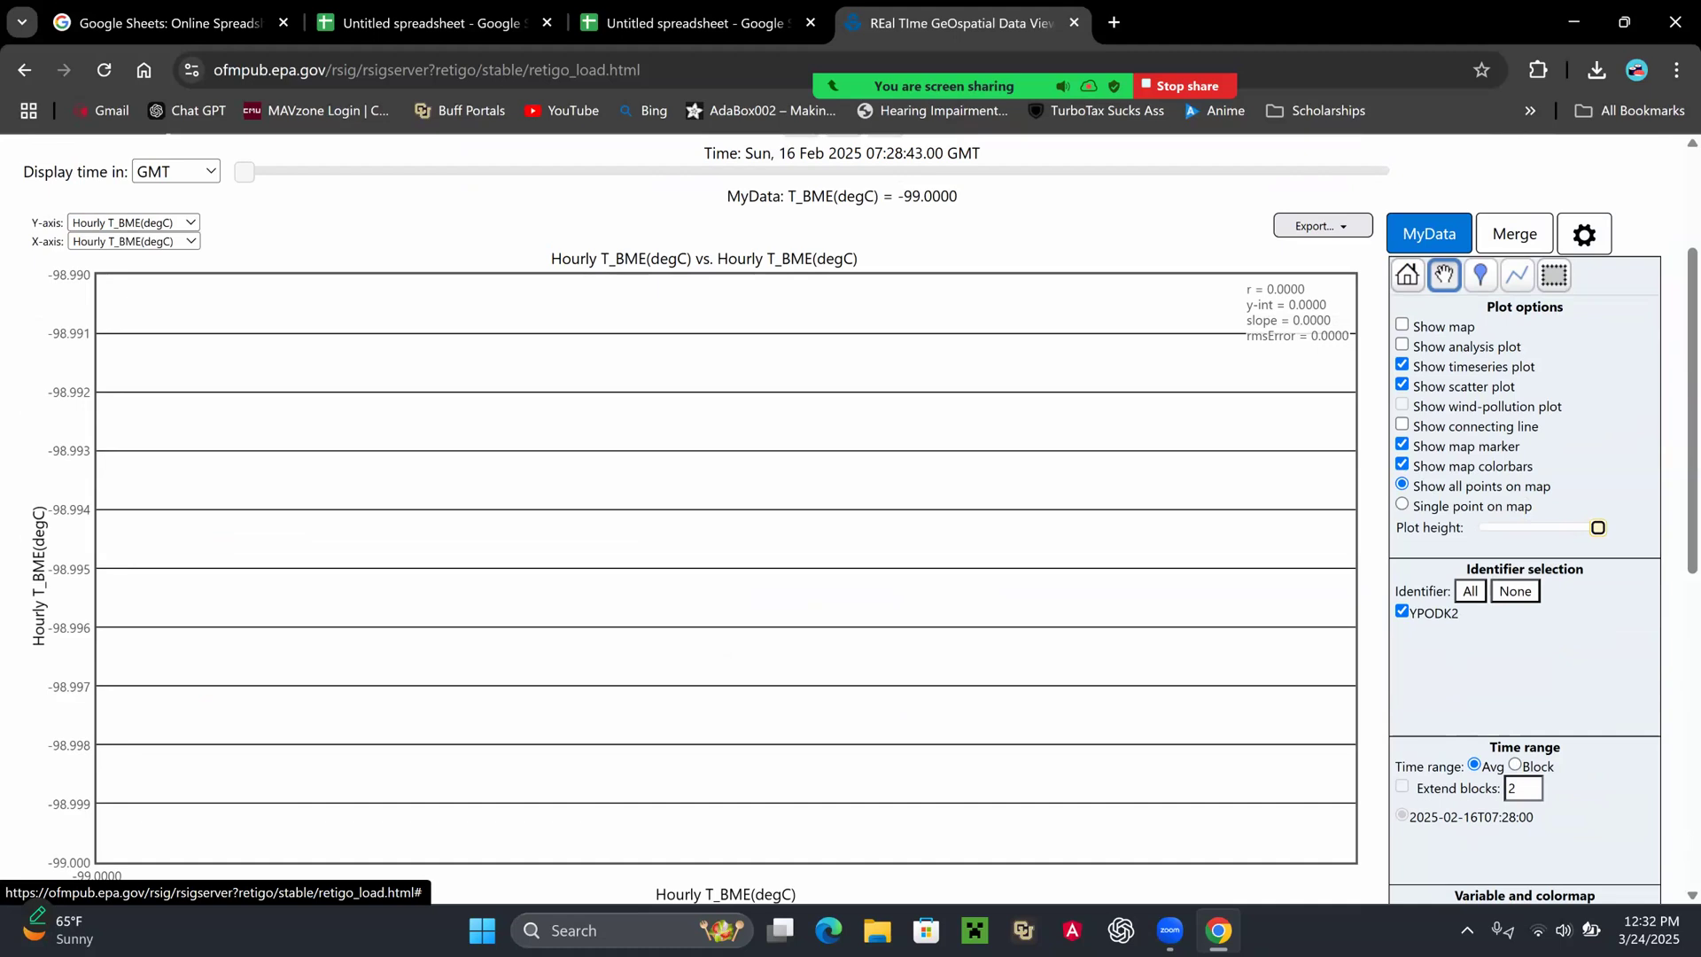
Change the displayed variable of the timeseries plot from T_BME(degC) to CO(ADU).
{"action": "scroll", "coordinate": [1597, 528], "scroll_direction": "down", "scroll_amount": 6}
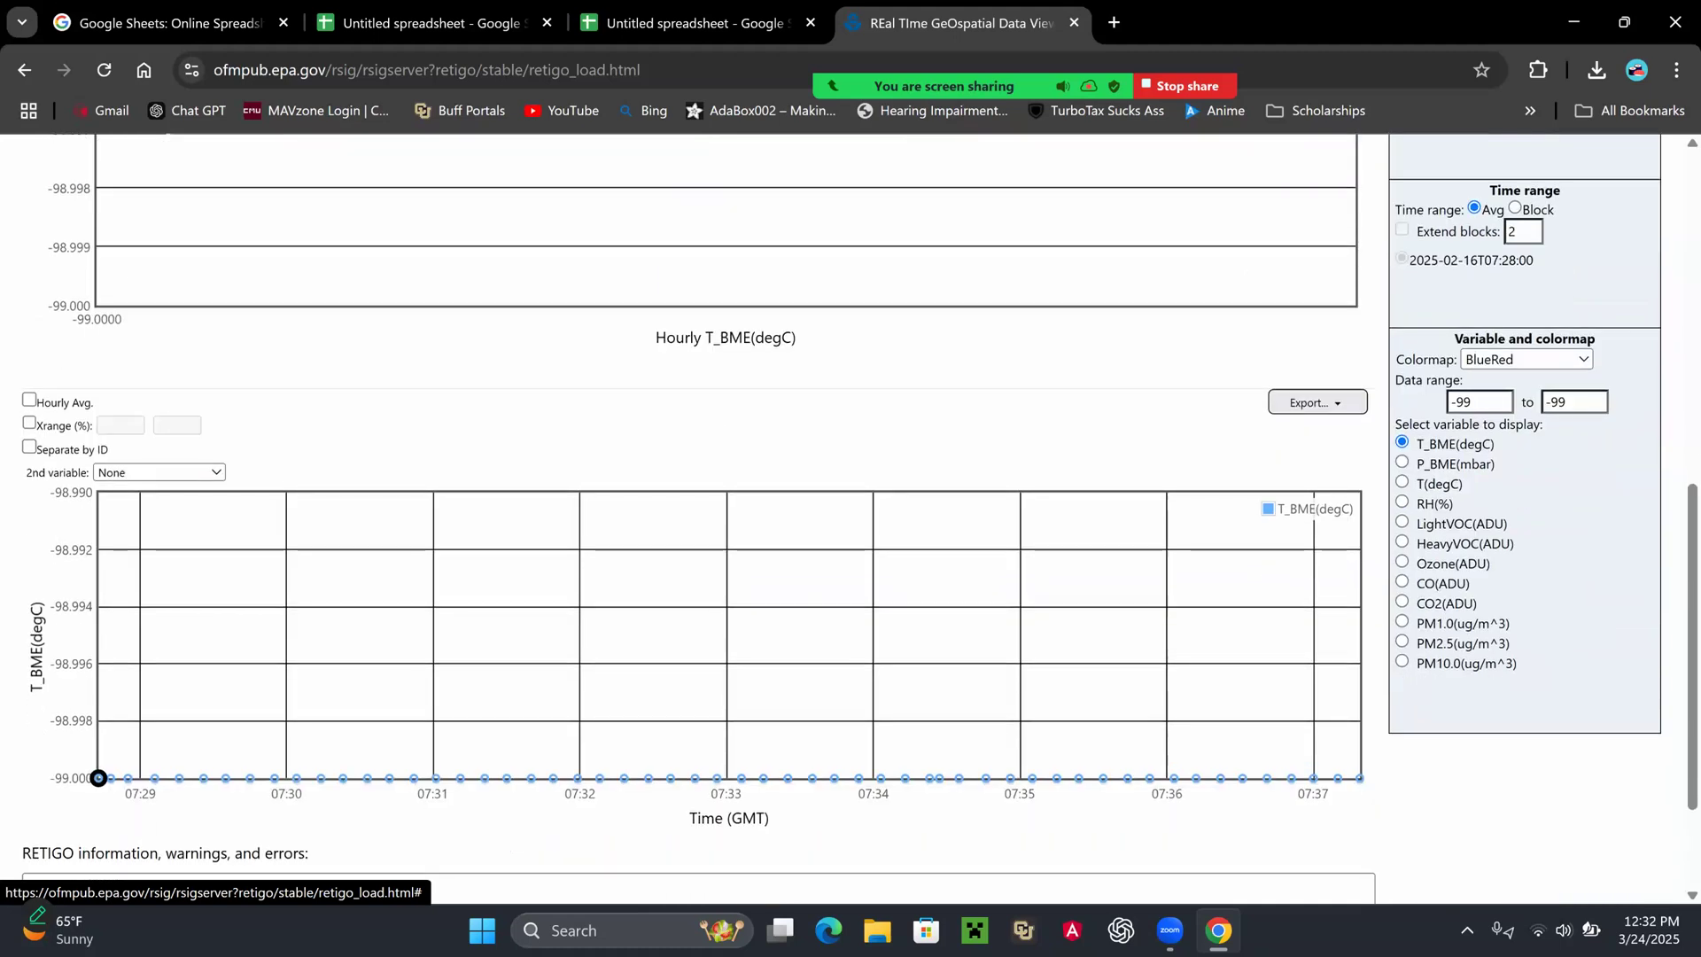
{"action": "scroll", "coordinate": [690, 532], "scroll_direction": "down", "scroll_amount": 2}
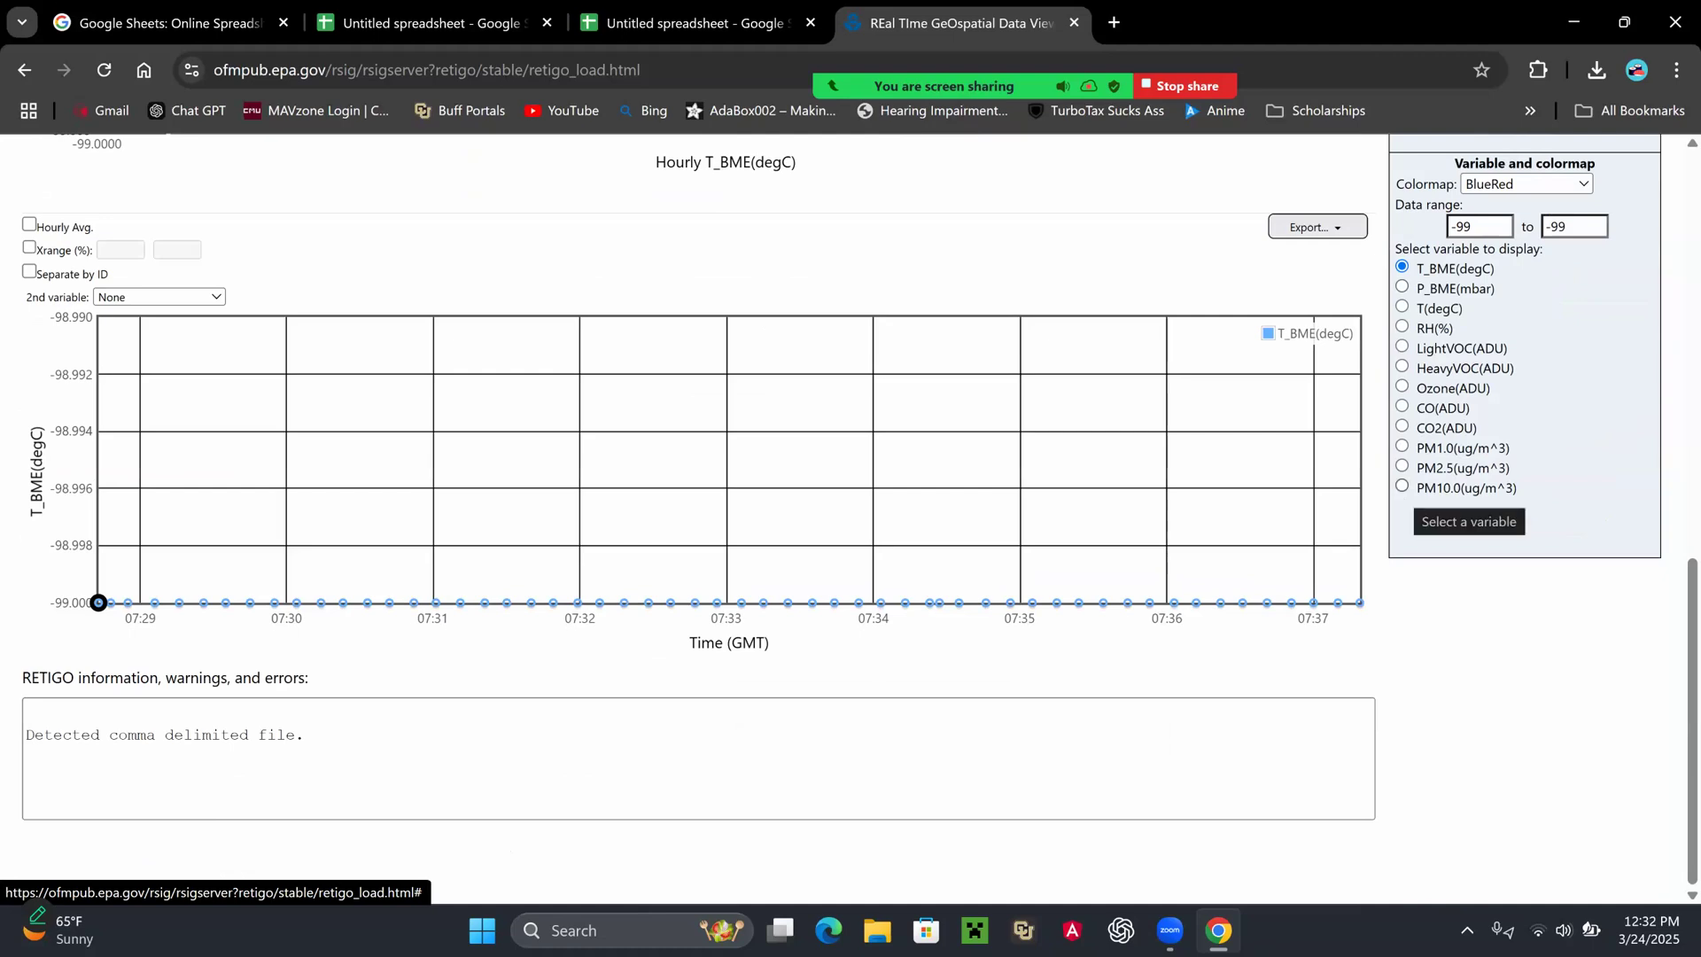
{"action": "left_click", "coordinate": [1401, 485]}
{"action": "key", "text": "Up"}
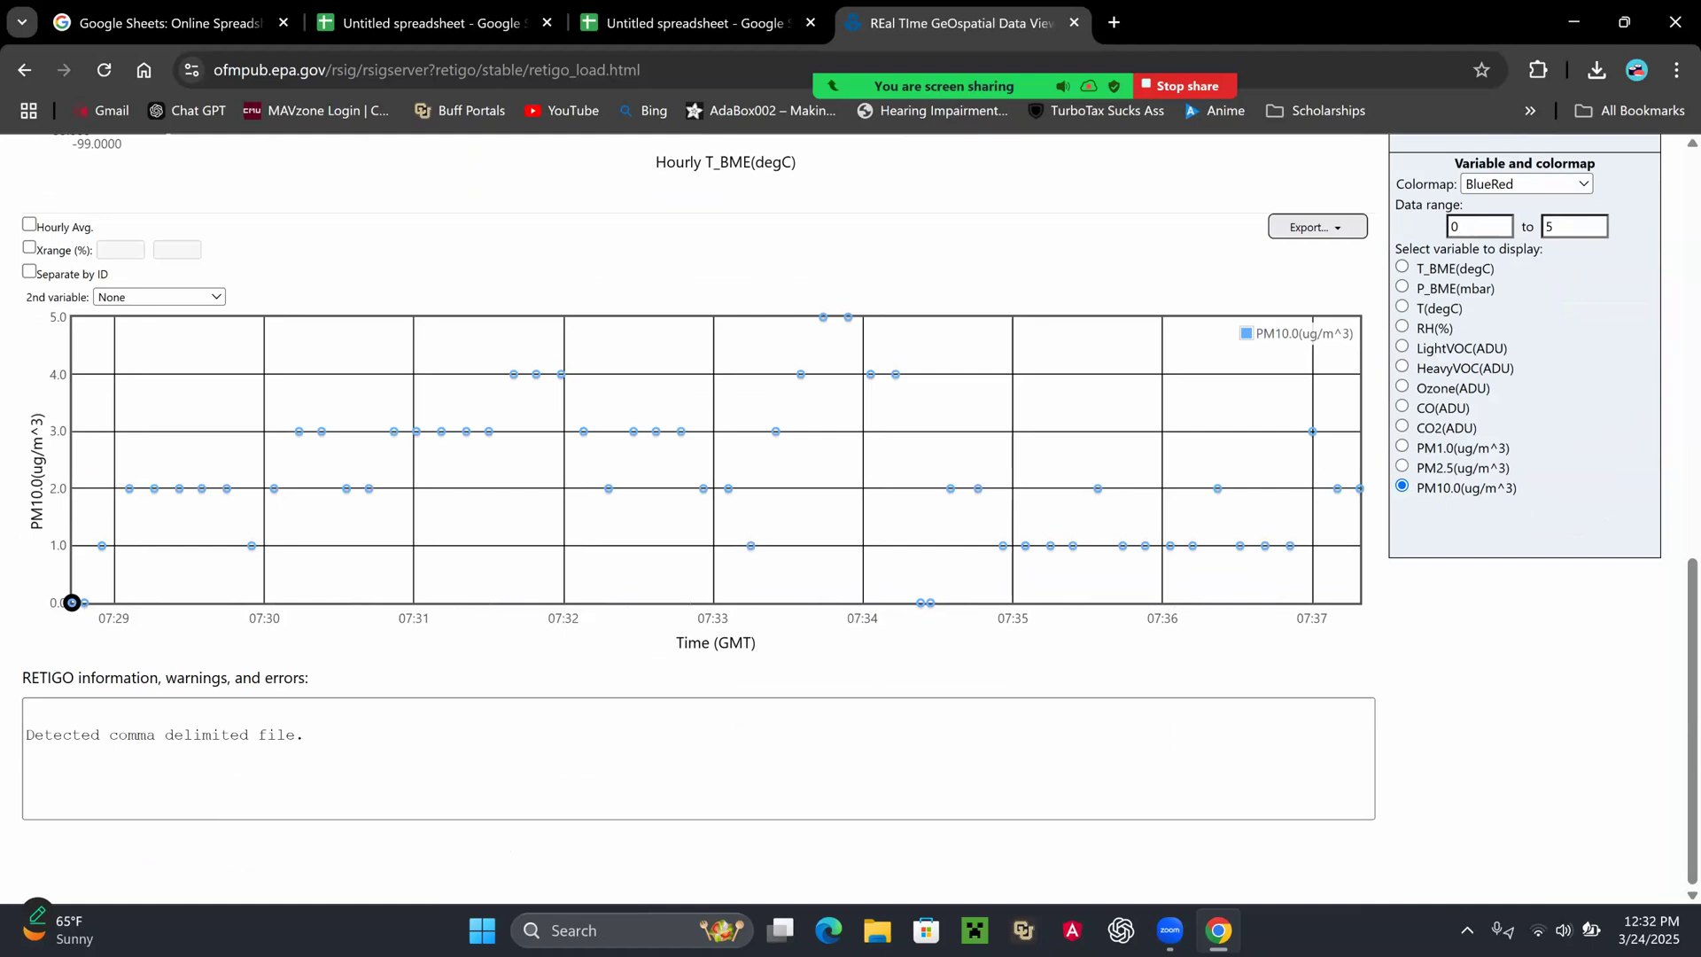
{"action": "key", "text": "Up"}
{"action": "key", "text": "Up"}
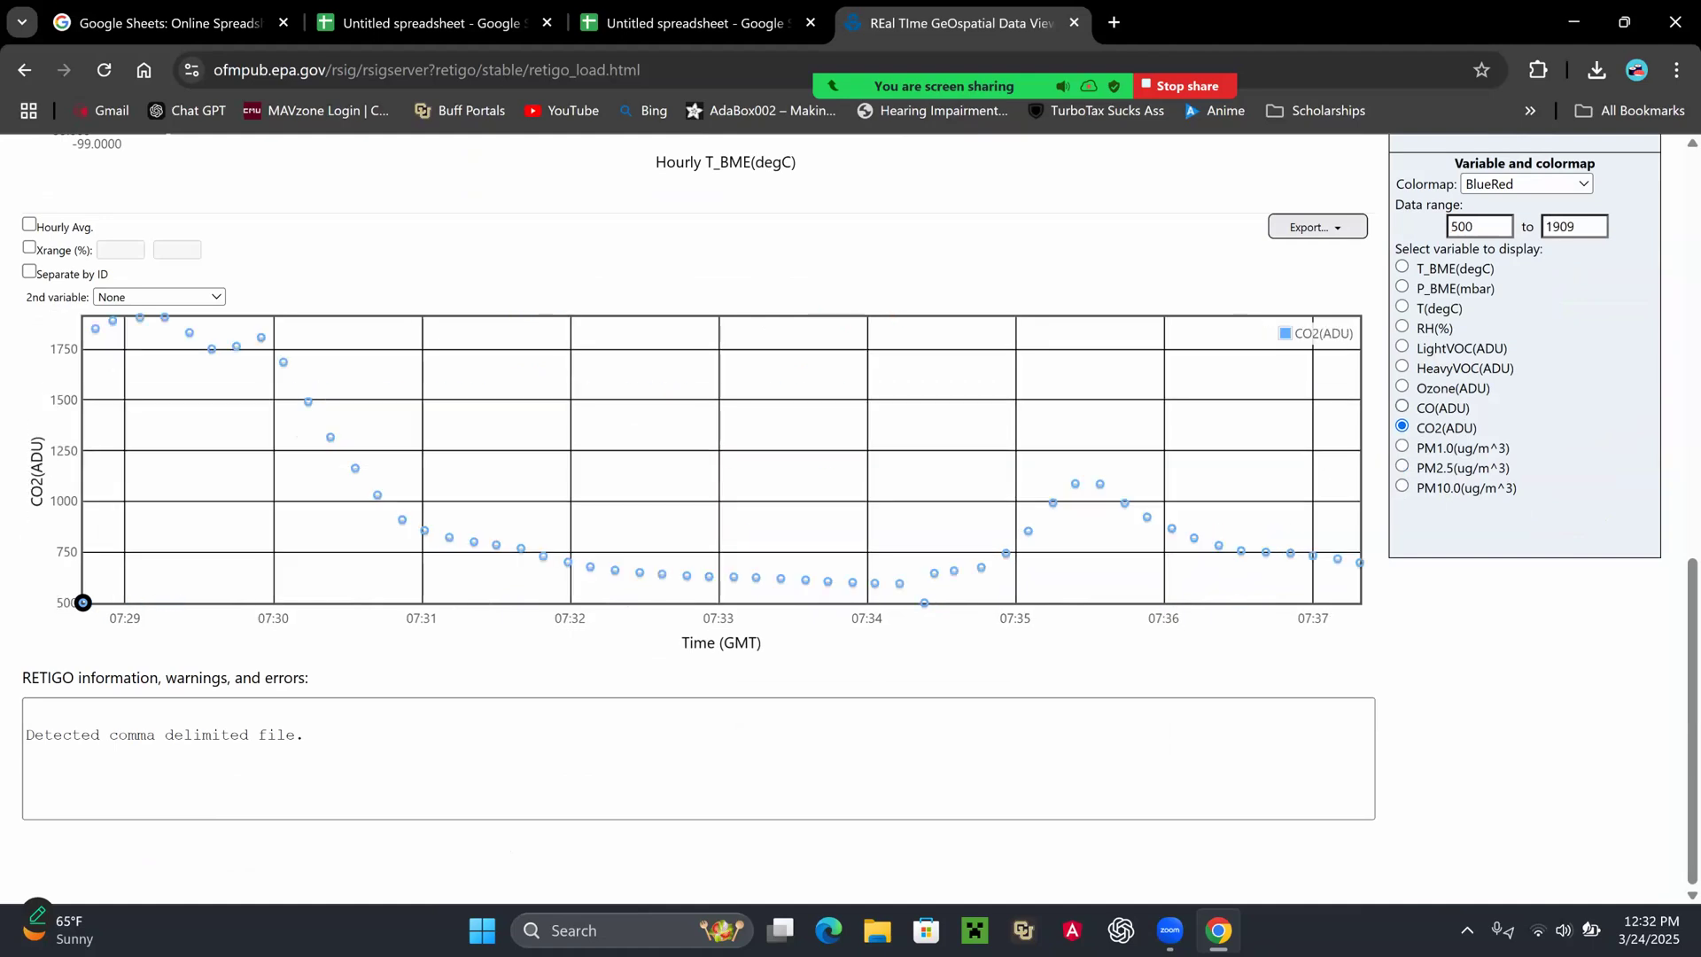
{"action": "key", "text": "Up"}
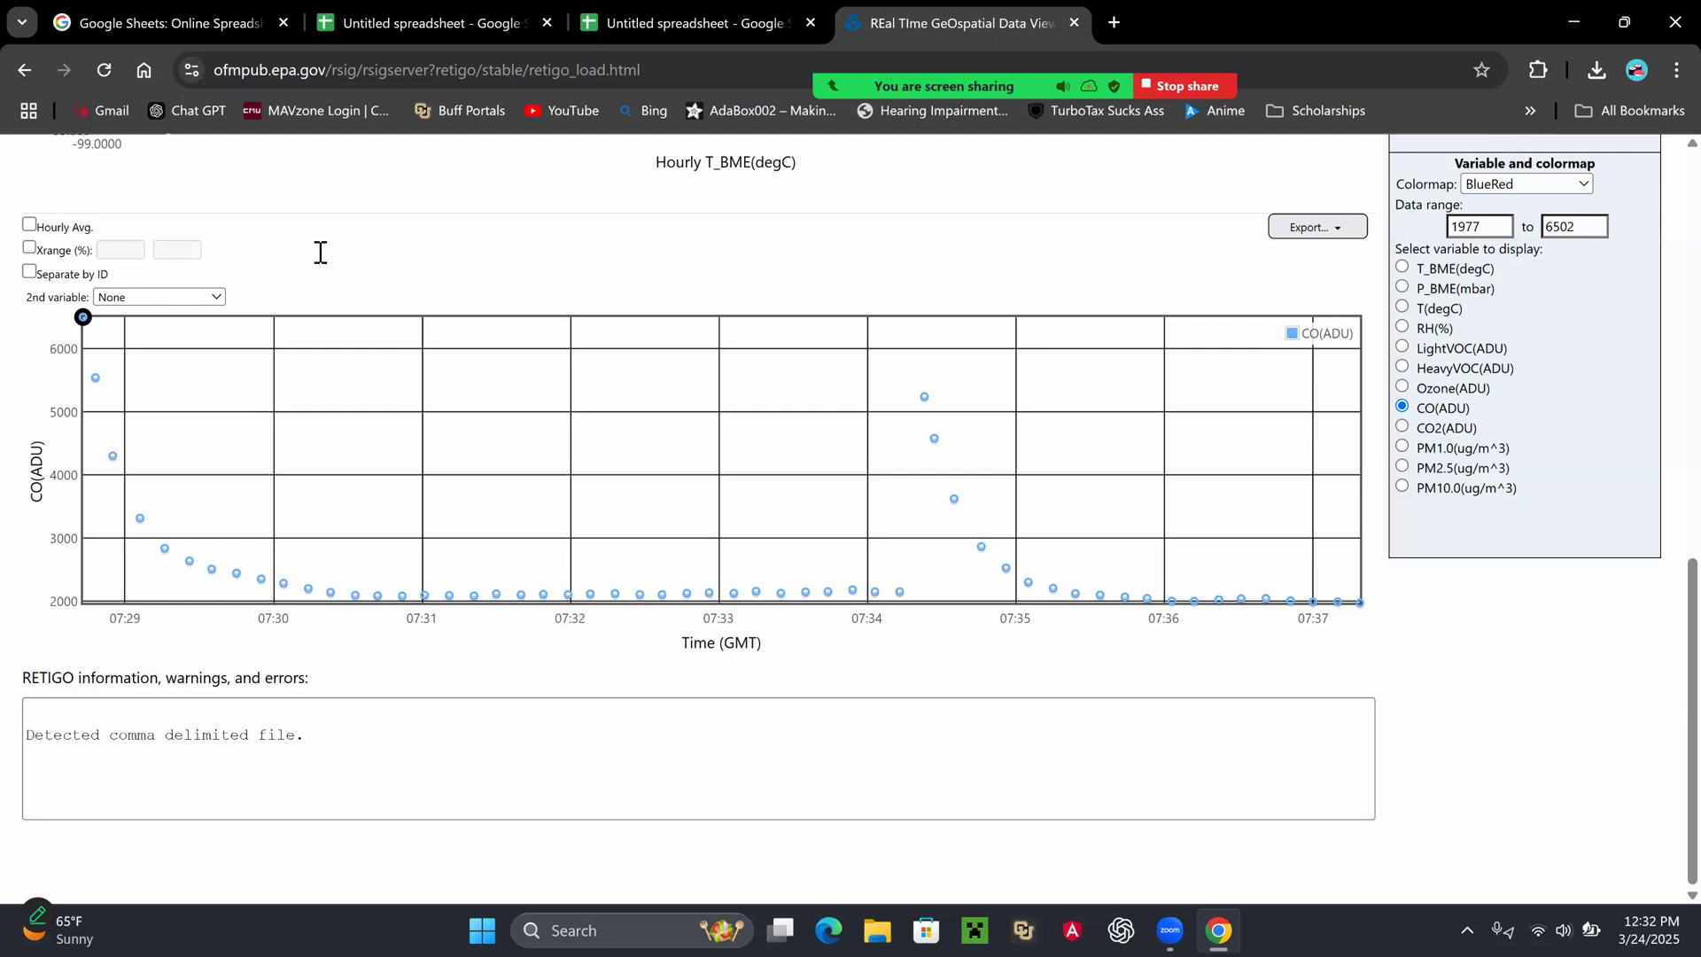
Add CO2(ADU) as the timeseries plot's second variable and zoom the time axis to the range from about 07:31 to the end.
{"action": "left_click", "coordinate": [175, 300]}
{"action": "left_click", "coordinate": [156, 557]}
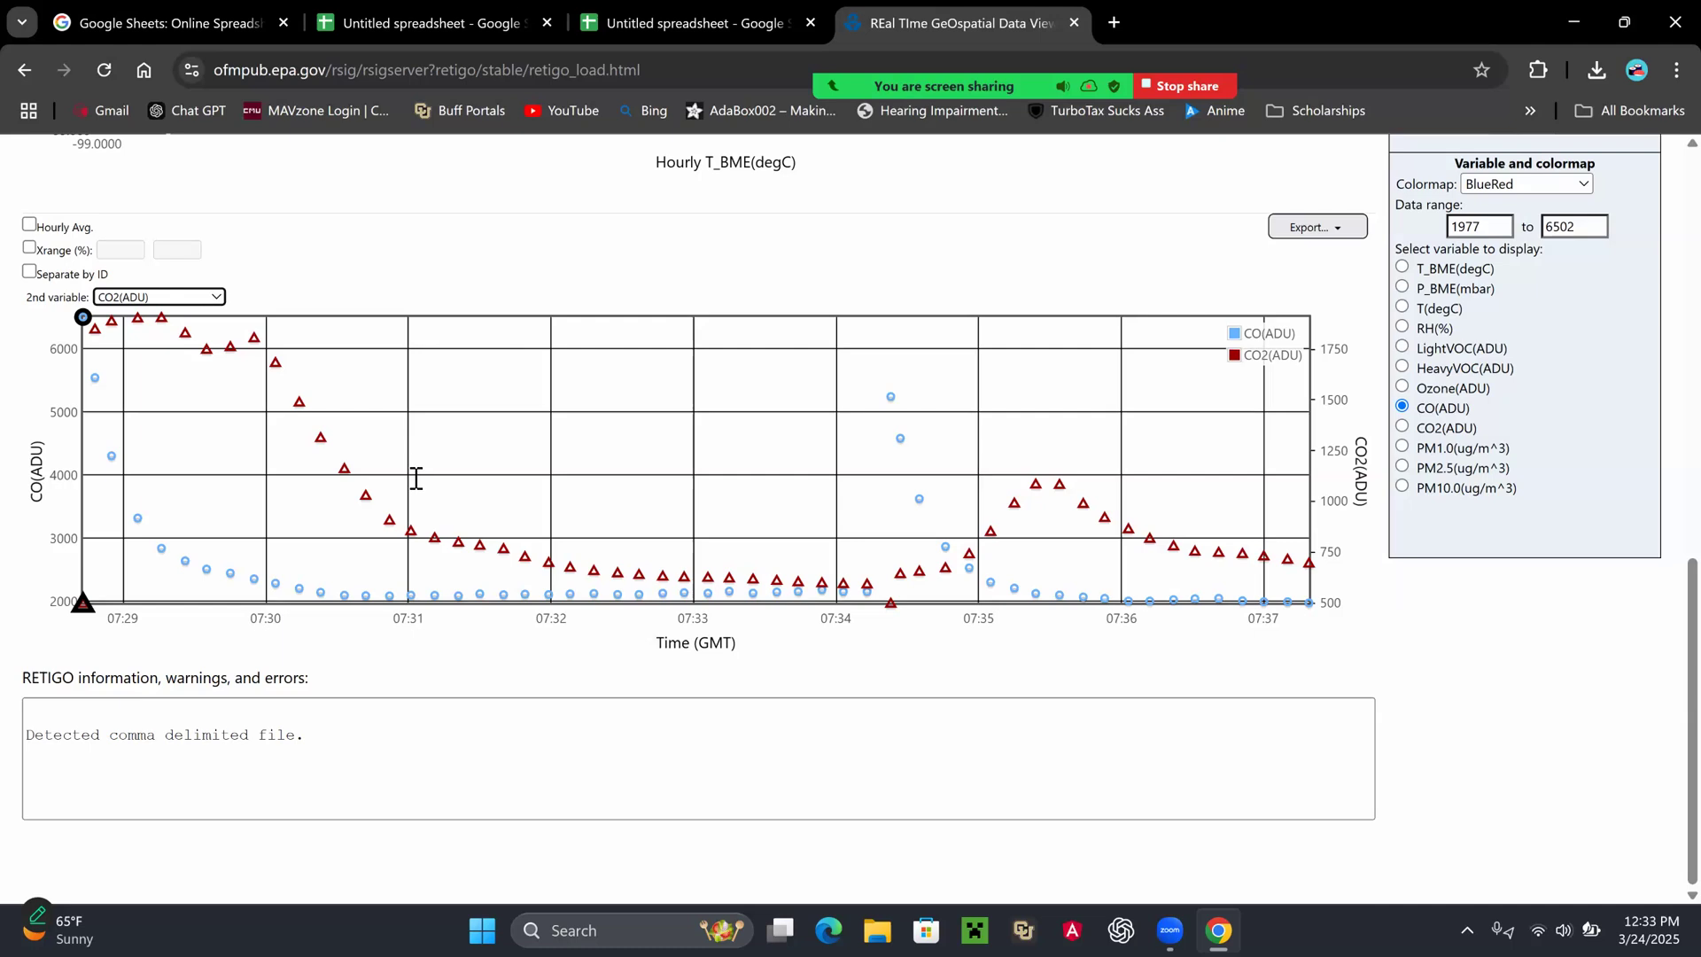
{"action": "mouse_move", "coordinate": [415, 478]}
{"action": "left_mouse_down"}
{"action": "mouse_move", "coordinate": [834, 473]}
{"action": "mouse_move", "coordinate": [1119, 569]}
{"action": "mouse_move", "coordinate": [1311, 549]}
{"action": "left_mouse_up"}
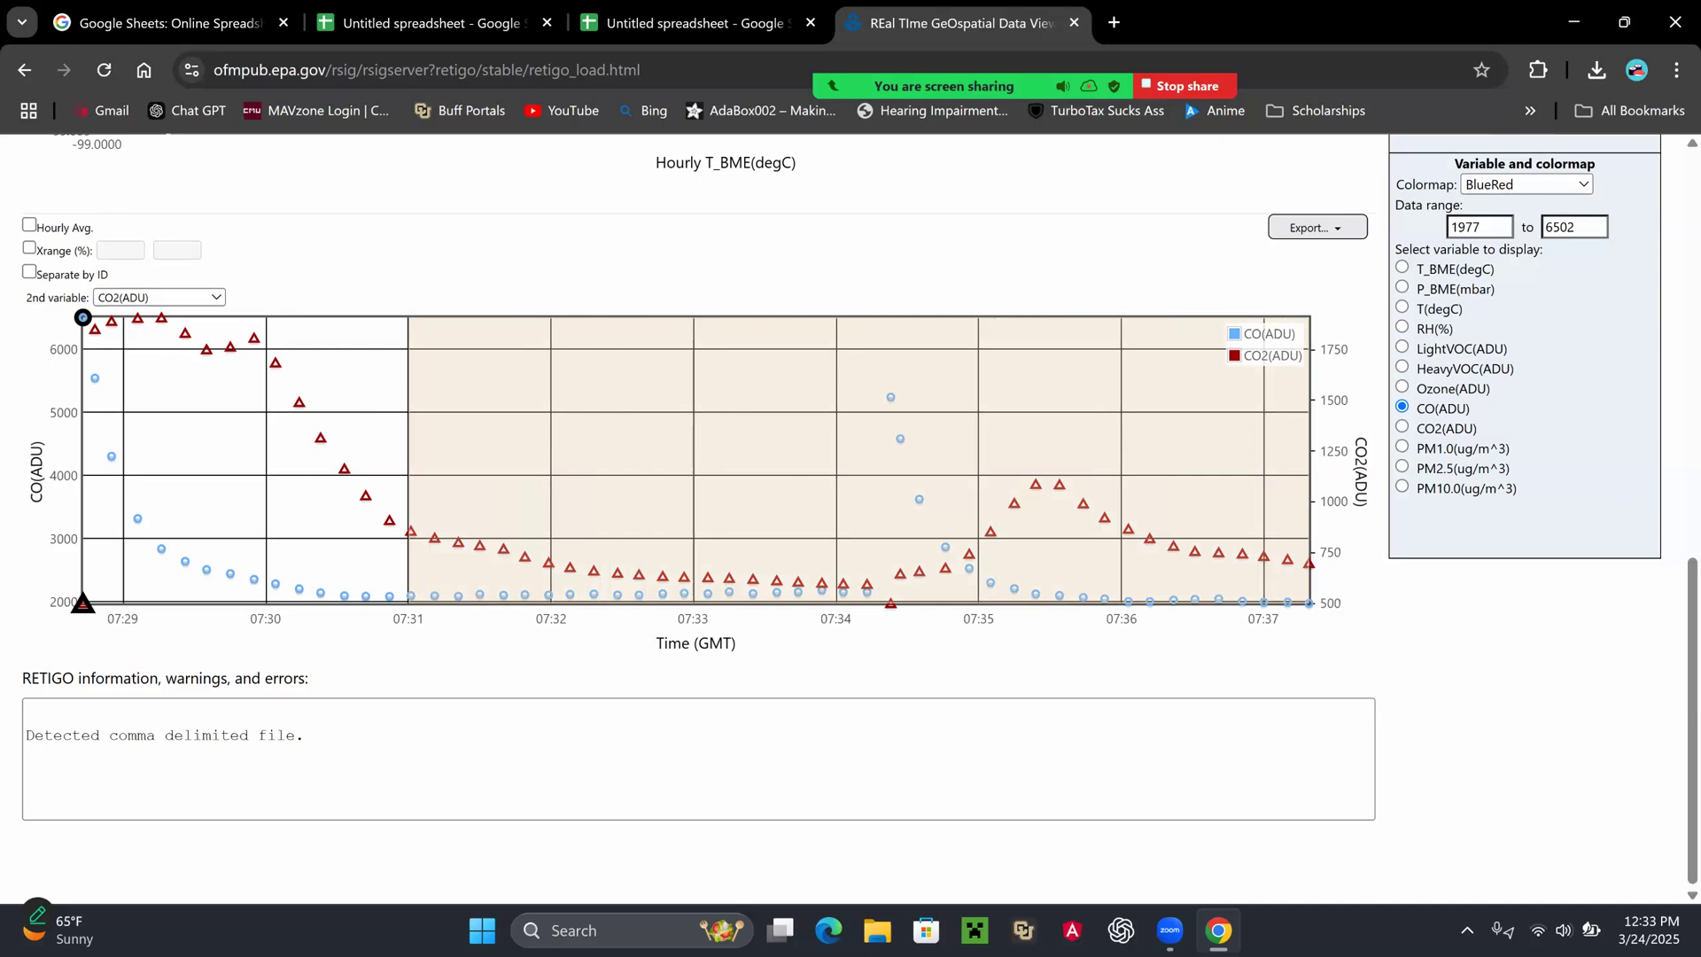
{"action": "left_click_drag", "start_coordinate": [1311, 549], "coordinate": [1311, 549]}
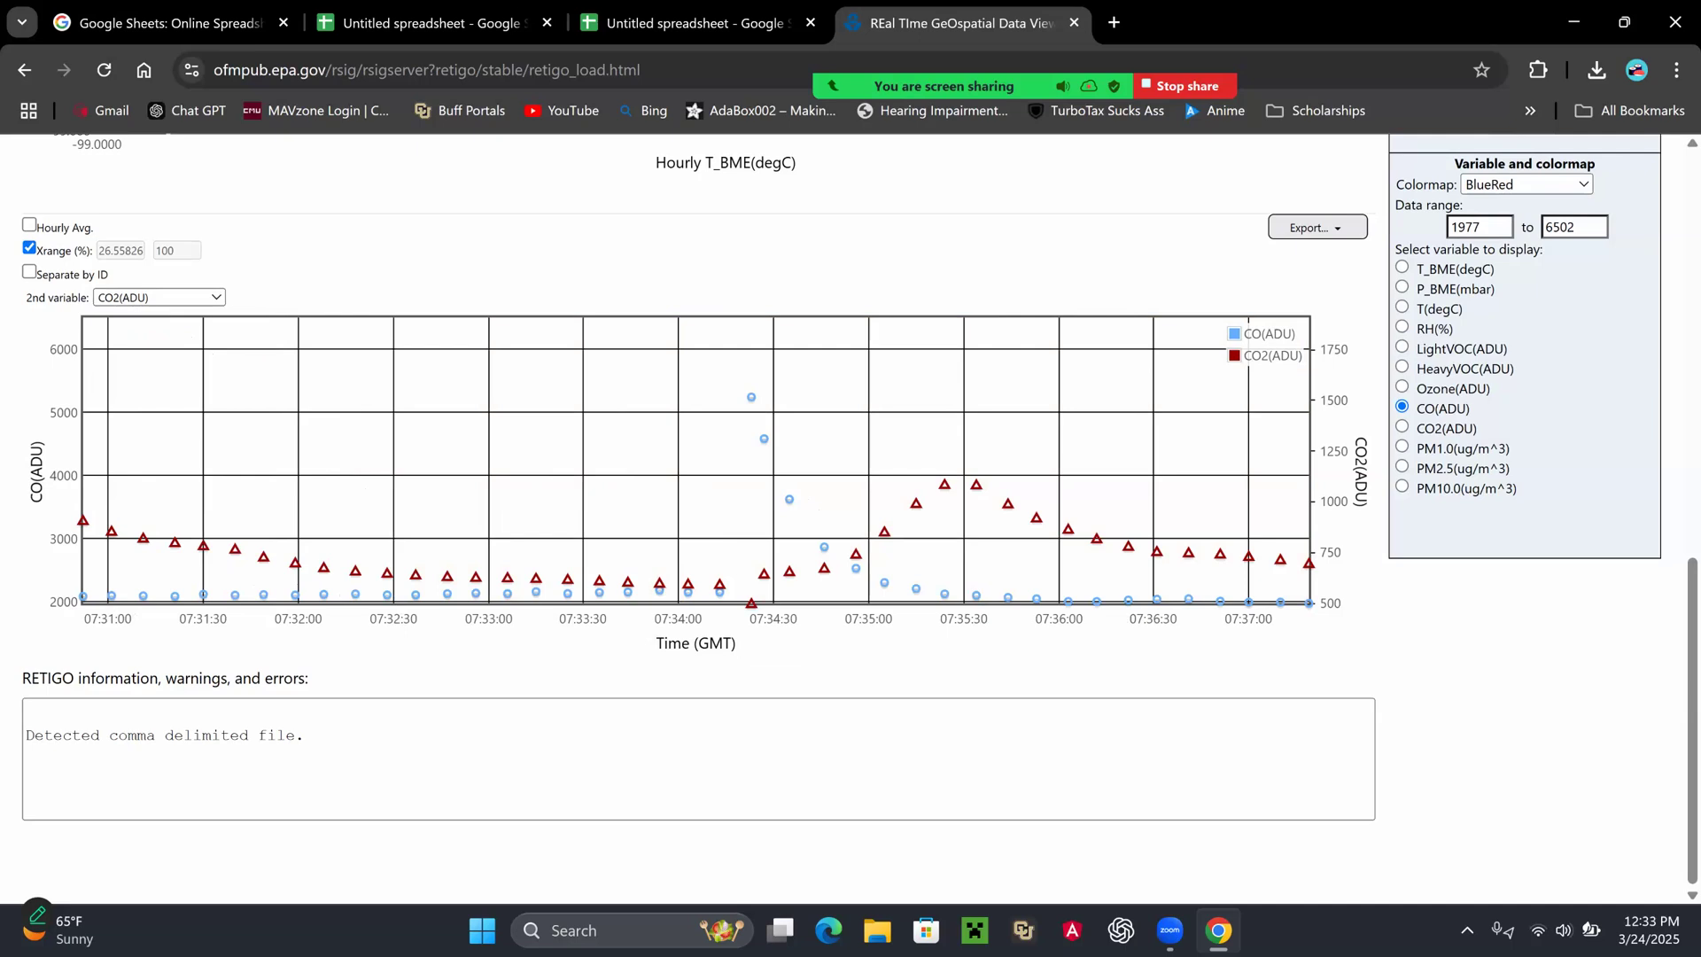
Set the upper limit of the CO(ADU) data range to 5000.
{"action": "left_click", "coordinate": [1480, 227]}
{"action": "left_click", "coordinate": [1580, 227]}
{"action": "key", "text": "BackSpace"}
{"action": "key", "text": "BackSpace"}
{"action": "key", "text": "BackSpace"}
{"action": "key", "text": "BackSpace"}
{"action": "type", "text": "5000"}
{"action": "key", "text": "Return"}
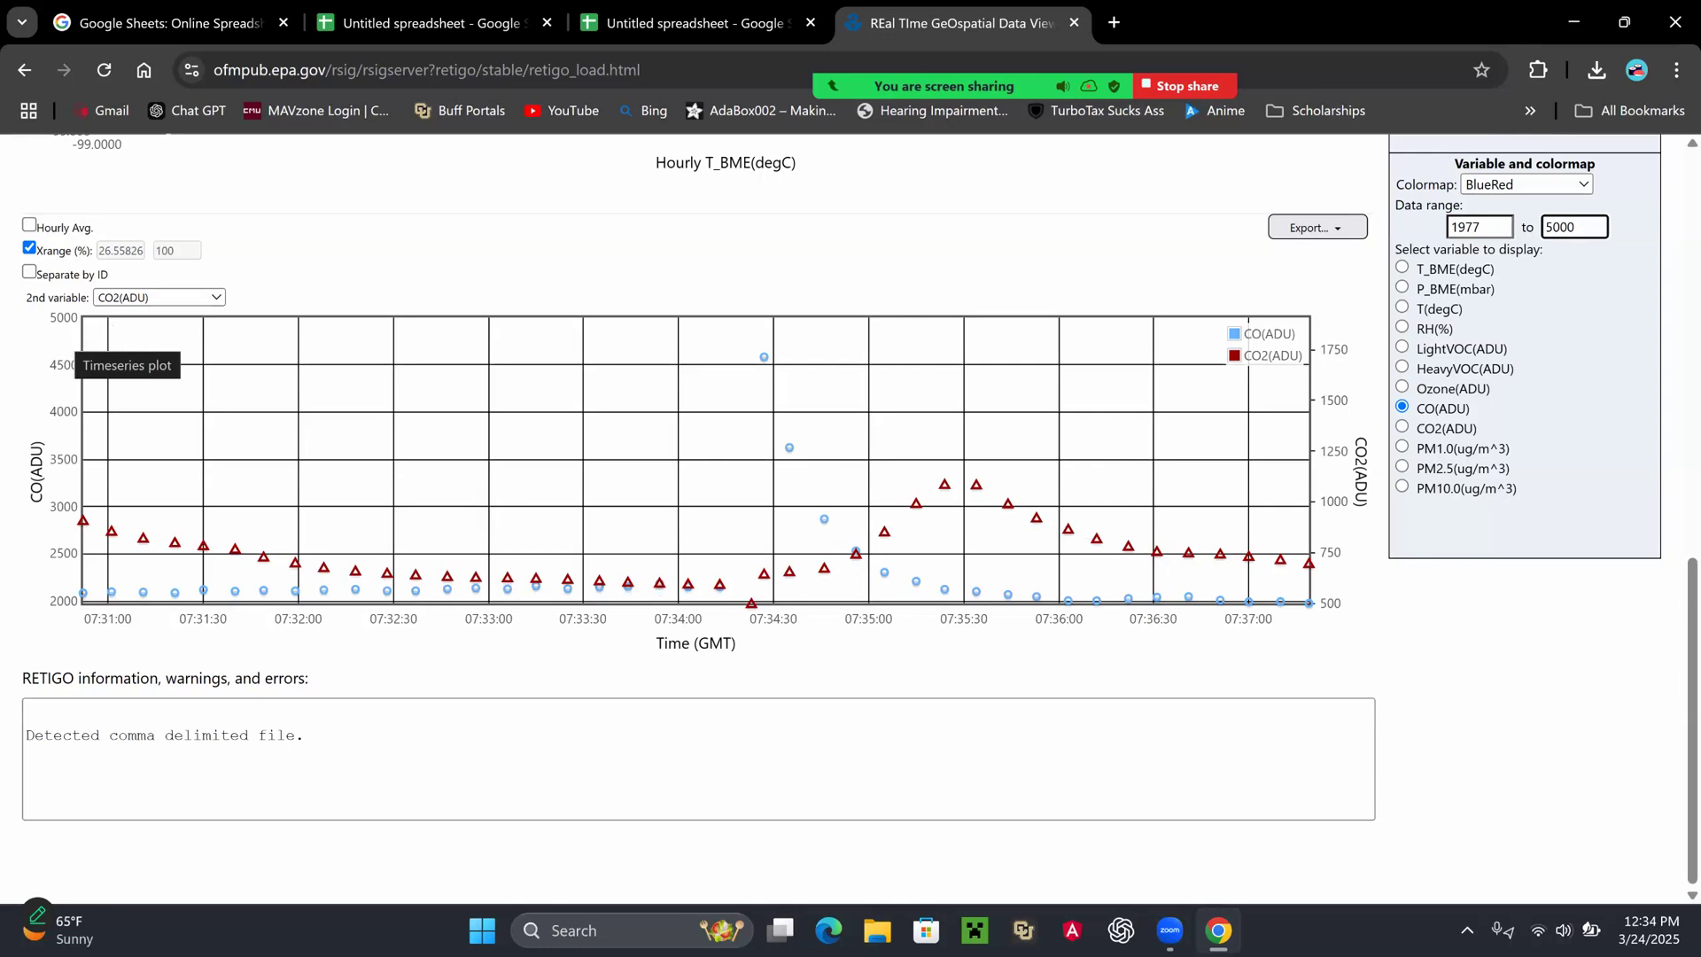
Set the upper limit of the CO(ADU) data range to 7000.
{"action": "left_click", "coordinate": [1551, 227]}
{"action": "key", "text": "BackSpace"}
{"action": "type", "text": "7"}
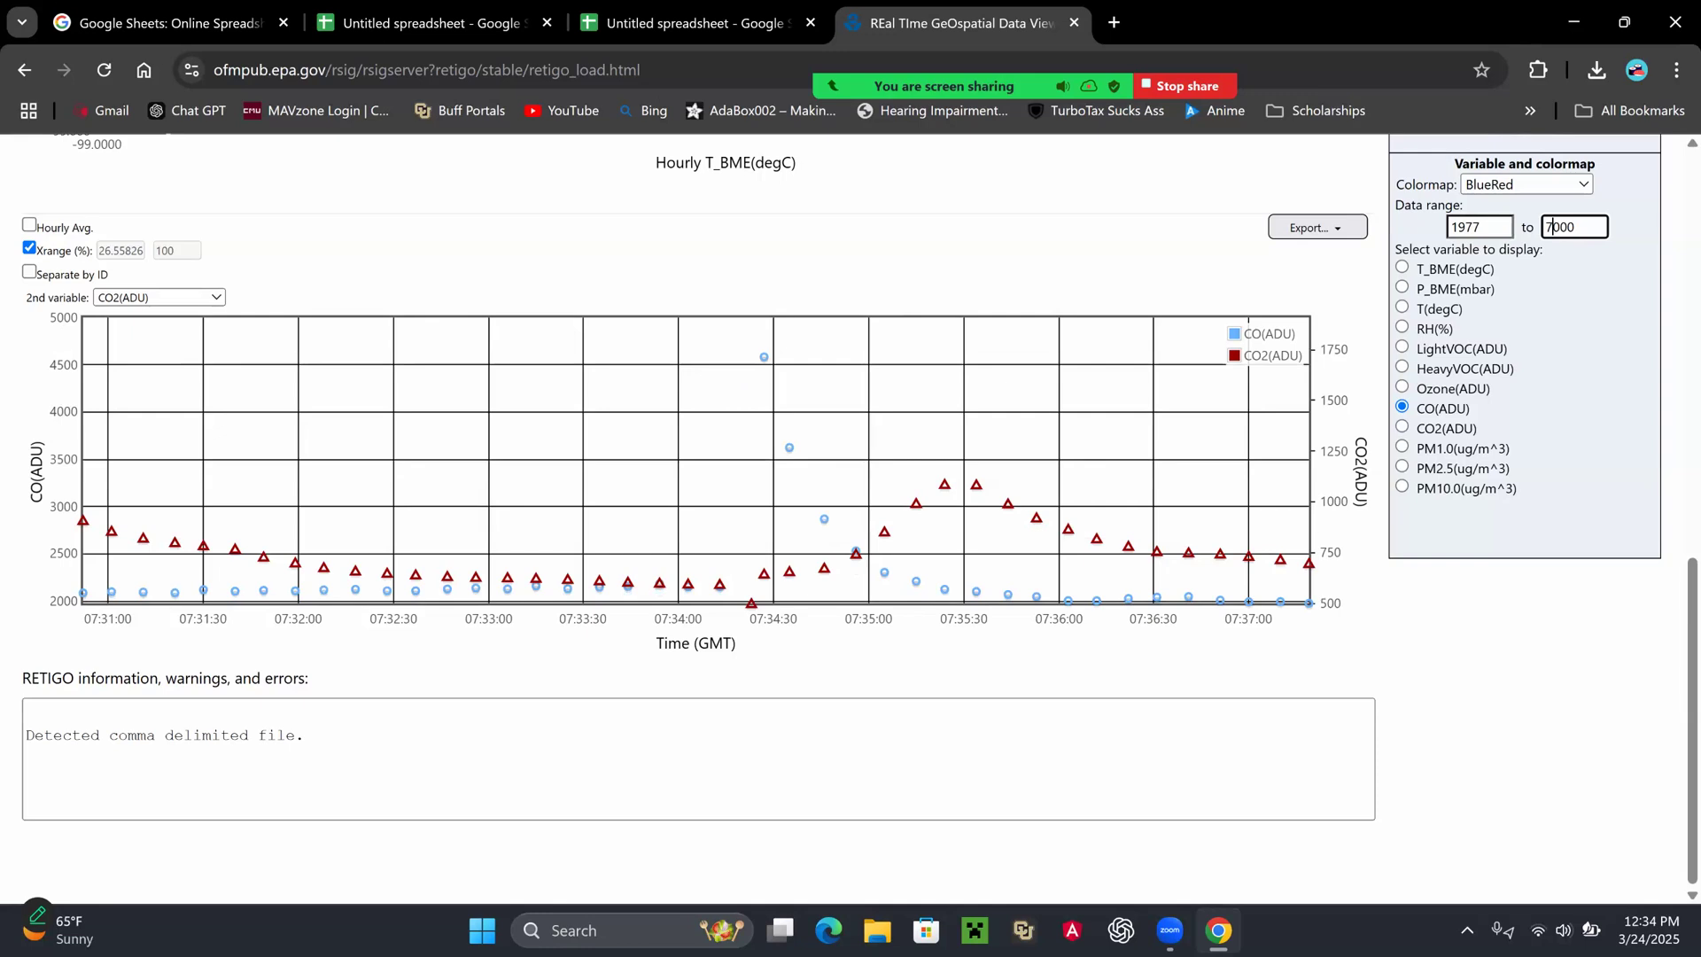
{"action": "key", "text": "Return"}
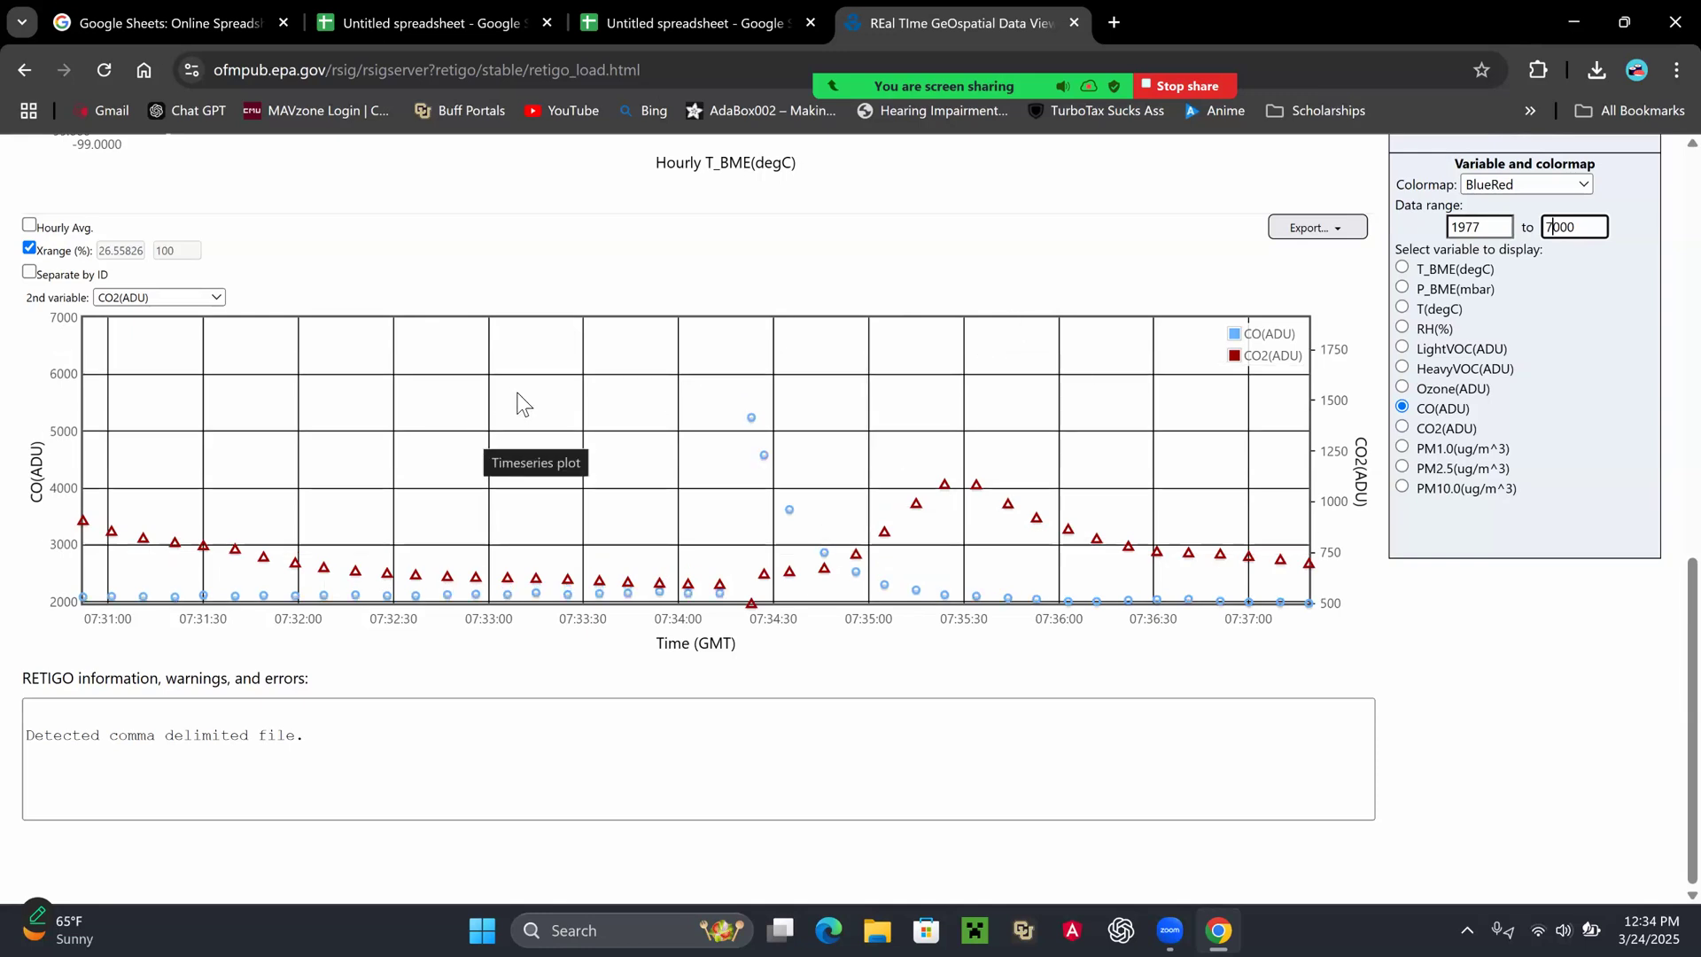
Set the scatter plot's X-axis to Hourly RH(%) and its Y-axis to Hourly CO2(ADU).
{"action": "scroll", "coordinate": [524, 403], "scroll_direction": "up", "scroll_amount": 2}
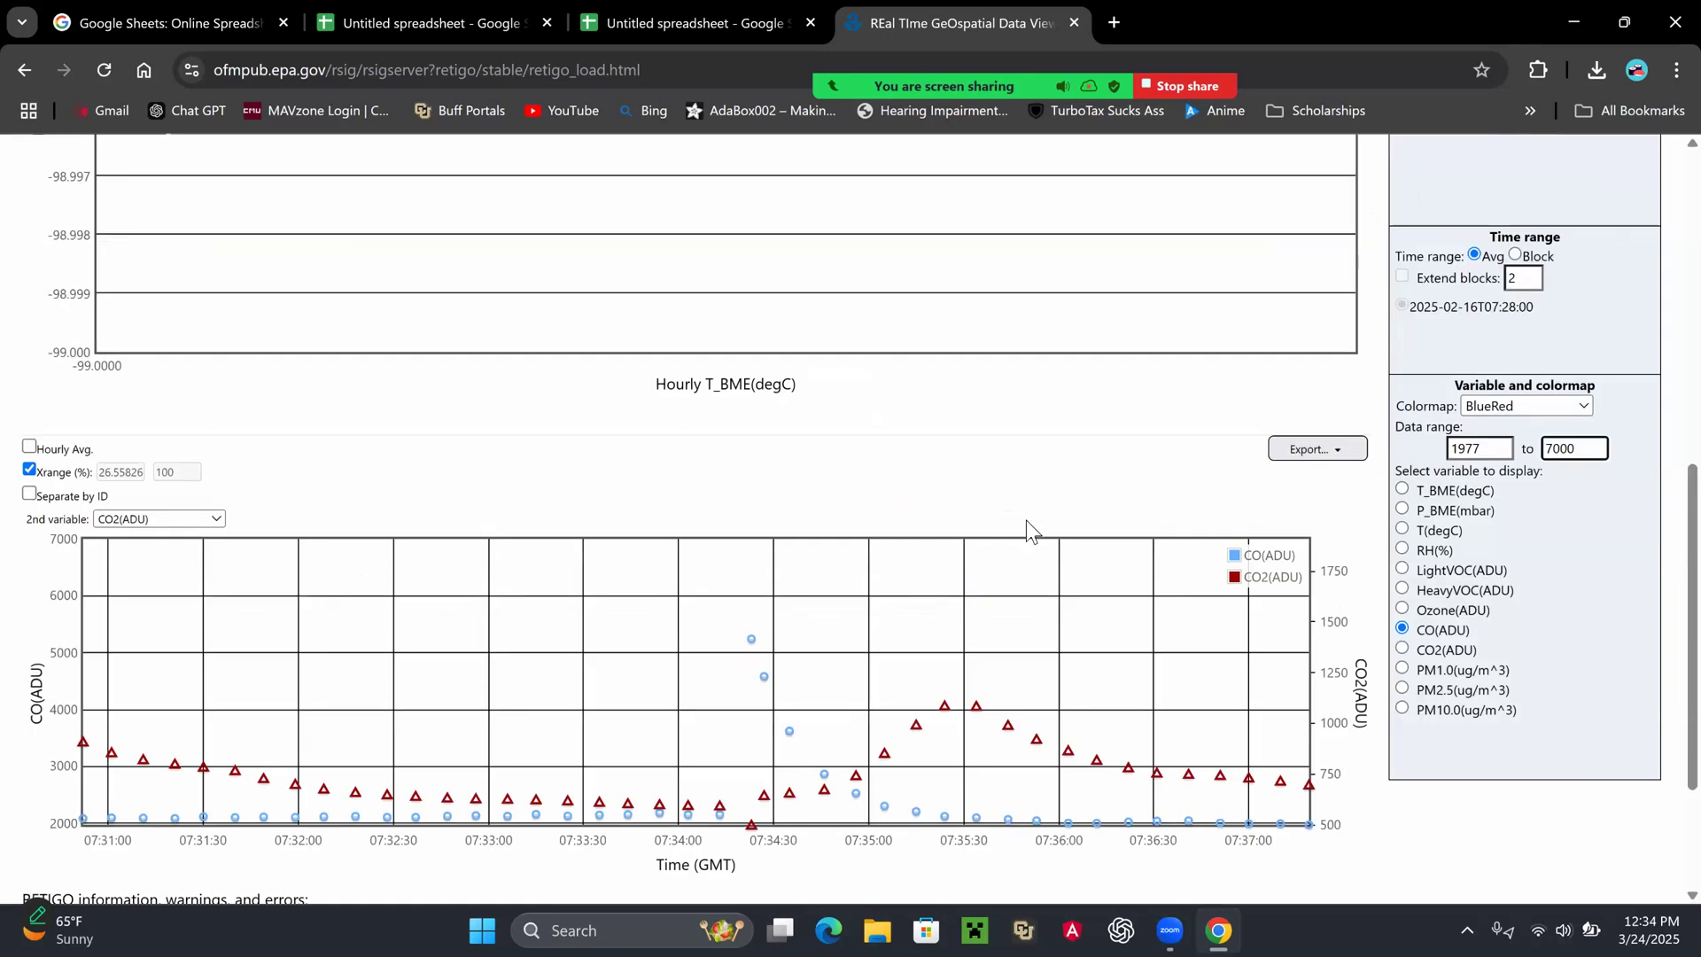
{"action": "scroll", "coordinate": [1025, 519], "scroll_direction": "up", "scroll_amount": 7}
{"action": "scroll", "coordinate": [1023, 527], "scroll_direction": "down", "scroll_amount": 7}
{"action": "scroll", "coordinate": [1017, 546], "scroll_direction": "up", "scroll_amount": 8}
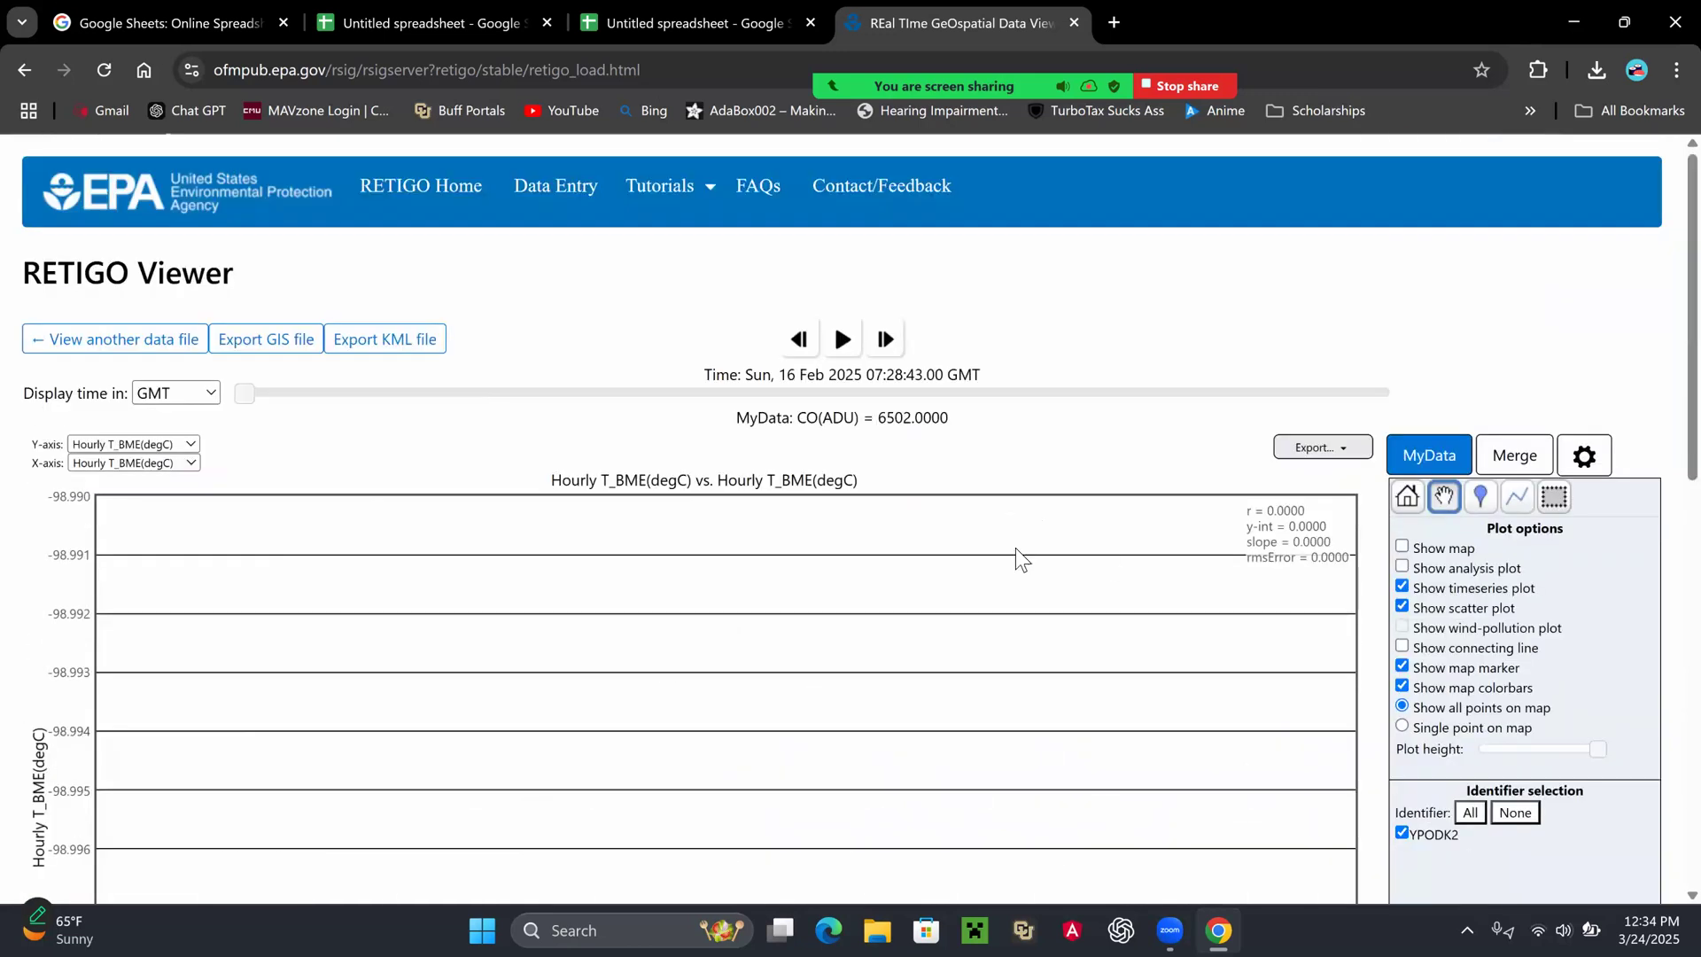
{"action": "scroll", "coordinate": [1015, 547], "scroll_direction": "down", "scroll_amount": 2}
{"action": "scroll", "coordinate": [850, 518], "scroll_direction": "down", "scroll_amount": 1}
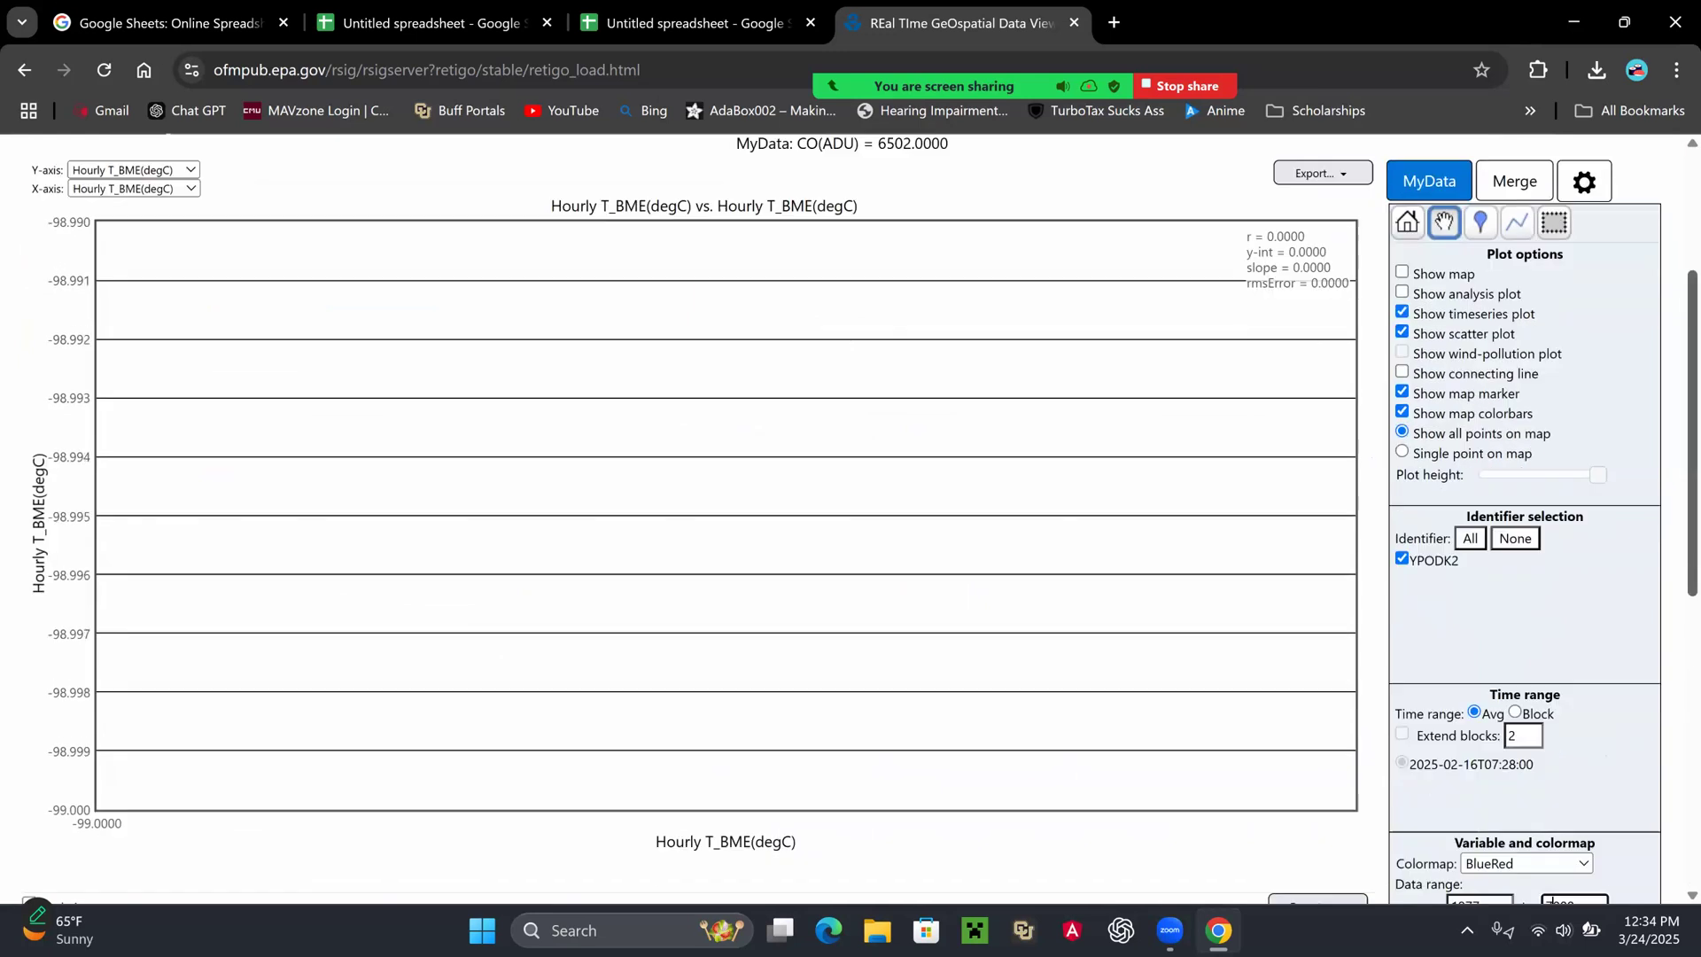
{"action": "scroll", "coordinate": [1551, 901], "scroll_direction": "up", "scroll_amount": 1}
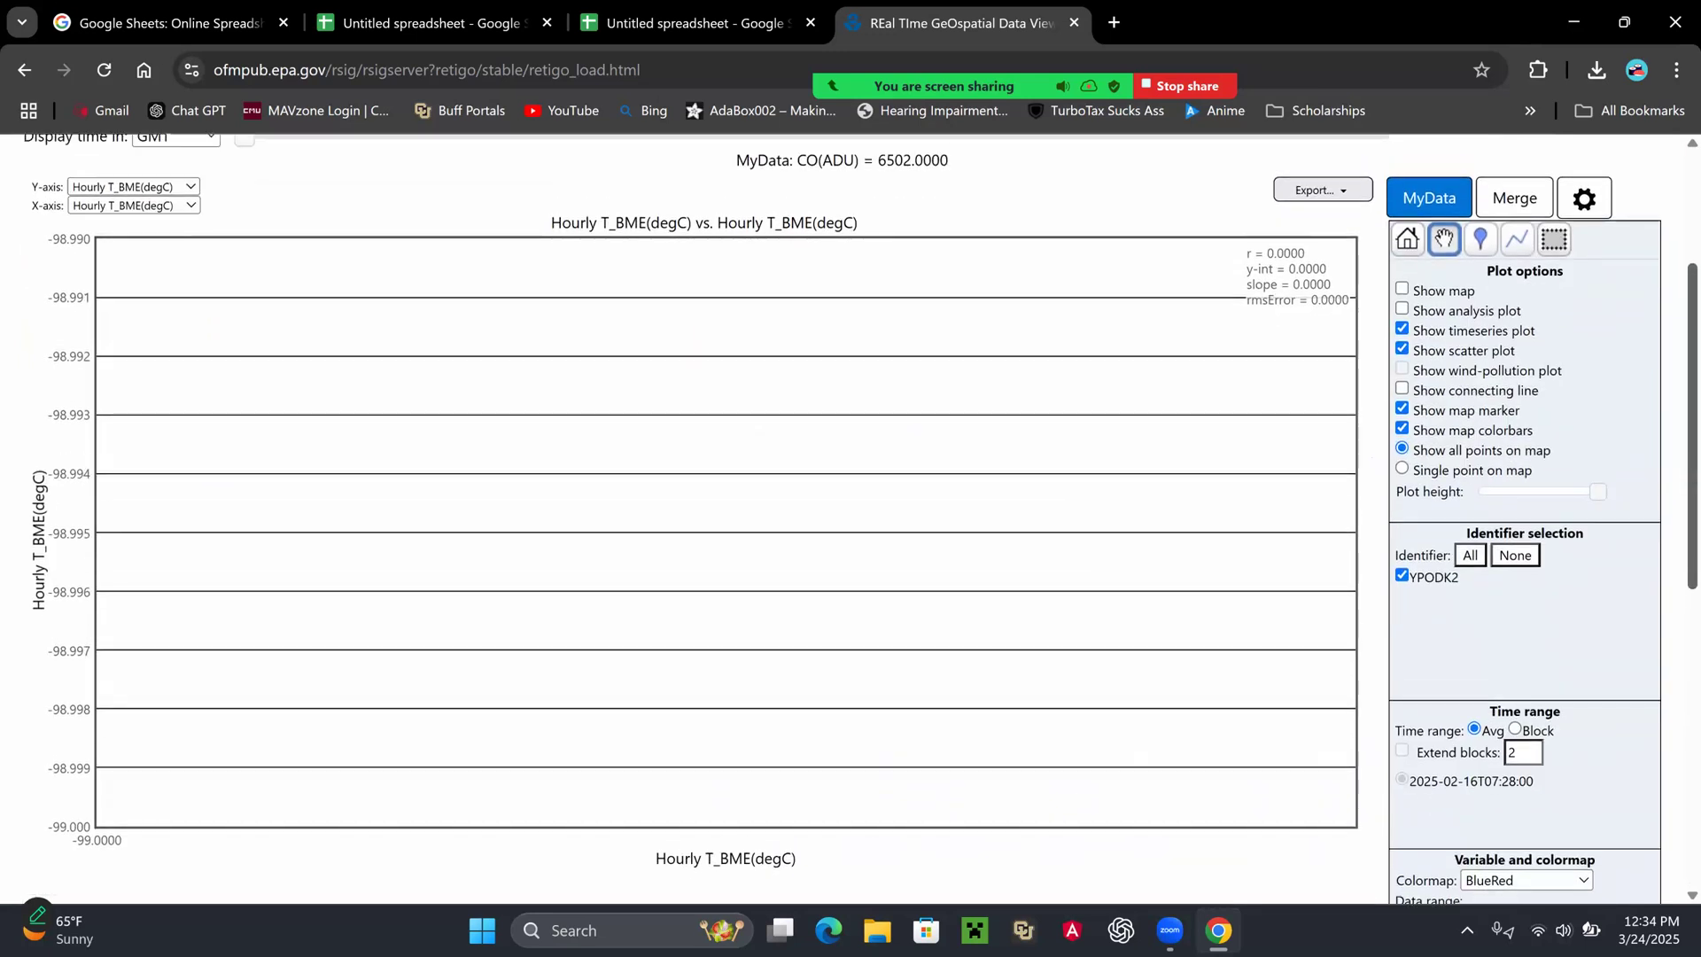
{"action": "scroll", "coordinate": [1550, 901], "scroll_direction": "down", "scroll_amount": 1}
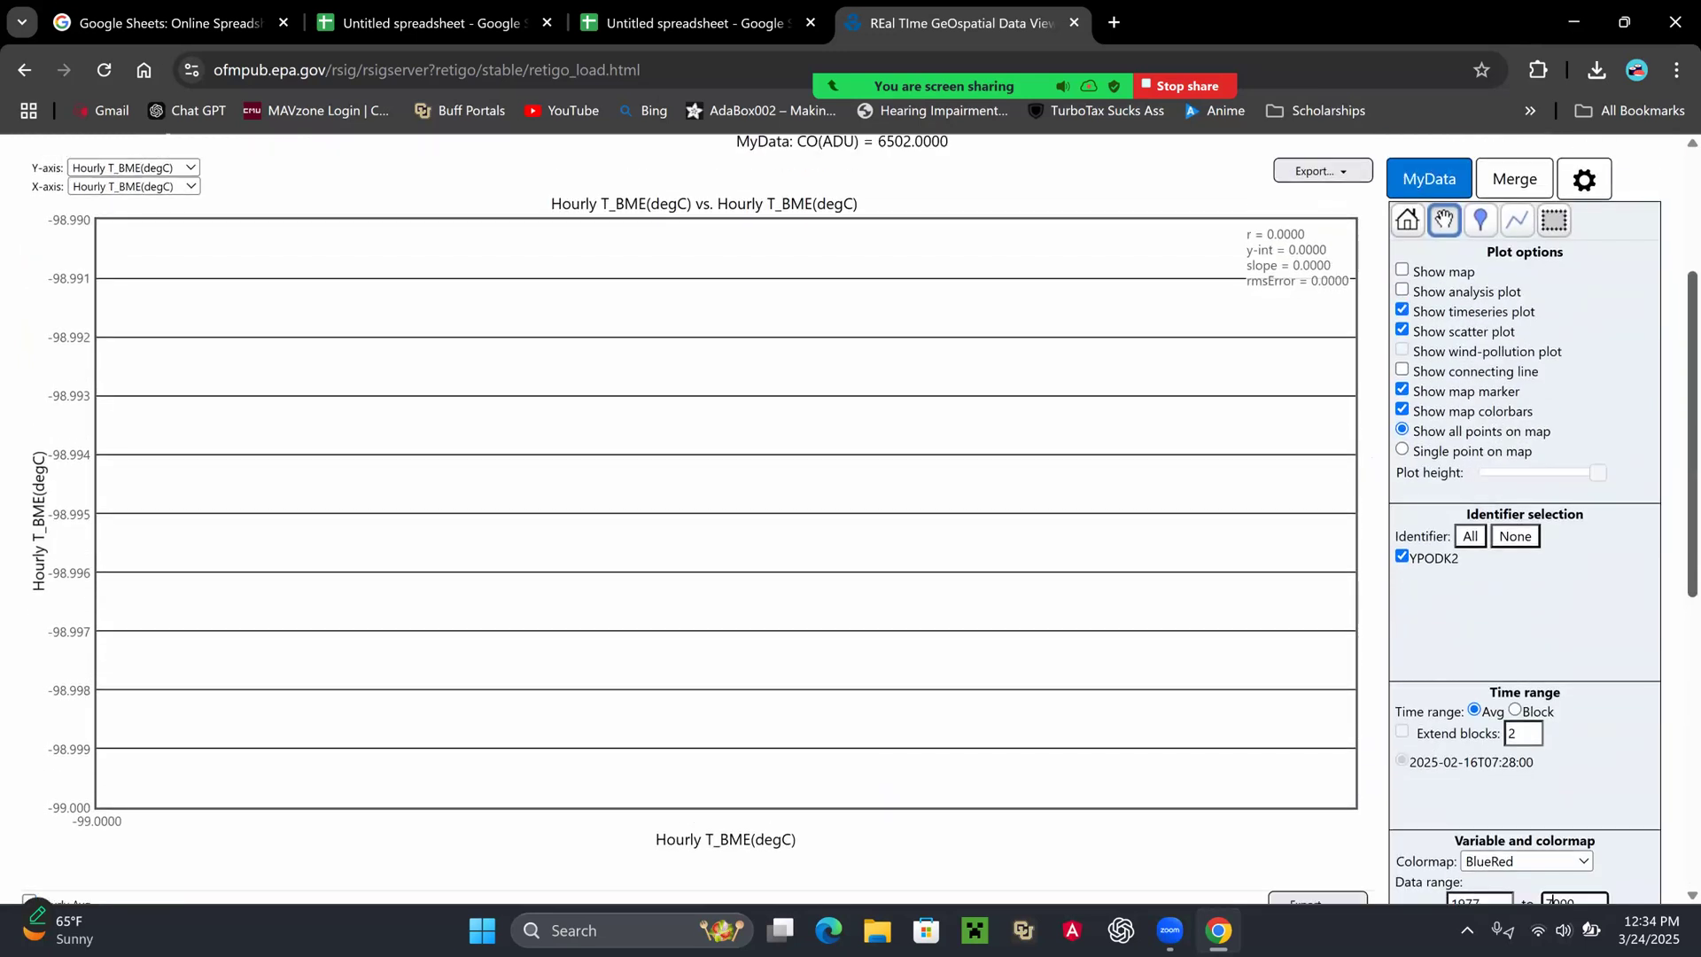
{"action": "left_click", "coordinate": [183, 189]}
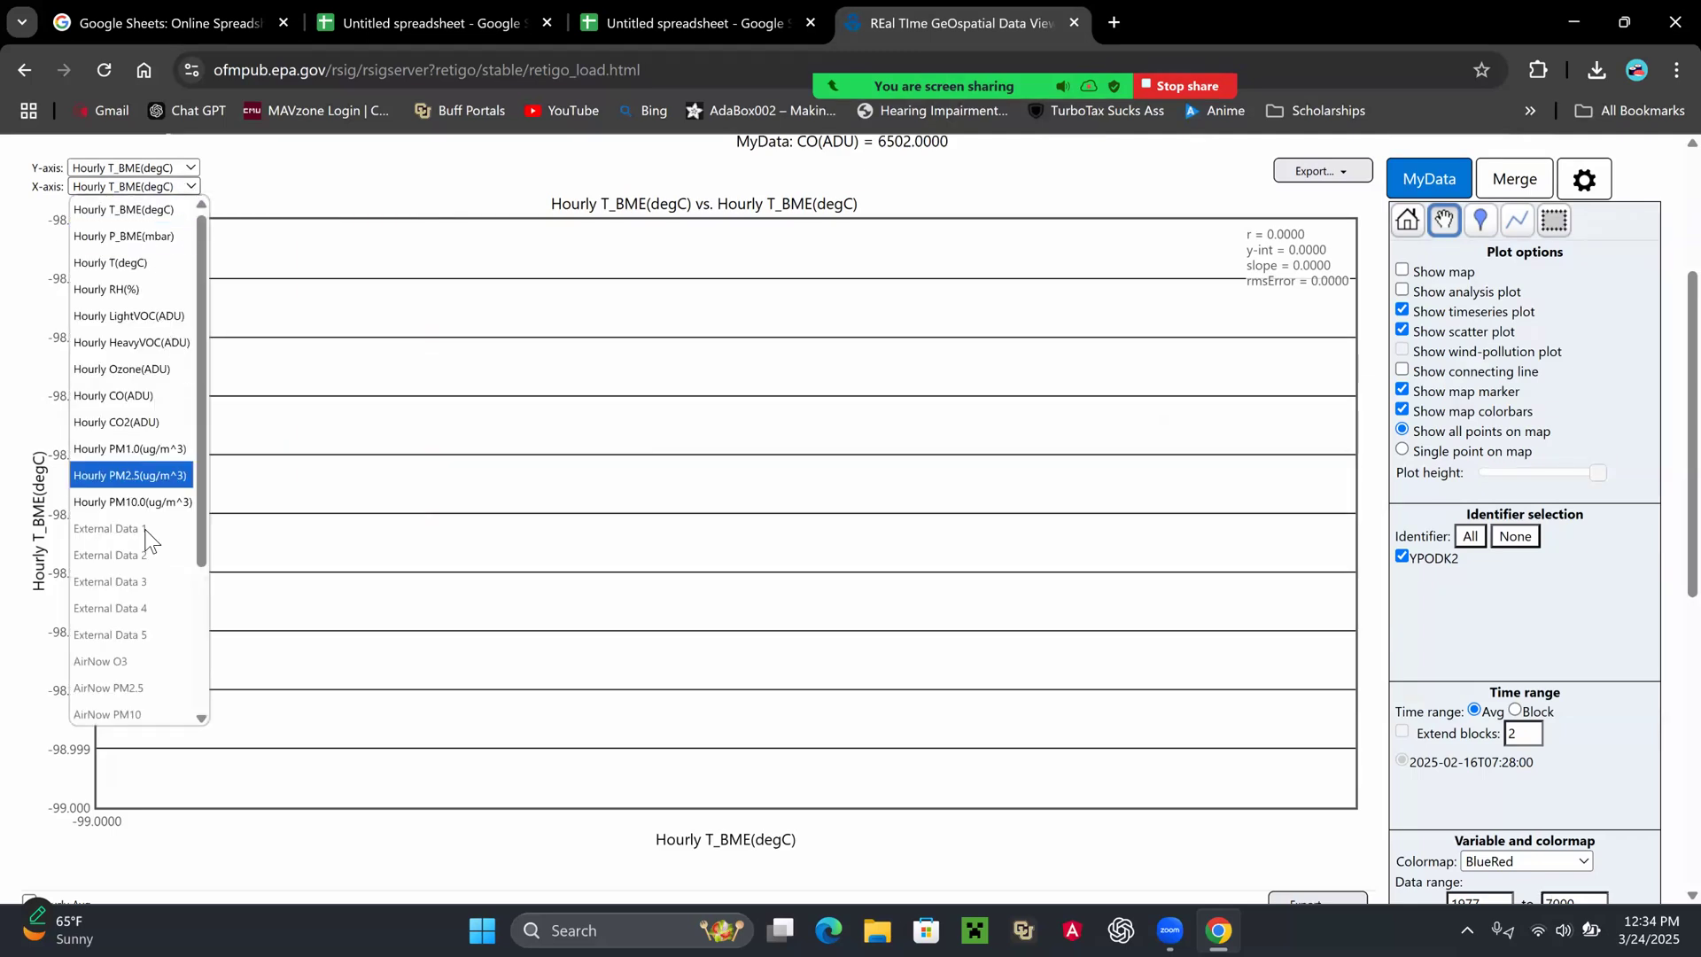
{"action": "left_click", "coordinate": [136, 295]}
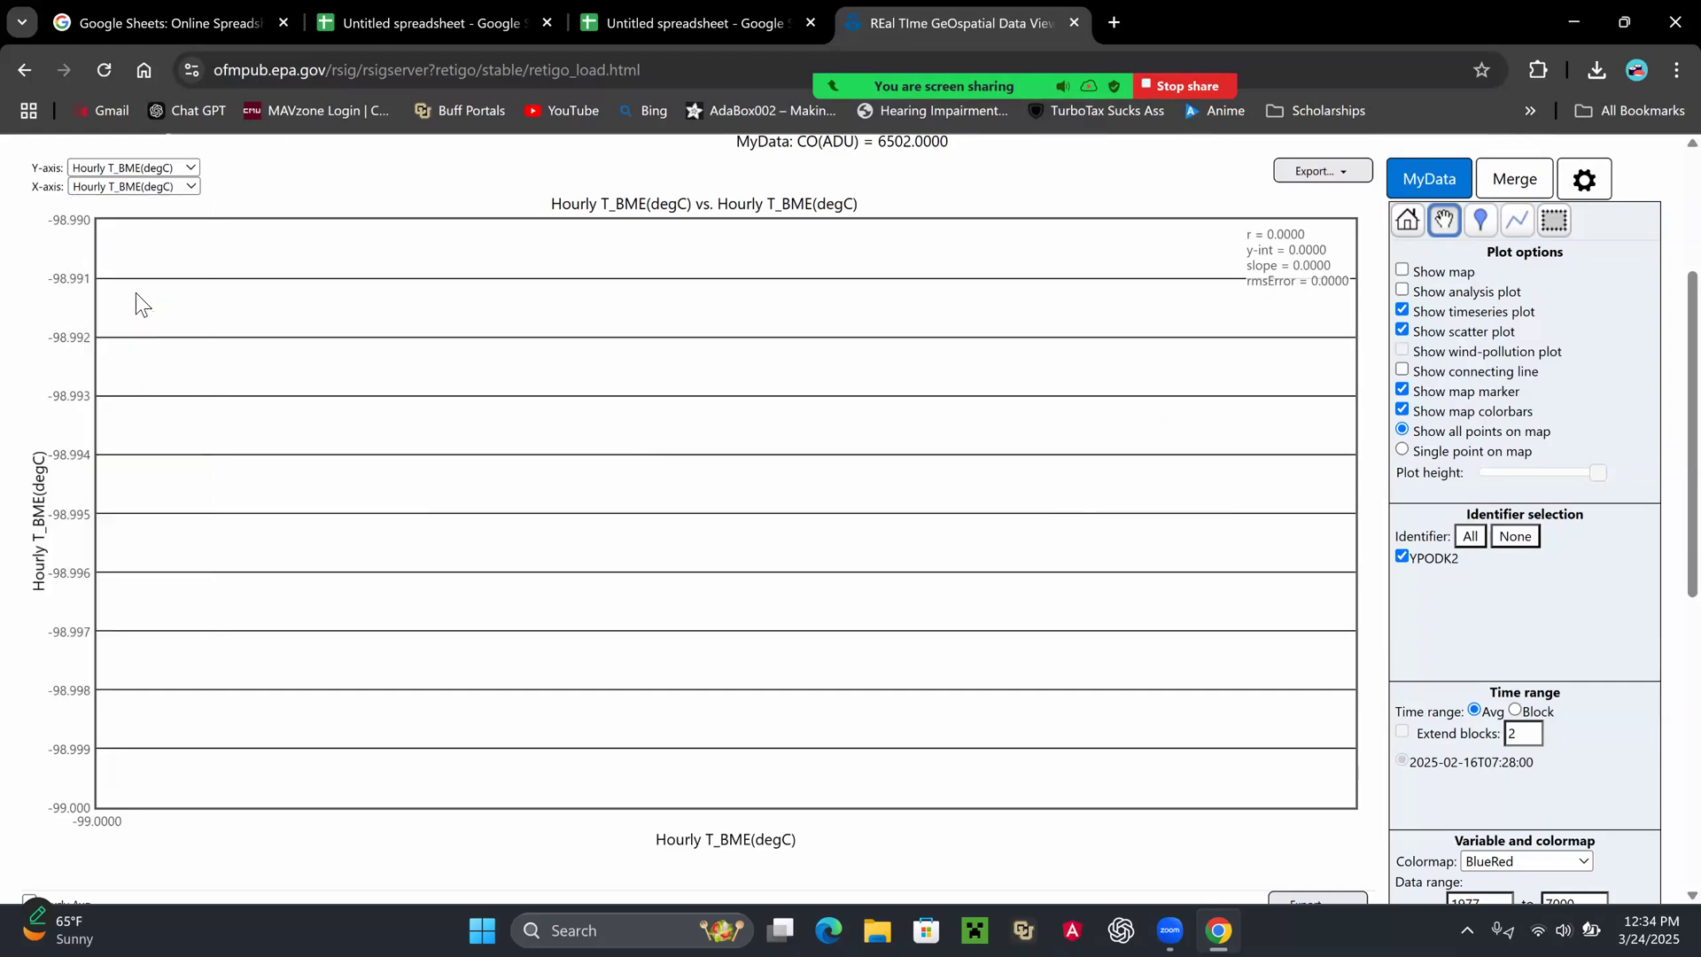
{"action": "left_click", "coordinate": [177, 168]}
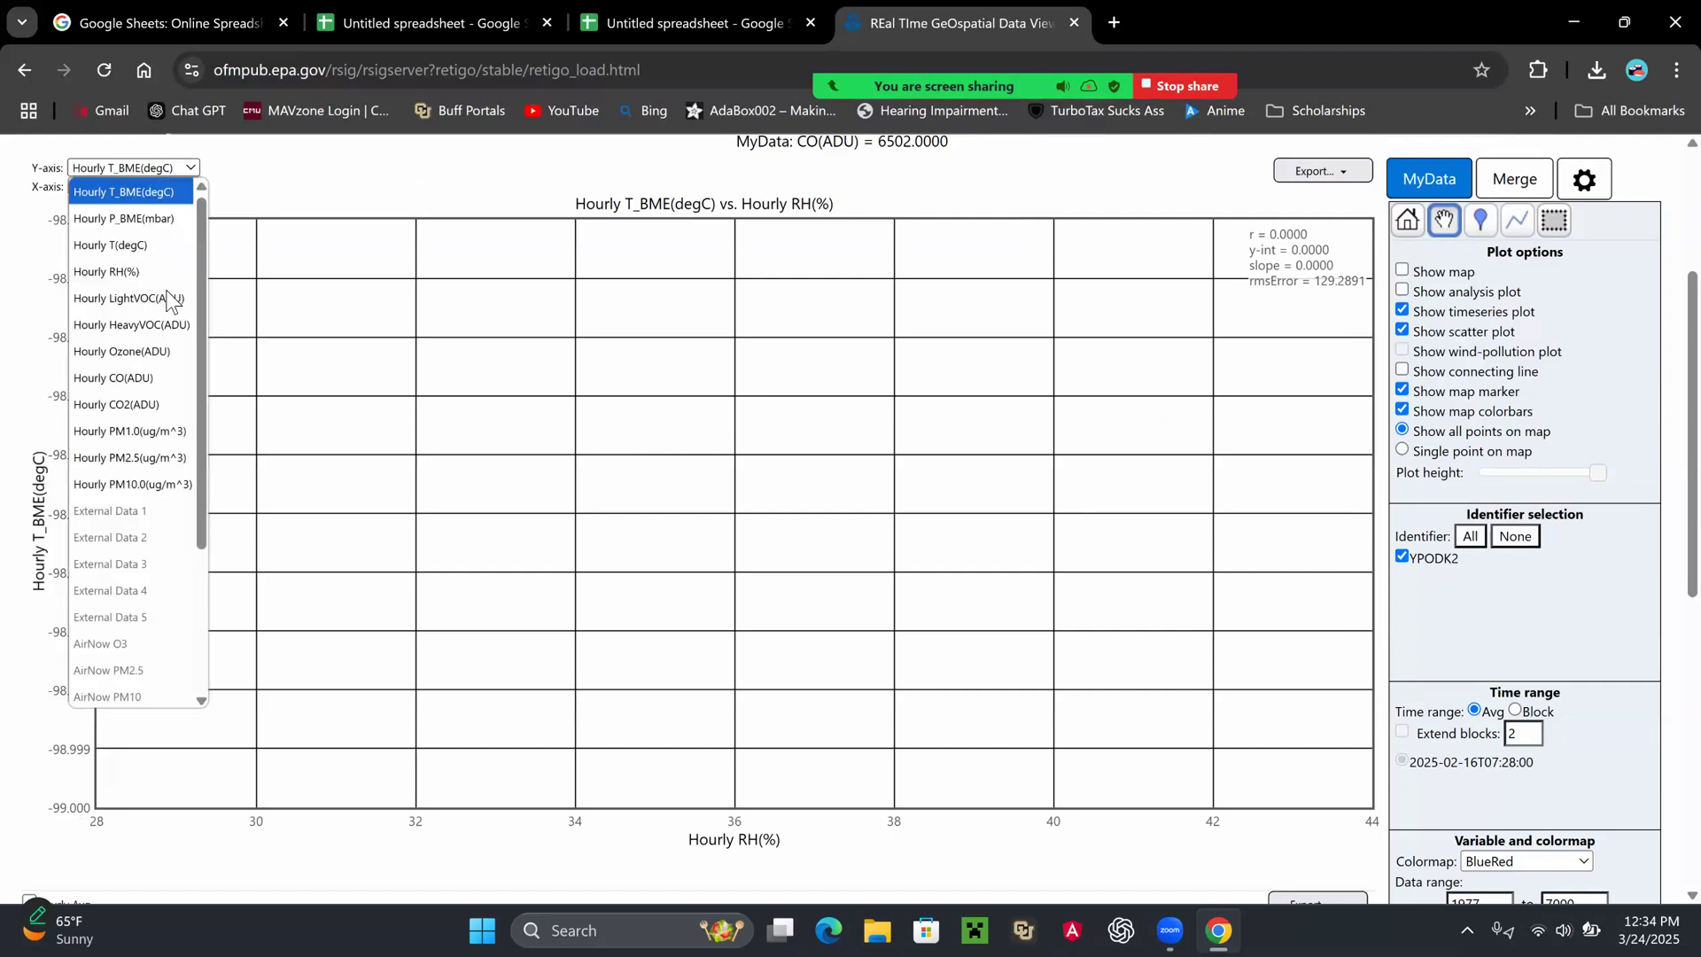
{"action": "left_click", "coordinate": [162, 404]}
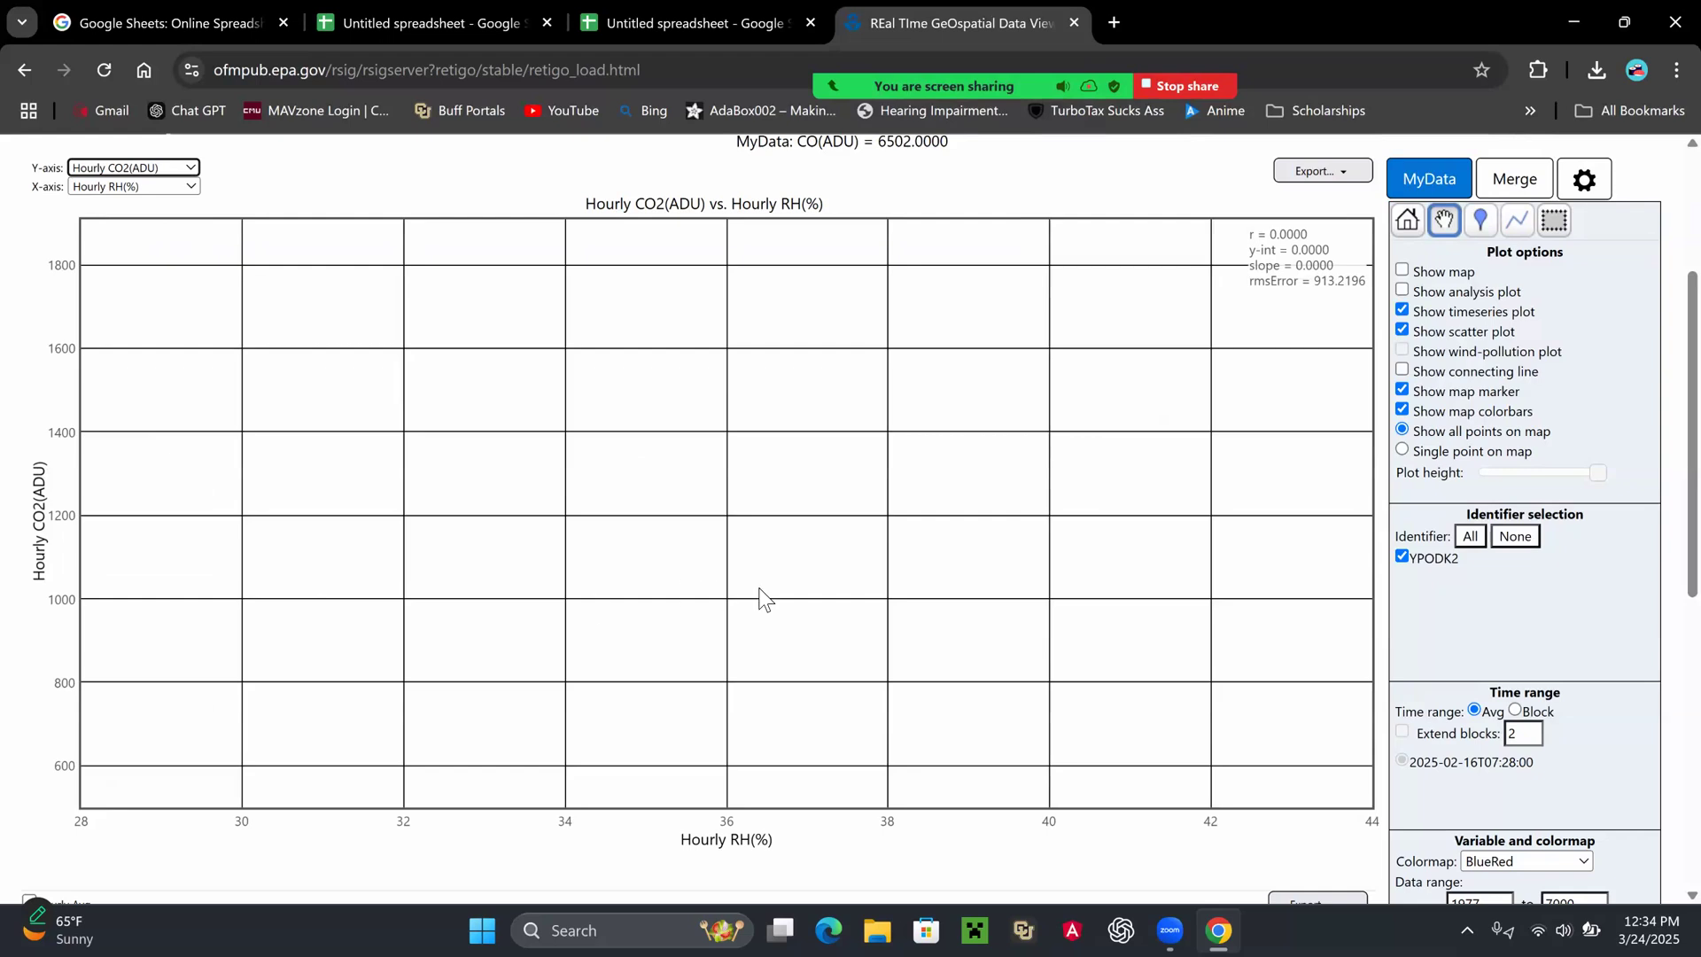
Examine the Hourly CO2(ADU) versus Hourly RH(%) scatter plot alongside the CO and CO2 timeseries plot.
{"action": "scroll", "coordinate": [863, 580], "scroll_direction": "down", "scroll_amount": 5}
{"action": "scroll", "coordinate": [858, 598], "scroll_direction": "up", "scroll_amount": 5}
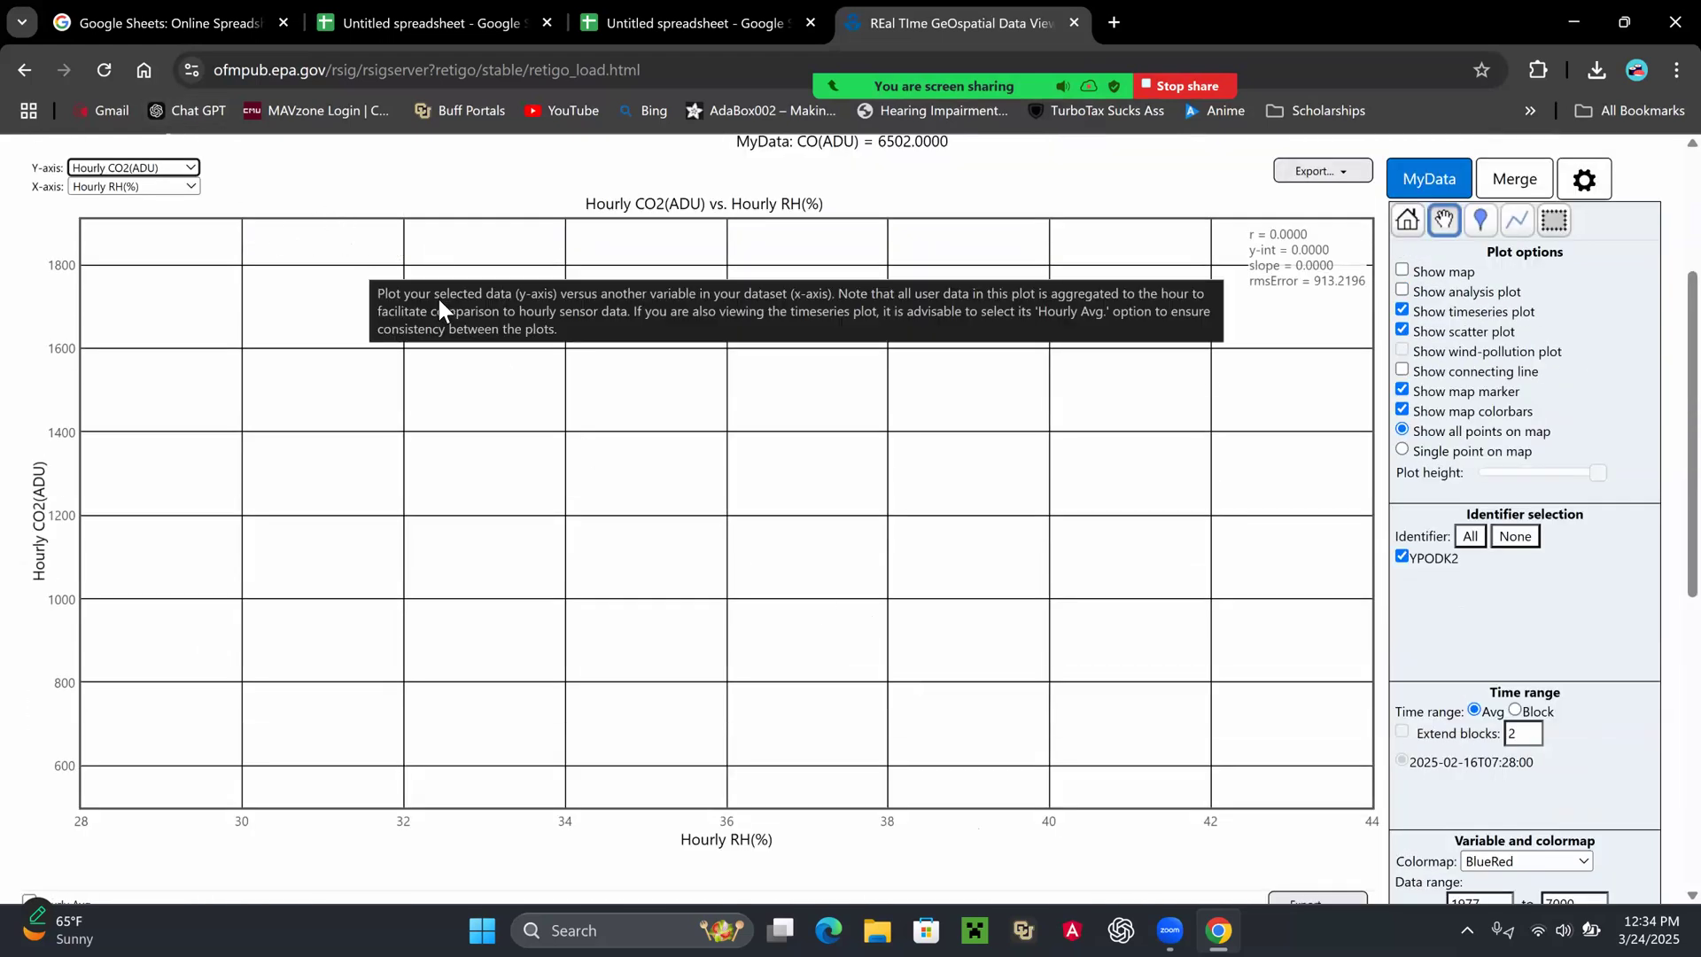
{"action": "scroll", "coordinate": [691, 423], "scroll_direction": "down", "scroll_amount": 2}
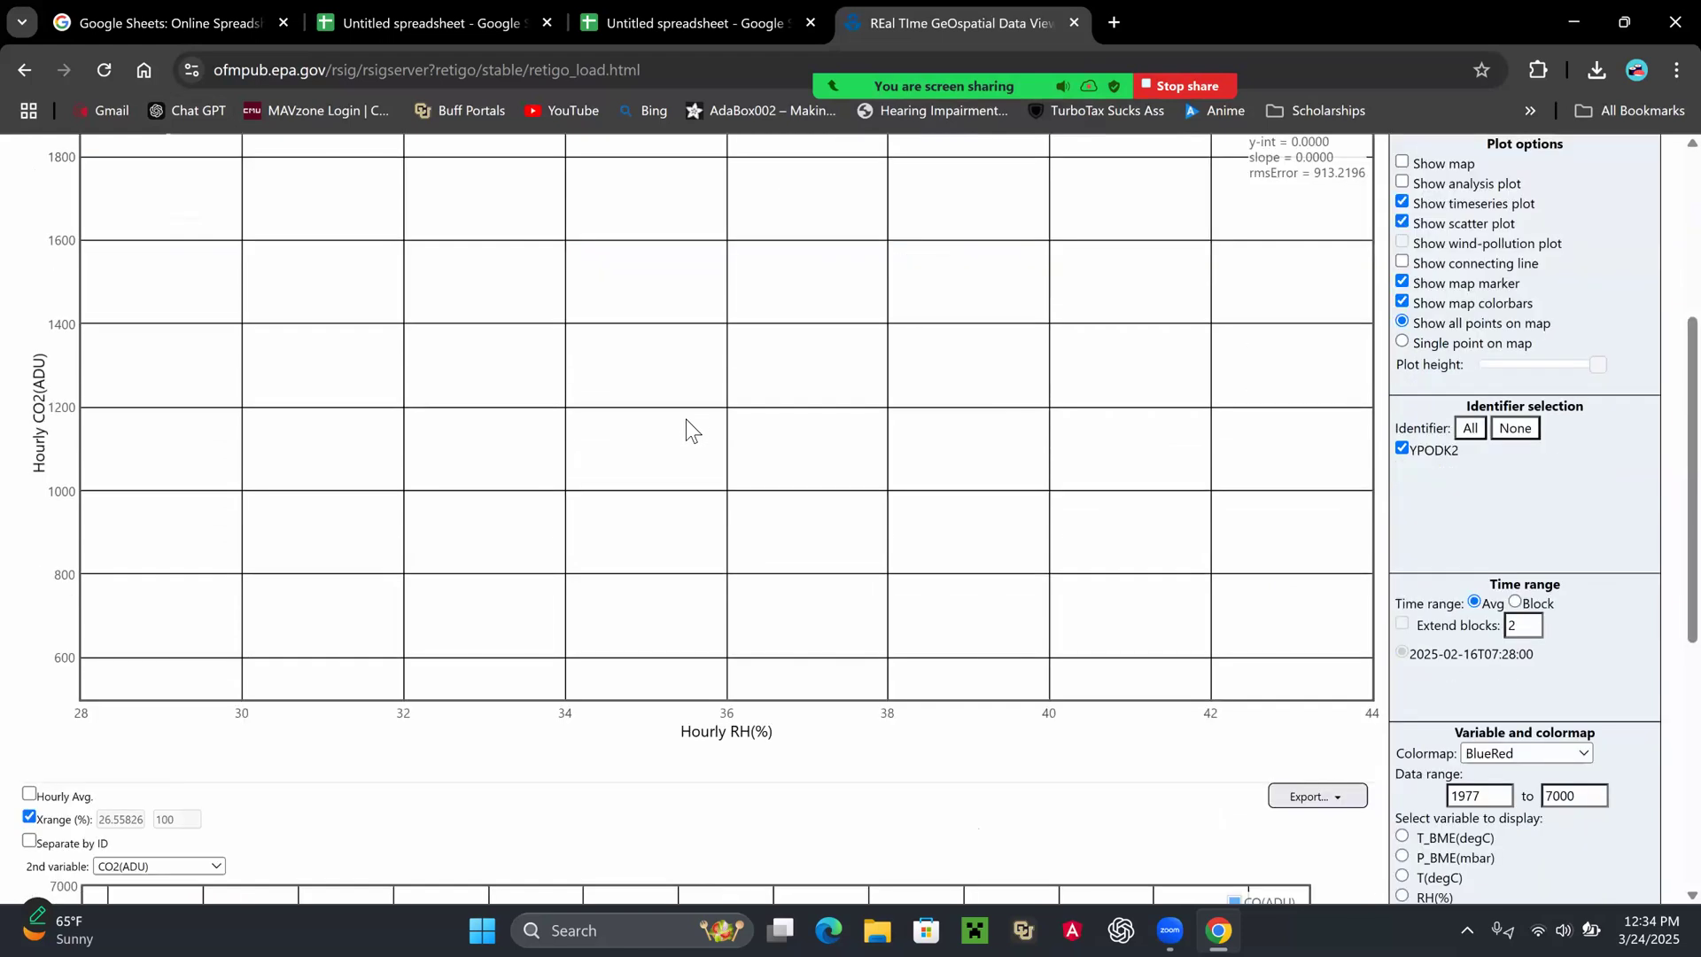
{"action": "scroll", "coordinate": [718, 461], "scroll_direction": "up", "scroll_amount": 3}
{"action": "scroll", "coordinate": [770, 478], "scroll_direction": "down", "scroll_amount": 2}
{"action": "scroll", "coordinate": [777, 487], "scroll_direction": "up", "scroll_amount": 1}
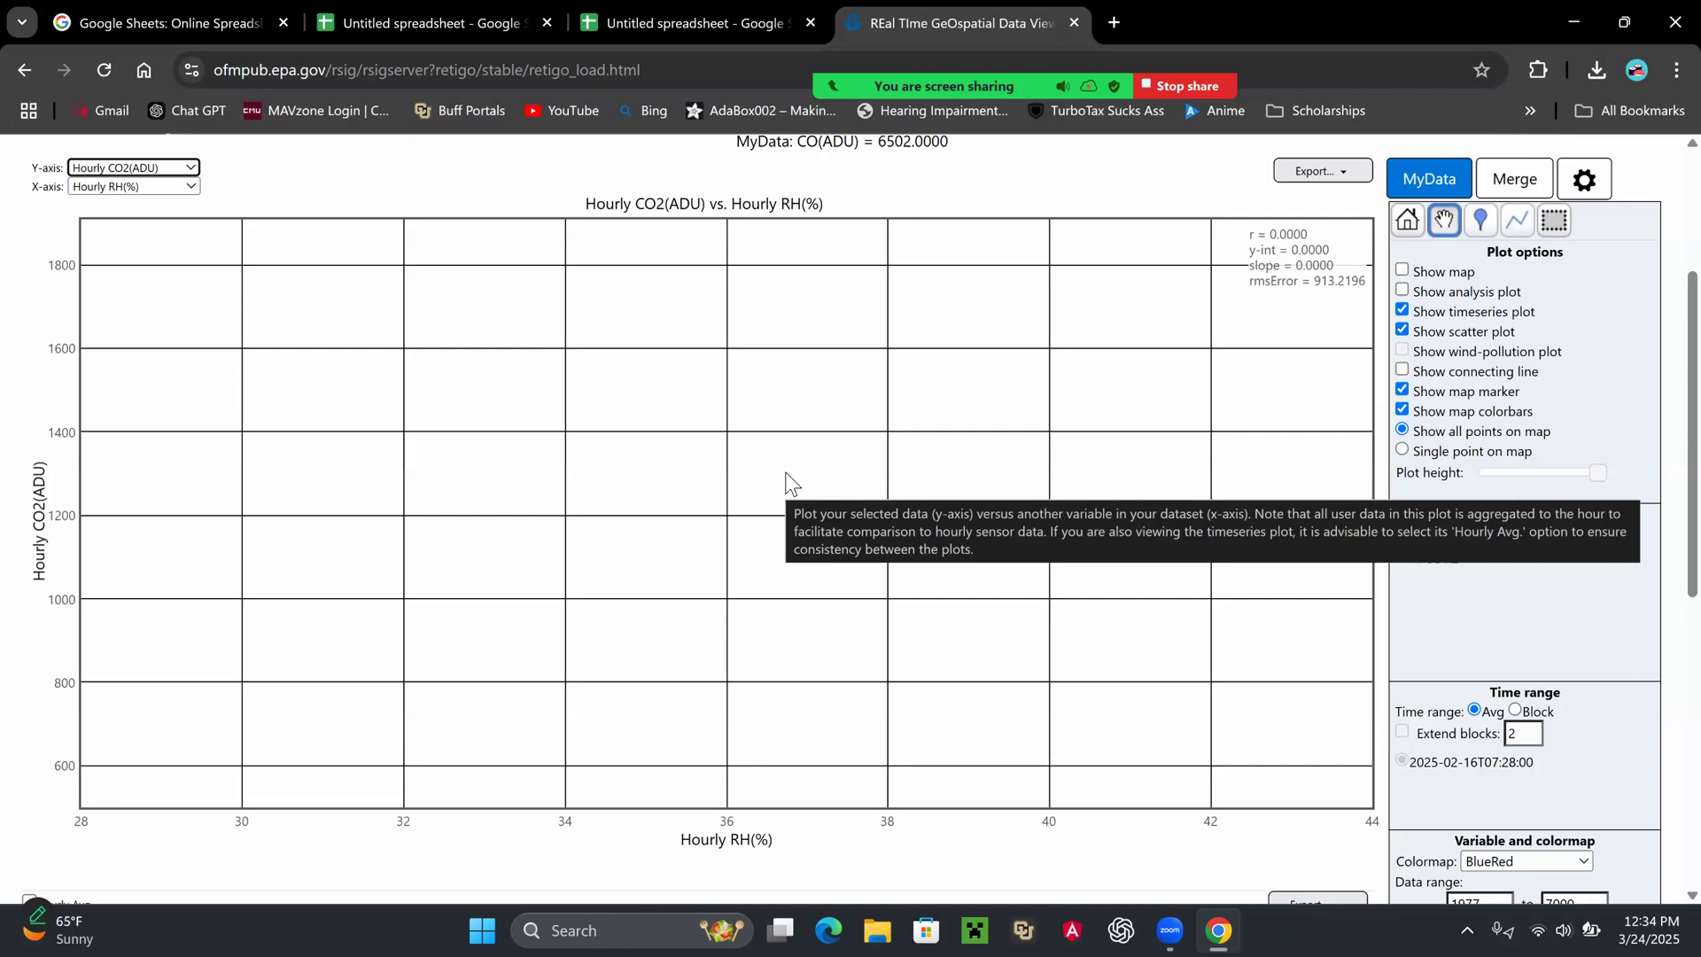
{"action": "scroll", "coordinate": [792, 472], "scroll_direction": "down", "scroll_amount": 2}
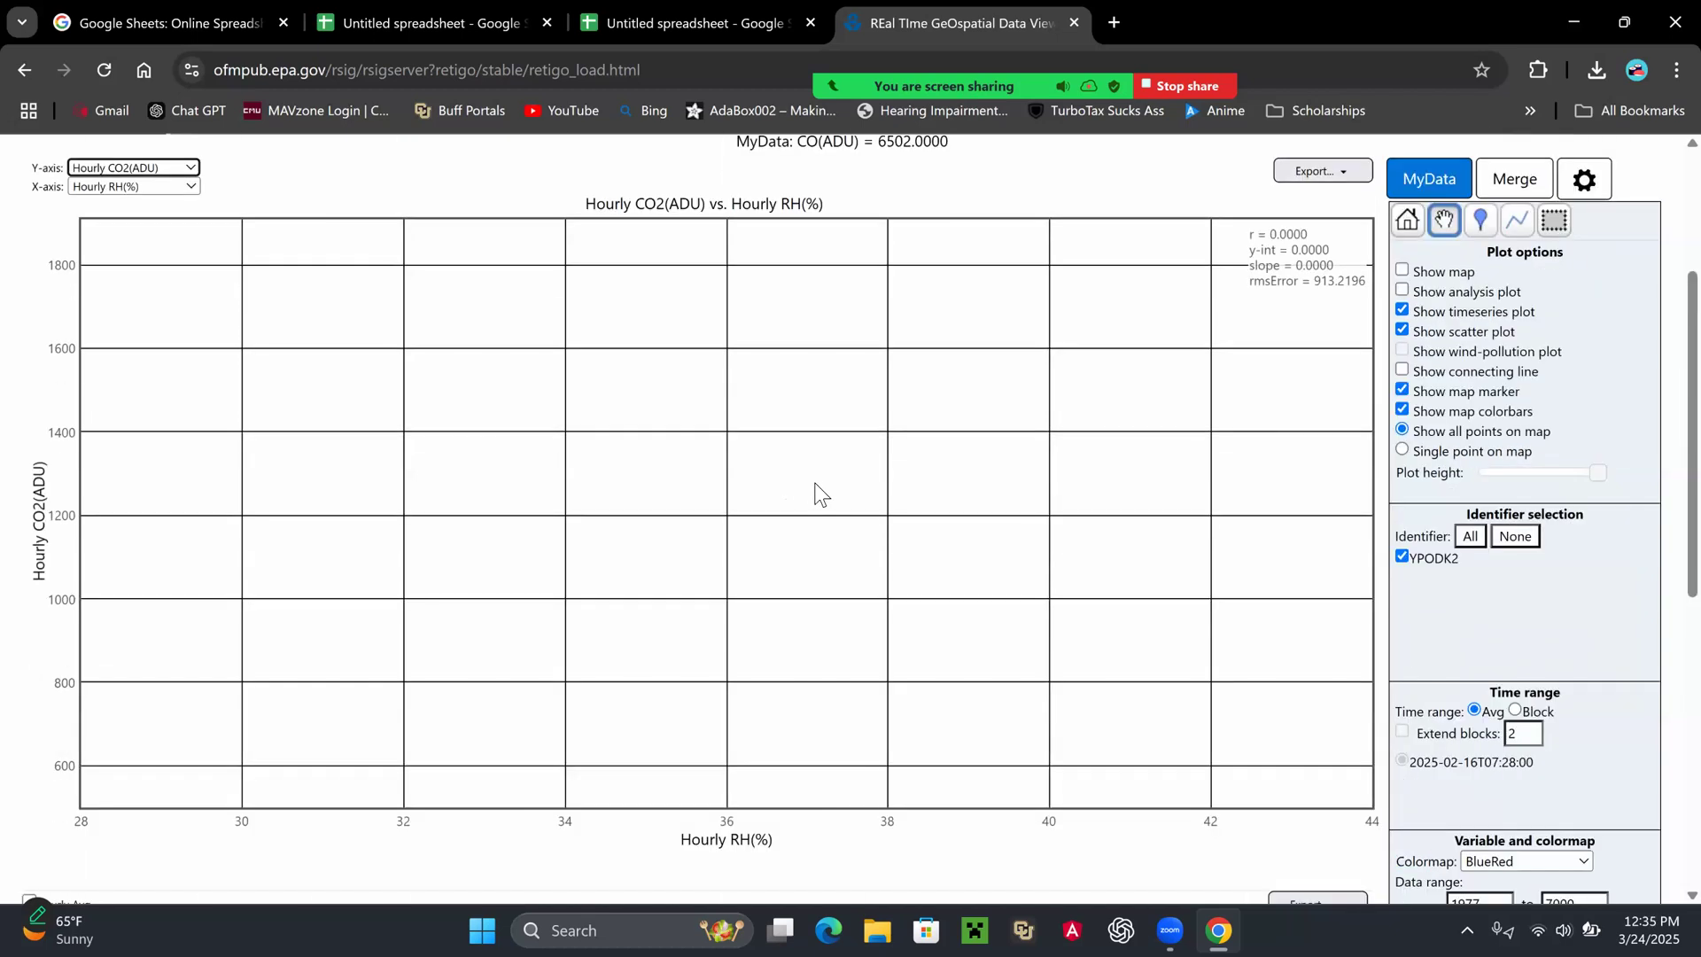
{"action": "scroll", "coordinate": [821, 482], "scroll_direction": "down", "scroll_amount": 2}
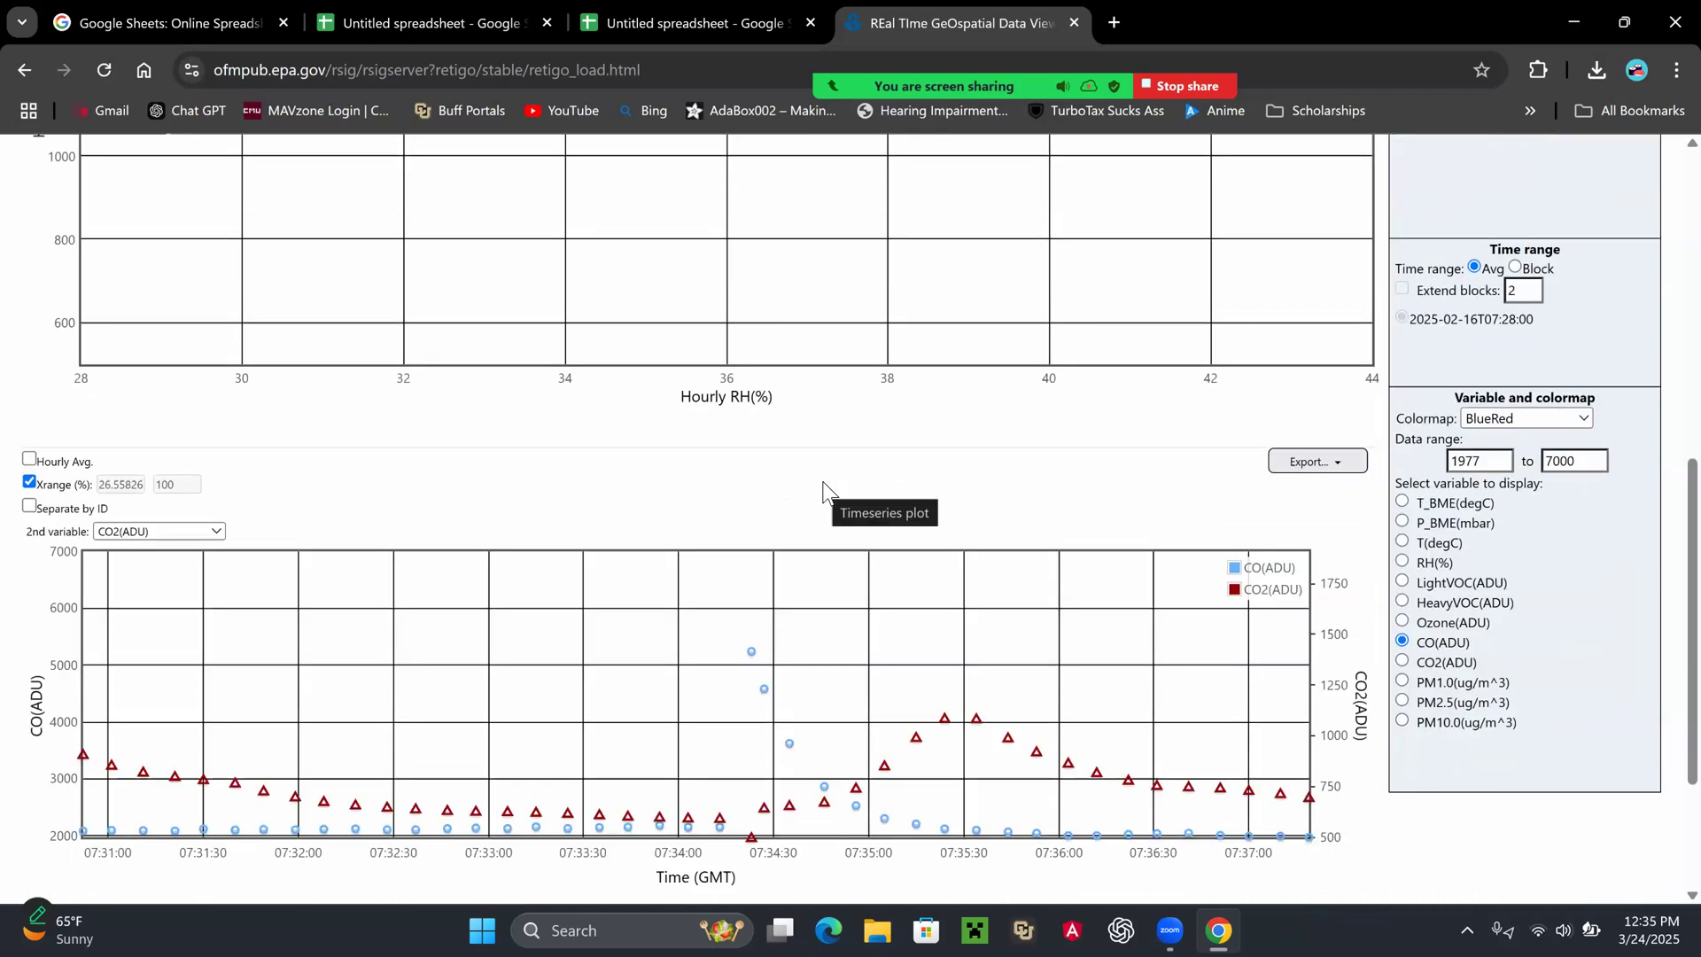
{"action": "scroll", "coordinate": [534, 464], "scroll_direction": "down", "scroll_amount": 1}
{"action": "scroll", "coordinate": [531, 459], "scroll_direction": "down", "scroll_amount": 2}
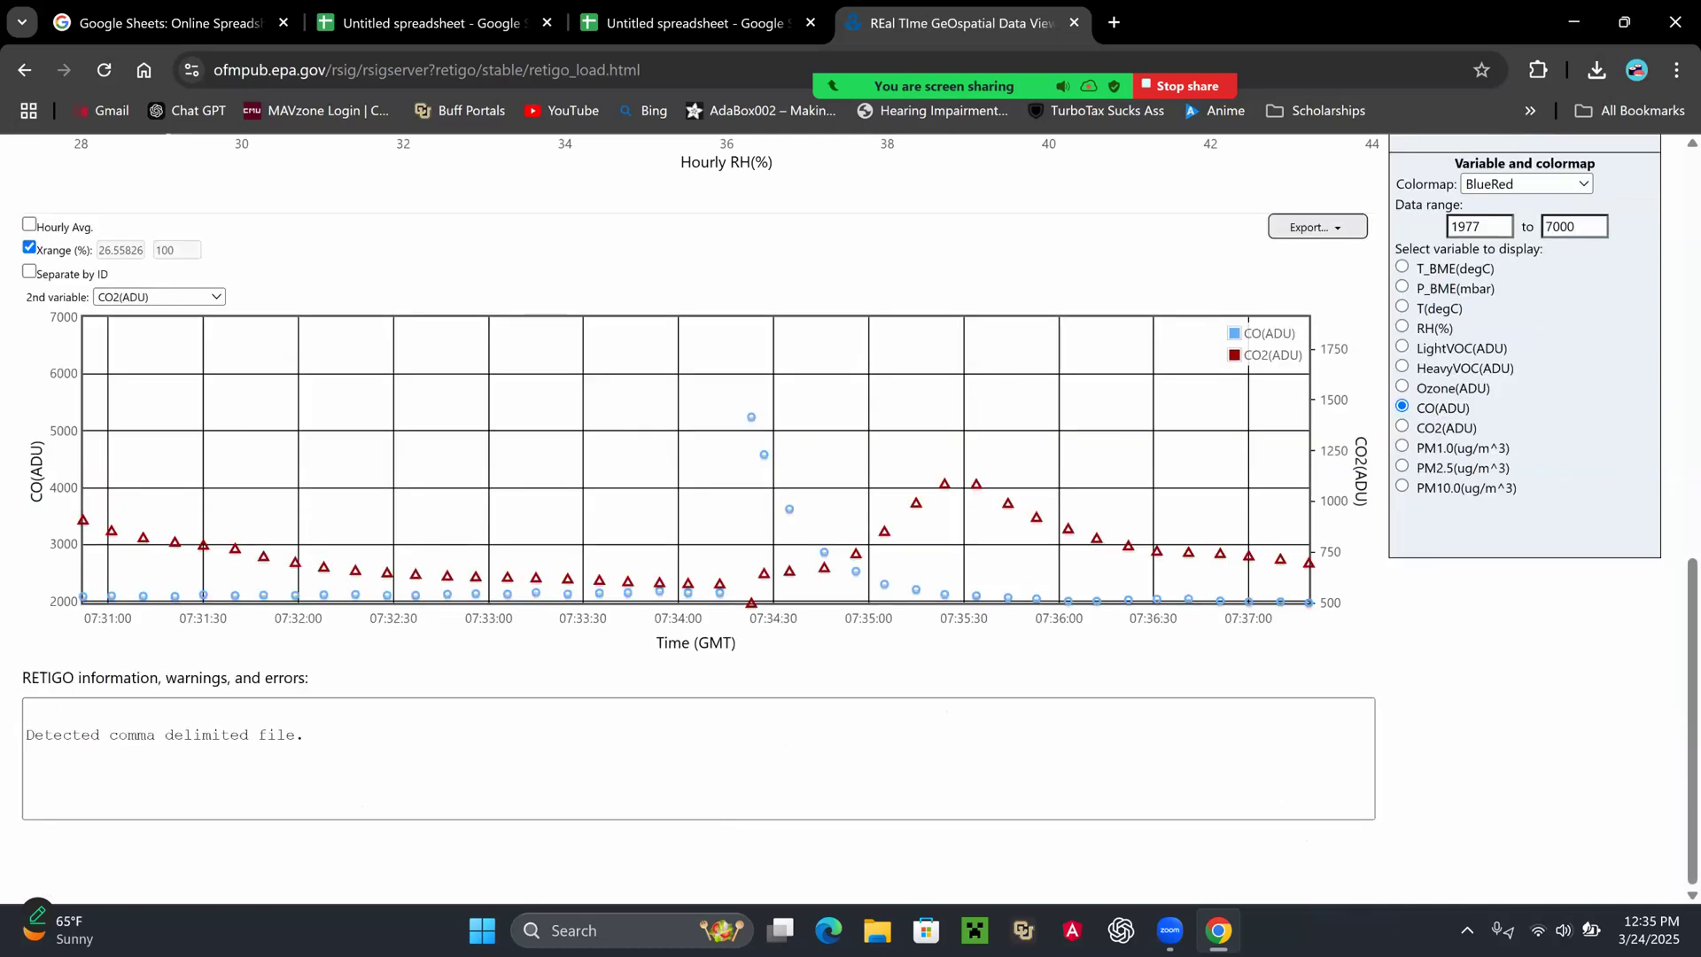
{"action": "scroll", "coordinate": [1028, 442], "scroll_direction": "up", "scroll_amount": 7}
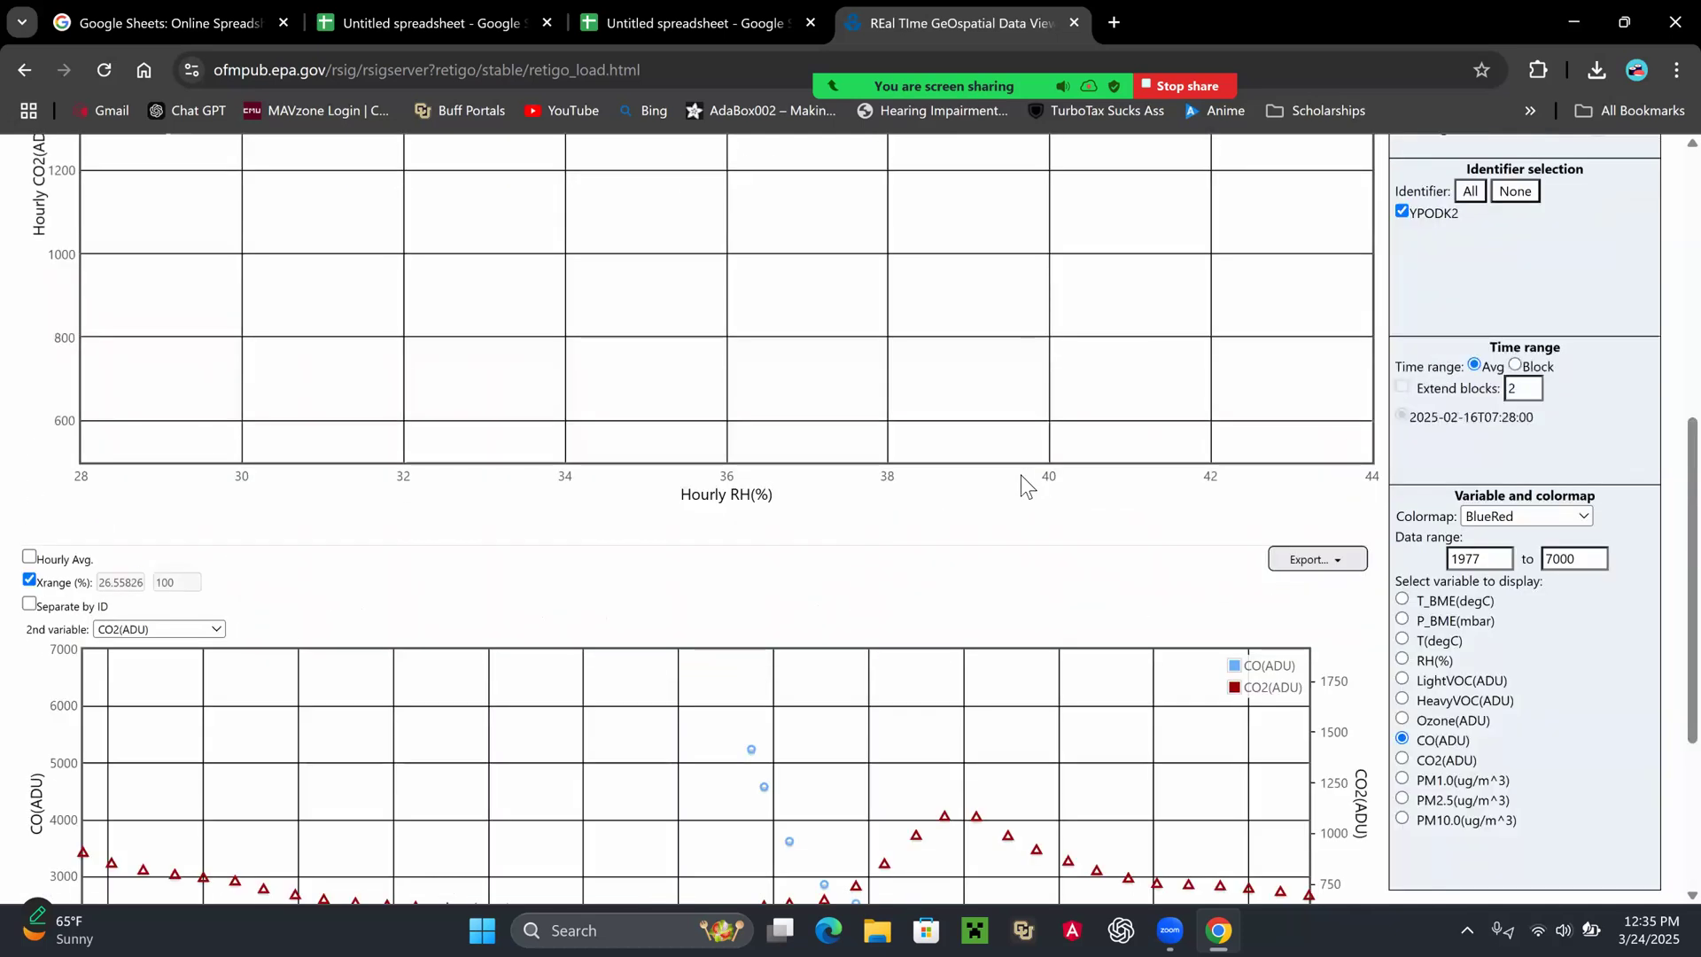
{"action": "scroll", "coordinate": [1032, 338], "scroll_direction": "down", "scroll_amount": 1}
{"action": "scroll", "coordinate": [708, 513], "scroll_direction": "down", "scroll_amount": 2}
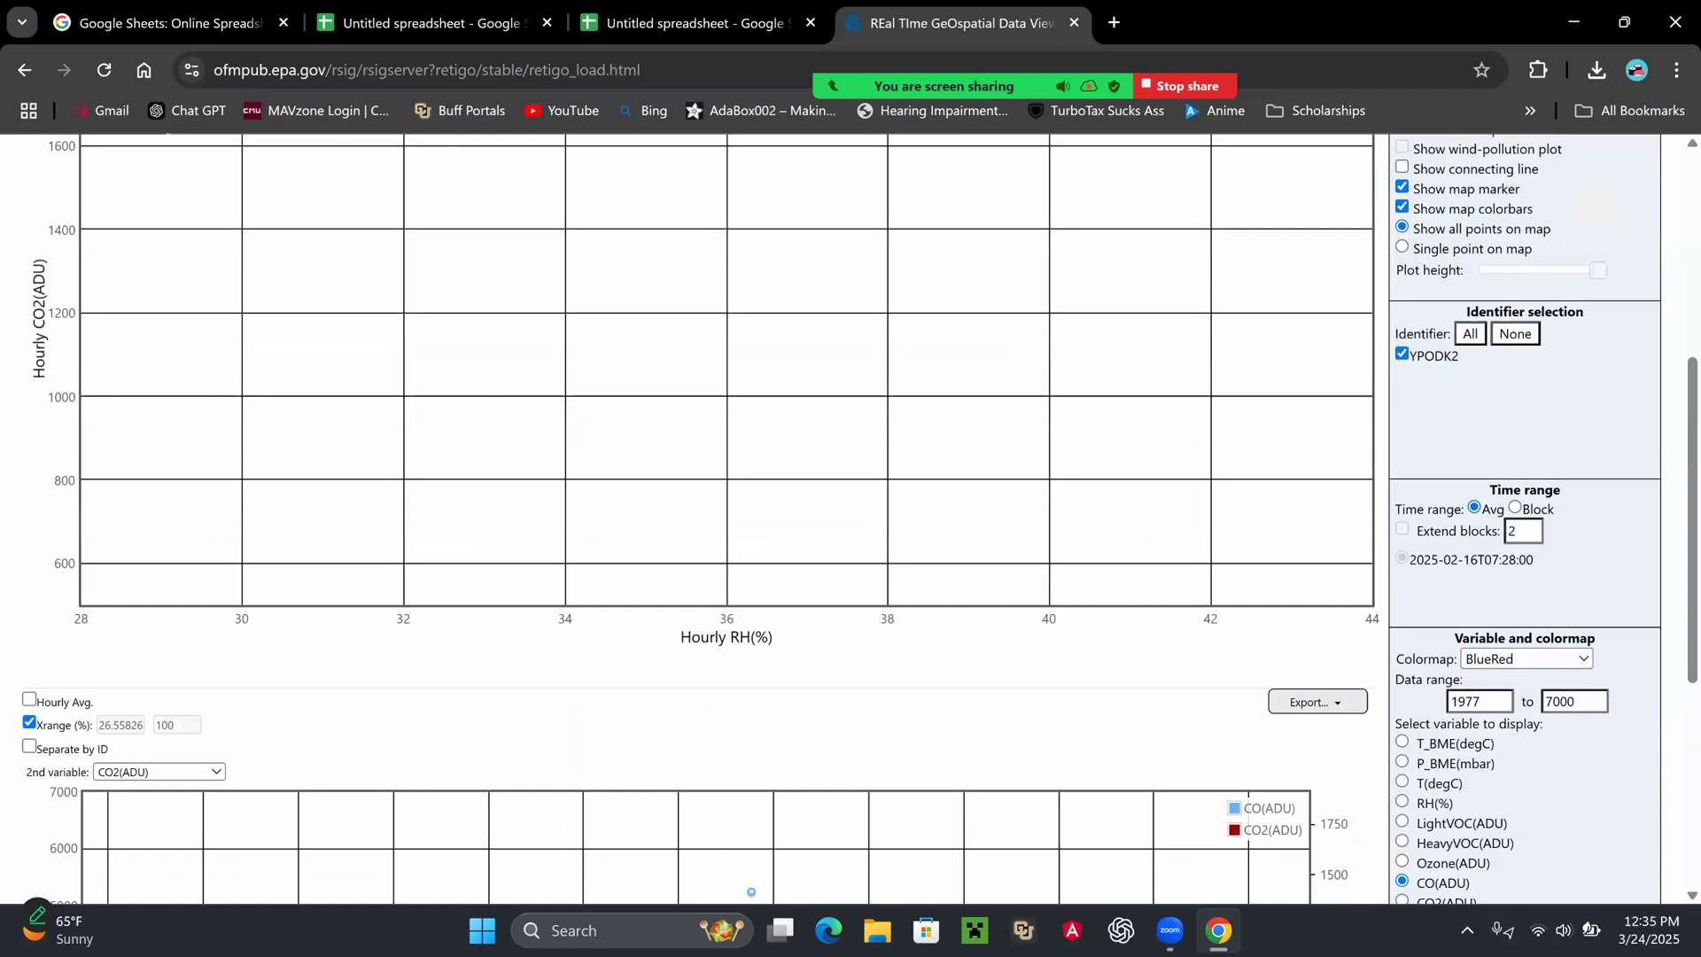
{"action": "scroll", "coordinate": [709, 514], "scroll_direction": "up", "scroll_amount": 5}
{"action": "scroll", "coordinate": [708, 514], "scroll_direction": "down", "scroll_amount": 6}
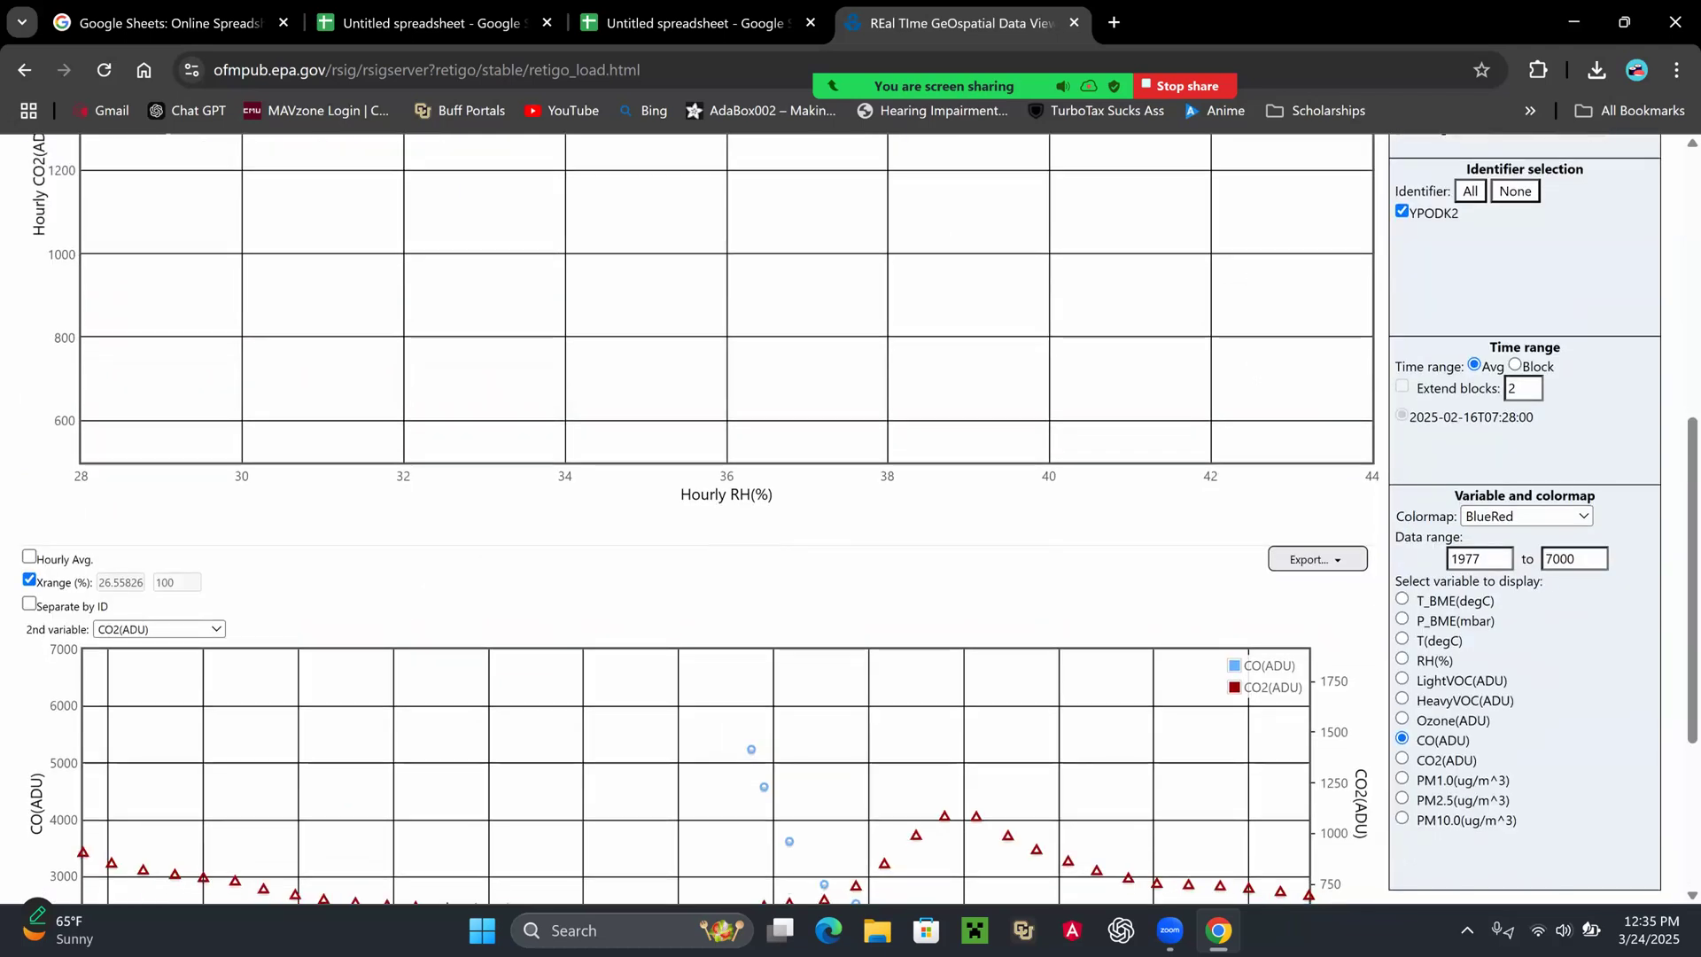
Export the timeseries plot as a PNG image named Room_WITH_CANDEL_CO2_CO_vs_time_2_16 in the Downloads folder.
{"action": "scroll", "coordinate": [777, 456], "scroll_direction": "down", "scroll_amount": 3}
{"action": "scroll", "coordinate": [778, 456], "scroll_direction": "up", "scroll_amount": 1}
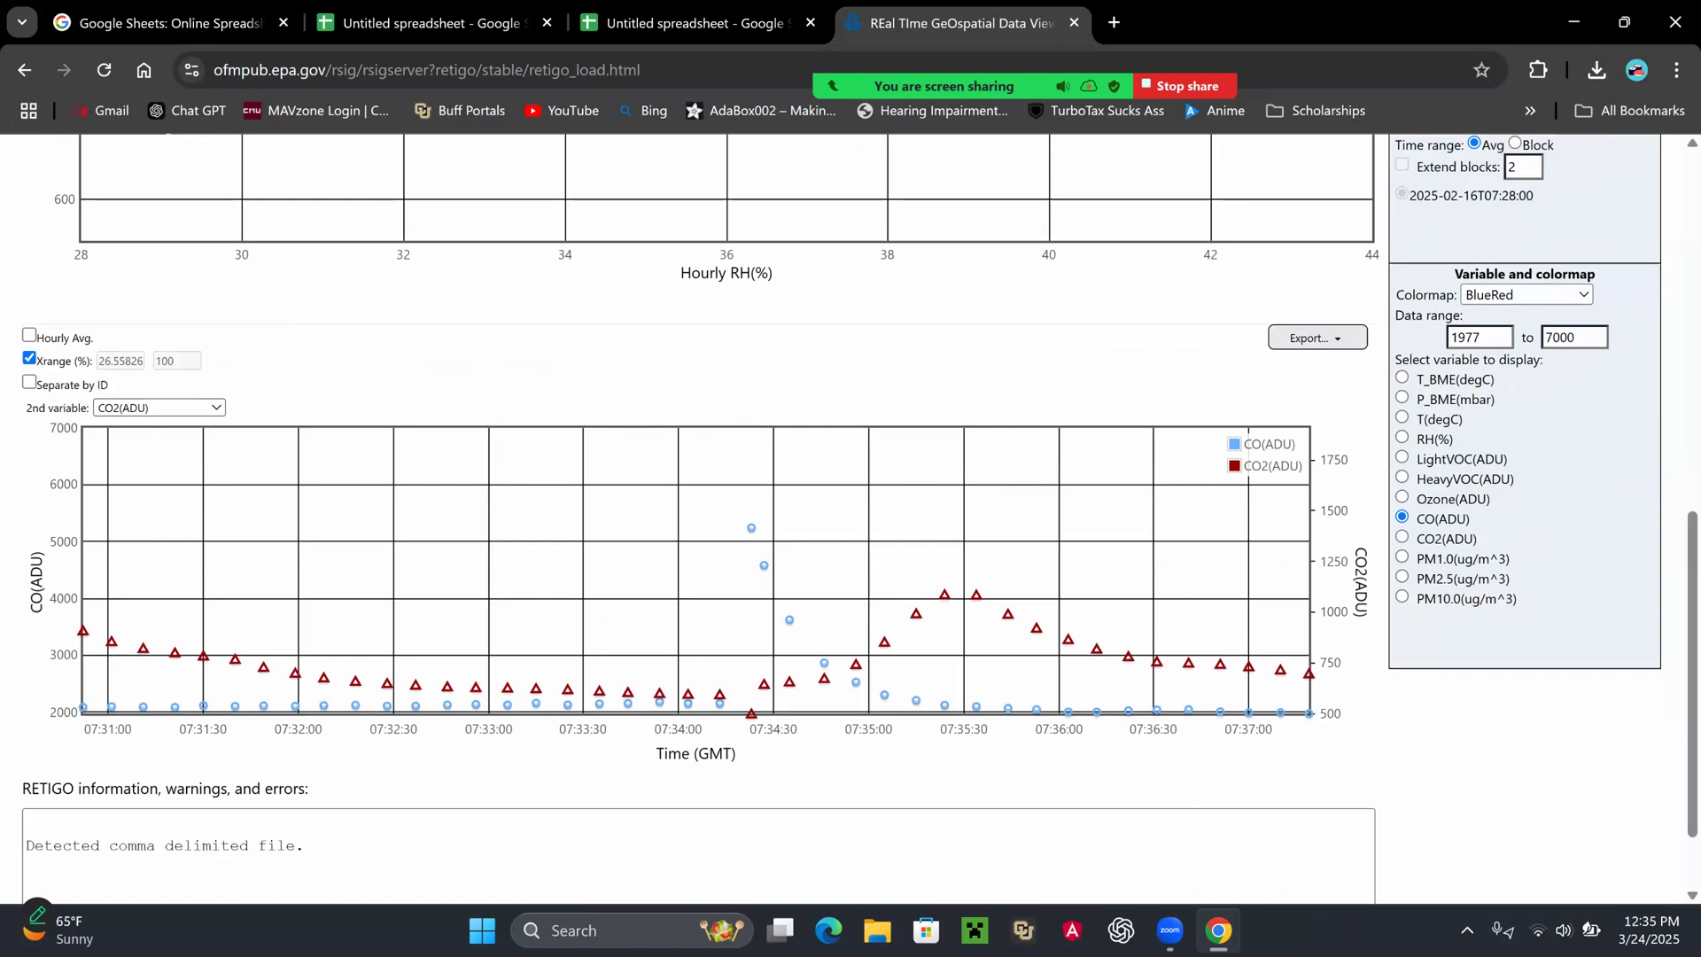
{"action": "left_click", "coordinate": [1317, 337]}
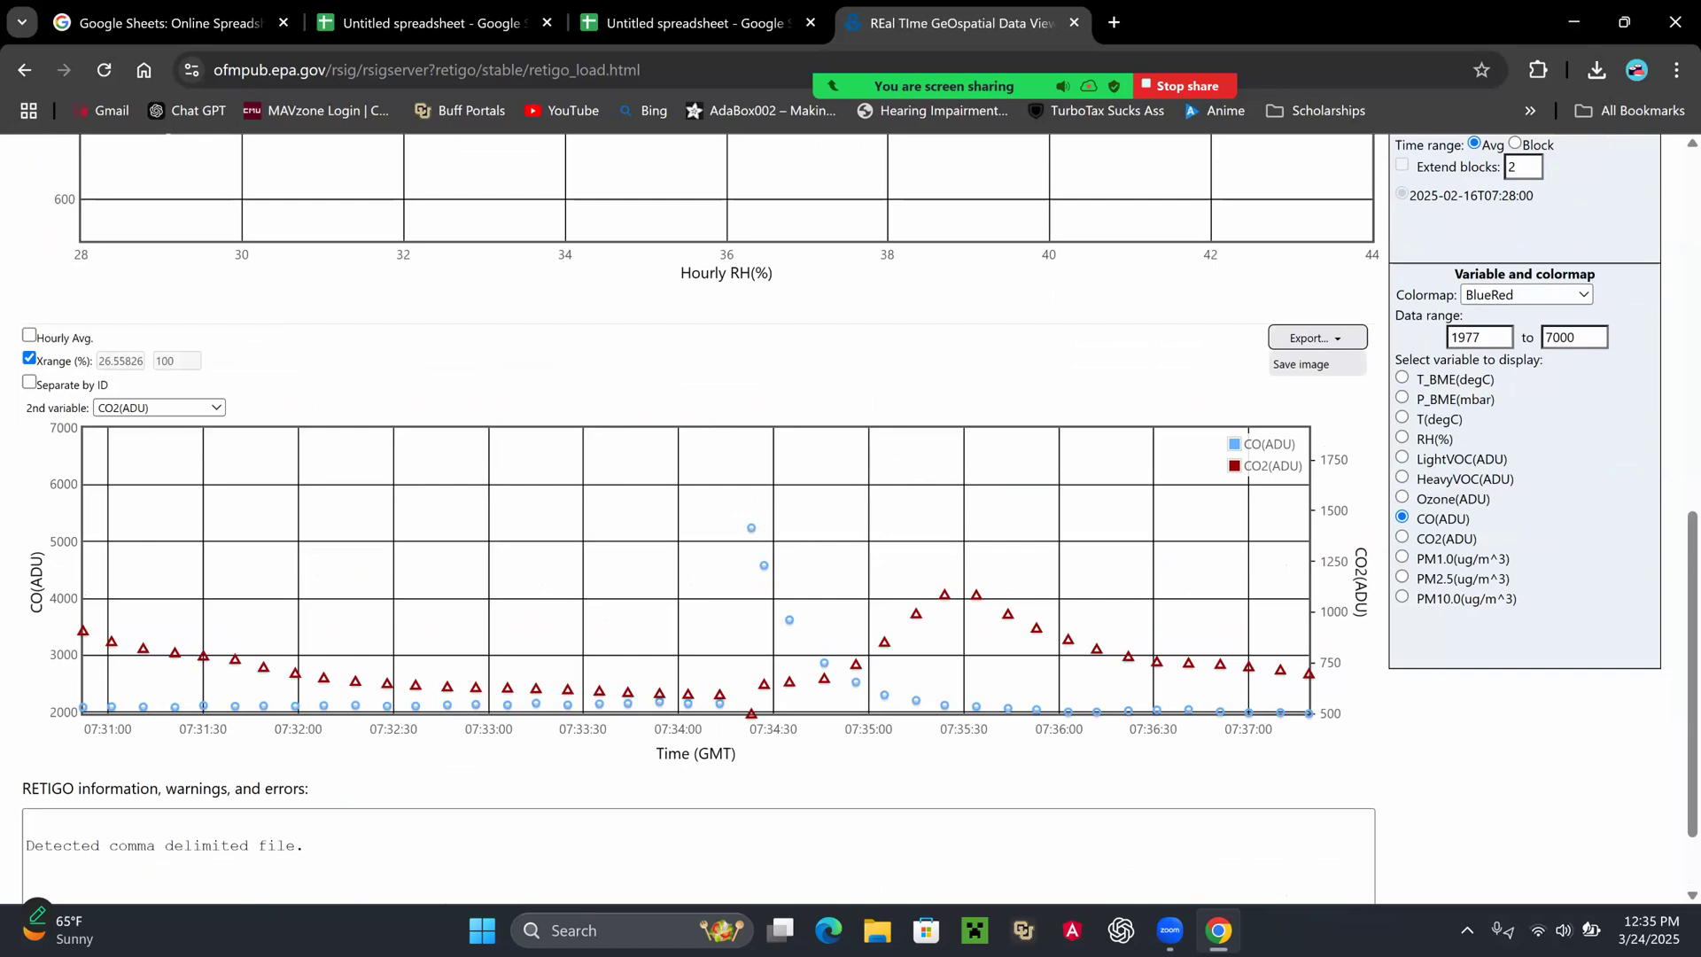
{"action": "left_click", "coordinate": [1300, 364]}
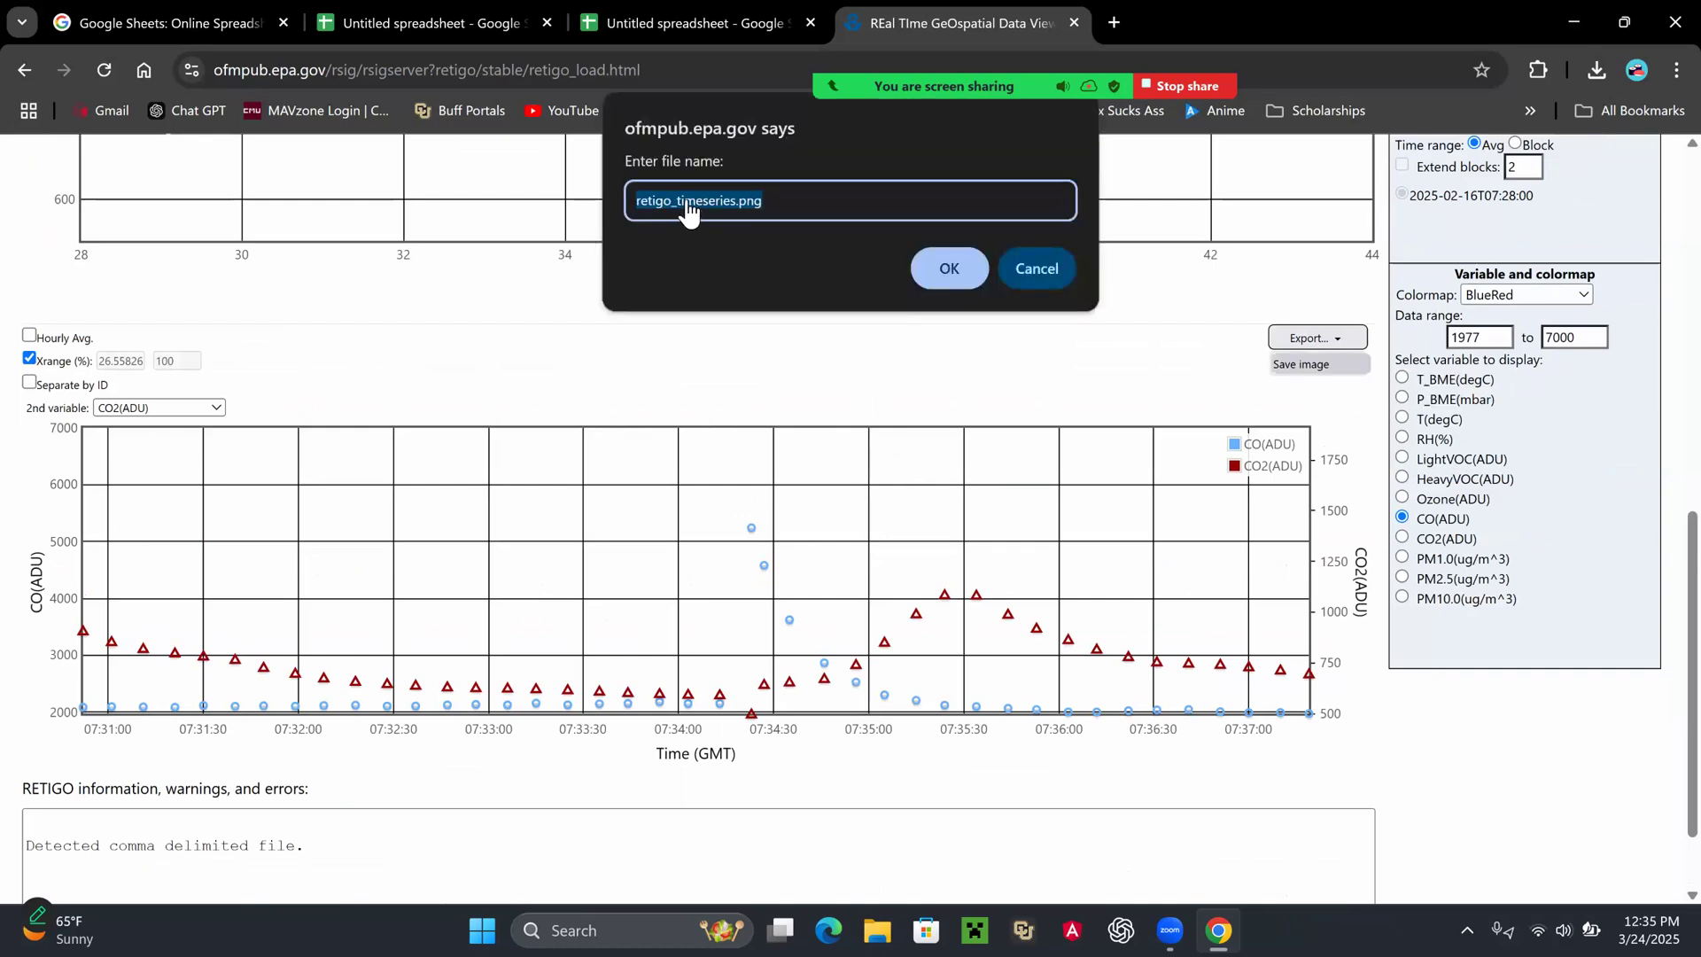
{"action": "key", "text": "BackSpace"}
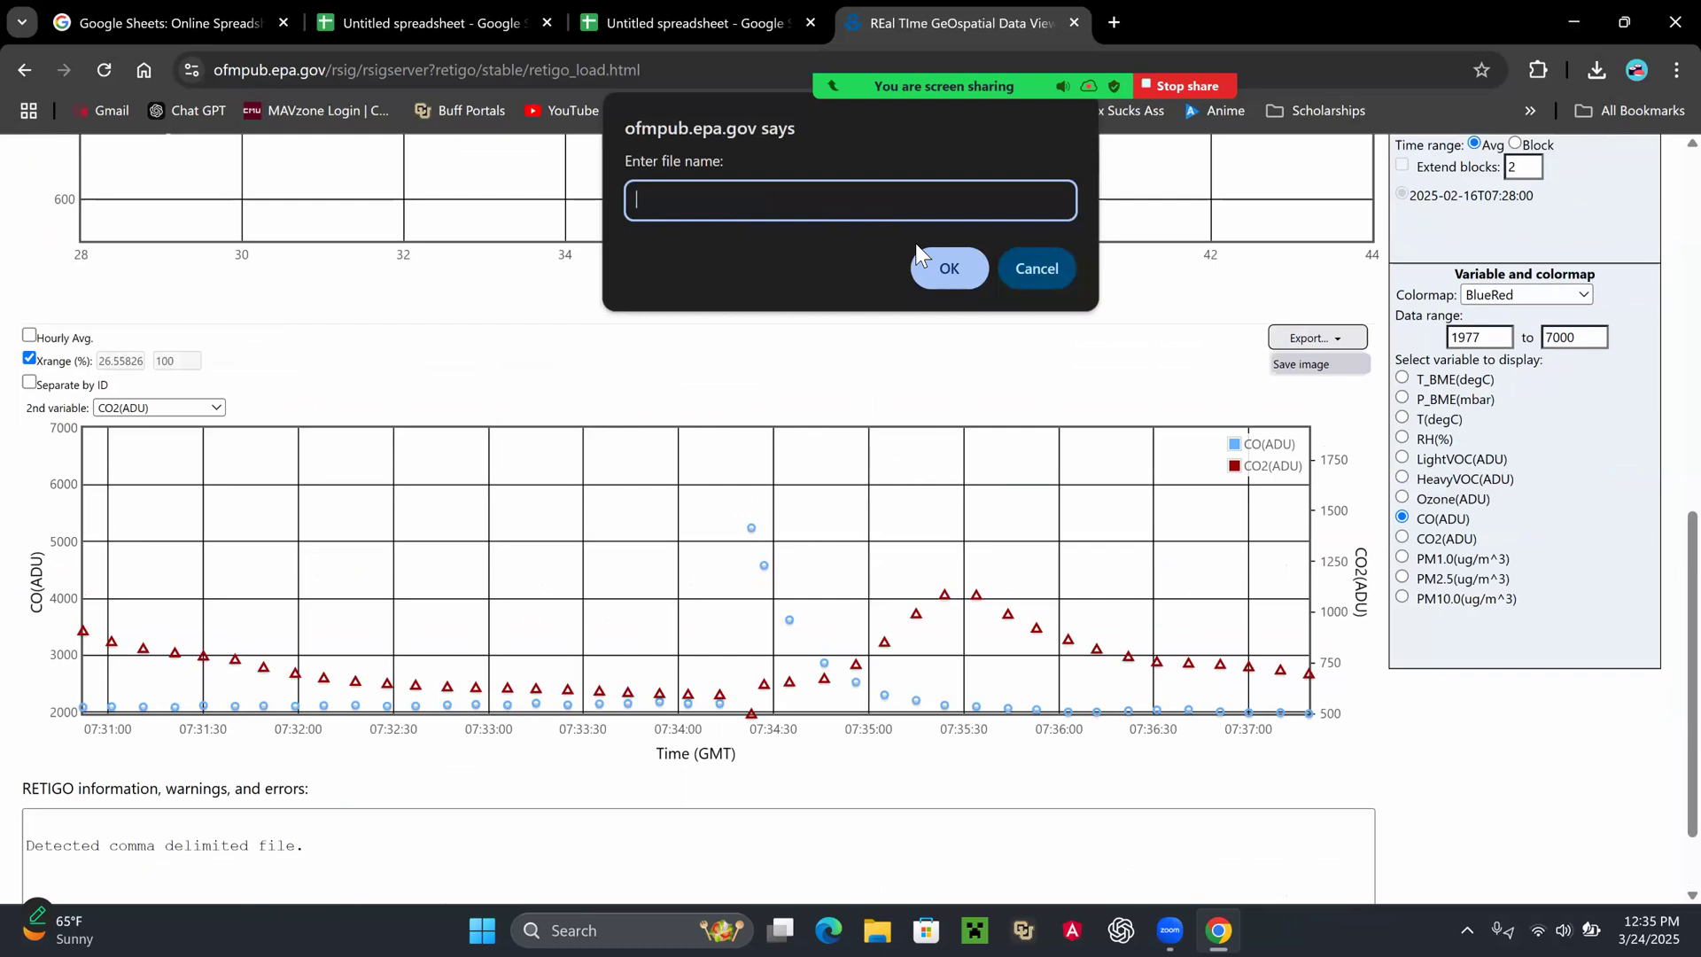
{"action": "type", "text": "Room_WITH_CANDEL"}
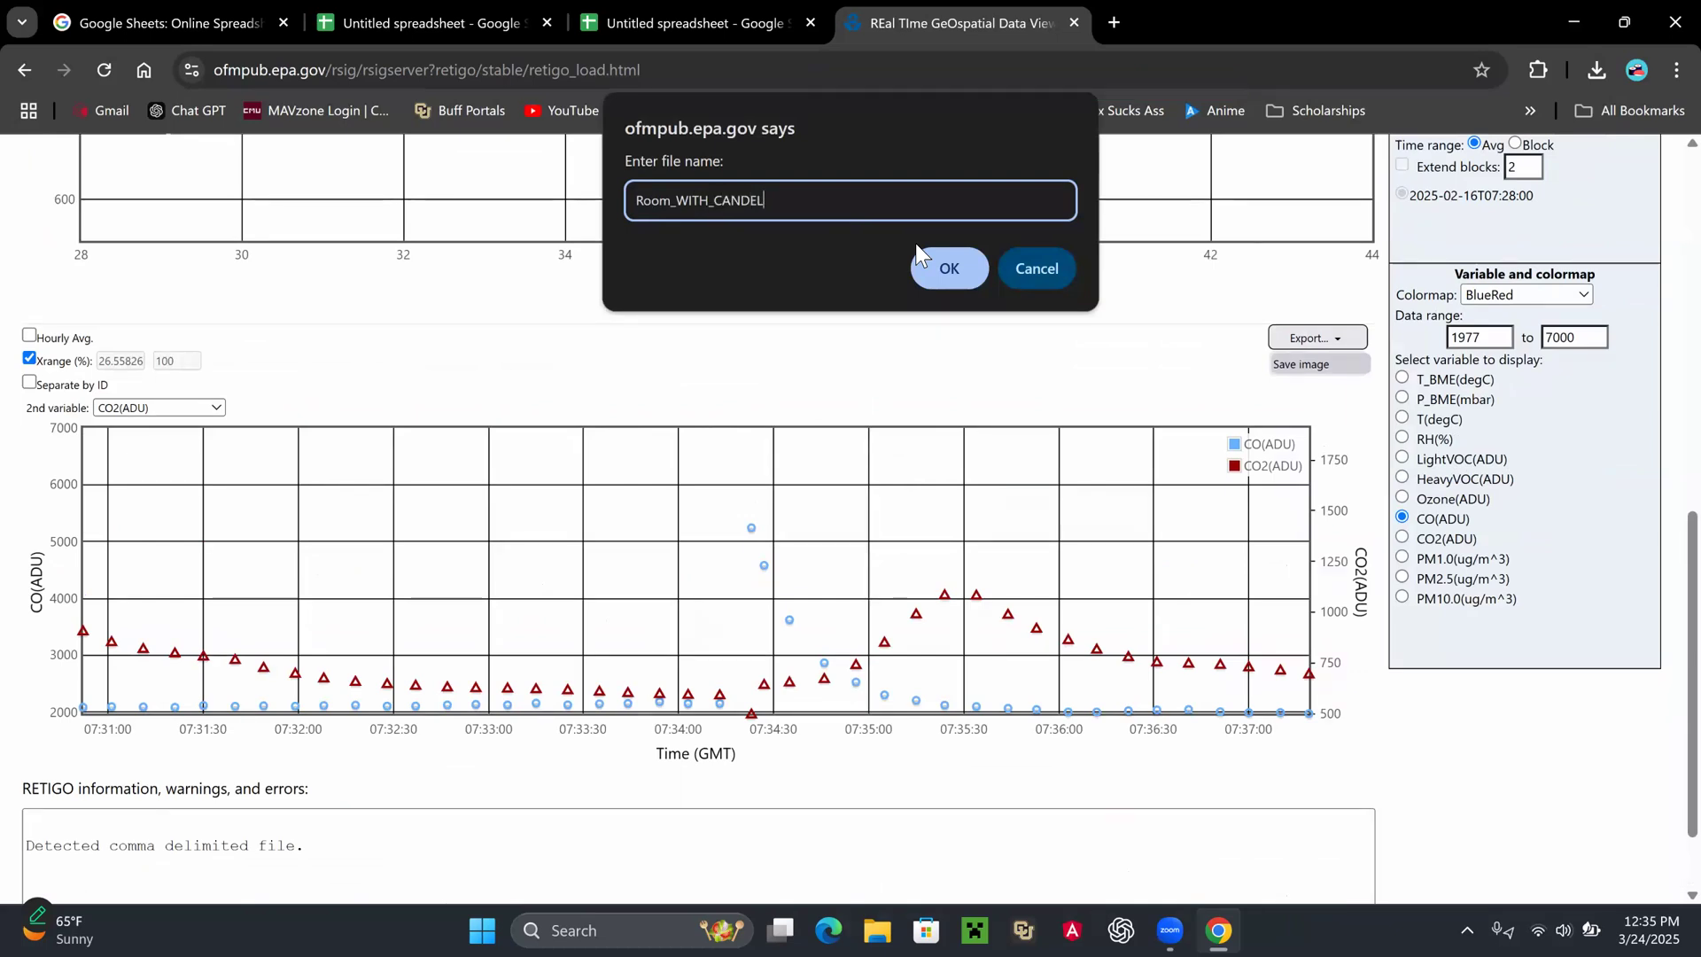
{"action": "type", "text": "_CO2_CO_vs_time_2_16"}
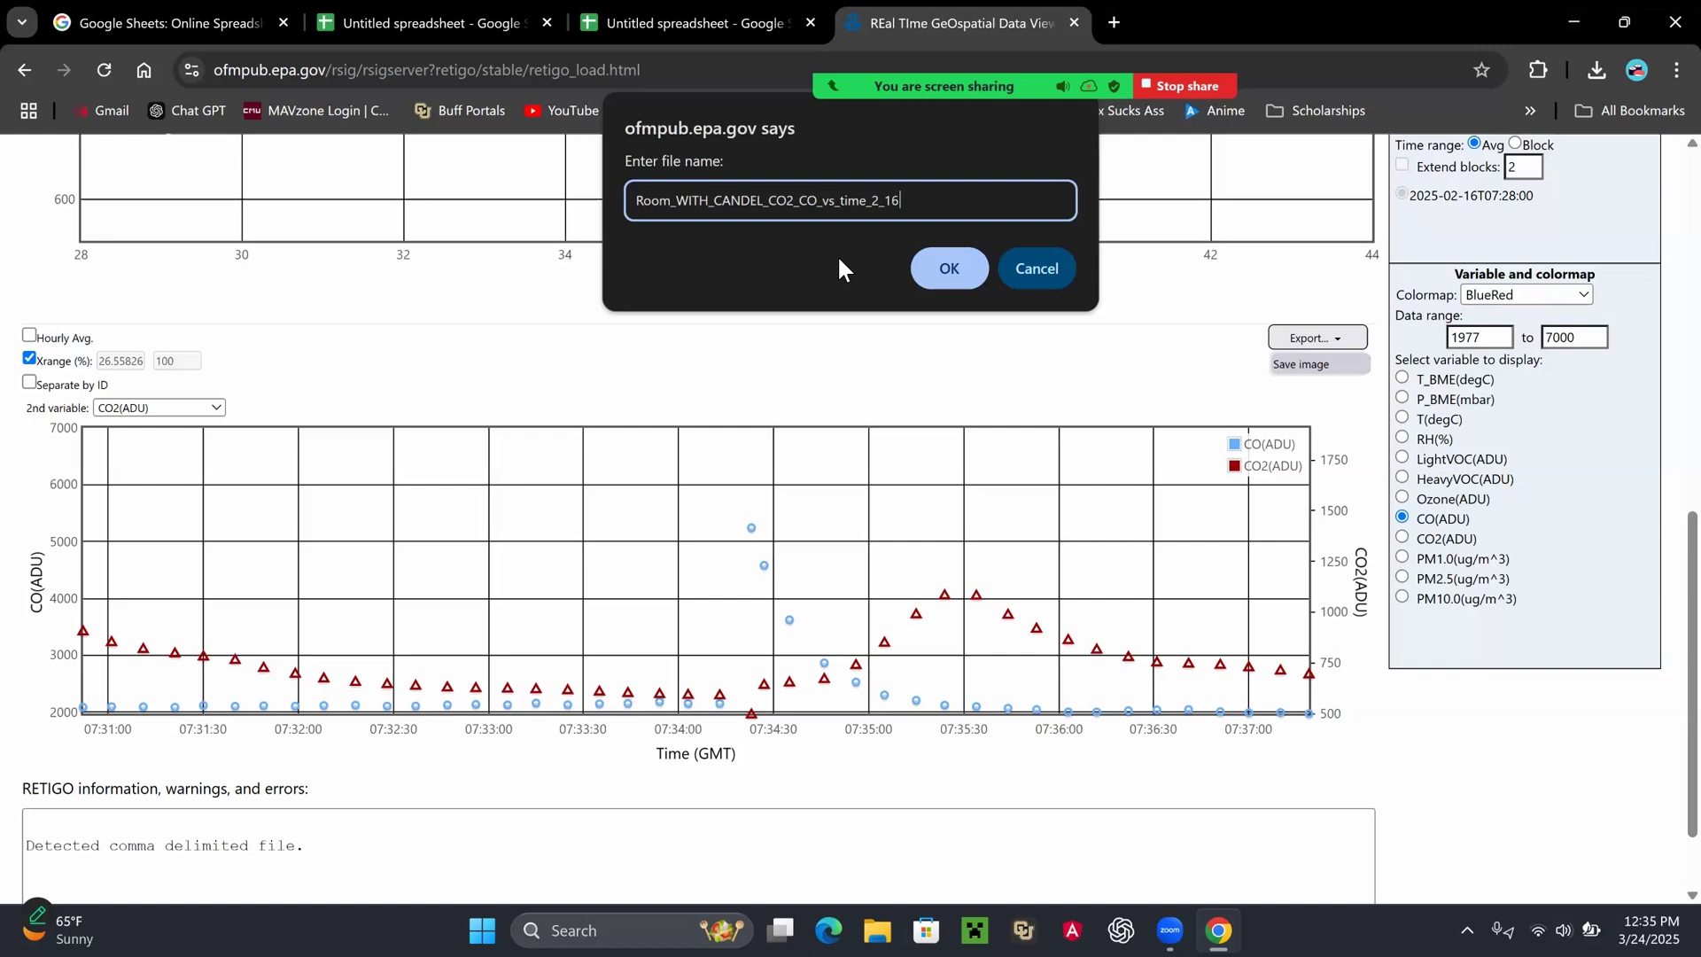
{"action": "left_click", "coordinate": [949, 261]}
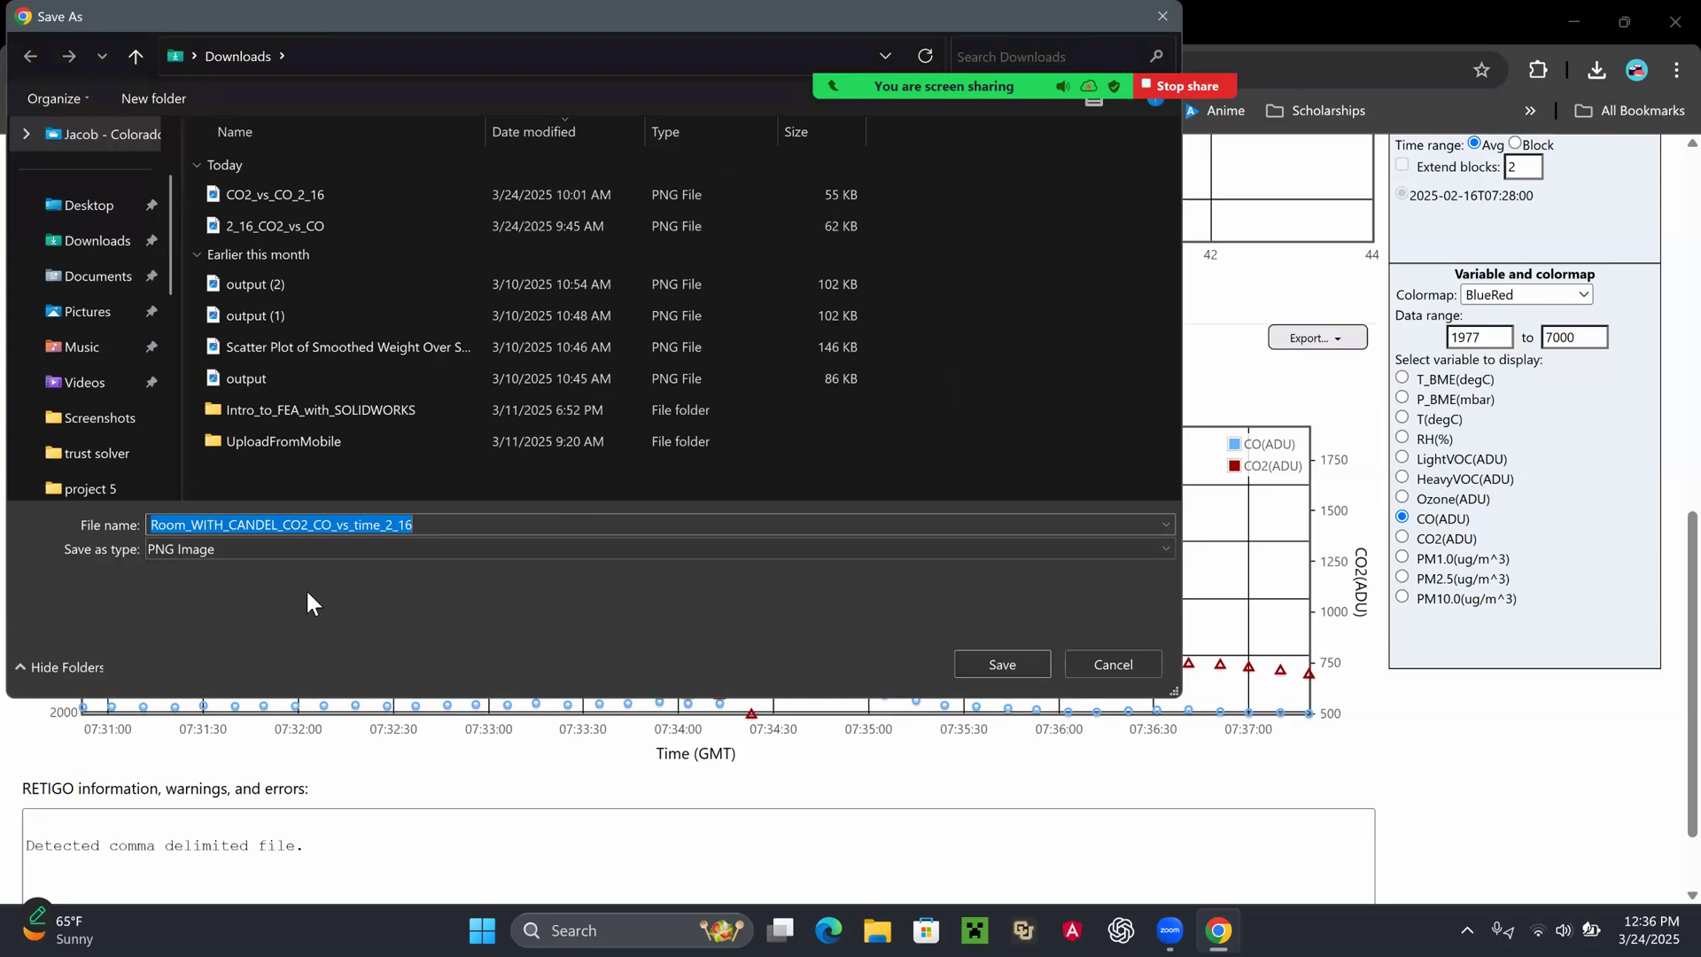
{"action": "left_click", "coordinate": [139, 253]}
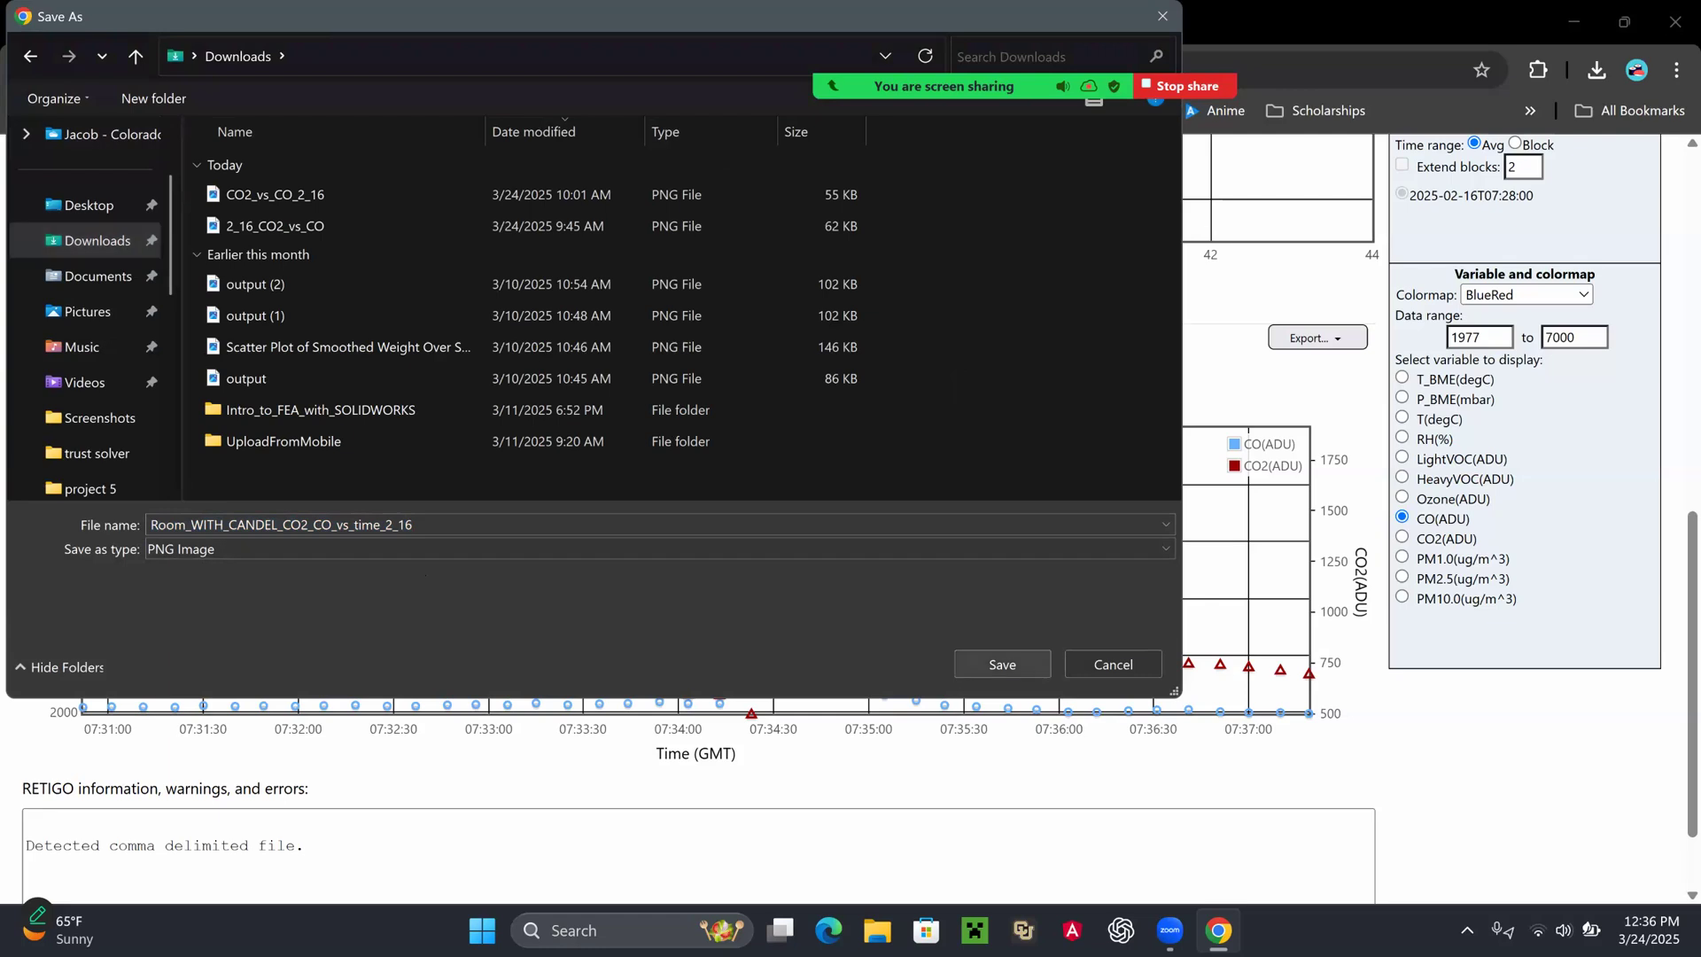
{"action": "left_click", "coordinate": [1001, 663]}
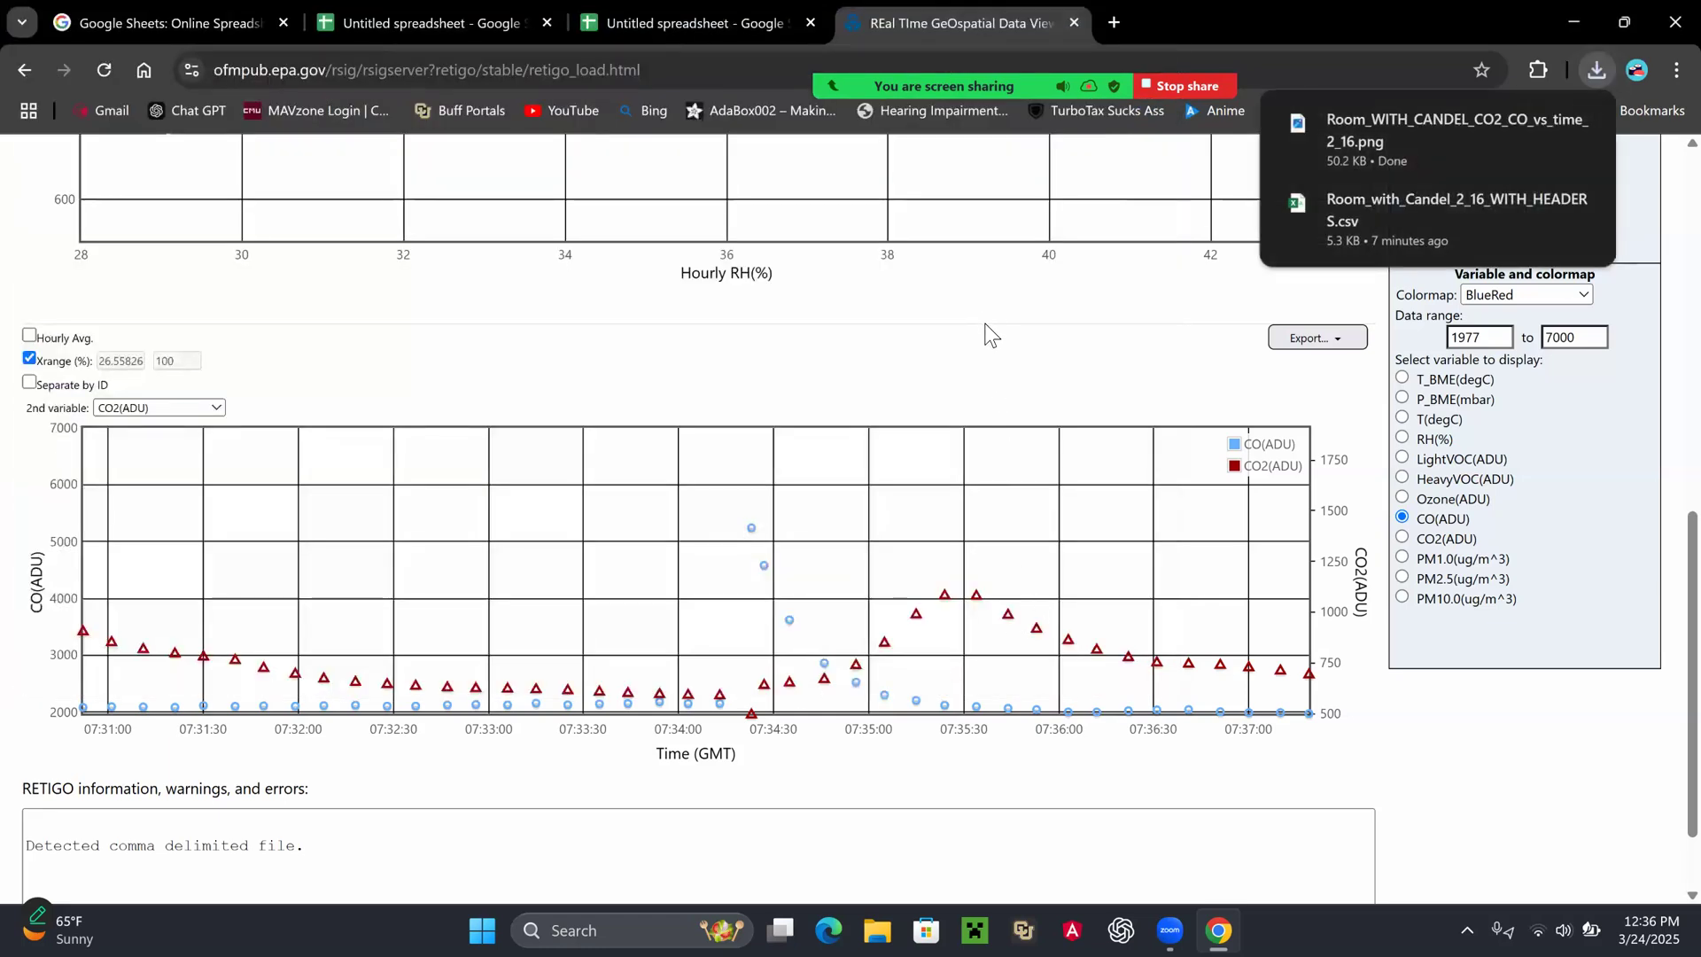
Switch to File Explorer, view the exported Room_WITH_CANDEL_CO2_CO_vs_time_2_16 image enlarged from the Downloads folder, and close it.
{"action": "left_click", "coordinate": [877, 930]}
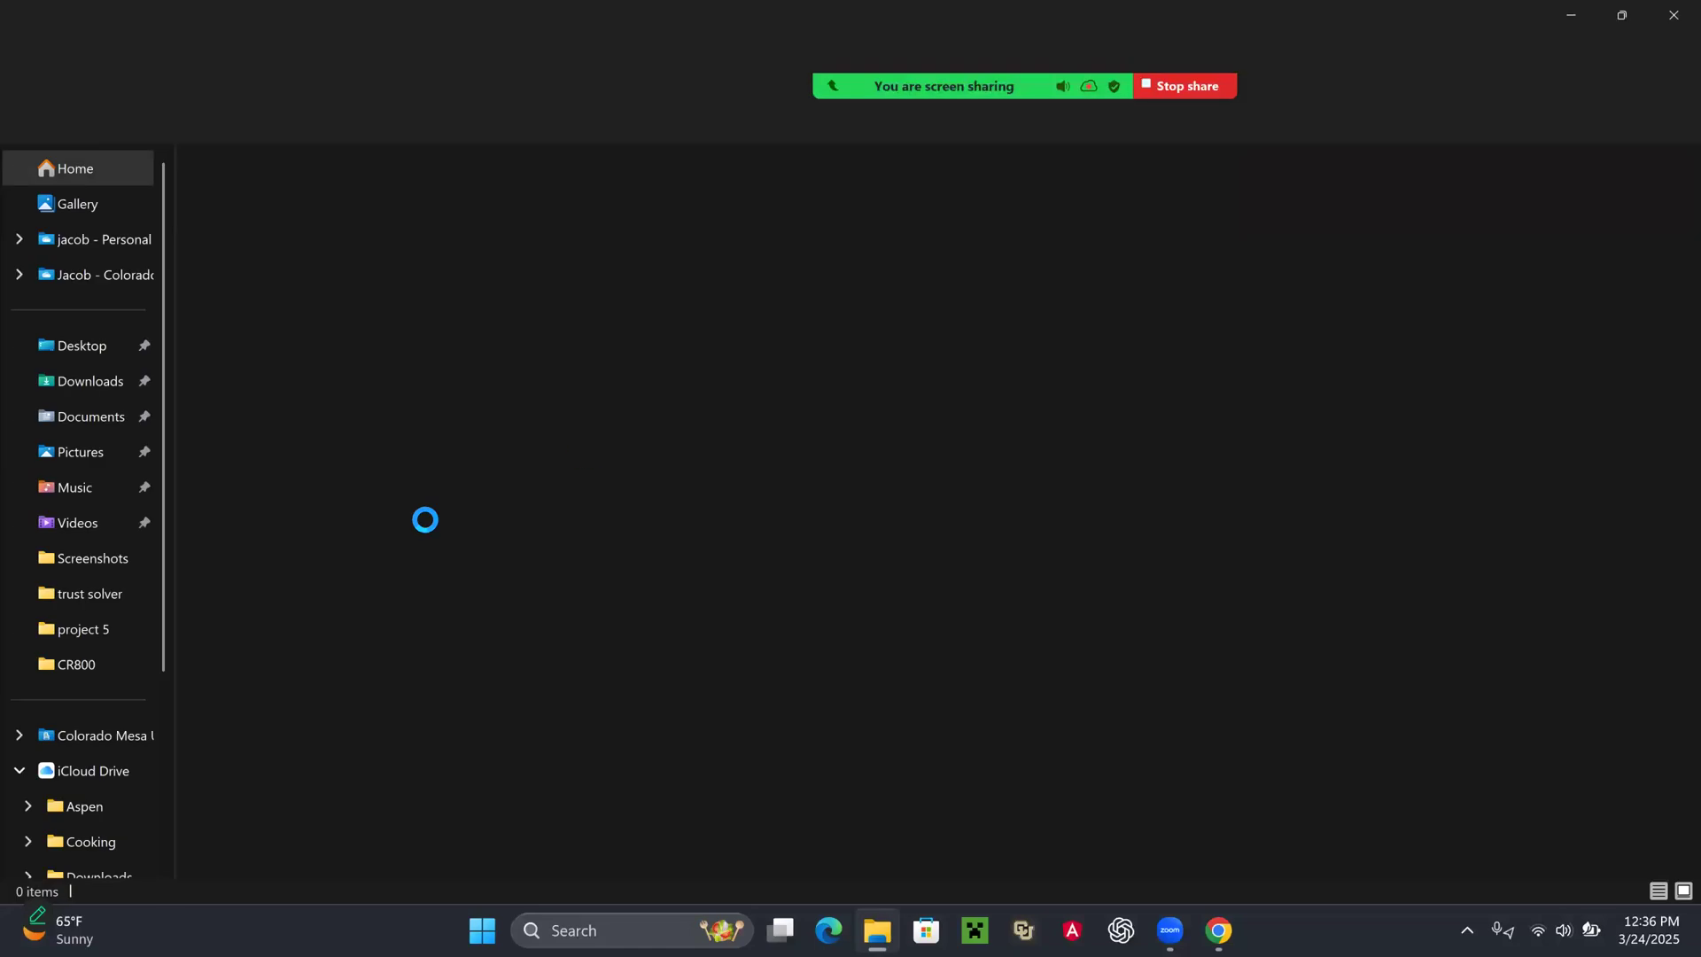
{"action": "left_click", "coordinate": [118, 386]}
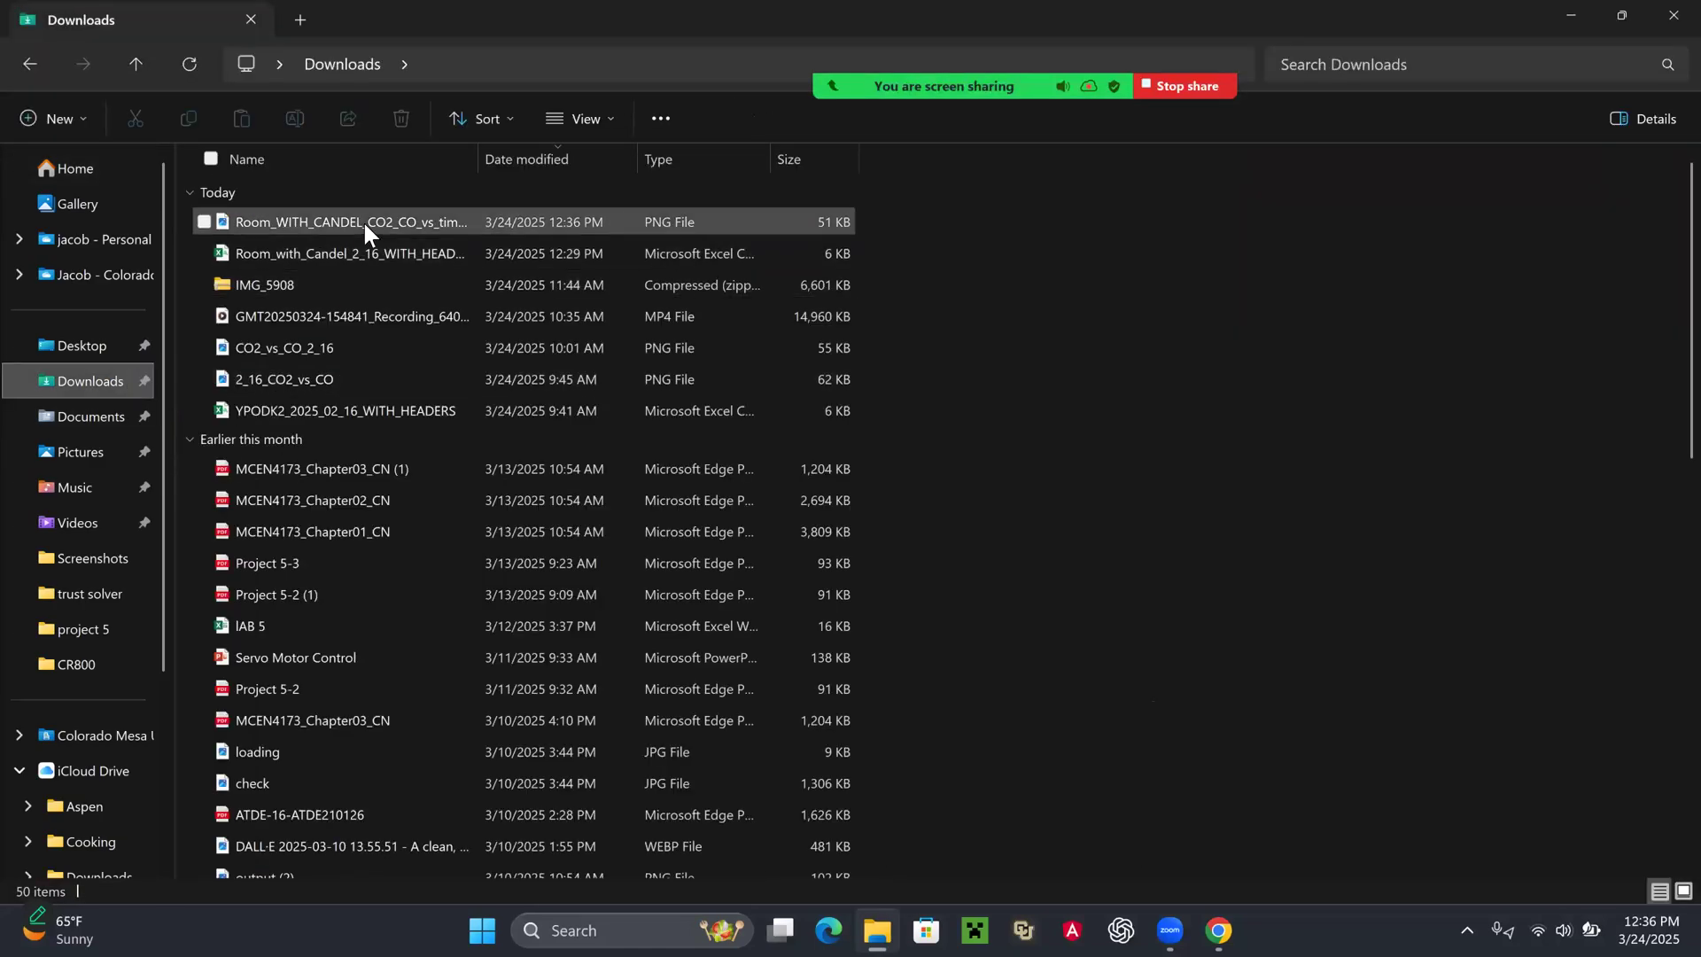
{"action": "double_click", "coordinate": [363, 219]}
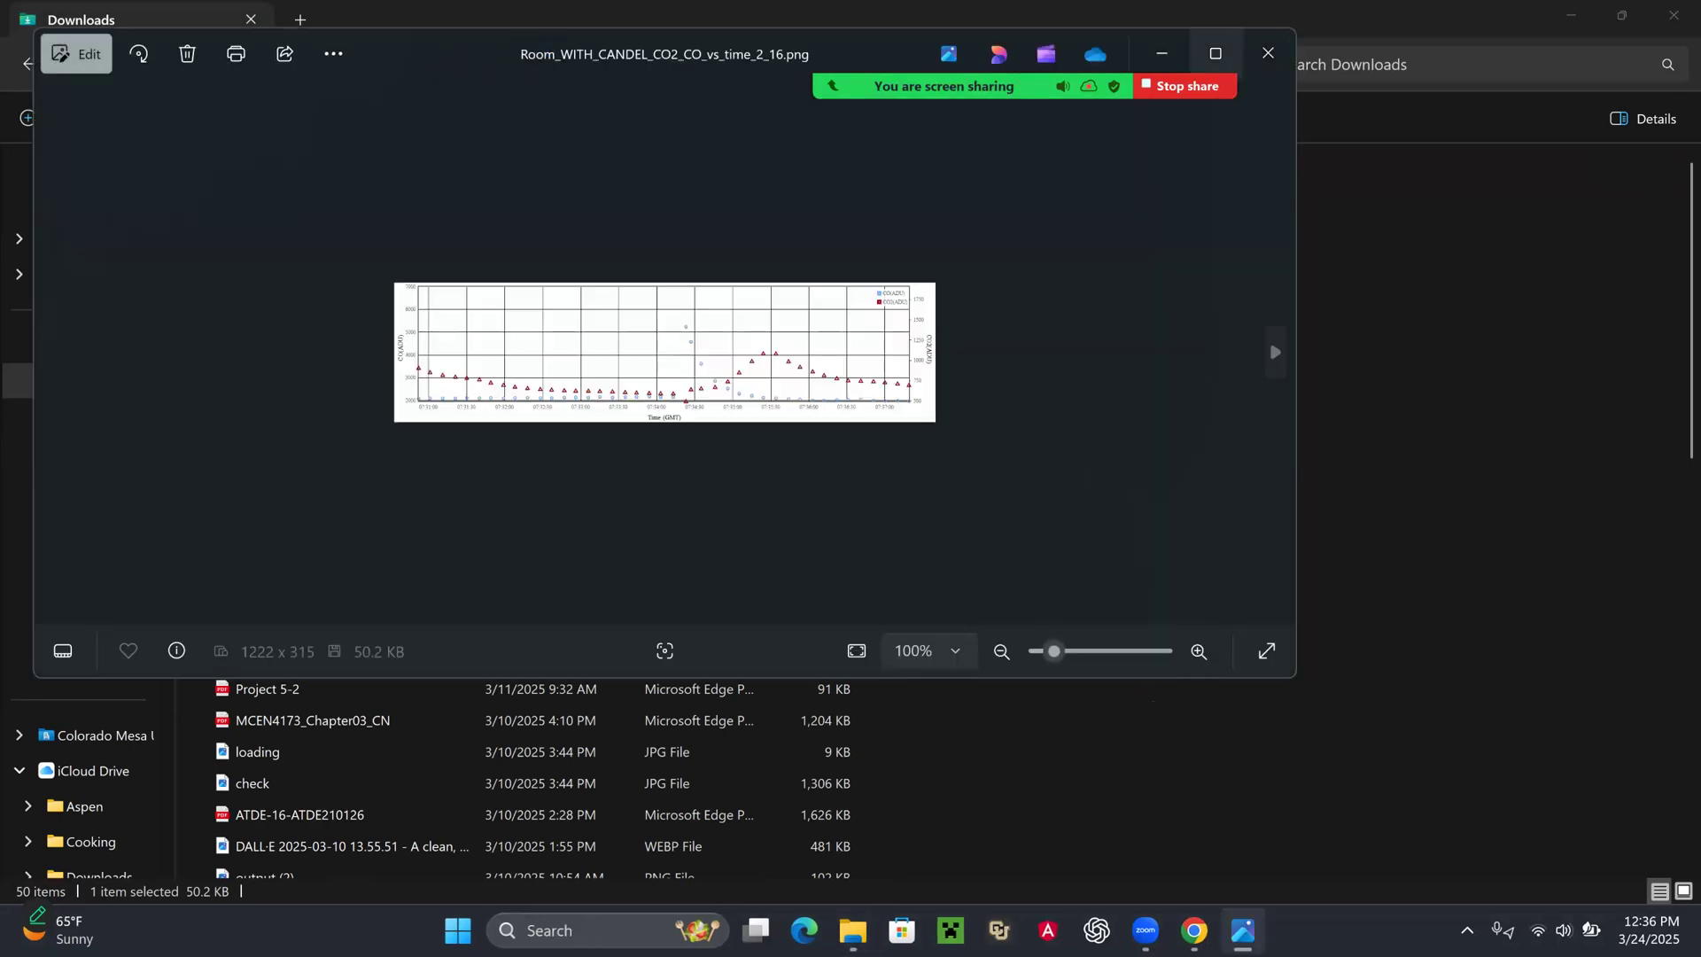
{"action": "left_click", "coordinate": [1215, 53]}
{"action": "mouse_move", "coordinate": [1458, 876]}
{"action": "left_mouse_down"}
{"action": "mouse_move", "coordinate": [1538, 877]}
{"action": "mouse_move", "coordinate": [1482, 877]}
{"action": "left_mouse_up"}
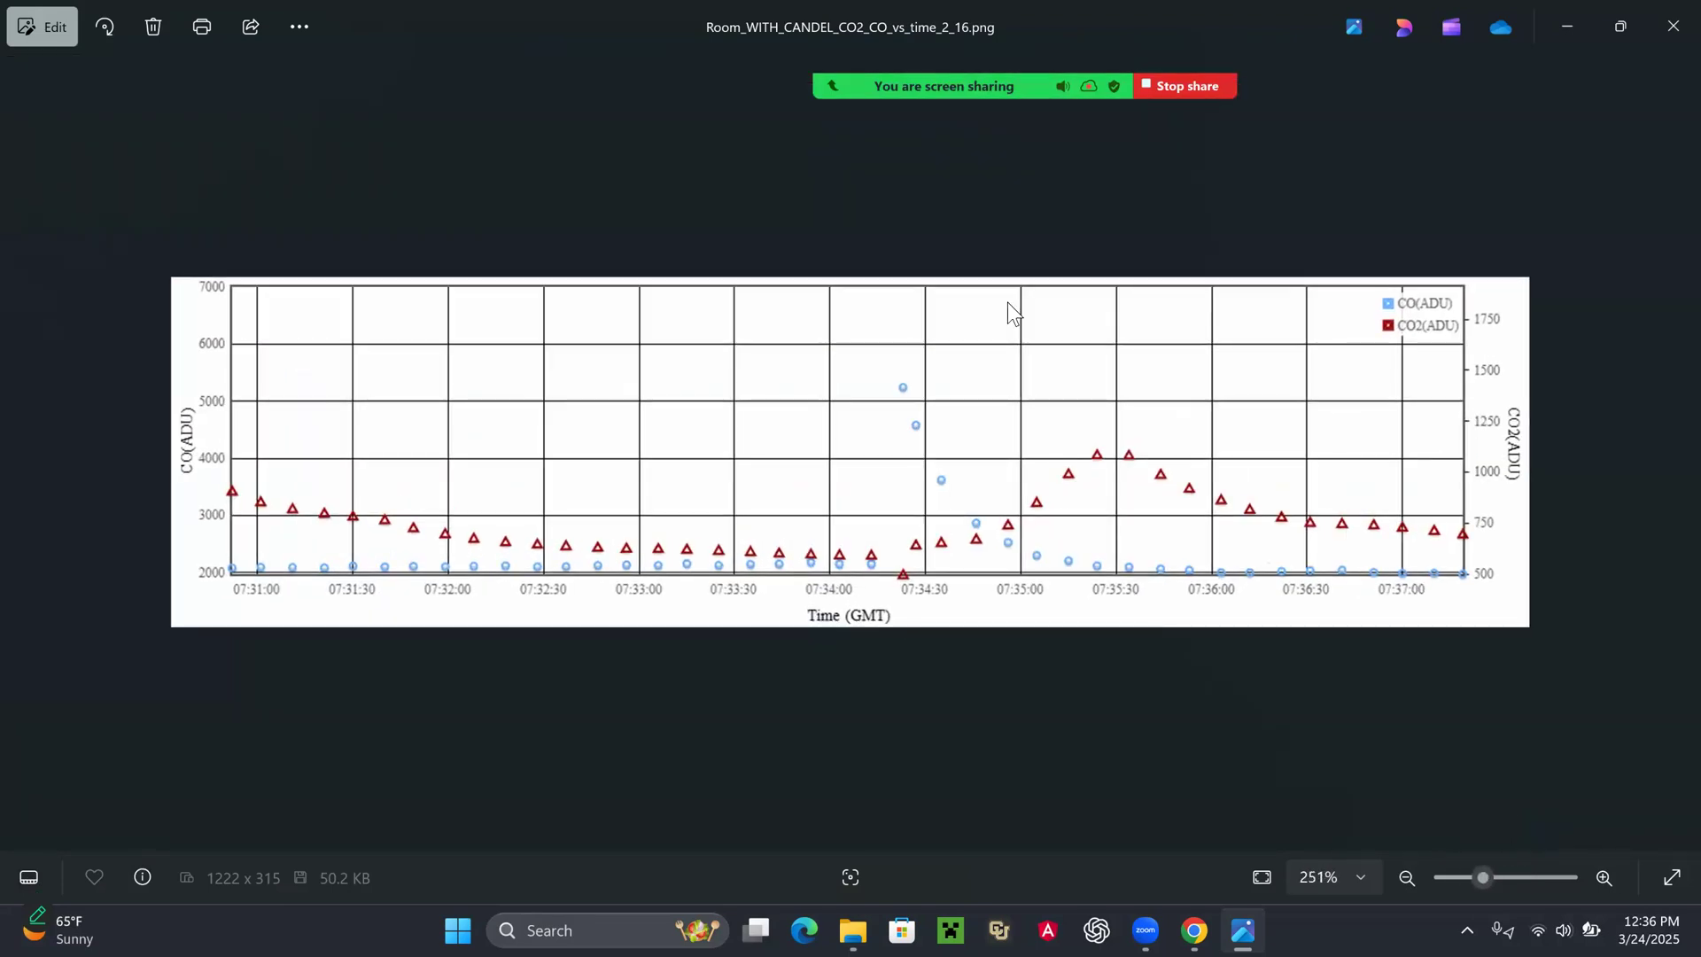
{"action": "left_click", "coordinate": [1672, 26]}
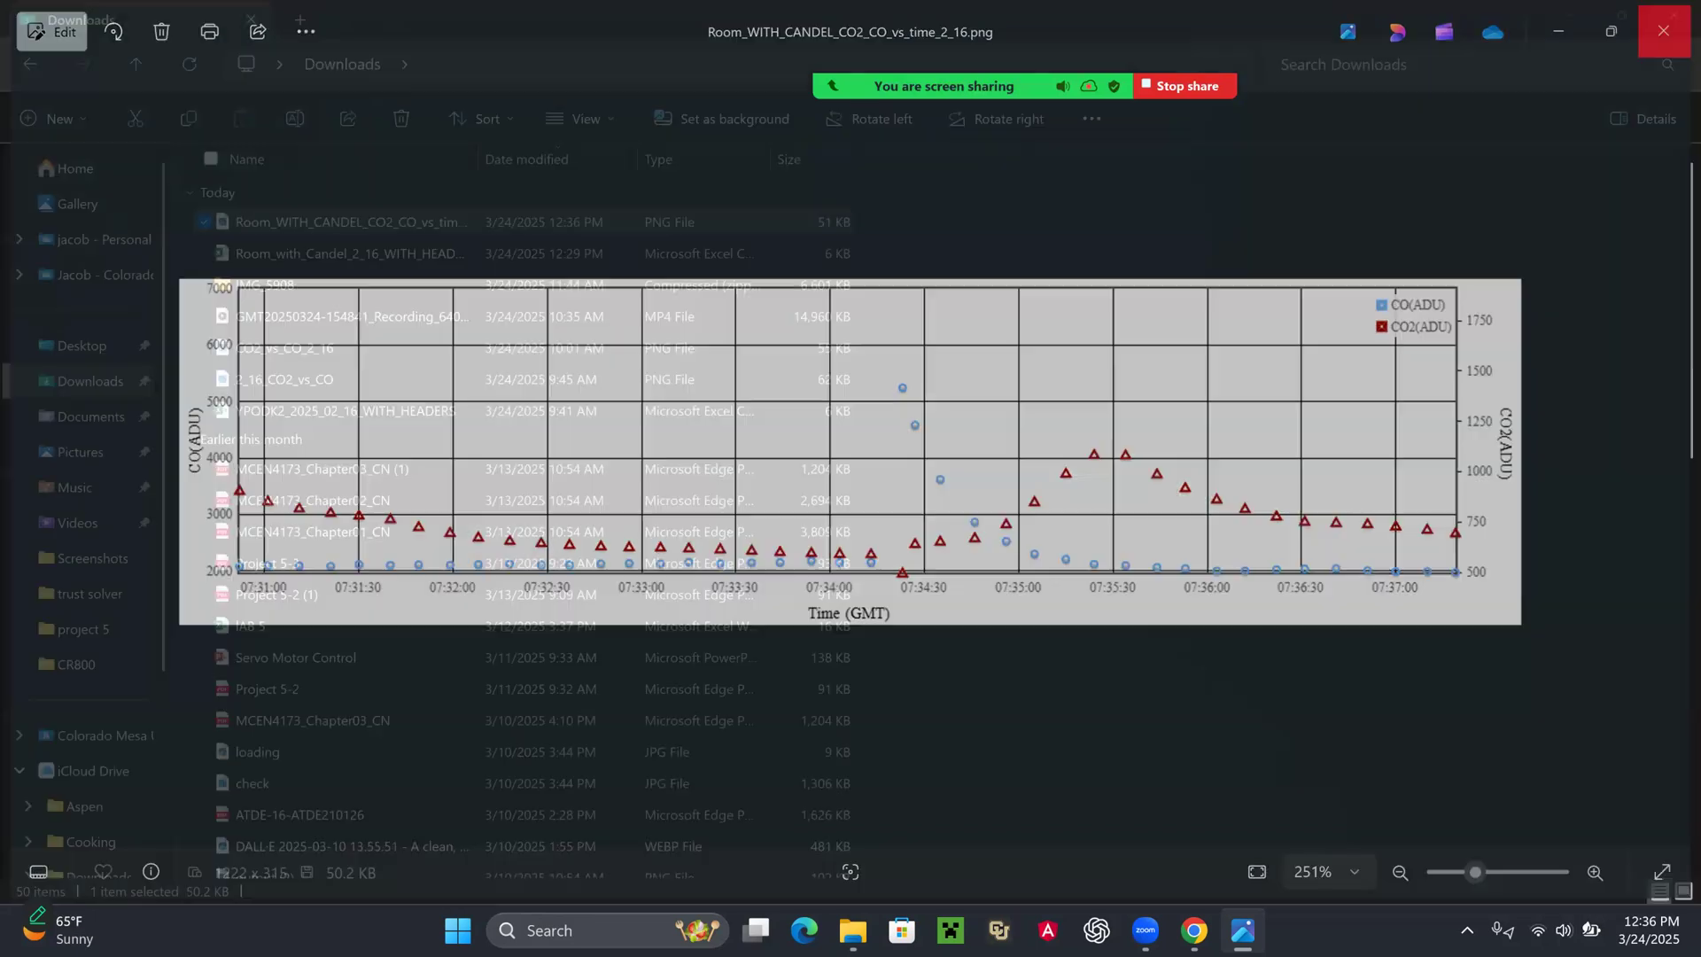
{"action": "mouse_move", "coordinate": [1169, 932]}
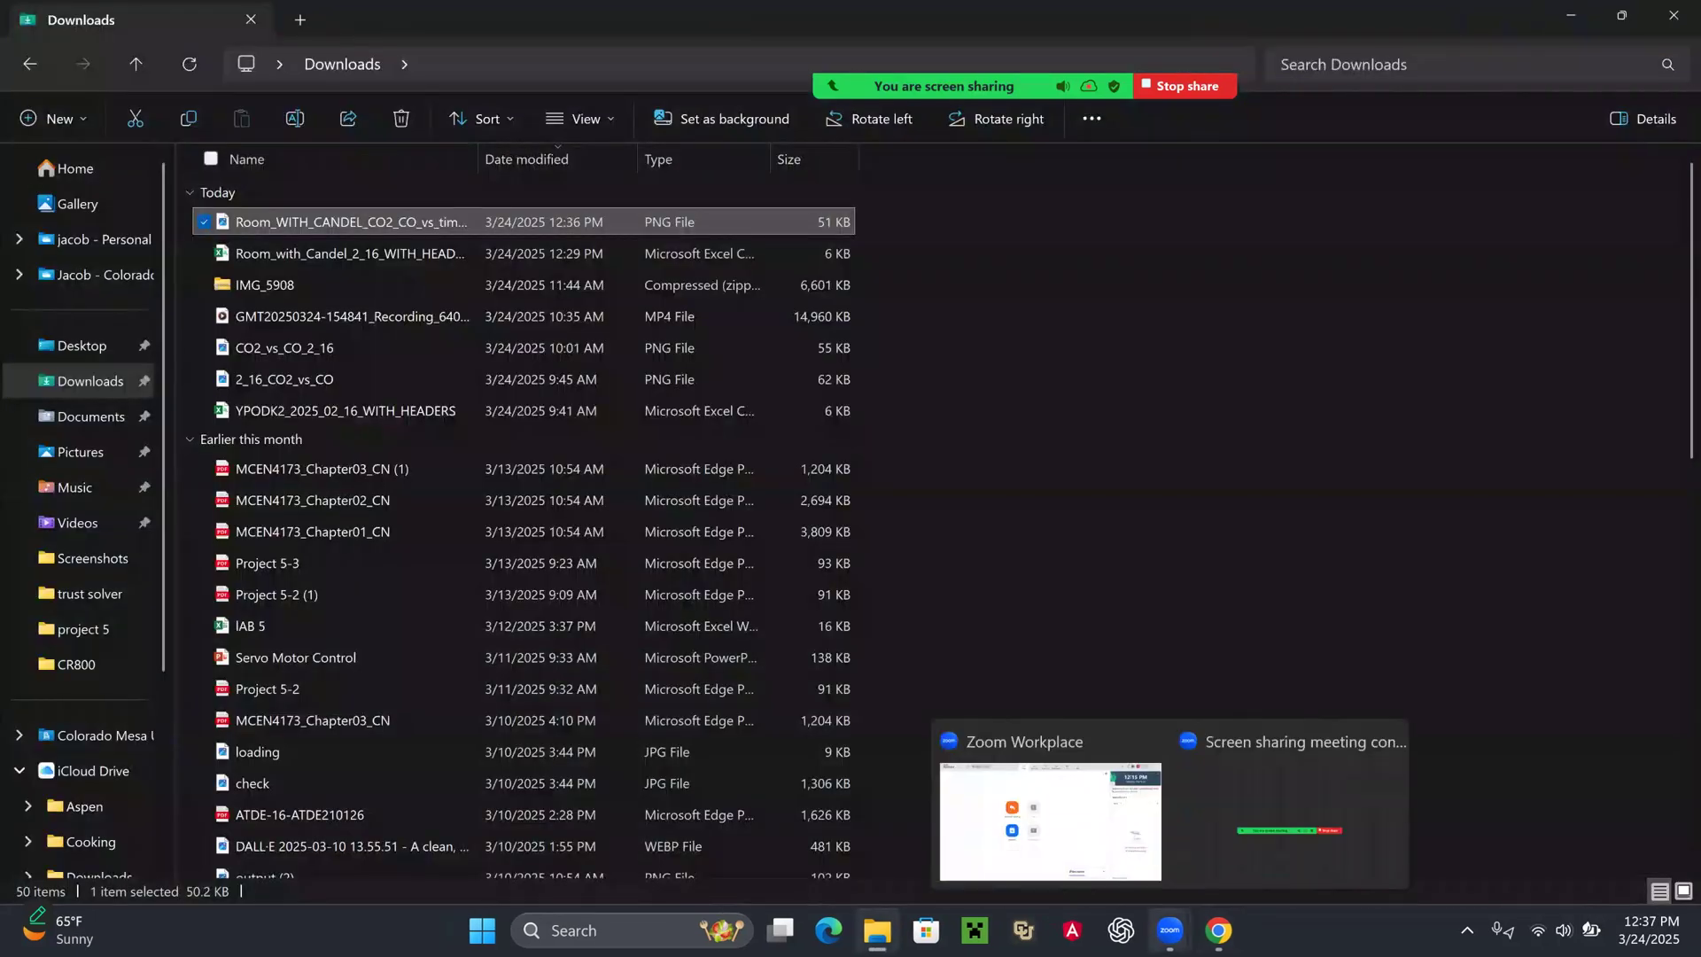
{"action": "left_click", "coordinate": [1289, 824]}
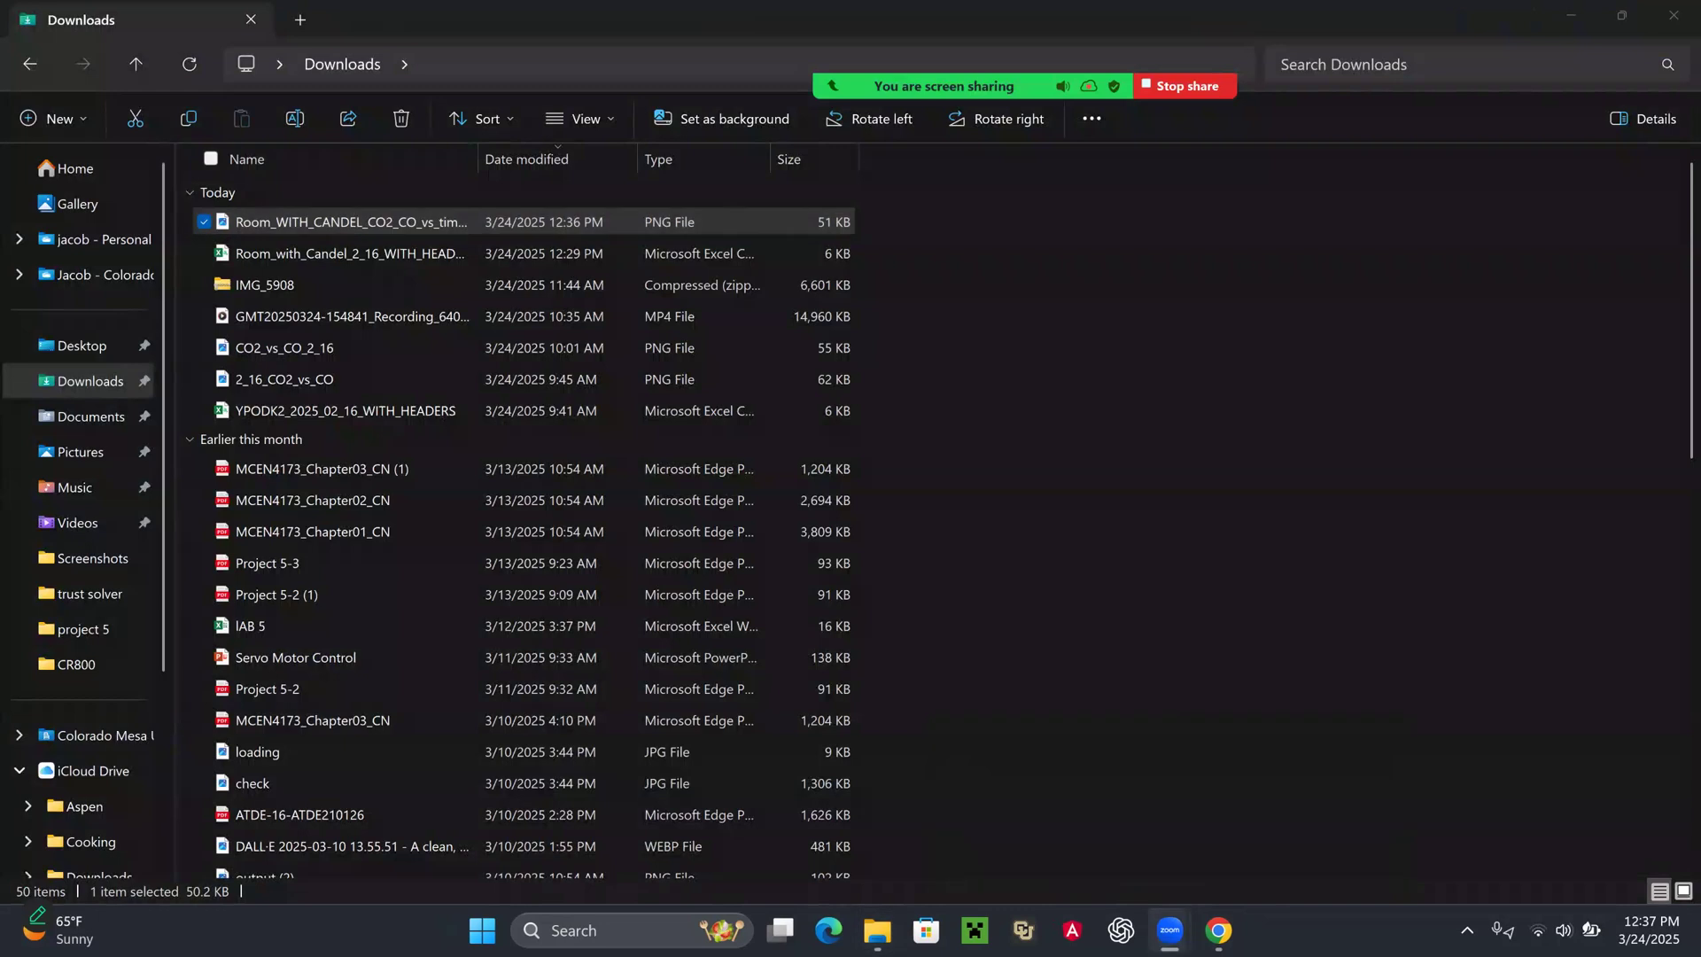